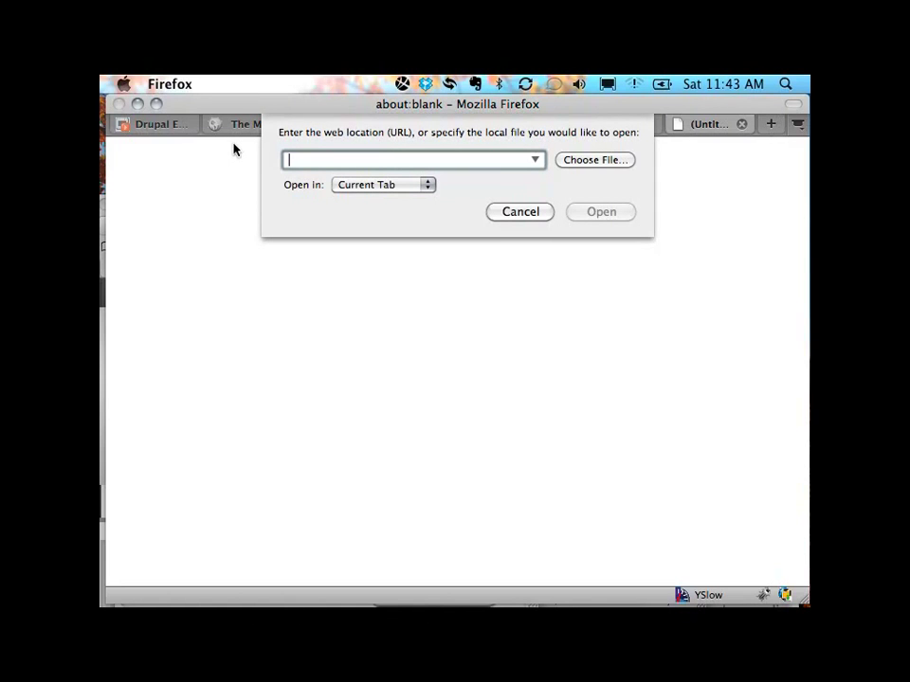
Step: Enter scheduaall.tomboone.com in Firefox; the page fails with Server not found
{"action": "type", "text": "scheduaall"}
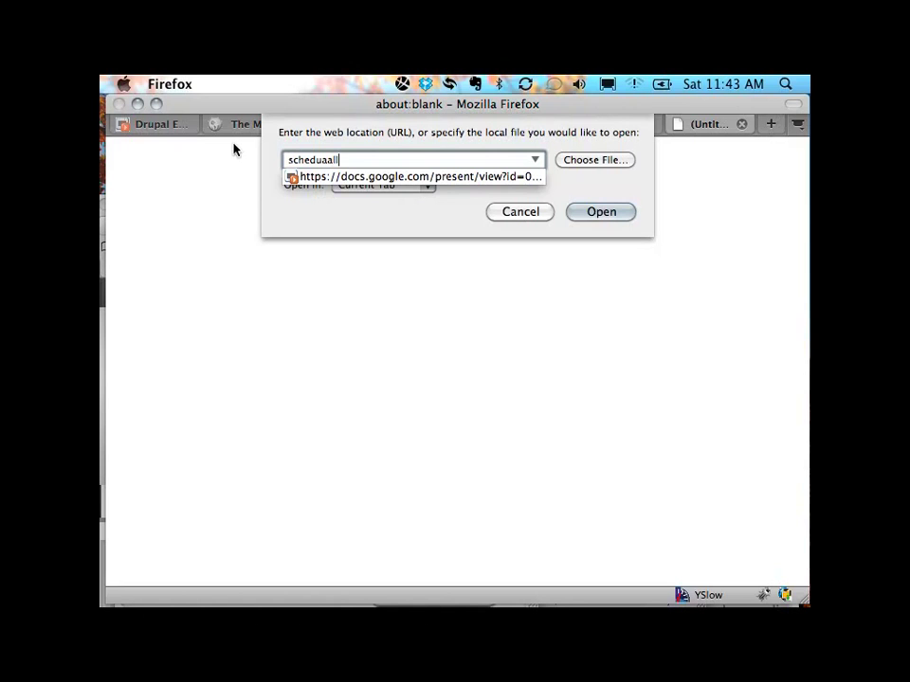
{"action": "type", "text": ".tomboone.com"}
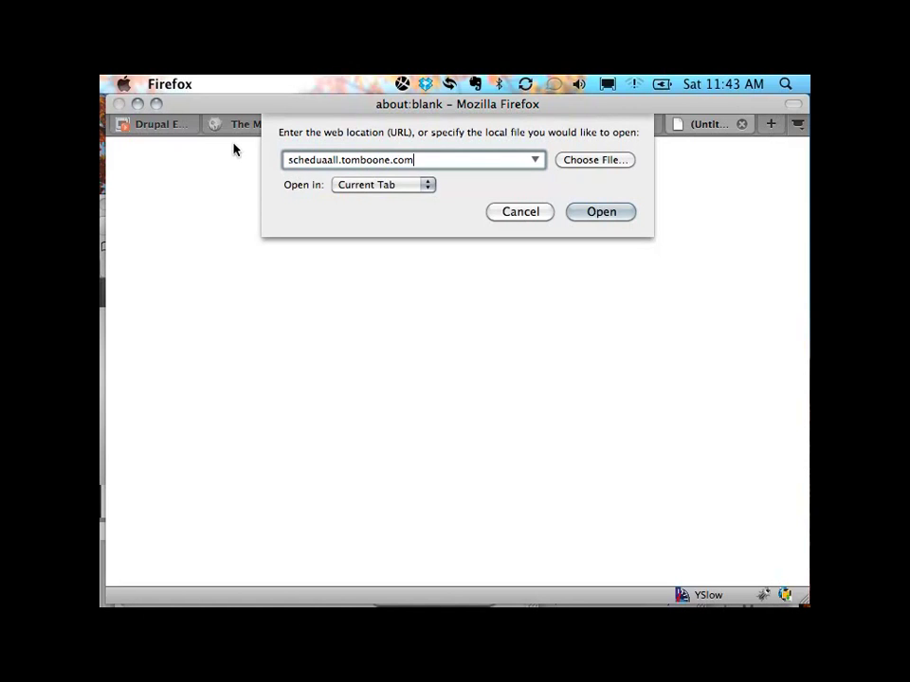
{"action": "key", "text": "Return"}
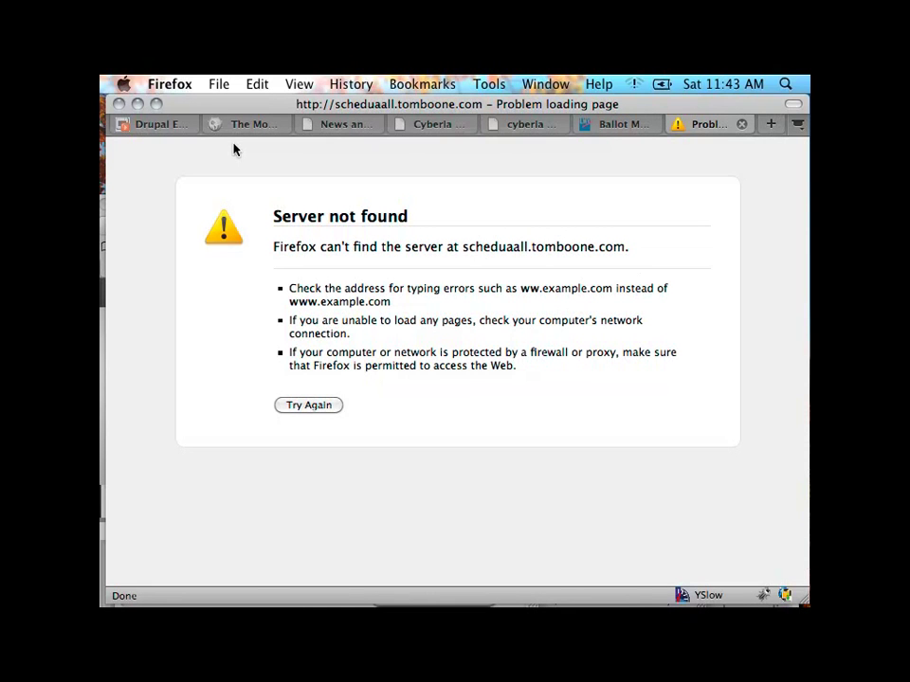
Step: Choose the epicwin network from the AirPort wireless menu
{"action": "left_click", "coordinate": [631, 83]}
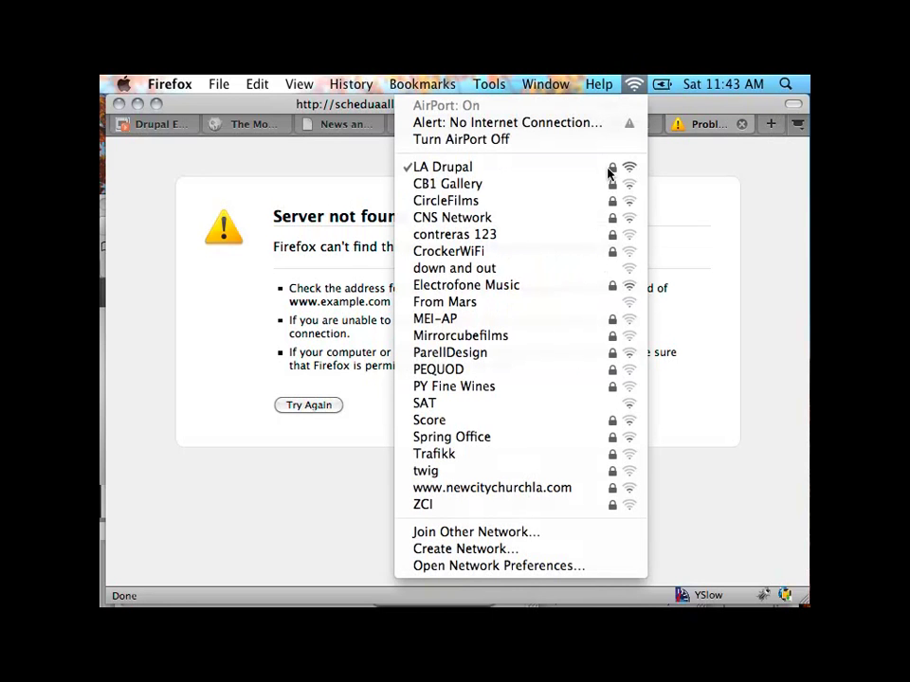
{"action": "left_click", "coordinate": [570, 172]}
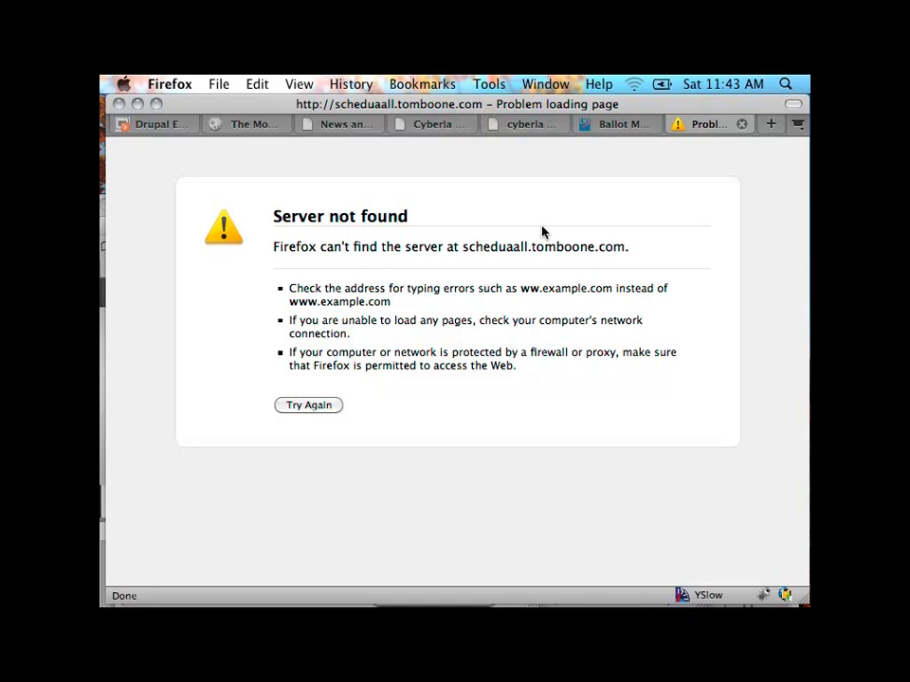
{"action": "left_click", "coordinate": [633, 83]}
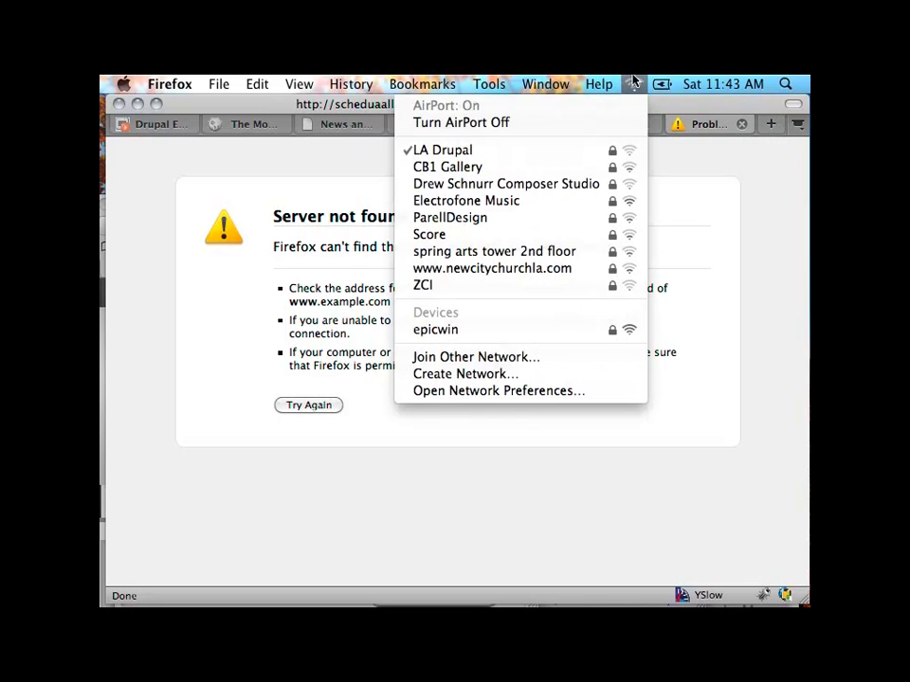
{"action": "left_click", "coordinate": [558, 330]}
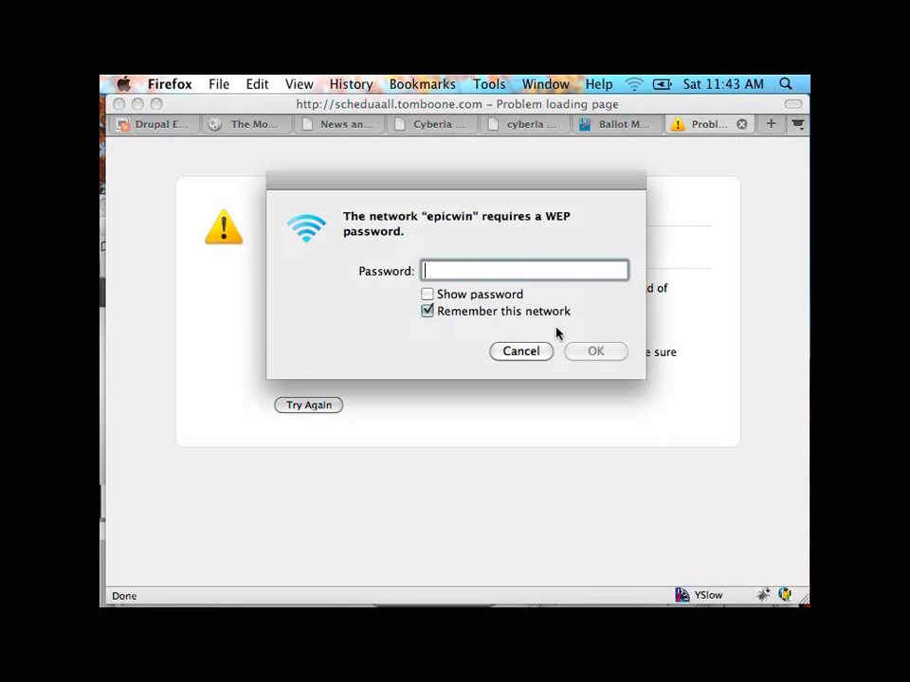
Step: Enter the epicwin WEP password, connect, and retry loading the ScheduAALL site
{"action": "type", "text": "•••••"}
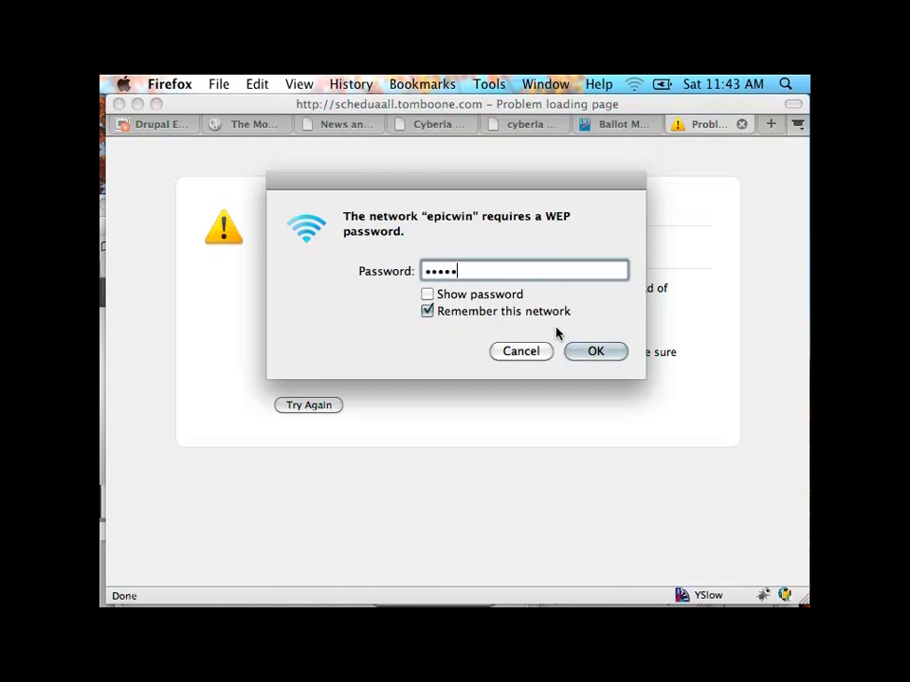
{"action": "type", "text": "••••••••"}
{"action": "key", "text": "super+a"}
{"action": "type", "text": "•"}
{"action": "key", "text": "BackSpace"}
{"action": "left_click", "coordinate": [497, 295]}
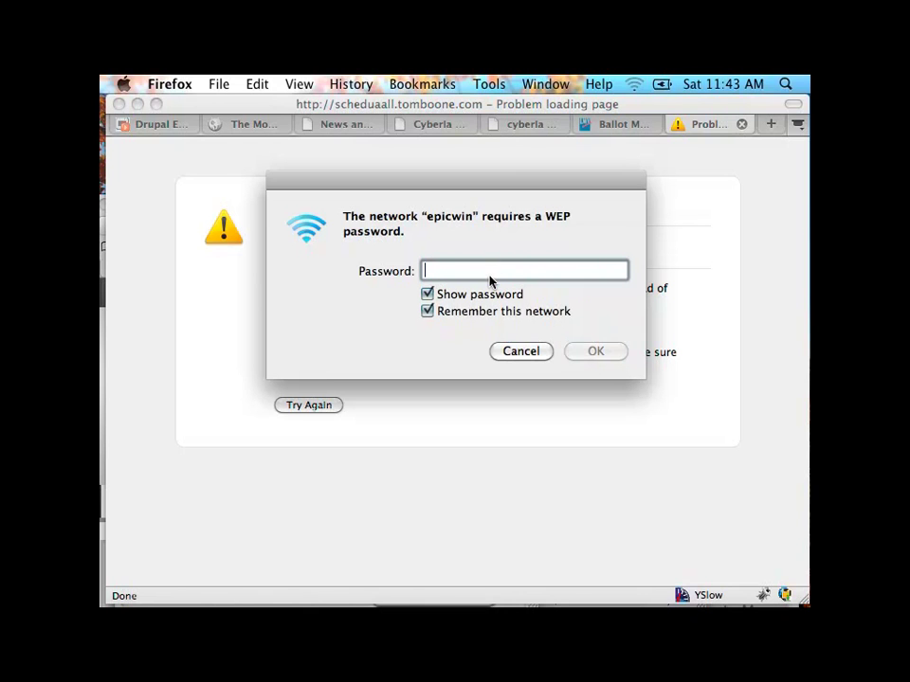
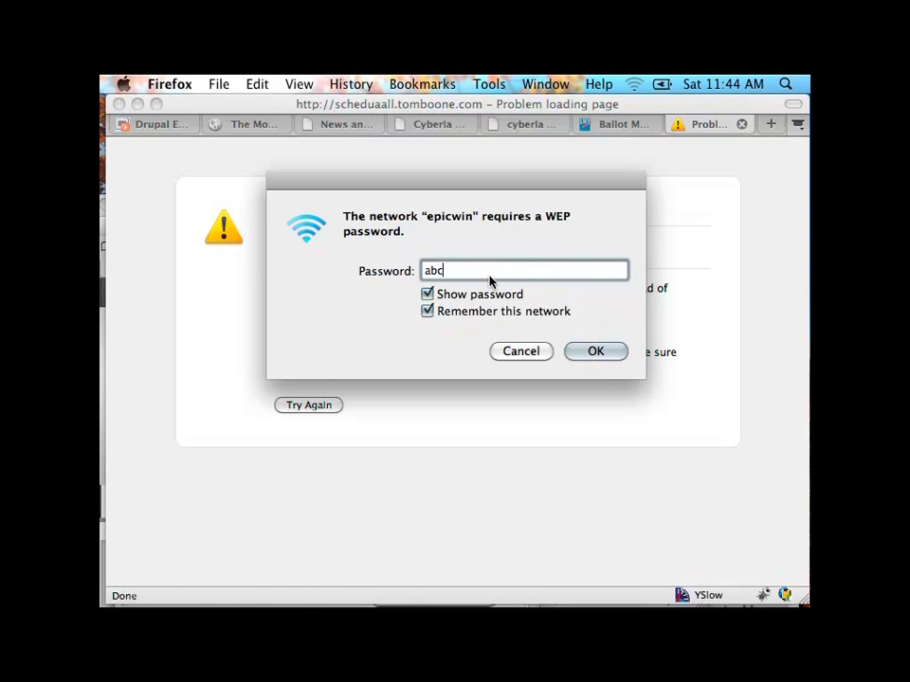
{"action": "left_click", "coordinate": [462, 294]}
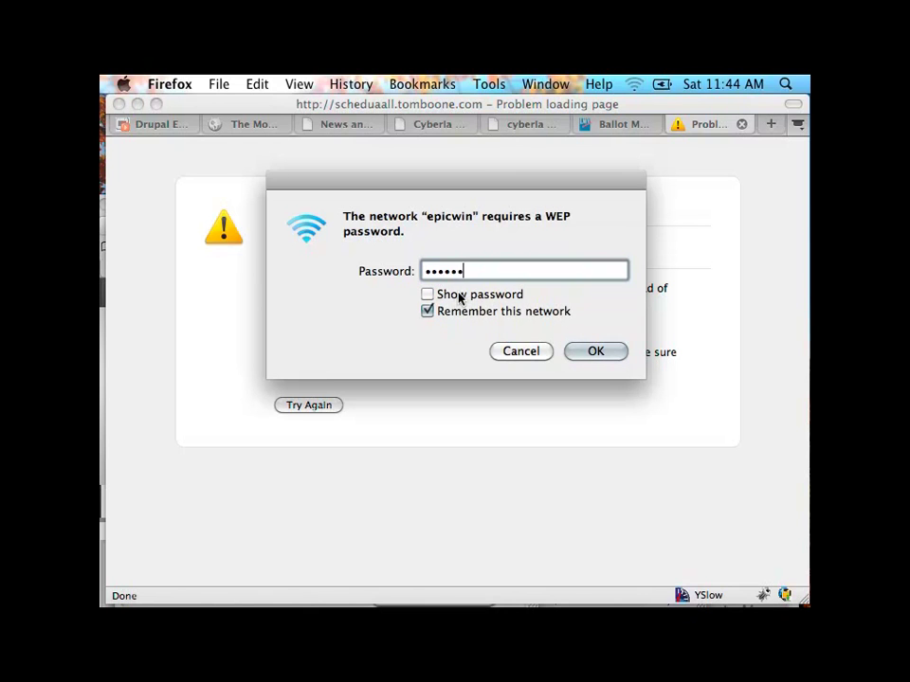
{"action": "left_click", "coordinate": [595, 352]}
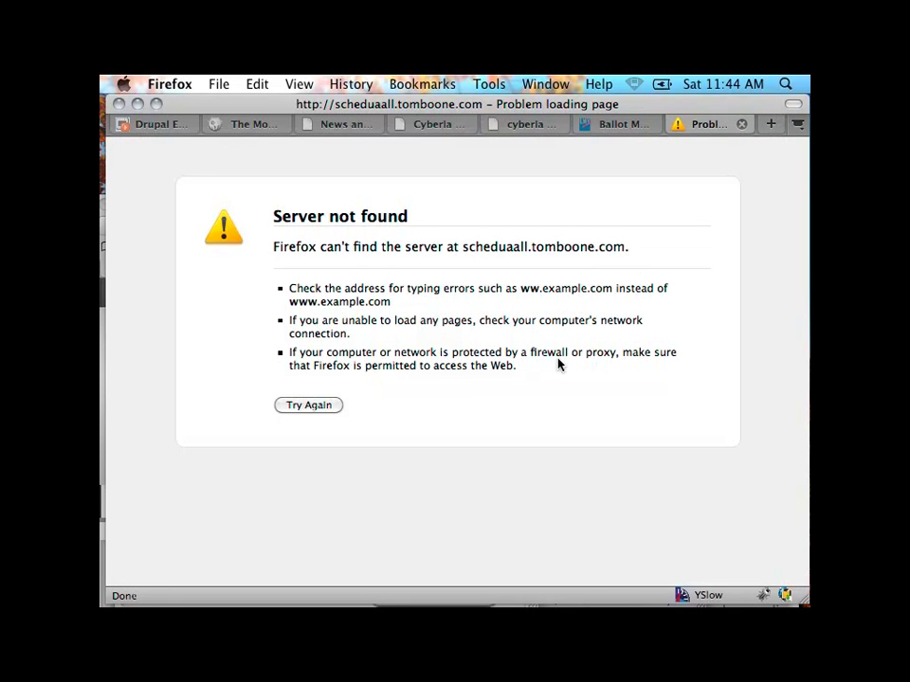
{"action": "left_click", "coordinate": [315, 407]}
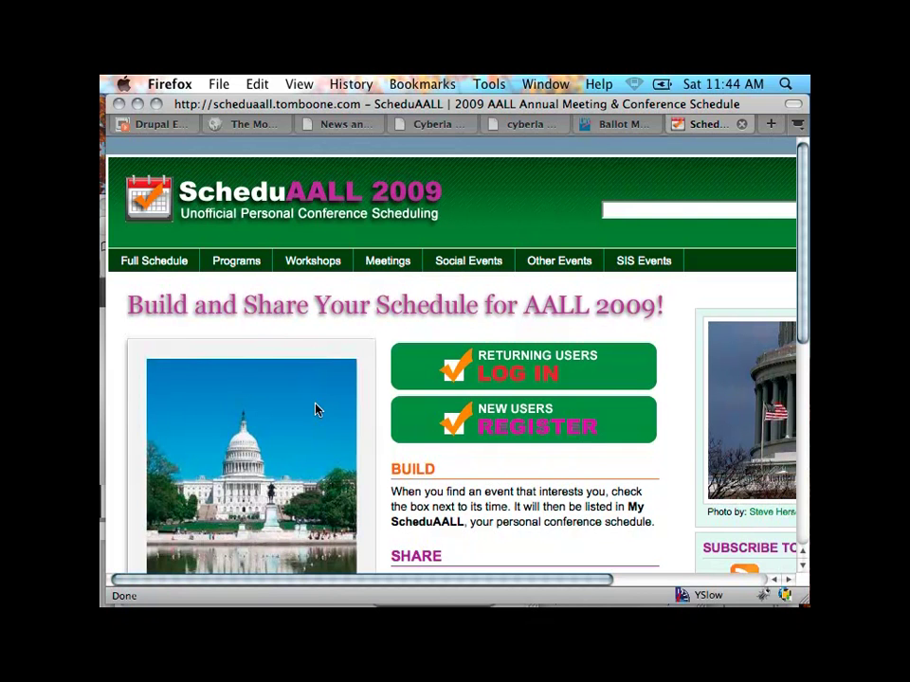
Step: Zoom the ScheduAALL home page out and bring up the Login link's context menu
{"action": "key", "text": "super+minus"}
{"action": "key", "text": "super+minus"}
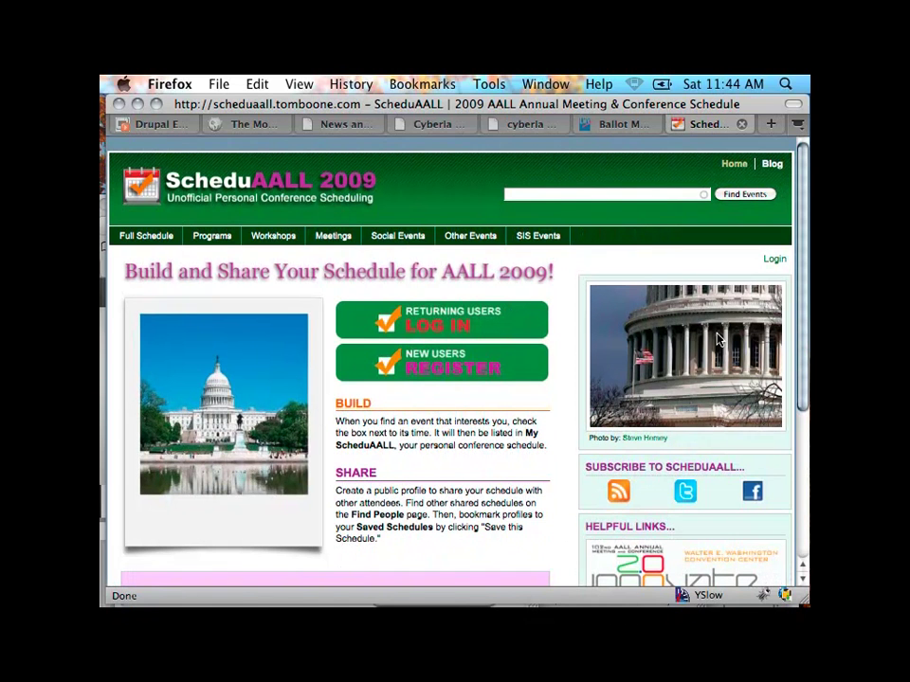
{"action": "right_click", "coordinate": [775, 259]}
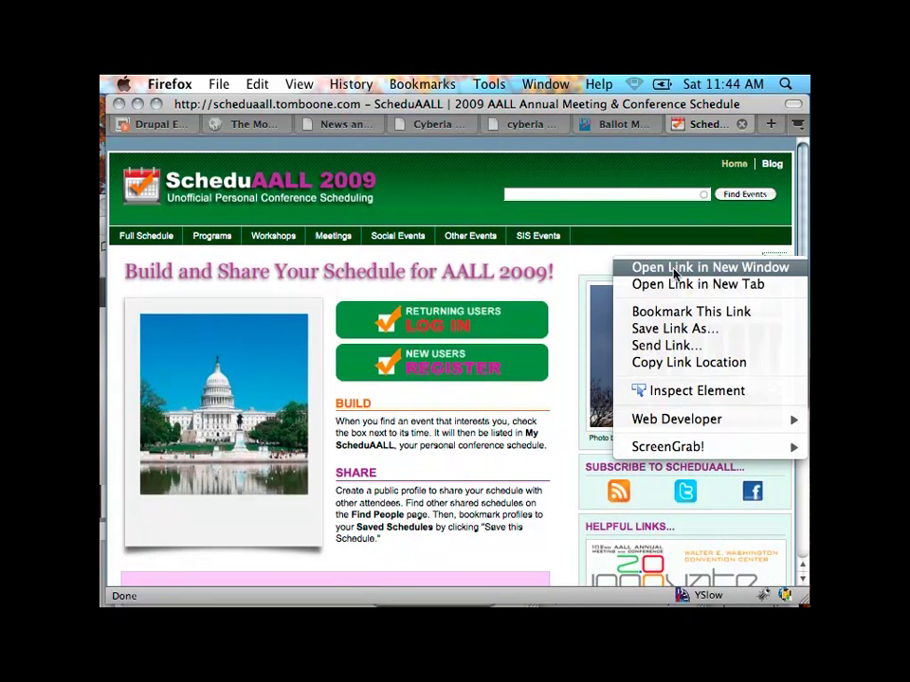
{"action": "right_click", "coordinate": [582, 262]}
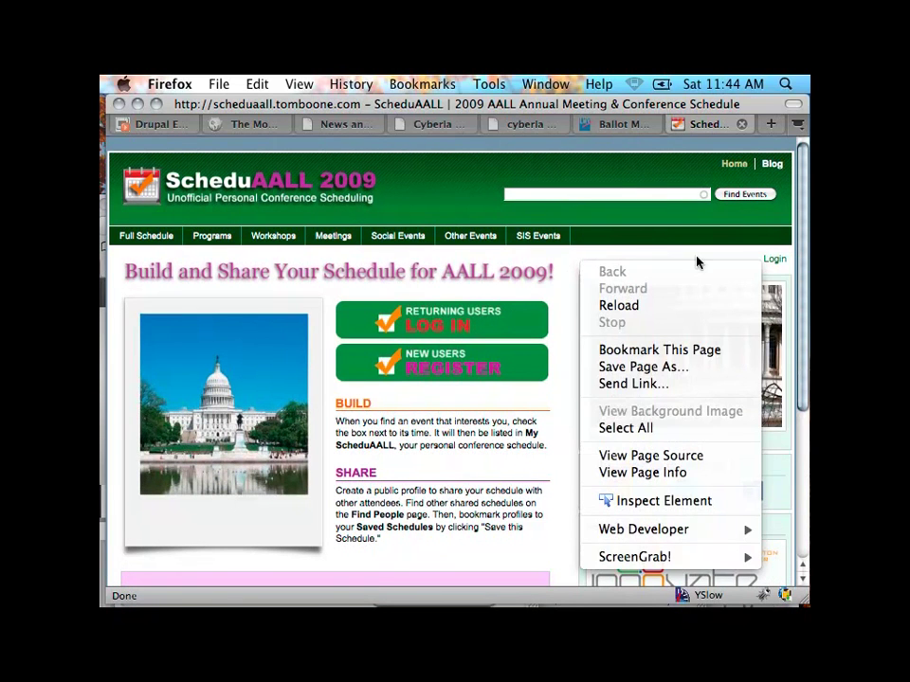
Step: Submit the slide-down Login form with the administrator username and password
{"action": "left_click", "coordinate": [775, 260]}
{"action": "left_click", "coordinate": [775, 261]}
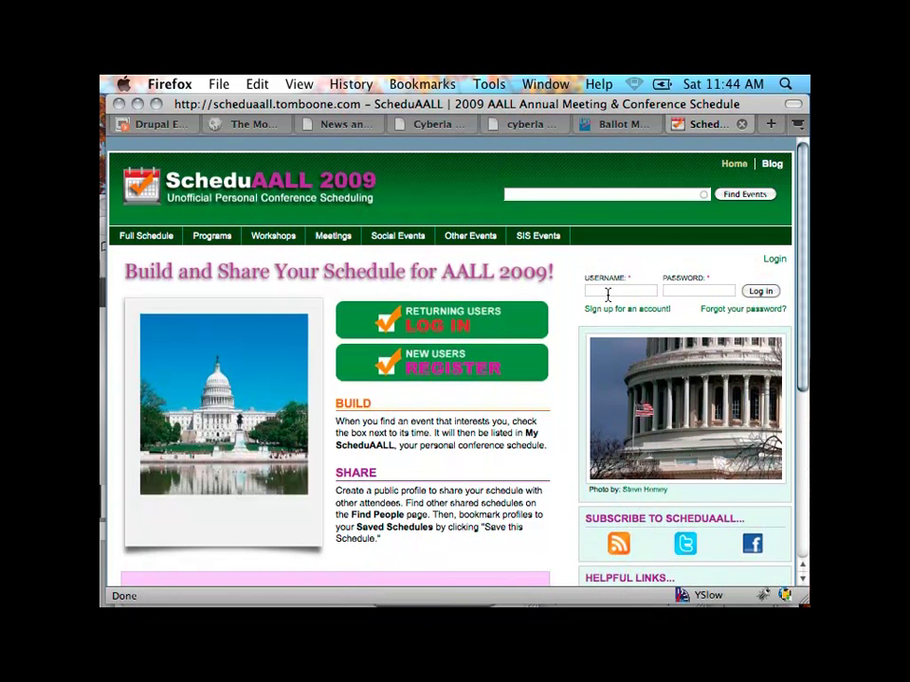
{"action": "left_click", "coordinate": [607, 292]}
{"action": "type", "text": "webm"}
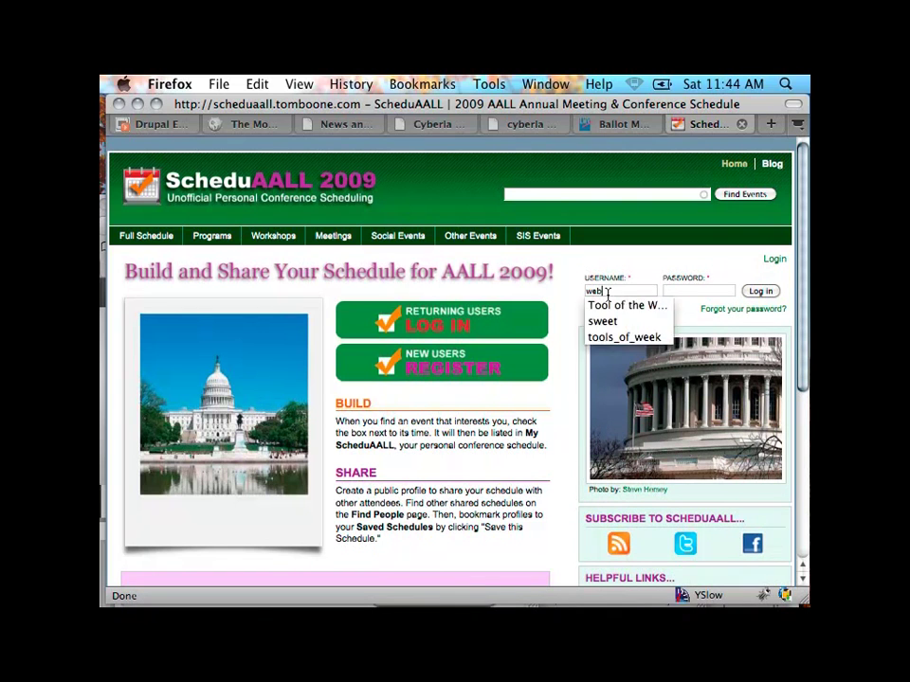
{"action": "type", "text": "aster"}
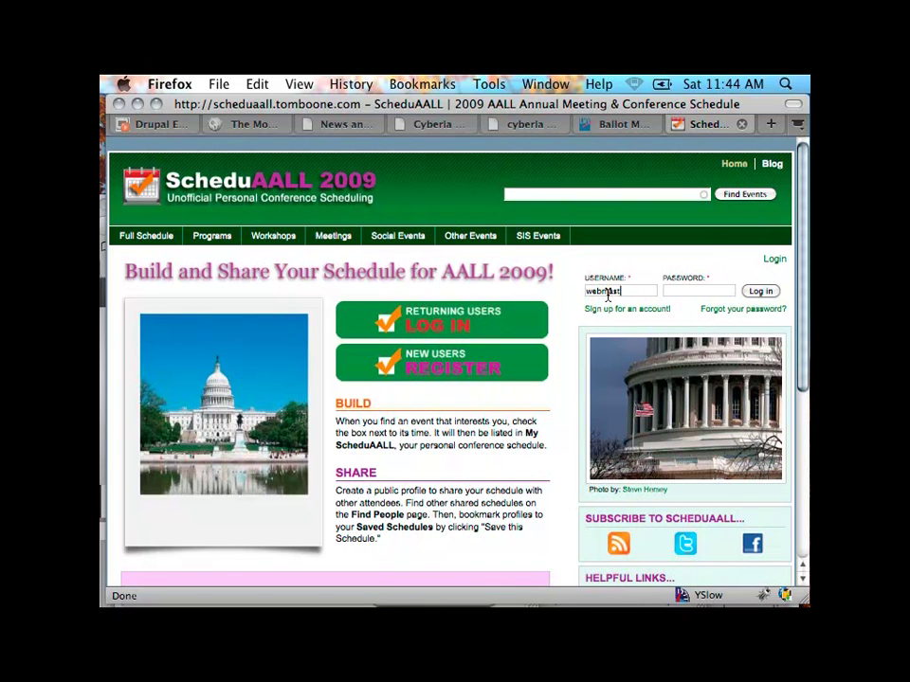
{"action": "key", "text": "Tab"}
{"action": "type", "text": "•••••••••••"}
{"action": "key", "text": "BackSpace"}
{"action": "key", "text": "BackSpace"}
{"action": "key", "text": "BackSpace"}
{"action": "key", "text": "BackSpace"}
{"action": "key", "text": "BackSpace"}
{"action": "key", "text": "BackSpace"}
{"action": "key", "text": "BackSpace"}
{"action": "key", "text": "BackSpace"}
{"action": "key", "text": "BackSpace"}
{"action": "key", "text": "BackSpace"}
{"action": "key", "text": "BackSpace"}
{"action": "key", "text": "BackSpace"}
{"action": "type", "text": "•••••••••••••••"}
{"action": "key", "text": "Return"}
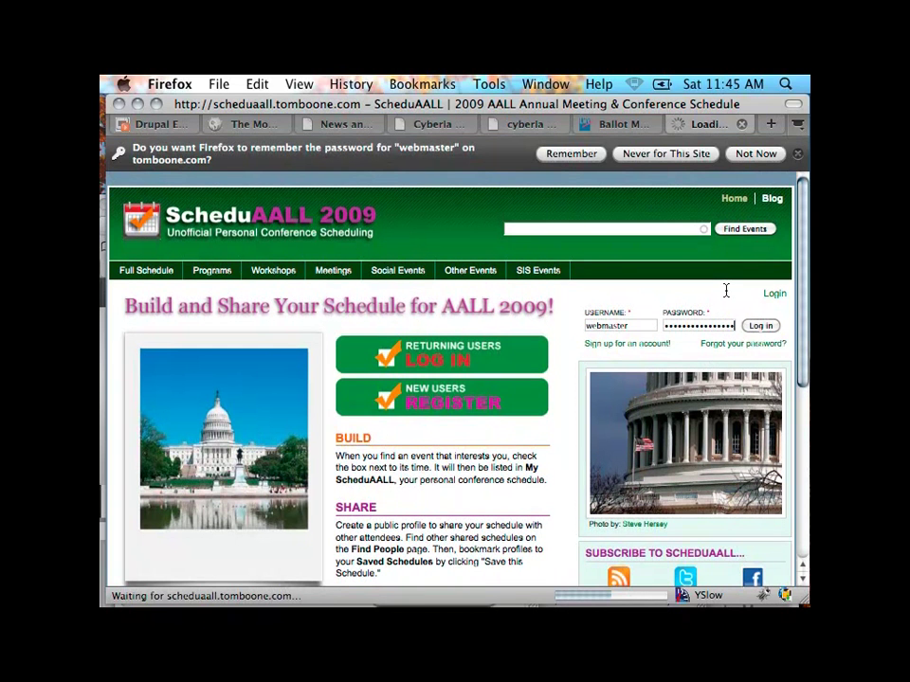
Step: Choose Not Now on Firefox's remember-password bar
{"action": "left_click", "coordinate": [755, 153]}
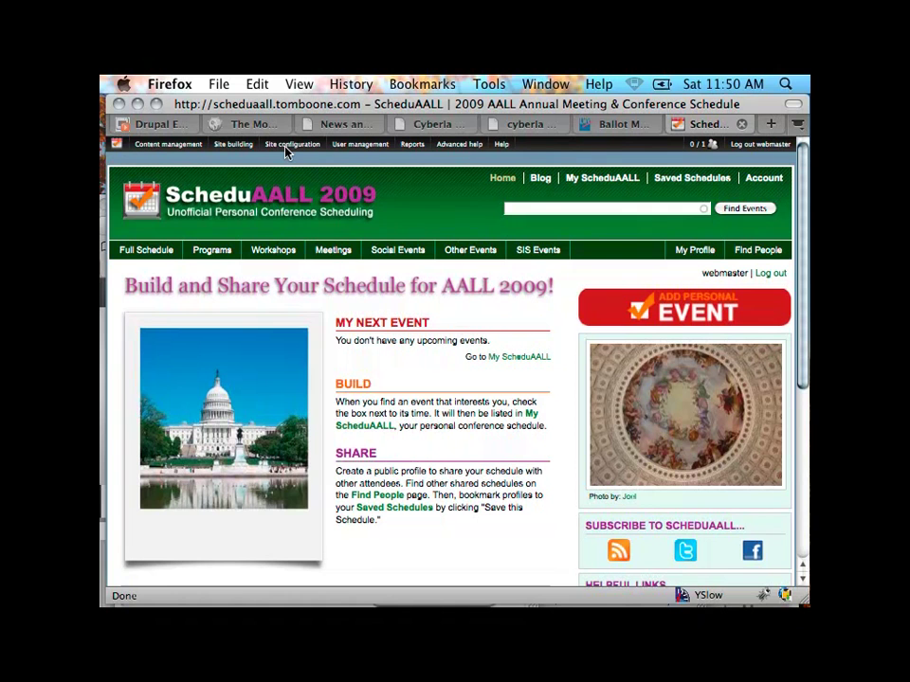
Step: Go to Site configuration > Browscap in the Drupal admin menu
{"action": "mouse_move", "coordinate": [287, 148]}
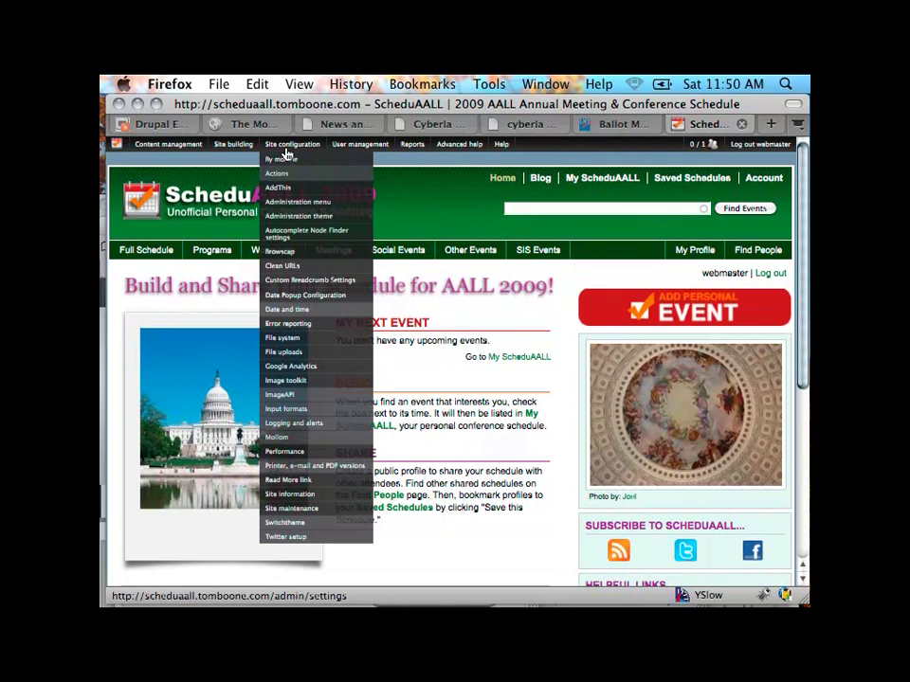
{"action": "left_click", "coordinate": [276, 256]}
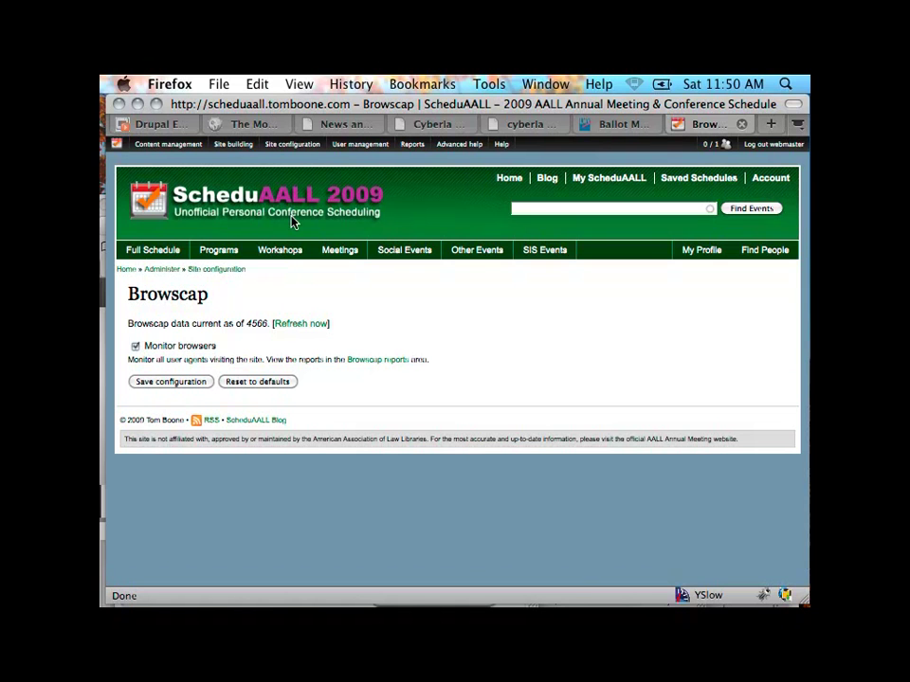
Step: Go to Site configuration > Switch theme in the Drupal admin menu
{"action": "mouse_move", "coordinate": [302, 149]}
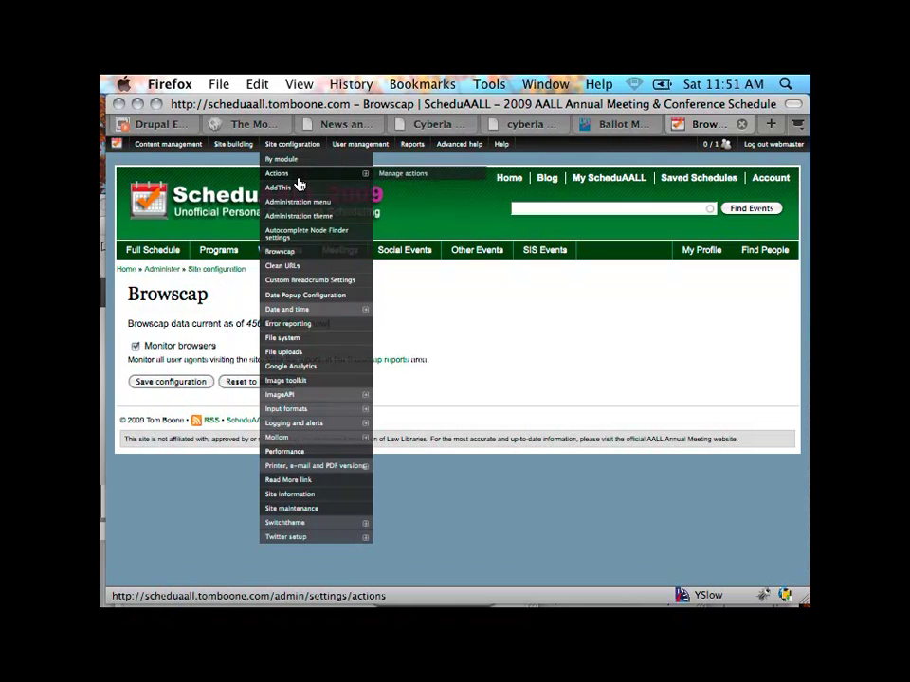
{"action": "left_click", "coordinate": [285, 527]}
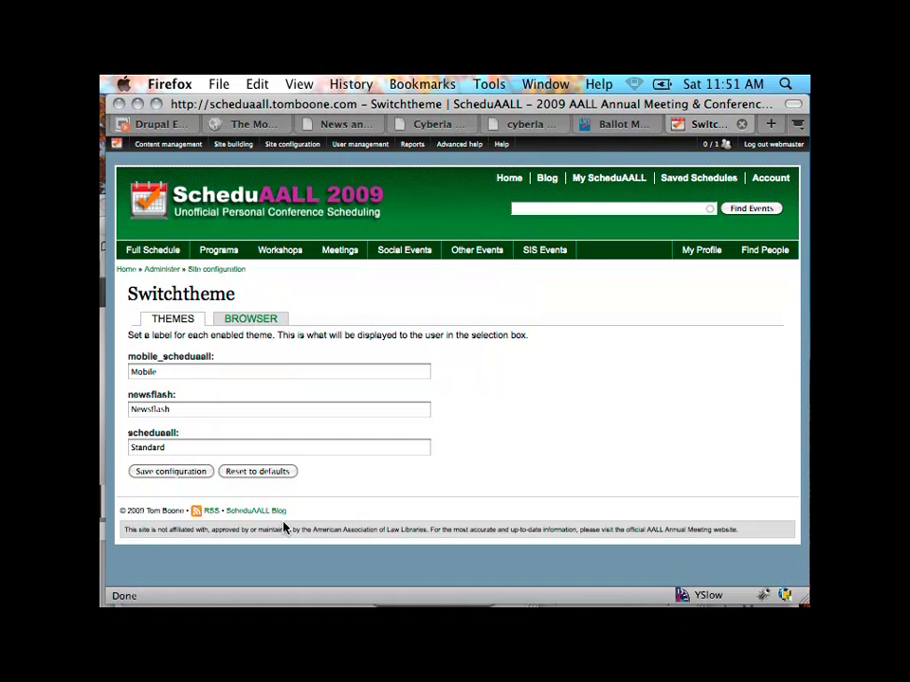
Step: Show the per-browser theme settings, scroll to the media devices, and open Zune's theme dropdown
{"action": "left_click", "coordinate": [253, 320]}
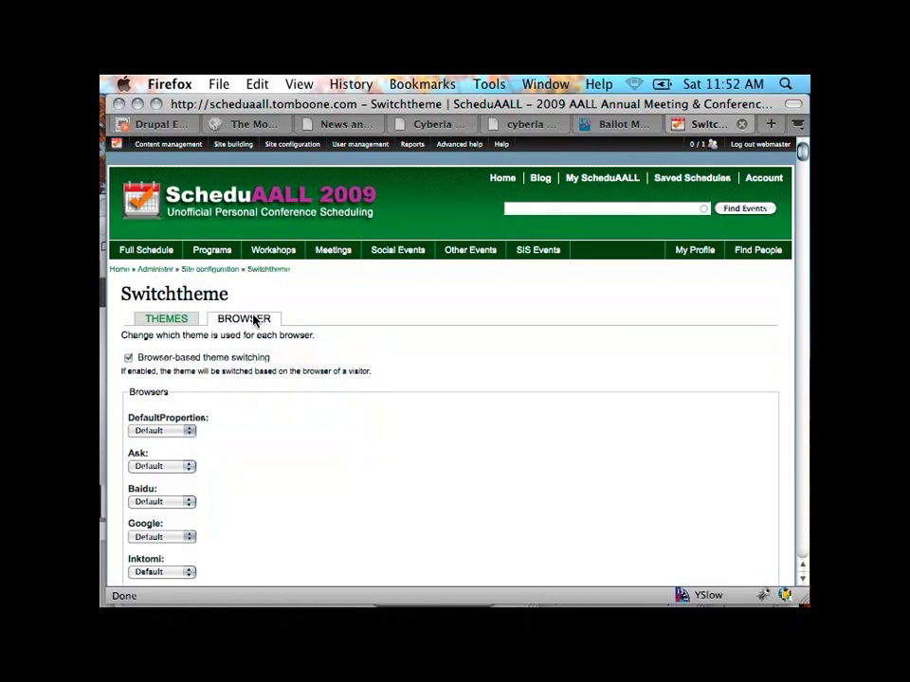
{"action": "scroll", "coordinate": [444, 380], "scroll_direction": "down", "scroll_amount": 5}
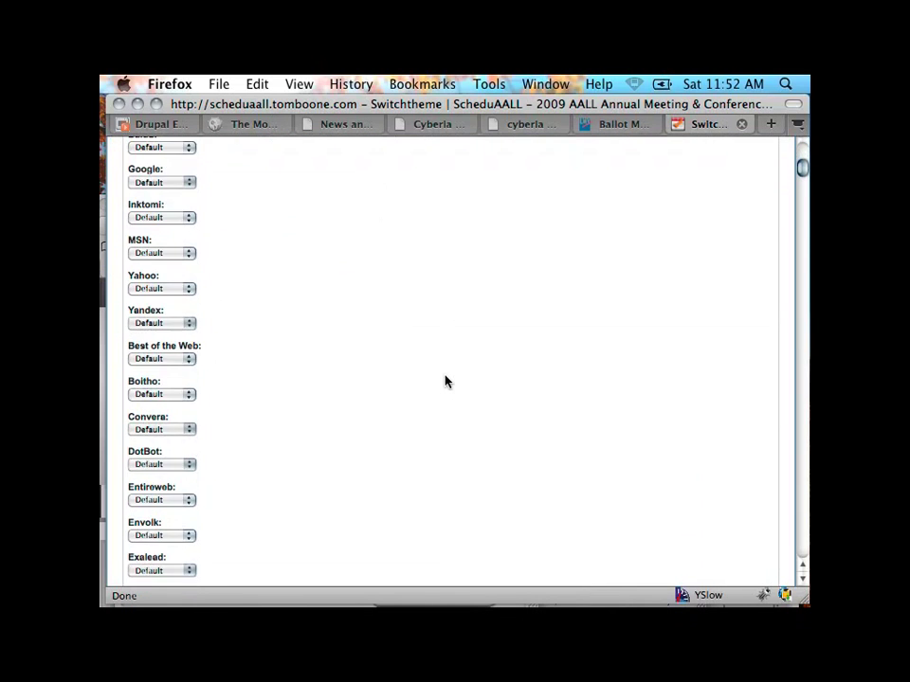
{"action": "scroll", "coordinate": [445, 380], "scroll_direction": "down", "scroll_amount": 10}
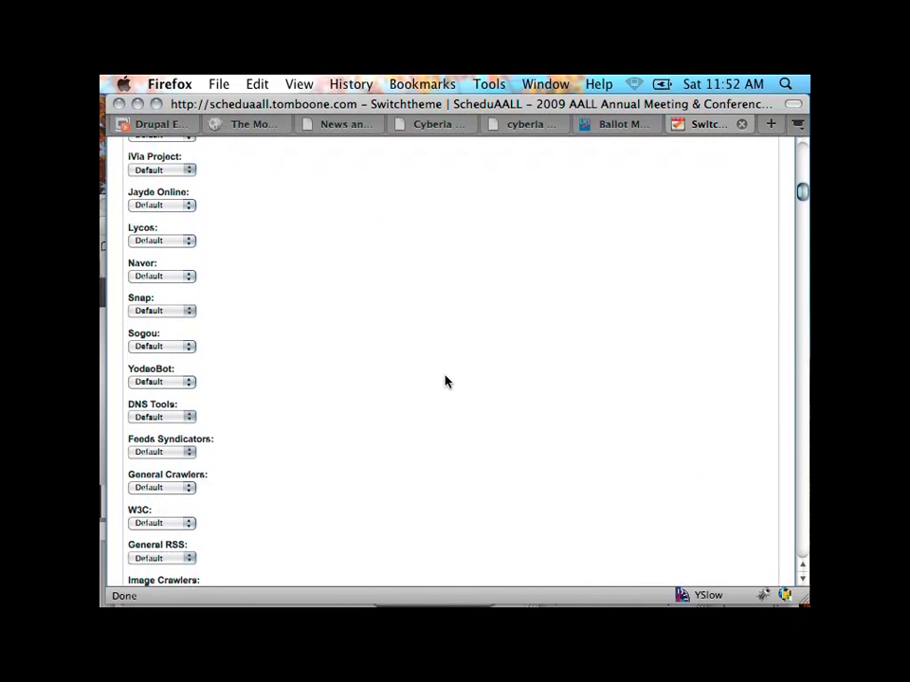
{"action": "scroll", "coordinate": [445, 380], "scroll_direction": "down", "scroll_amount": 3}
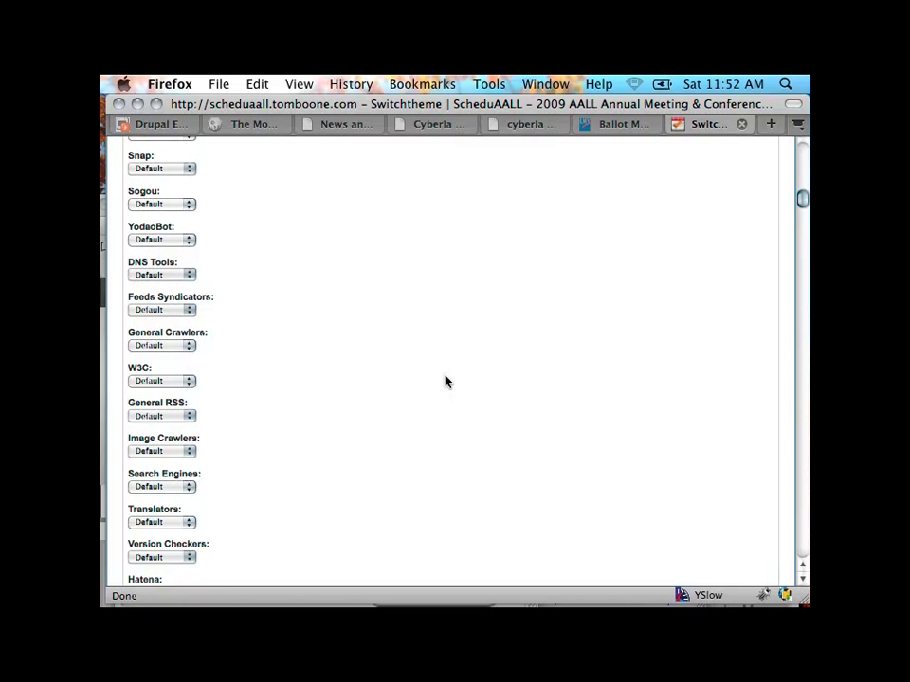
{"action": "scroll", "coordinate": [445, 381], "scroll_direction": "down", "scroll_amount": 12}
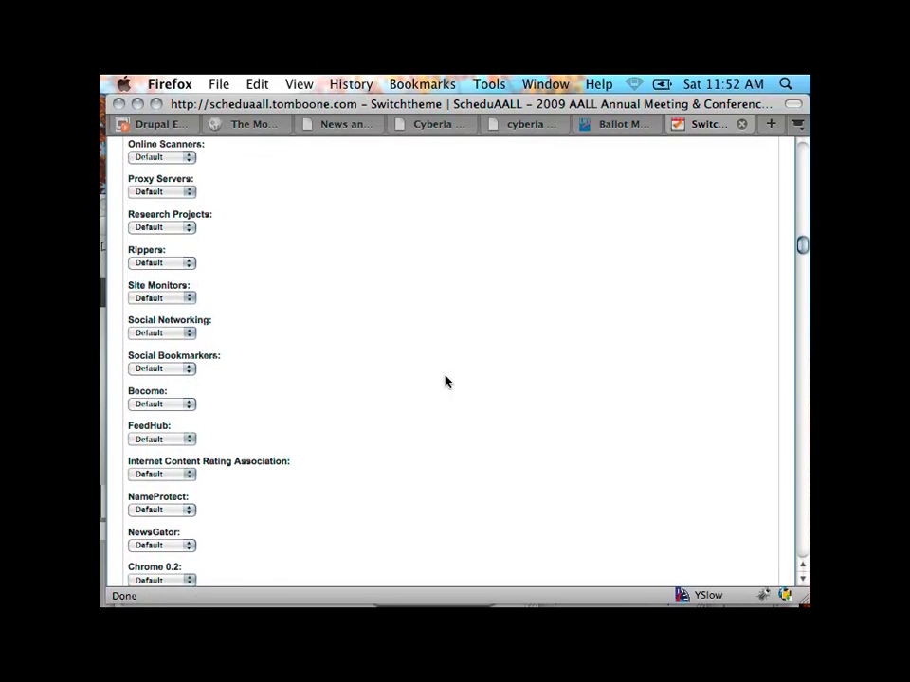
{"action": "scroll", "coordinate": [445, 381], "scroll_direction": "down", "scroll_amount": 15}
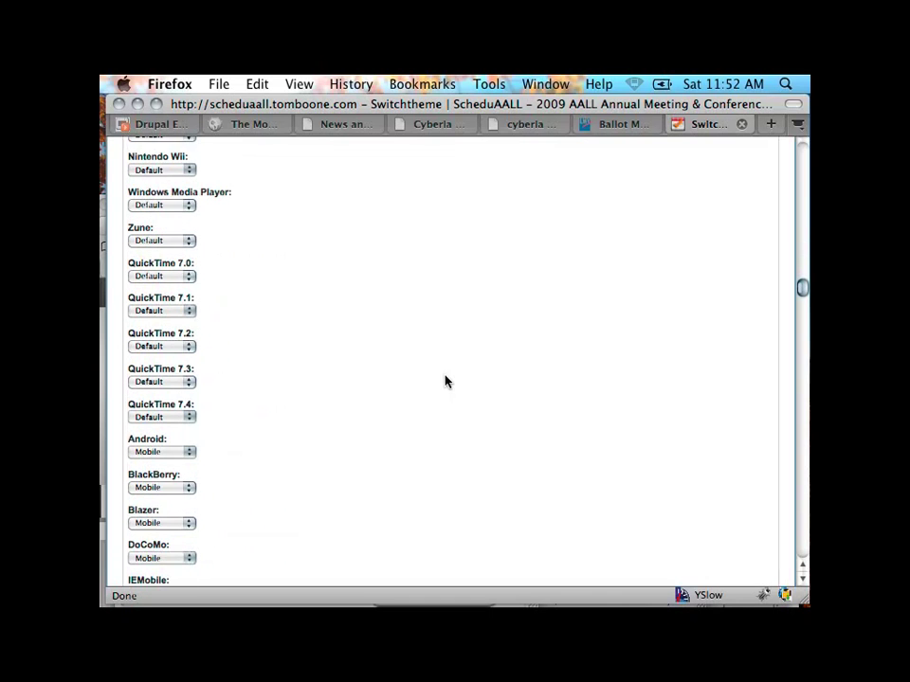
{"action": "scroll", "coordinate": [445, 380], "scroll_direction": "down", "scroll_amount": 1}
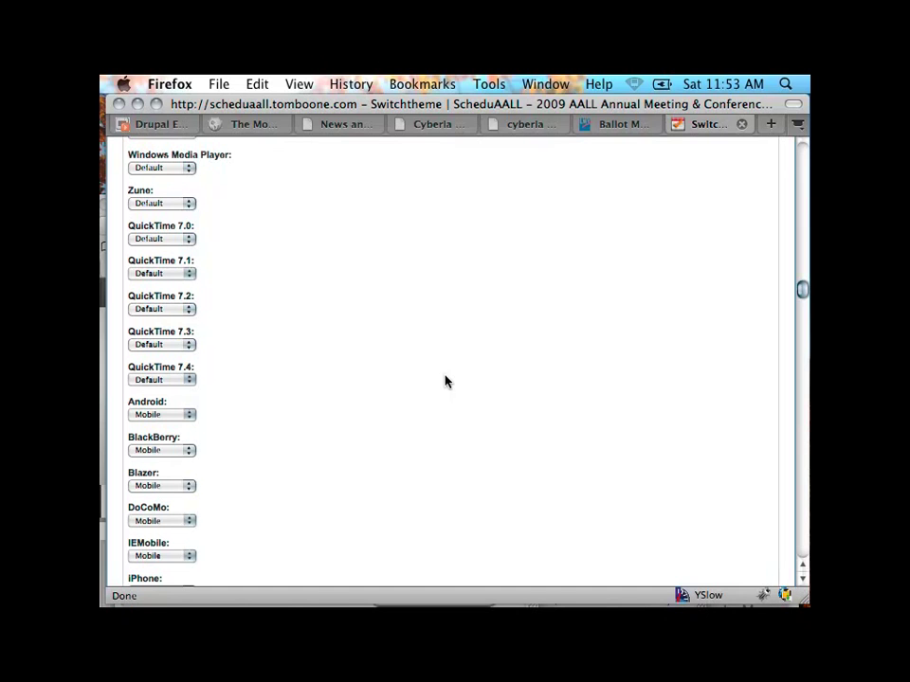
{"action": "left_click", "coordinate": [190, 204]}
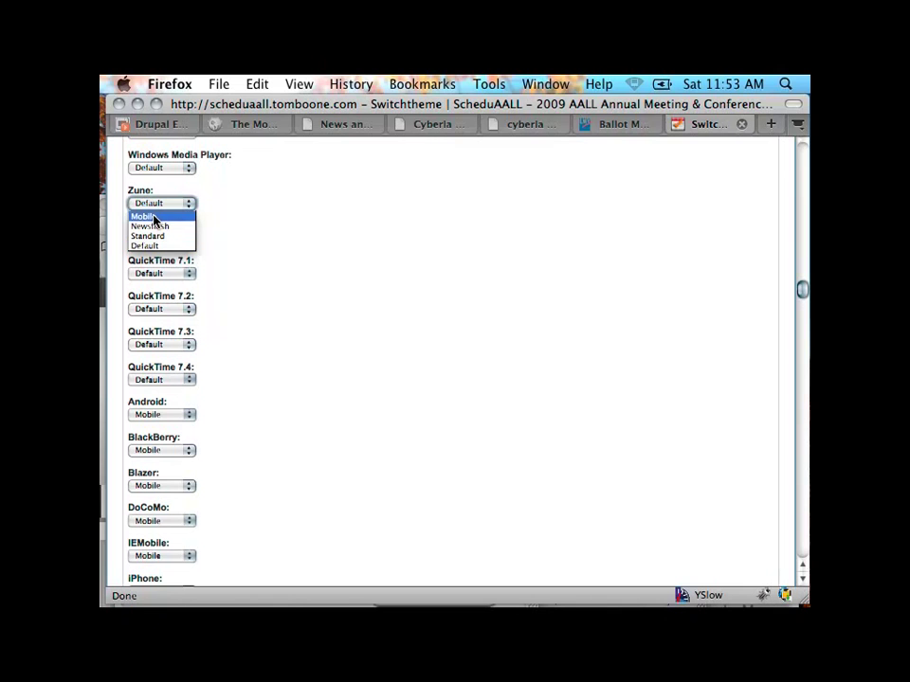
Step: Set Zune to Mobile and review the remaining device theme assignments further down
{"action": "left_click", "coordinate": [150, 217]}
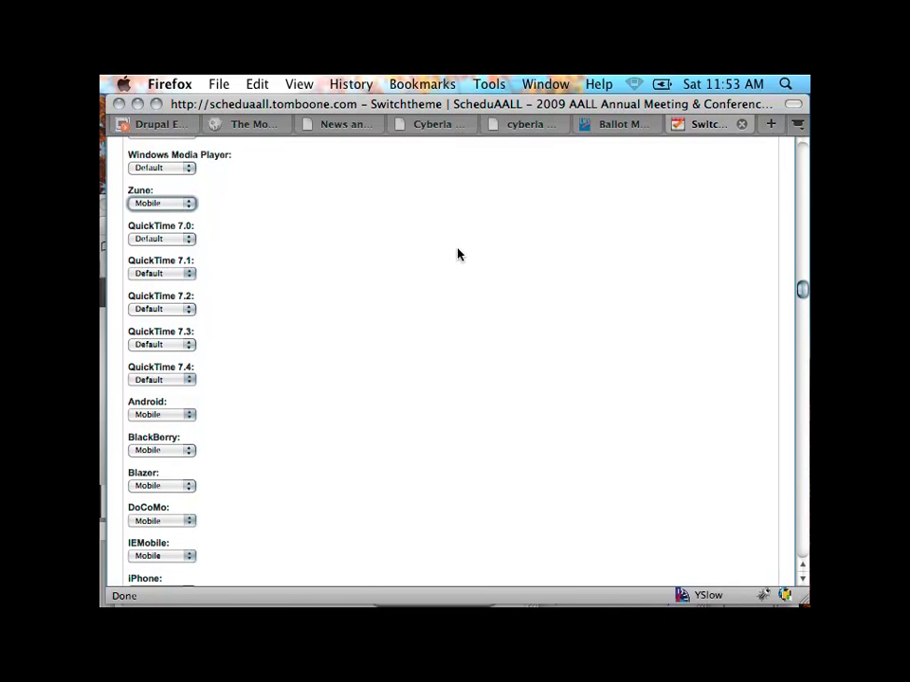
{"action": "scroll", "coordinate": [457, 254], "scroll_direction": "down", "scroll_amount": 1}
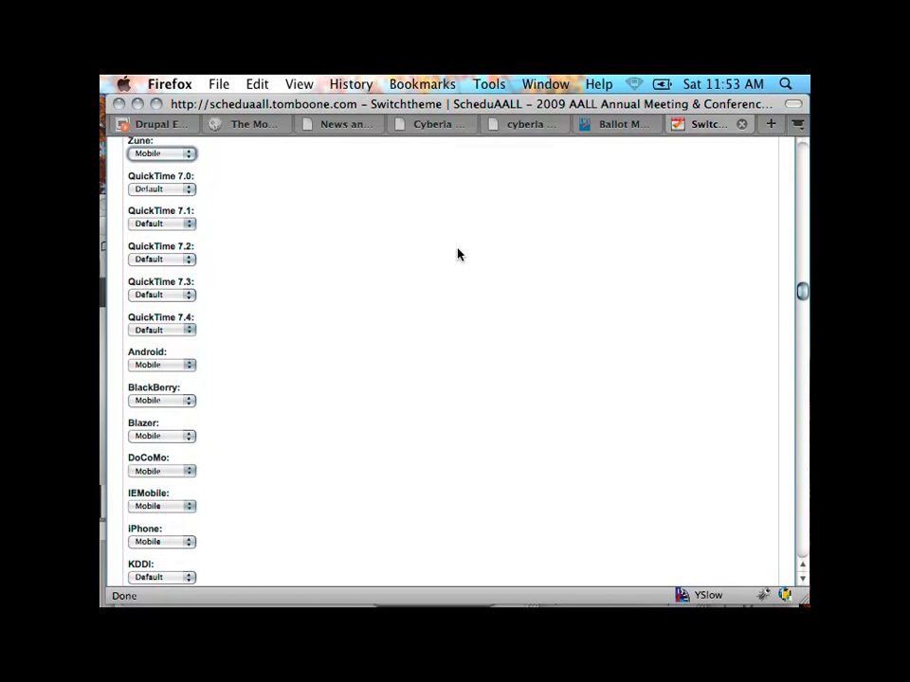
{"action": "scroll", "coordinate": [458, 254], "scroll_direction": "down", "scroll_amount": 4}
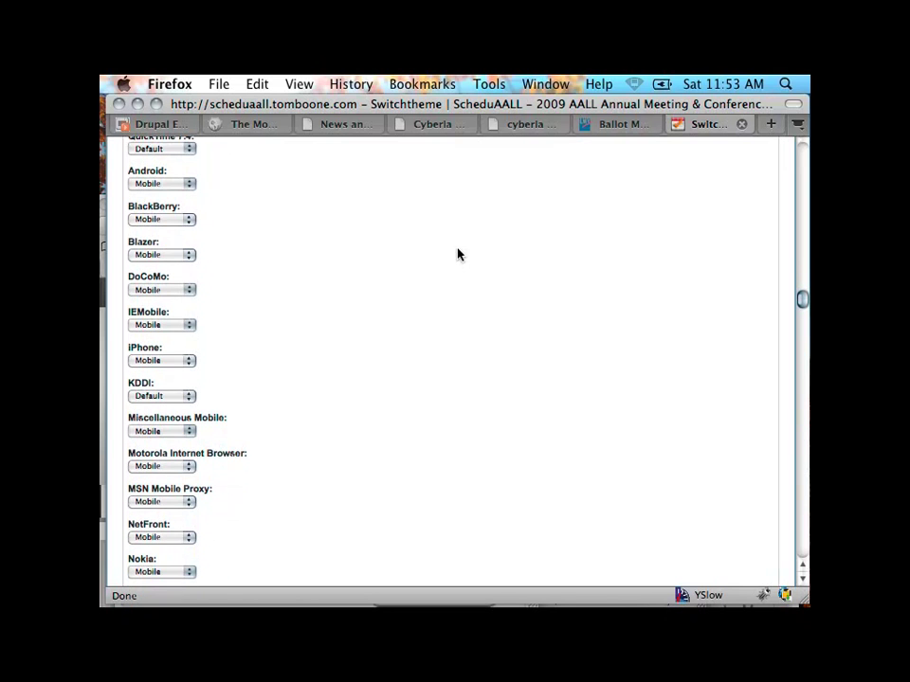
{"action": "scroll", "coordinate": [457, 254], "scroll_direction": "down", "scroll_amount": 1}
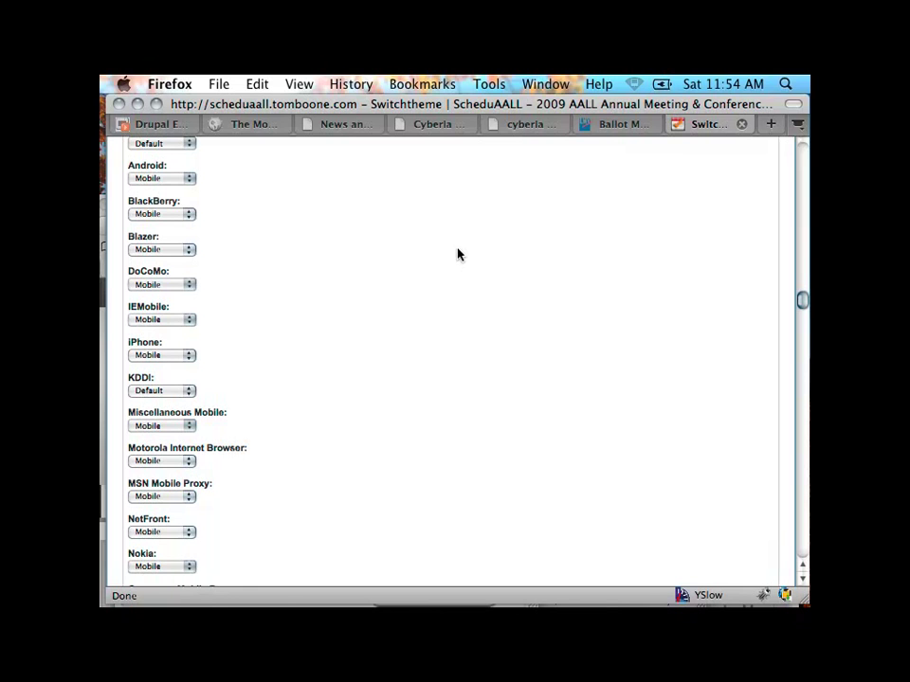
{"action": "scroll", "coordinate": [458, 254], "scroll_direction": "down", "scroll_amount": 10}
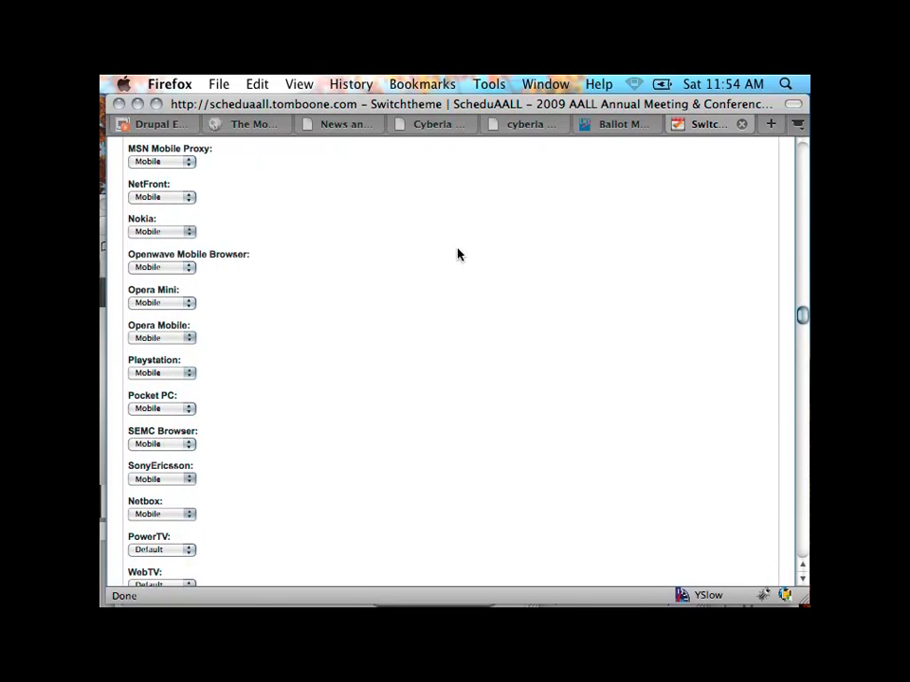
{"action": "scroll", "coordinate": [458, 253], "scroll_direction": "down", "scroll_amount": 15}
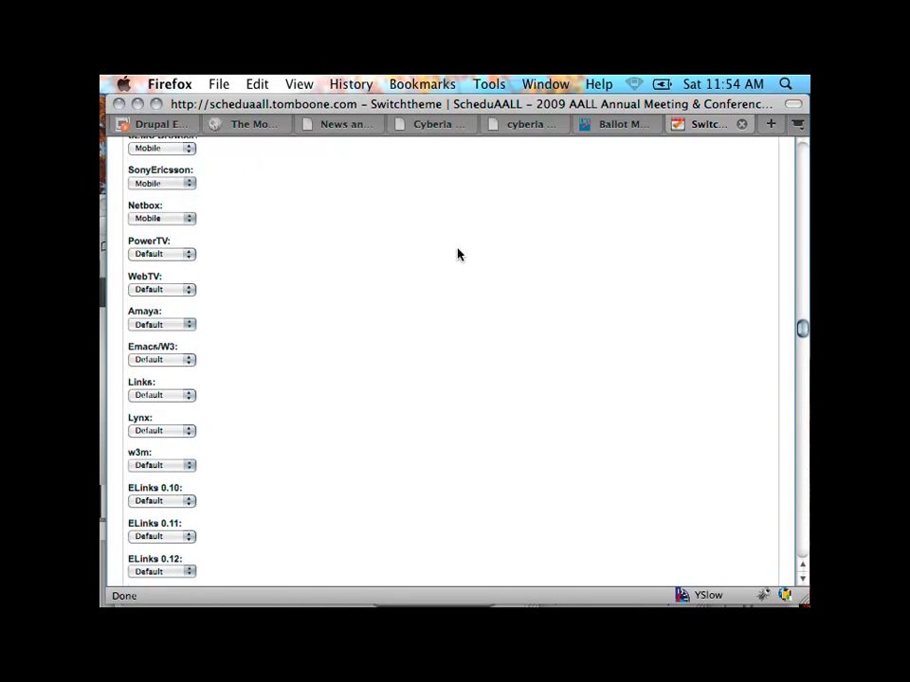
{"action": "scroll", "coordinate": [458, 254], "scroll_direction": "down", "scroll_amount": 1}
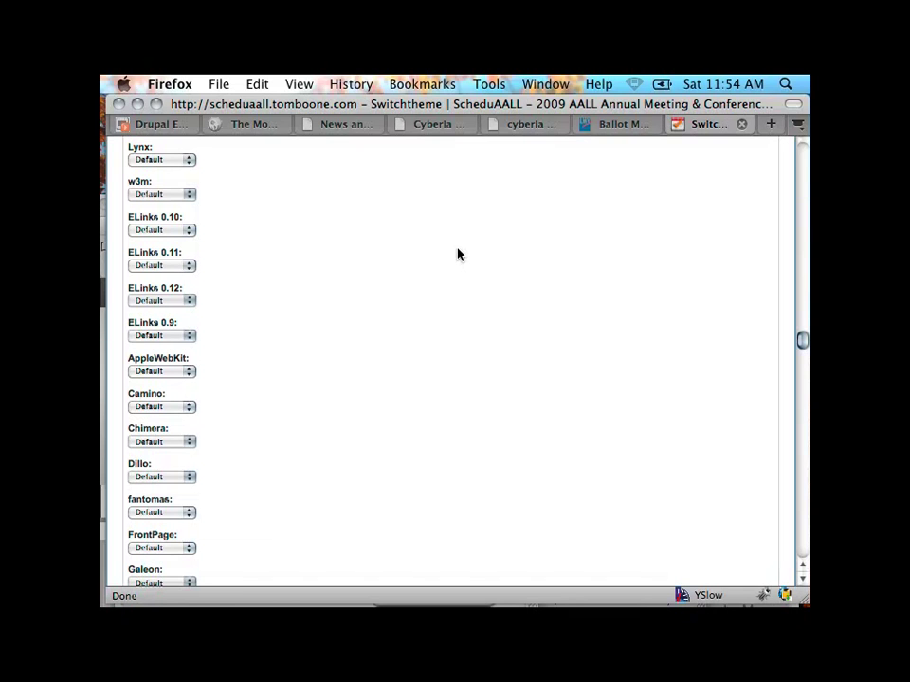
Step: Find 'ipad' on the page, then search 'android' to jump to the Android entry
{"action": "key", "text": "super+f"}
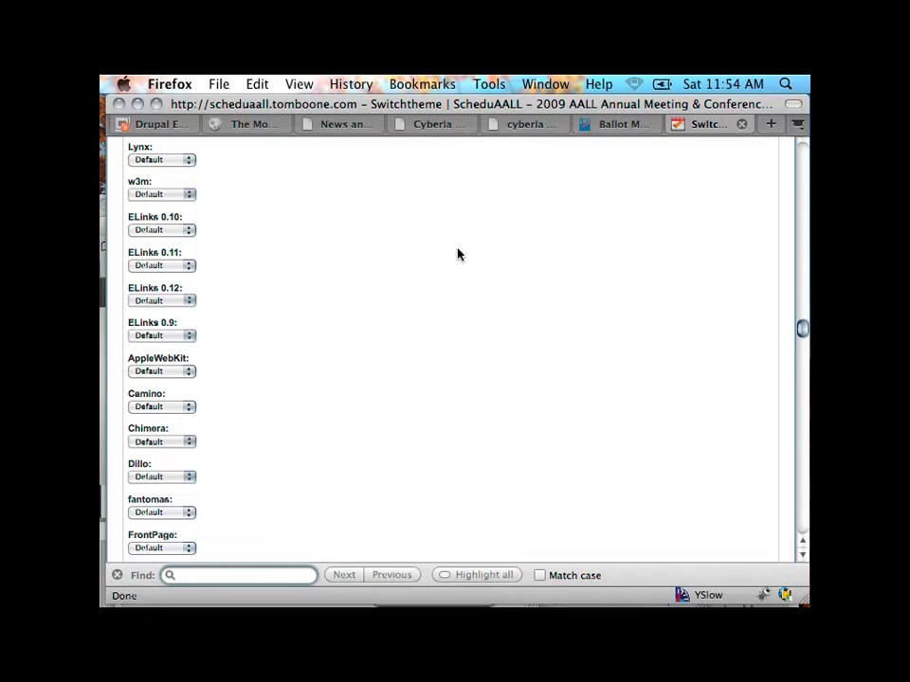
{"action": "type", "text": "ipad"}
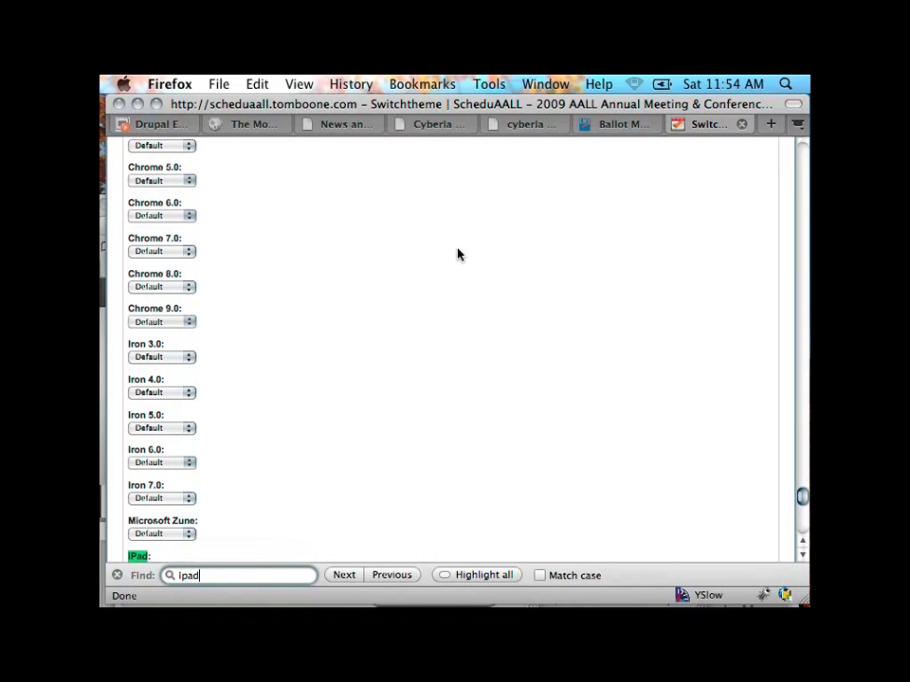
{"action": "scroll", "coordinate": [482, 252], "scroll_direction": "down", "scroll_amount": 5}
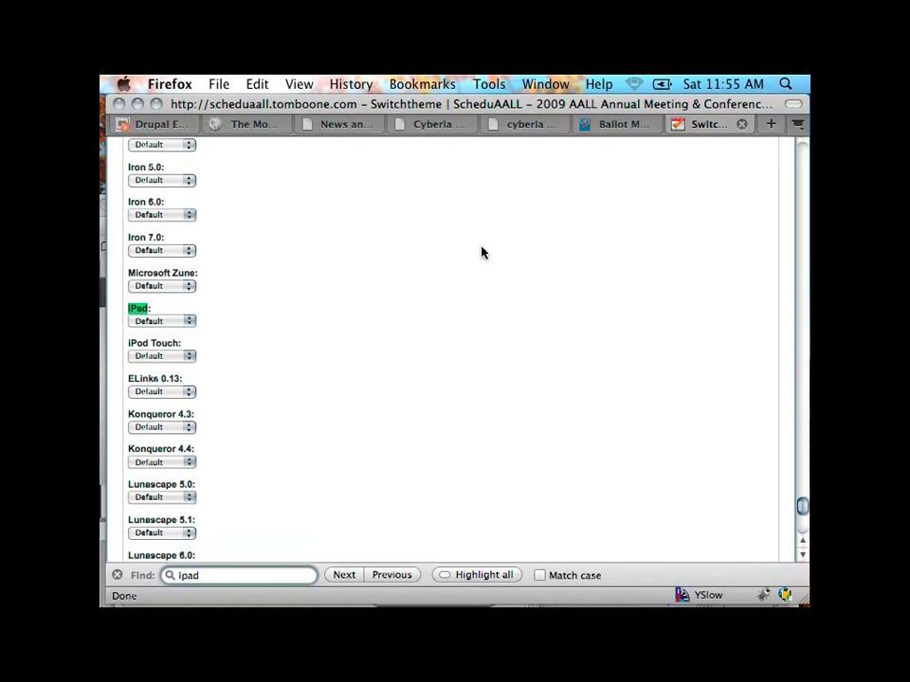
{"action": "key", "text": "BackSpace"}
{"action": "key", "text": "BackSpace"}
{"action": "key", "text": "BackSpace"}
{"action": "key", "text": "BackSpace"}
{"action": "type", "text": "android"}
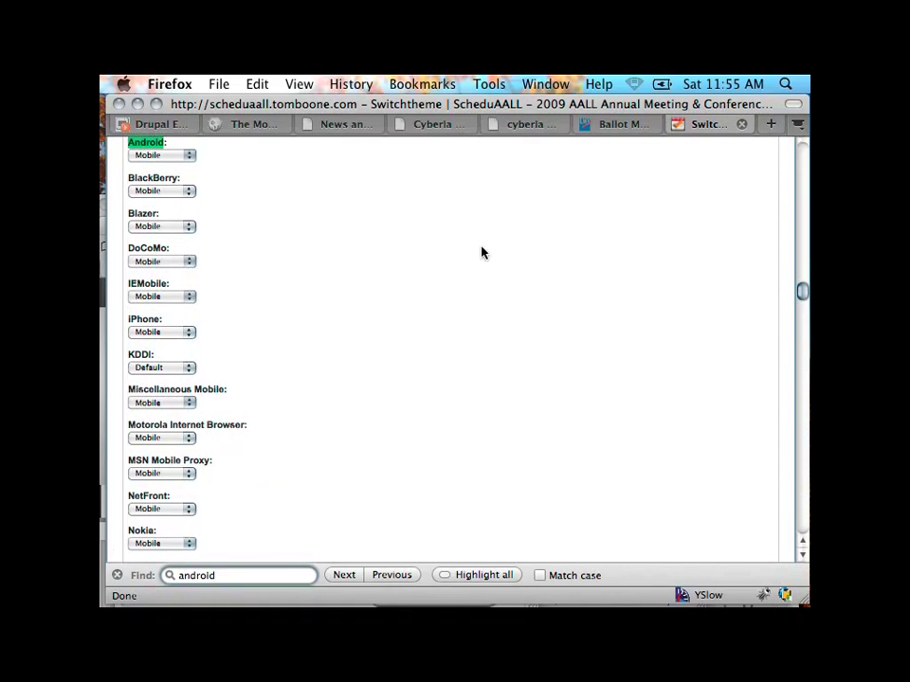
{"action": "key", "text": "Return"}
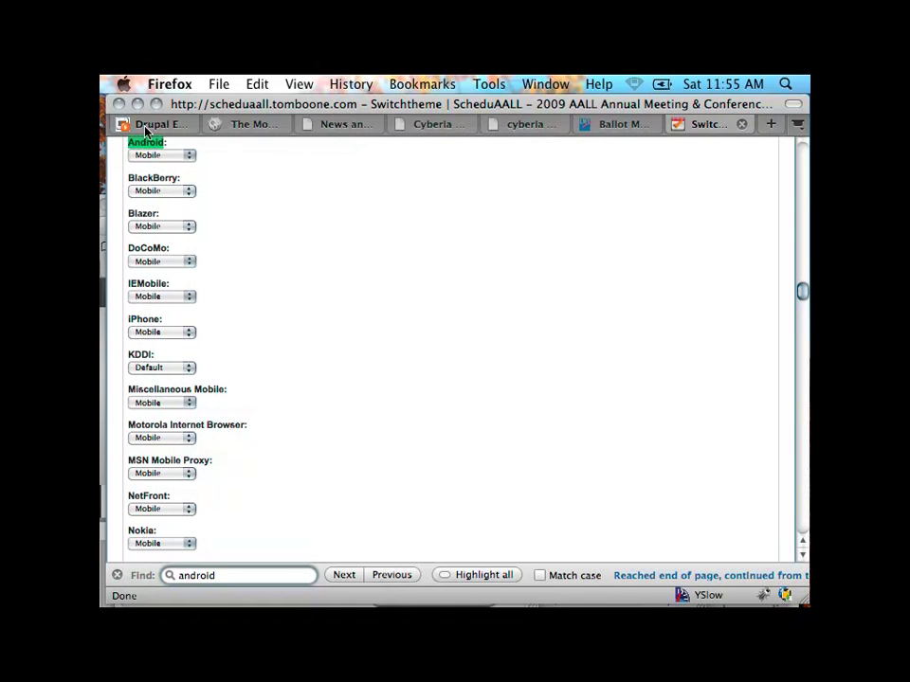
Step: Re-run the drush command enabling mobile_tools, confirm with y, and return to The Mobile Future page
{"action": "left_click", "coordinate": [276, 134]}
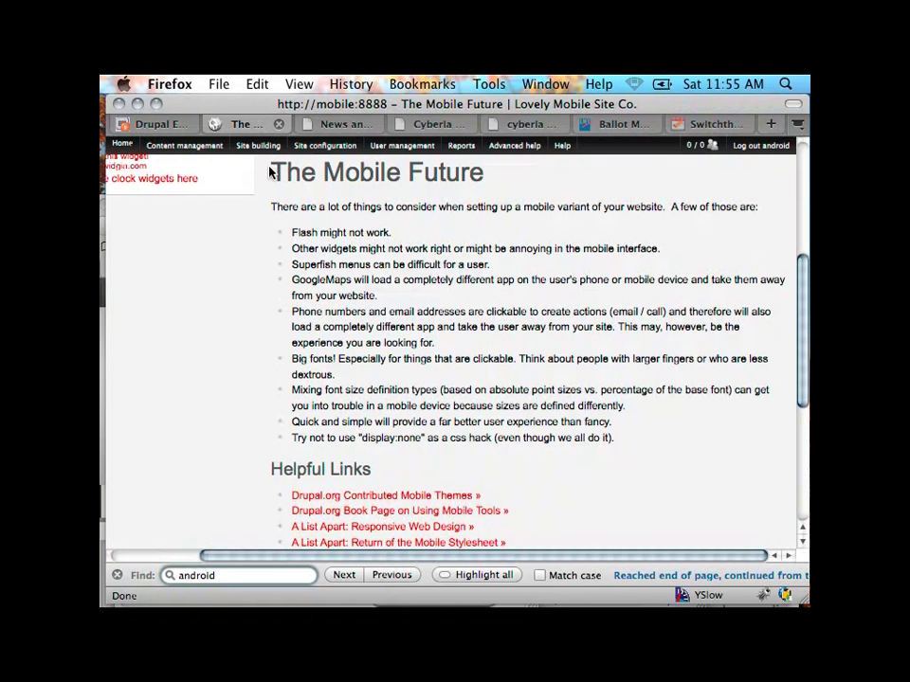
{"action": "mouse_move", "coordinate": [102, 442]}
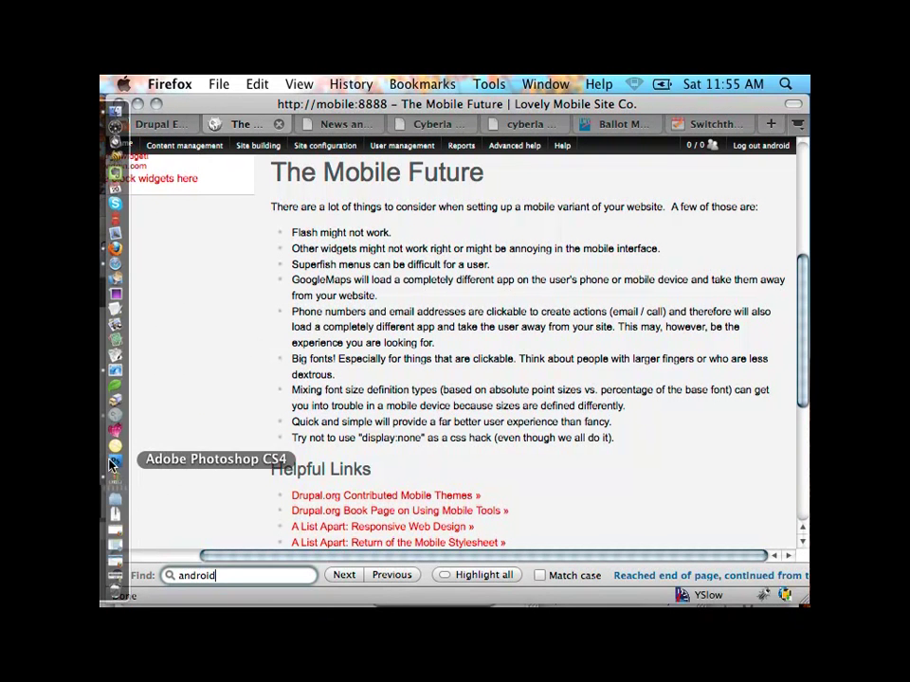
{"action": "left_click", "coordinate": [109, 373]}
{"action": "key", "text": "Up"}
{"action": "key", "text": "Up"}
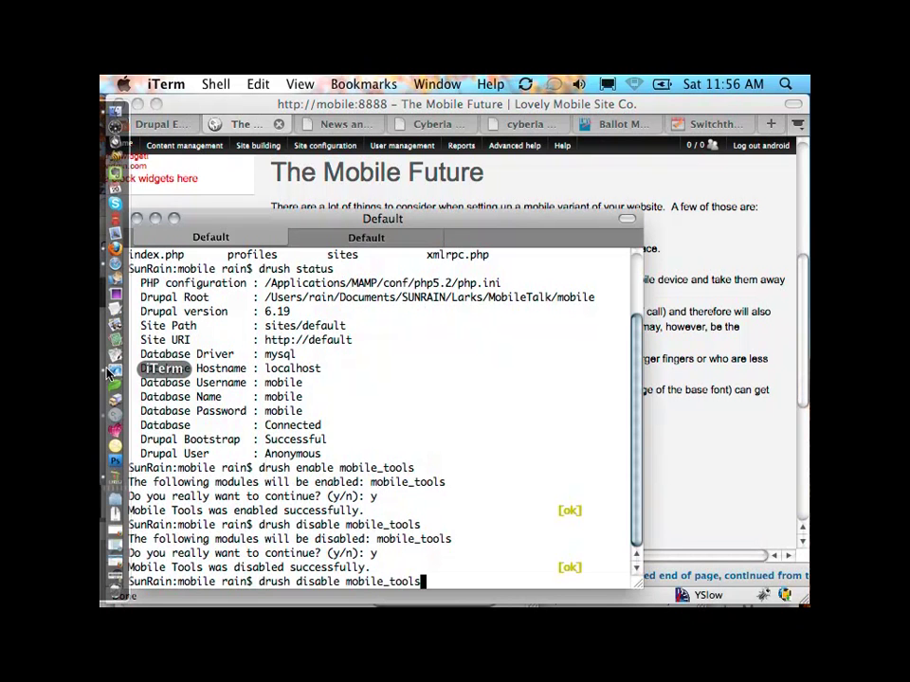
{"action": "key", "text": "Return"}
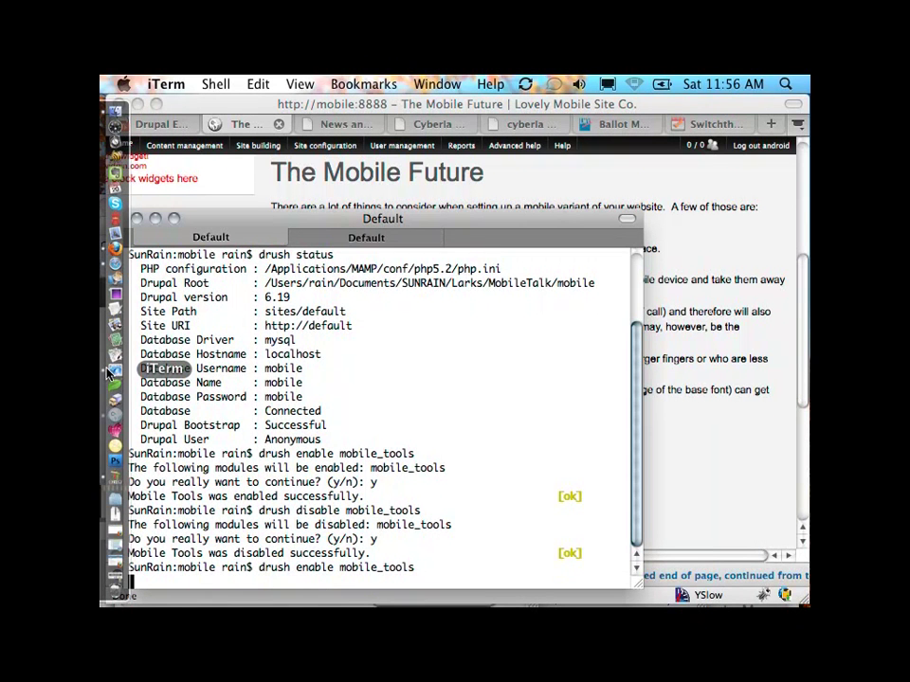
{"action": "type", "text": "y"}
{"action": "key", "text": "Return"}
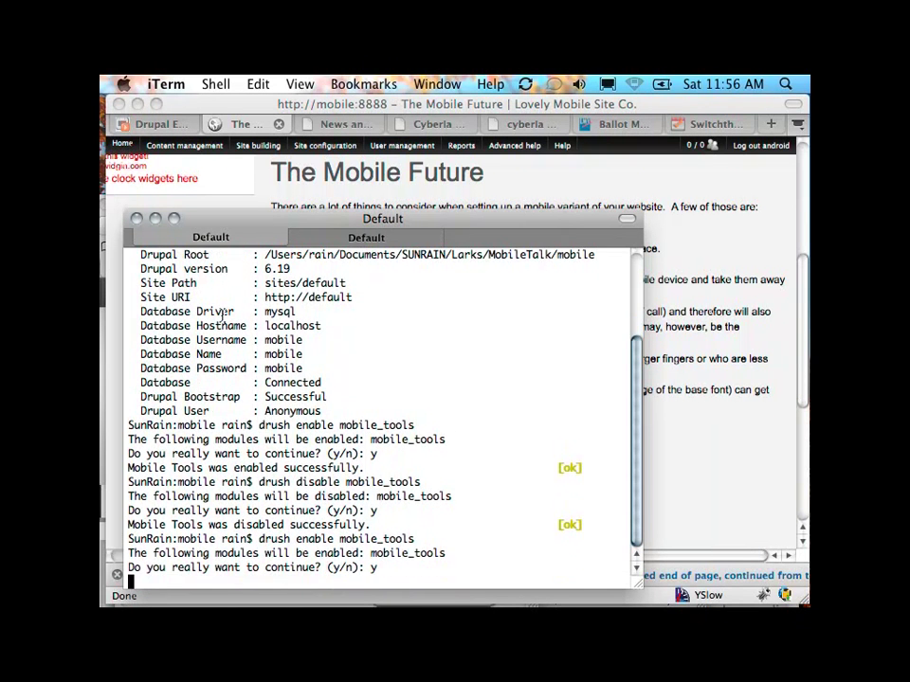
{"action": "left_click", "coordinate": [338, 109]}
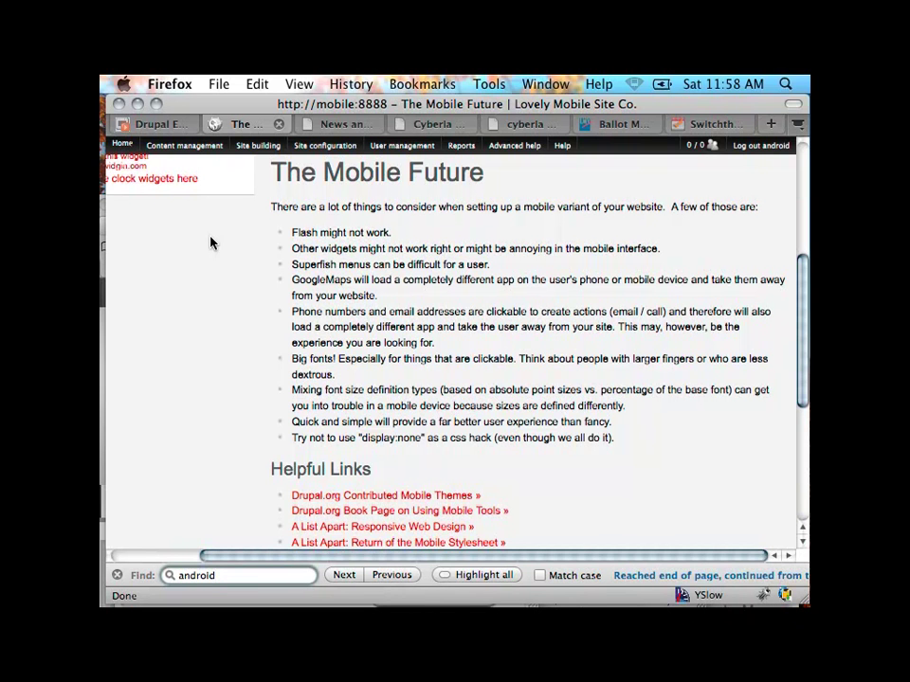
Step: Open the Themes admin page listing the installed themes
{"action": "mouse_move", "coordinate": [185, 146]}
{"action": "mouse_move", "coordinate": [206, 219]}
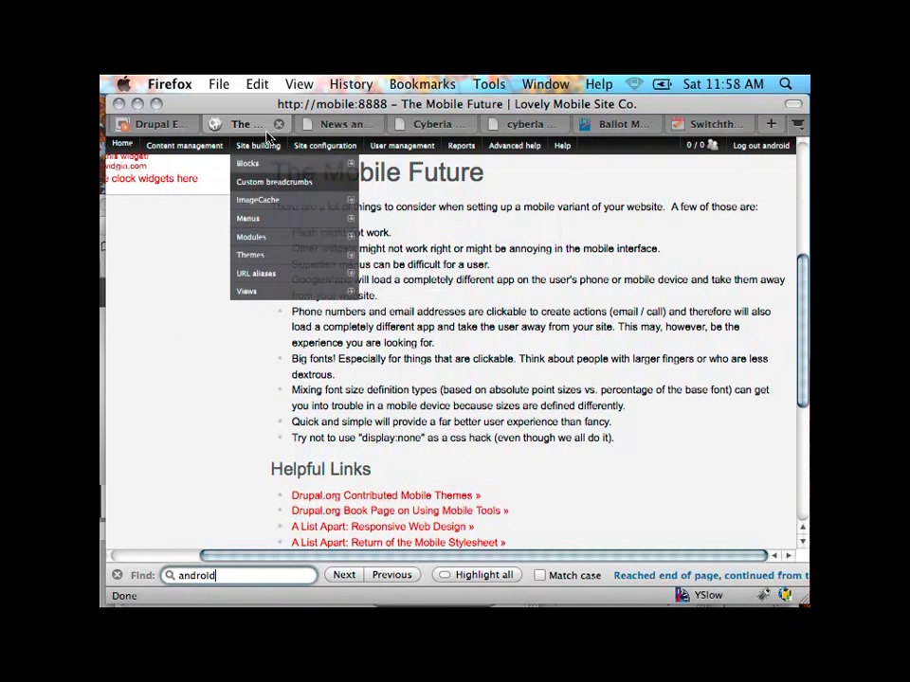
{"action": "mouse_move", "coordinate": [260, 144]}
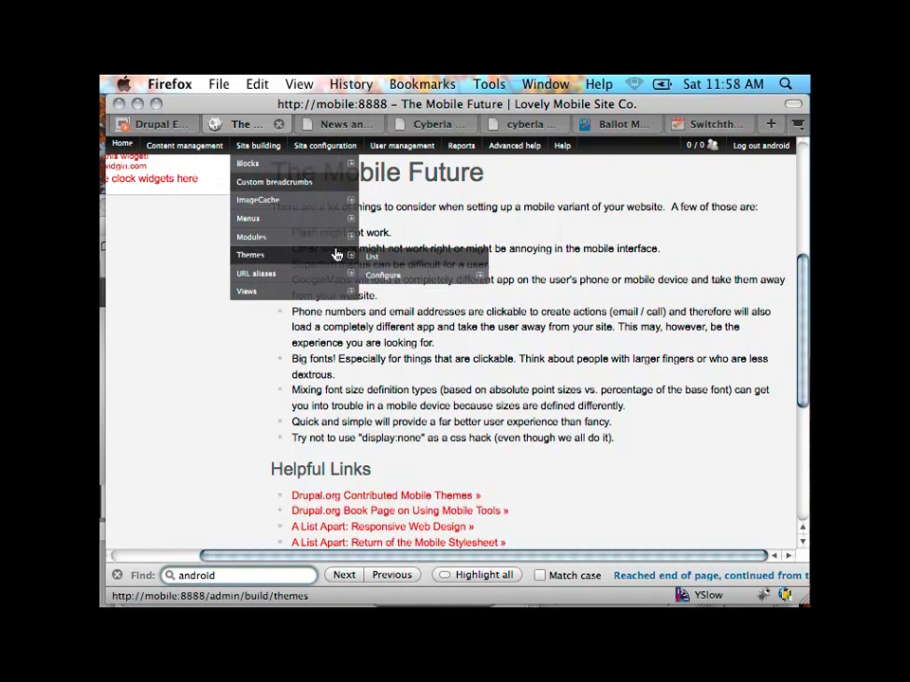
{"action": "mouse_move", "coordinate": [390, 248]}
{"action": "left_click", "coordinate": [372, 259]}
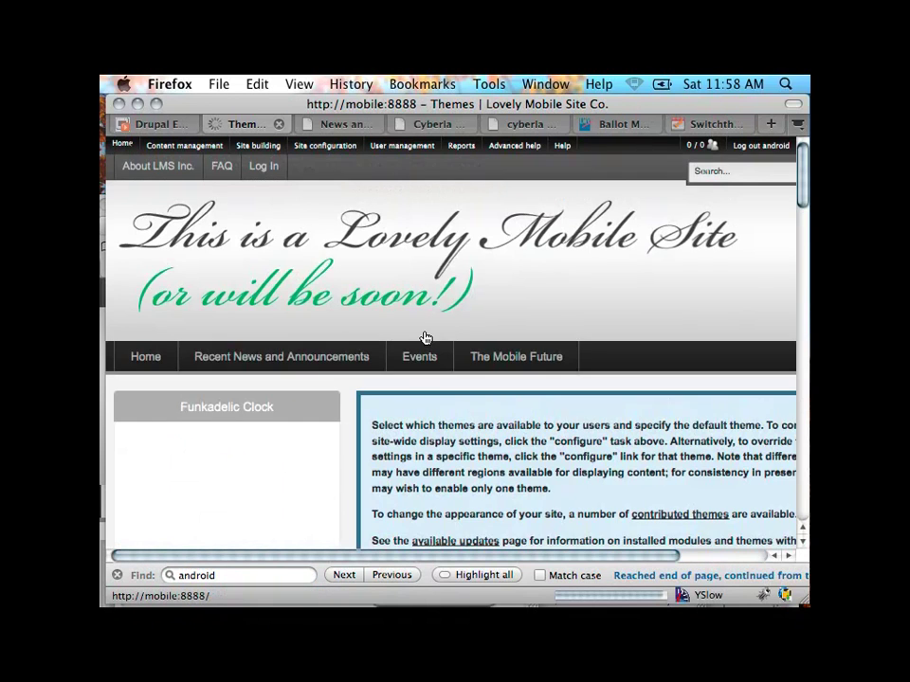
Step: Tick Enabled for the mobile_garland and nokia_mobile themes
{"action": "scroll", "coordinate": [427, 396], "scroll_direction": "down", "scroll_amount": 10}
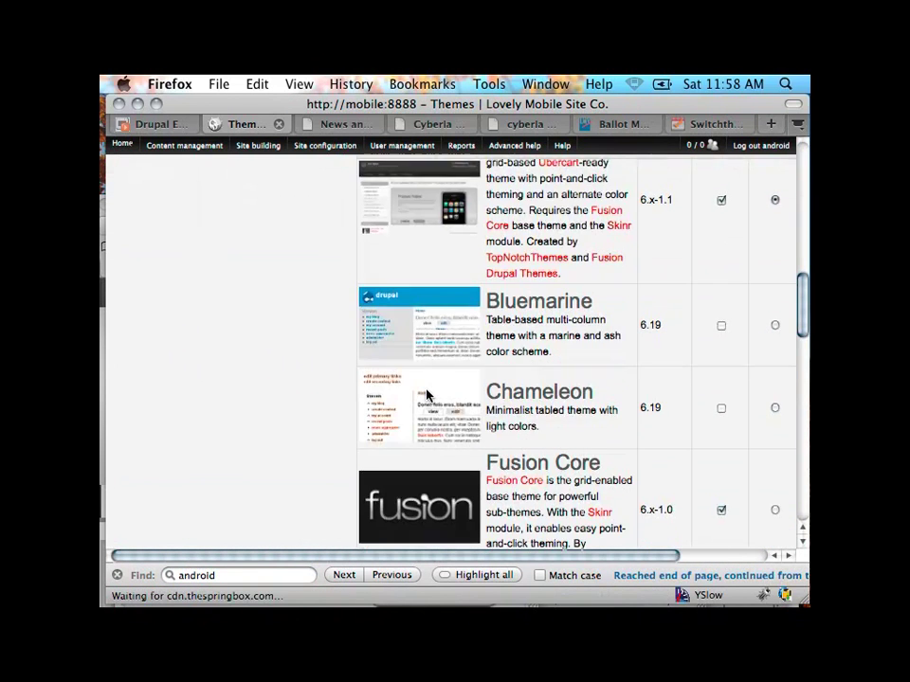
{"action": "scroll", "coordinate": [700, 341], "scroll_direction": "right", "scroll_amount": 2}
{"action": "scroll", "coordinate": [700, 341], "scroll_direction": "down", "scroll_amount": 5}
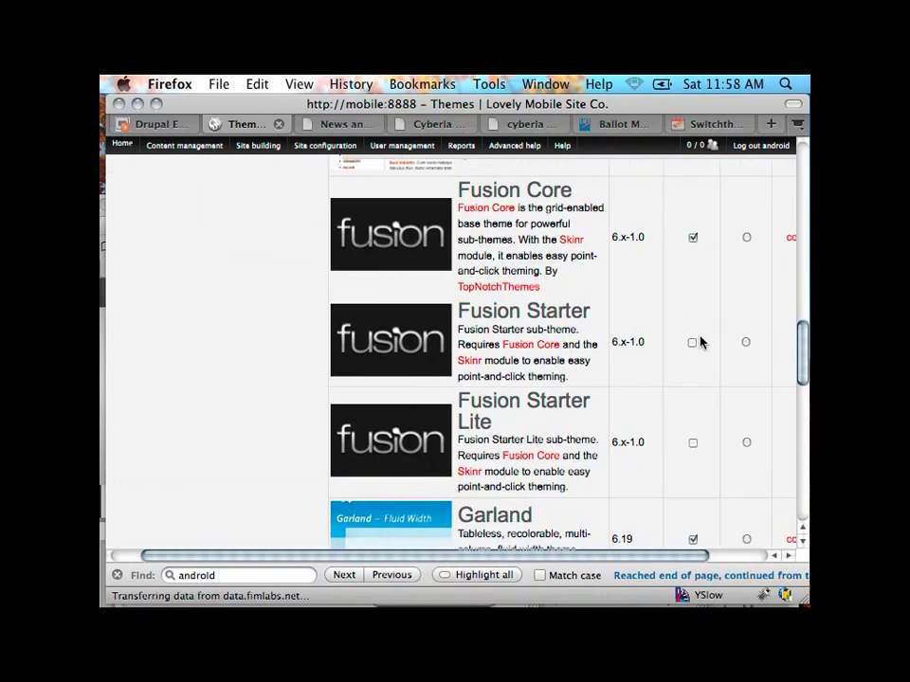
{"action": "scroll", "coordinate": [700, 341], "scroll_direction": "down", "scroll_amount": 5}
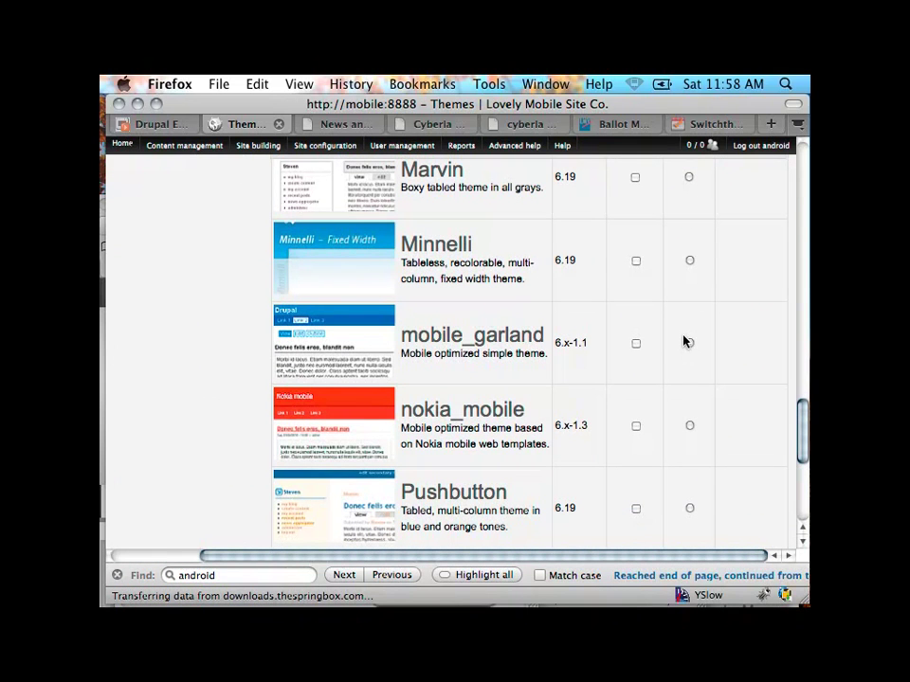
{"action": "left_click", "coordinate": [636, 343]}
{"action": "left_click", "coordinate": [636, 427]}
{"action": "scroll", "coordinate": [577, 451], "scroll_direction": "down", "scroll_amount": 5}
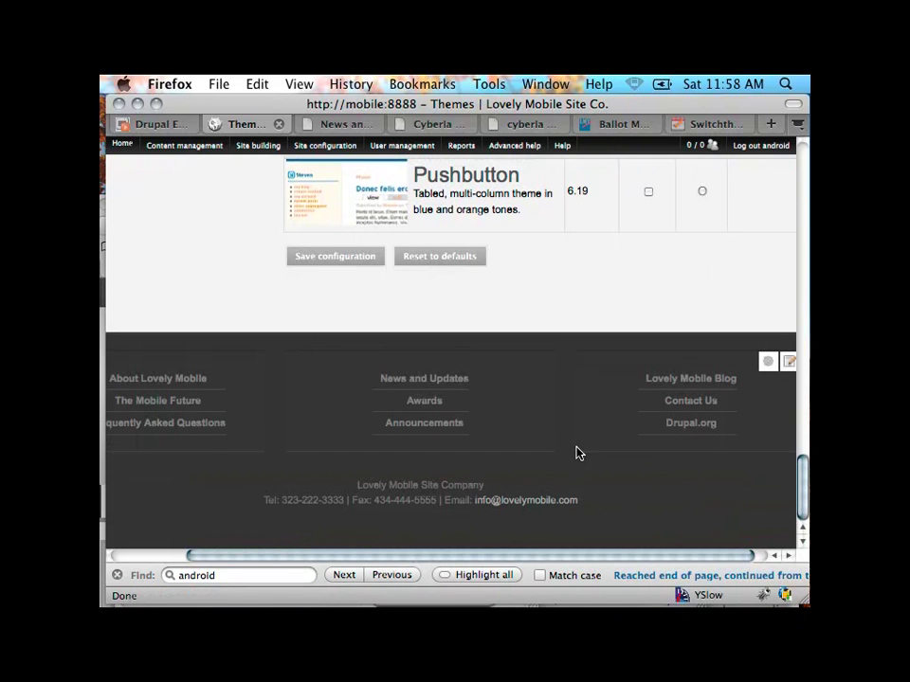
Step: Save the Themes configuration with mobile_garland and nokia_mobile enabled
{"action": "left_click", "coordinate": [303, 263]}
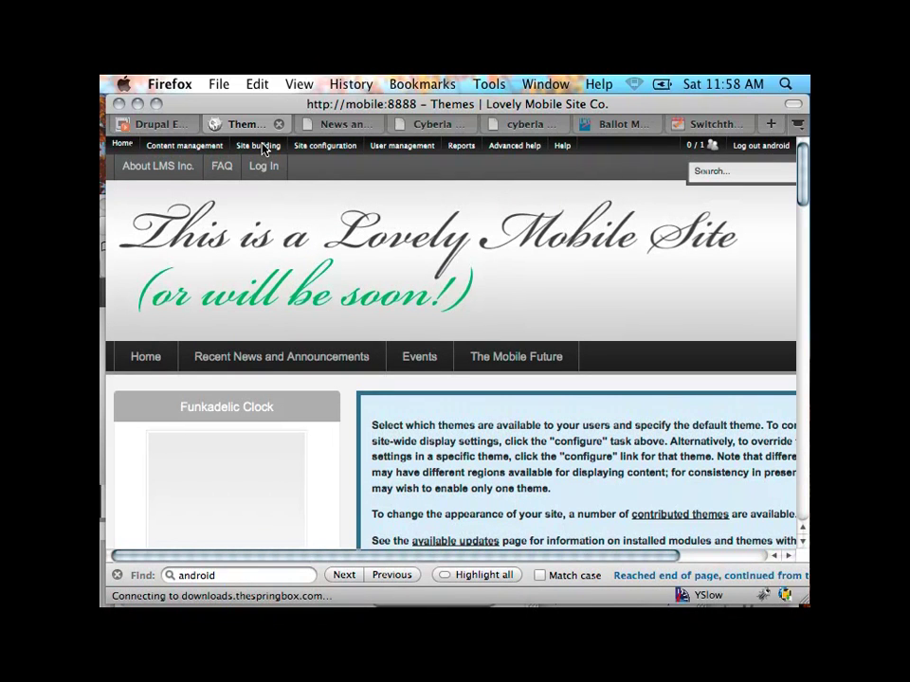
{"action": "mouse_move", "coordinate": [264, 149]}
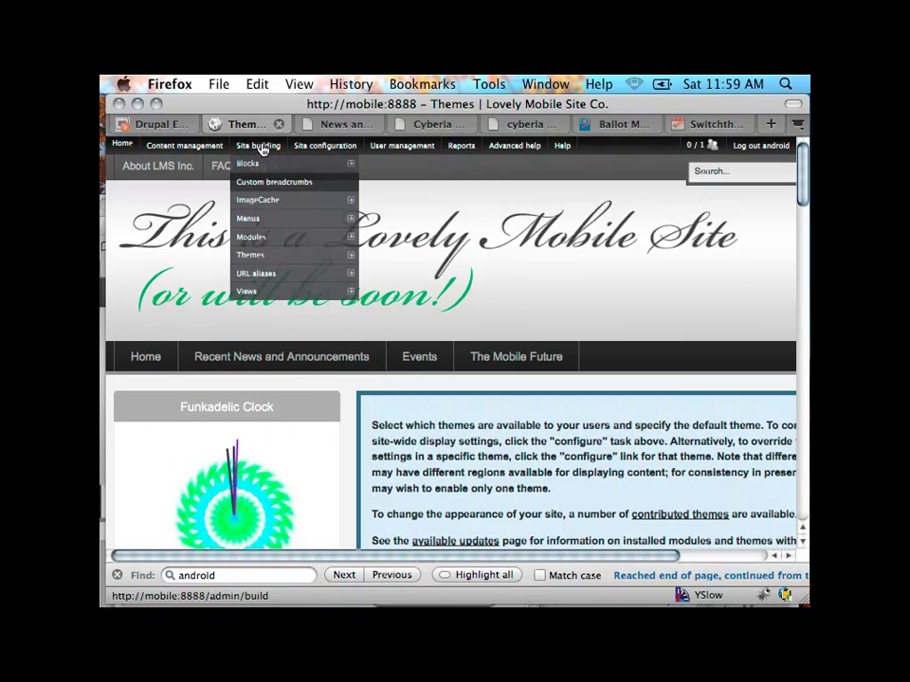
{"action": "mouse_move", "coordinate": [263, 202]}
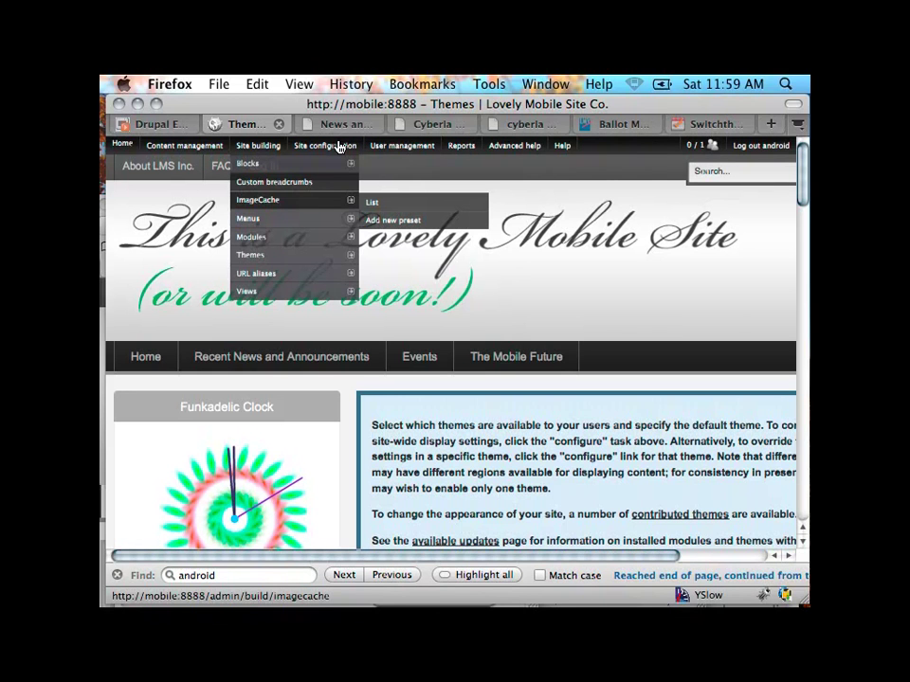
Step: Open Site configuration > Mobile Tools to view its general settings
{"action": "mouse_move", "coordinate": [337, 145]}
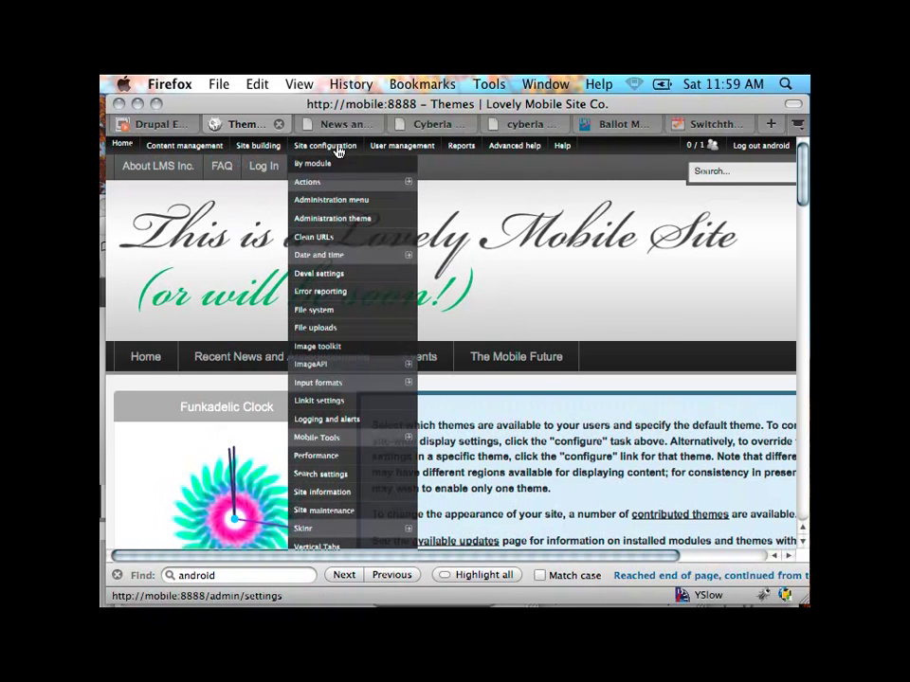
{"action": "left_click", "coordinate": [317, 439]}
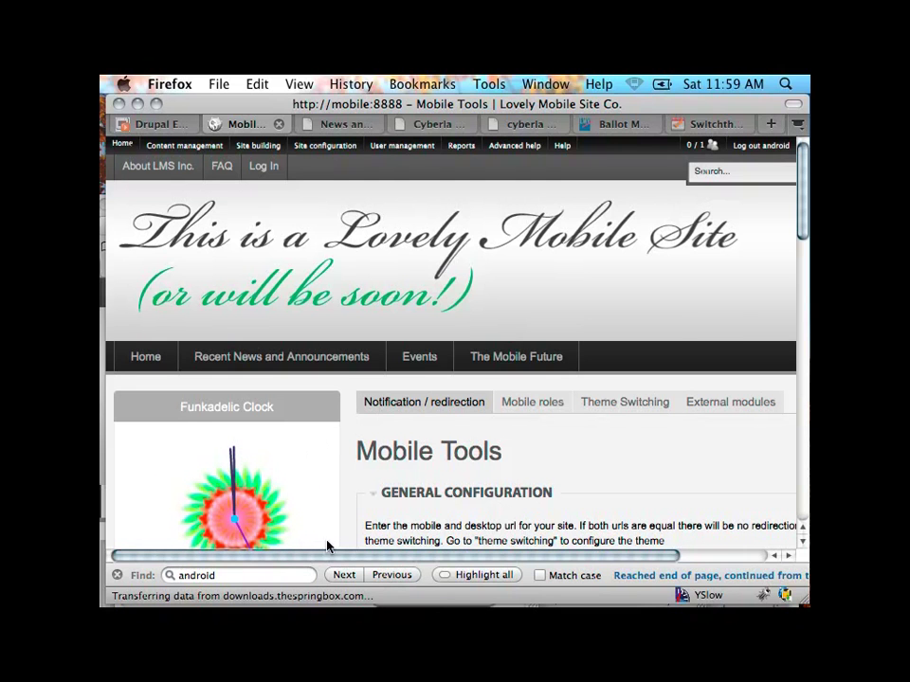
{"action": "scroll", "coordinate": [329, 558], "scroll_direction": "down", "scroll_amount": 3}
{"action": "left_click_drag", "start_coordinate": [329, 559], "coordinate": [414, 554]}
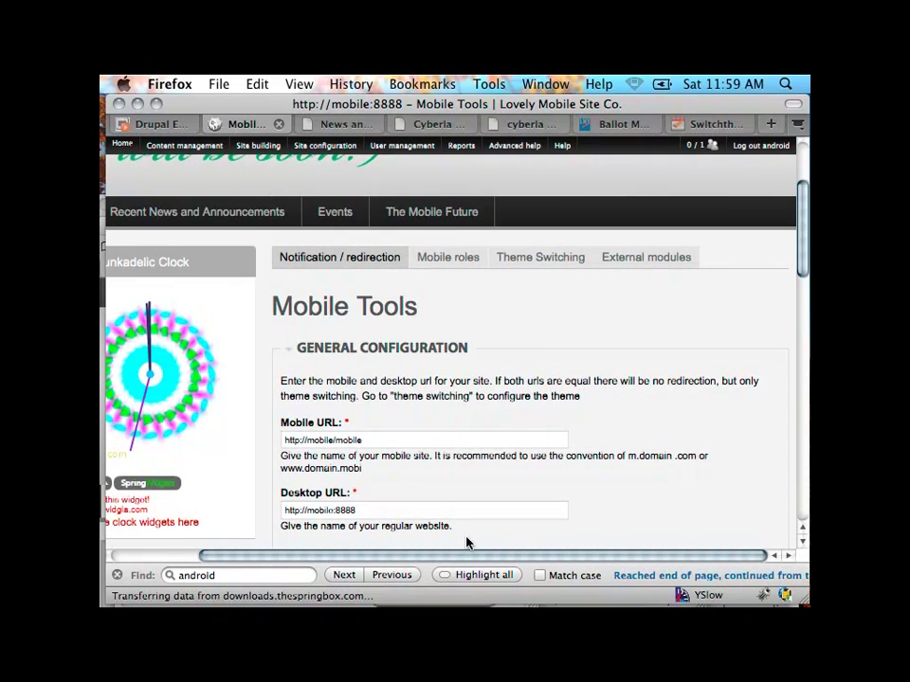
{"action": "scroll", "coordinate": [641, 444], "scroll_direction": "down", "scroll_amount": 4}
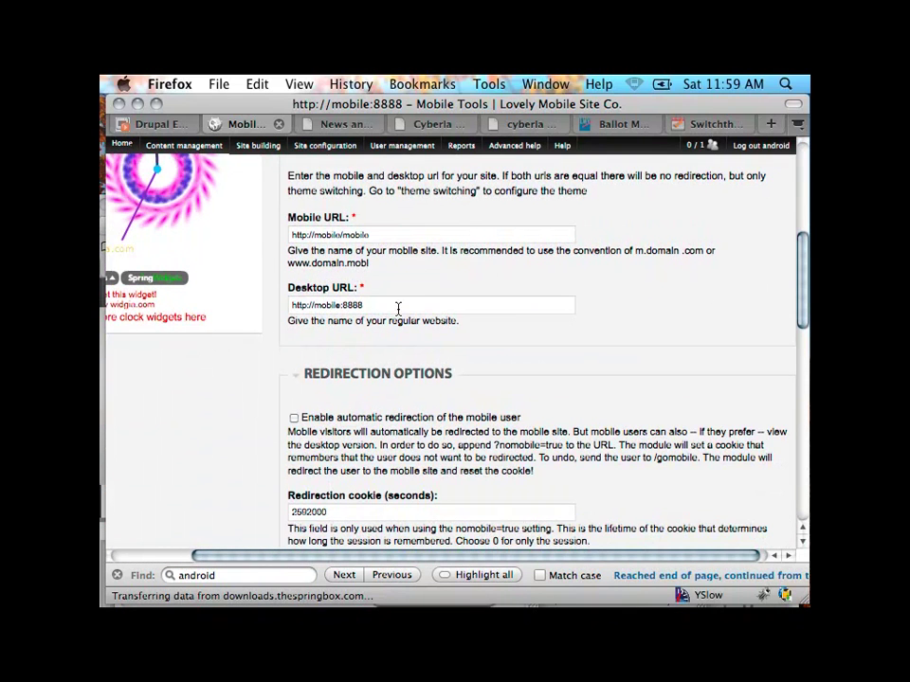
{"action": "left_click_drag", "start_coordinate": [372, 234], "coordinate": [271, 227]}
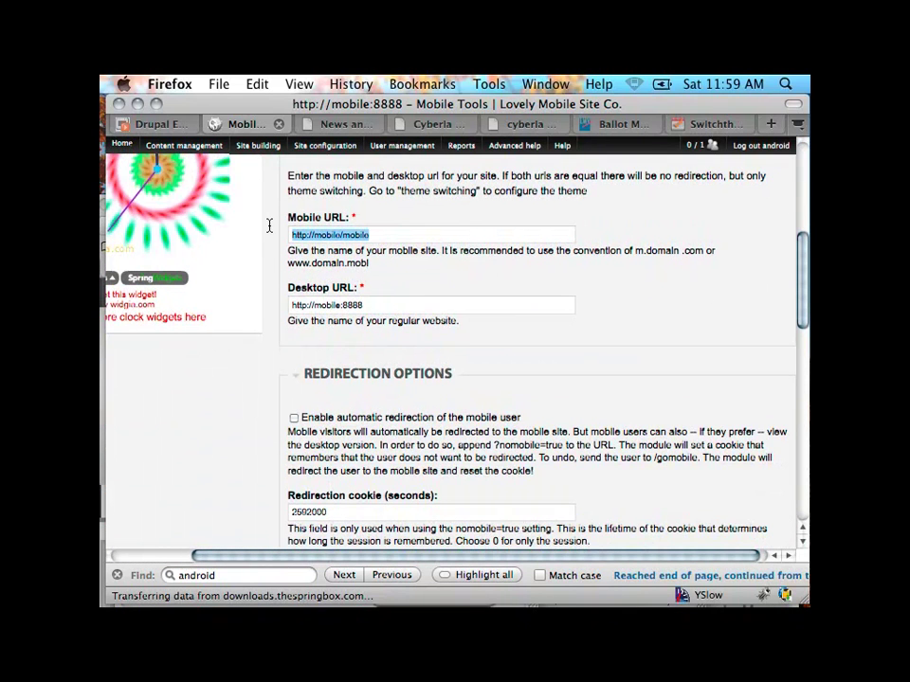
{"action": "left_click_drag", "start_coordinate": [378, 304], "coordinate": [246, 287]}
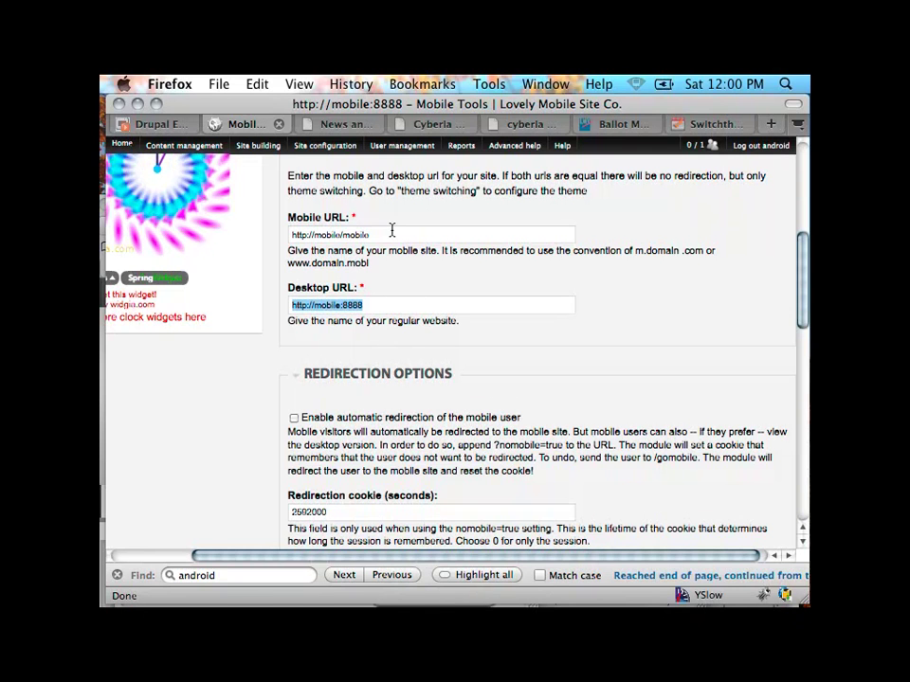
{"action": "triple_click", "coordinate": [387, 235]}
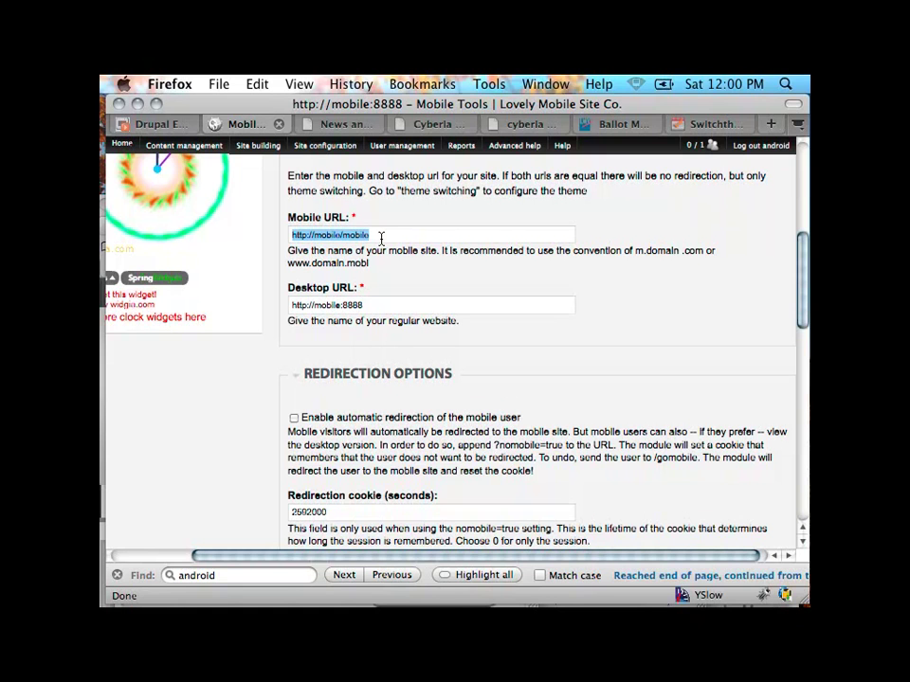
{"action": "left_click", "coordinate": [381, 237]}
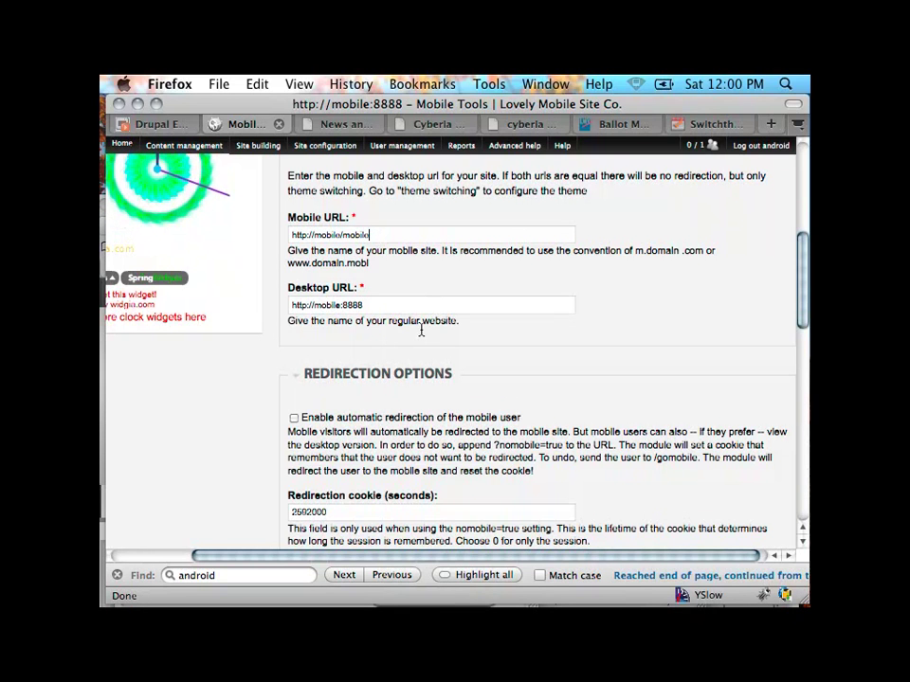
{"action": "scroll", "coordinate": [408, 303], "scroll_direction": "down", "scroll_amount": 1}
{"action": "scroll", "coordinate": [389, 284], "scroll_direction": "down", "scroll_amount": 3}
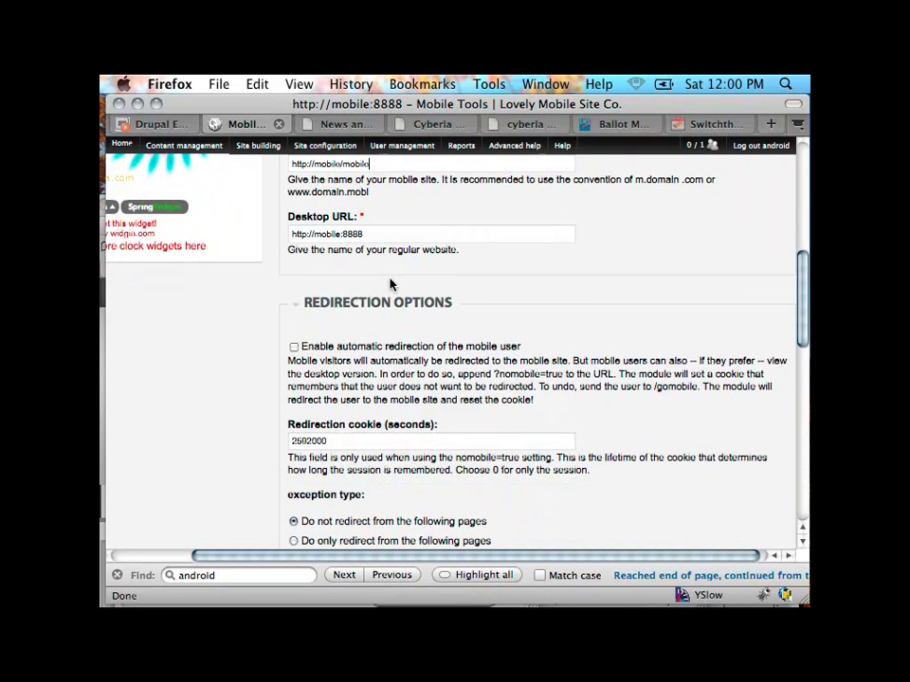
{"action": "scroll", "coordinate": [390, 281], "scroll_direction": "up", "scroll_amount": 2}
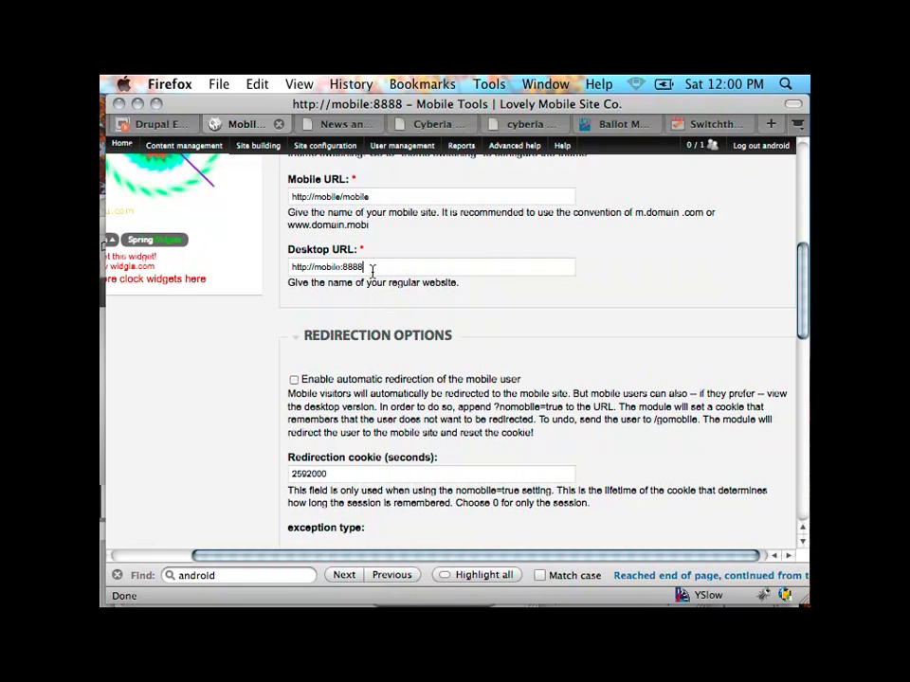
{"action": "left_click_drag", "start_coordinate": [370, 267], "coordinate": [212, 260]}
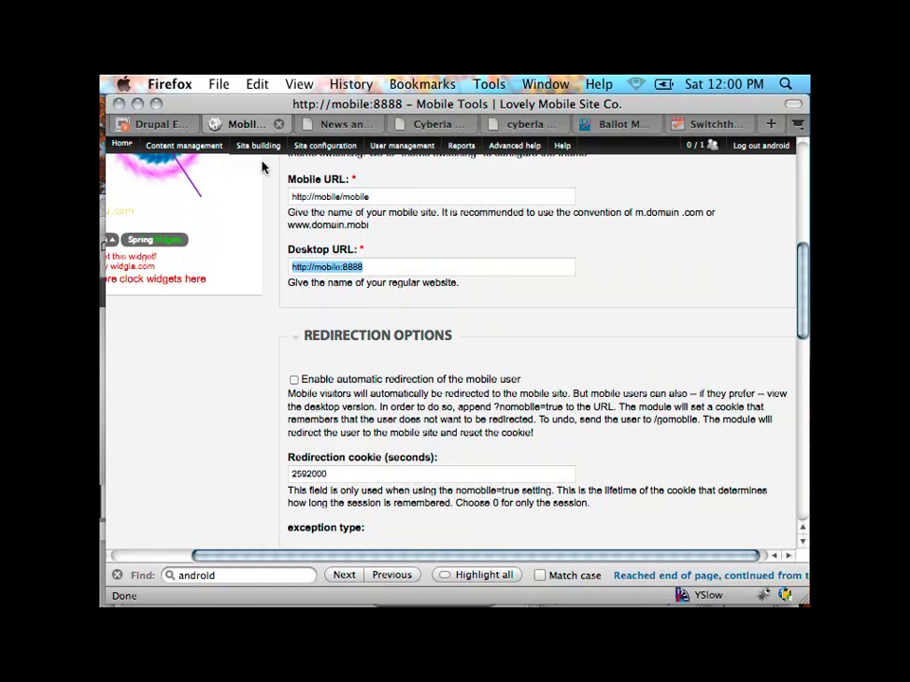
{"action": "left_click_drag", "start_coordinate": [368, 197], "coordinate": [300, 196]}
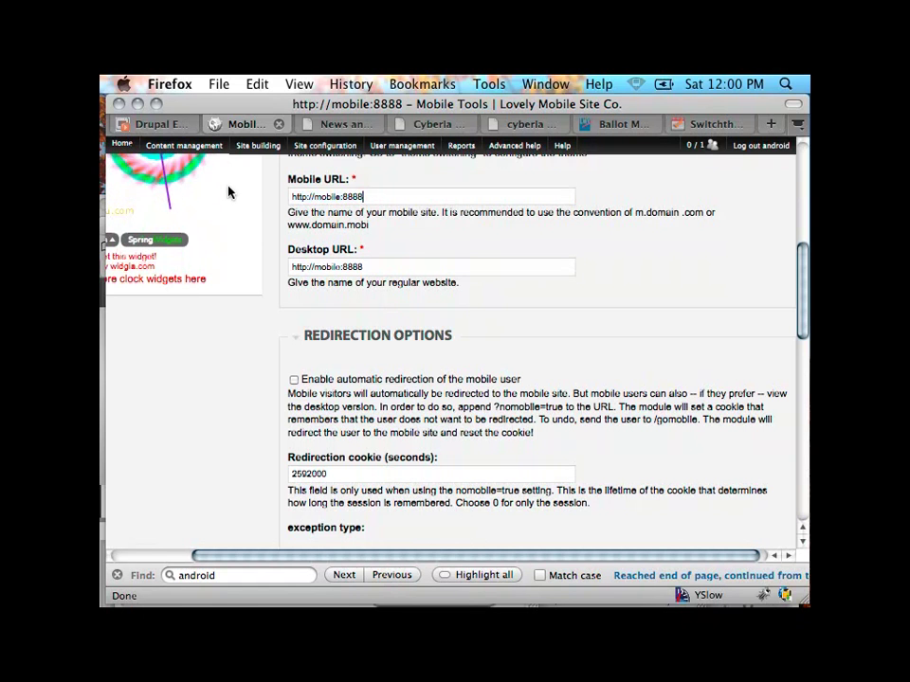
{"action": "scroll", "coordinate": [231, 197], "scroll_direction": "down", "scroll_amount": 3}
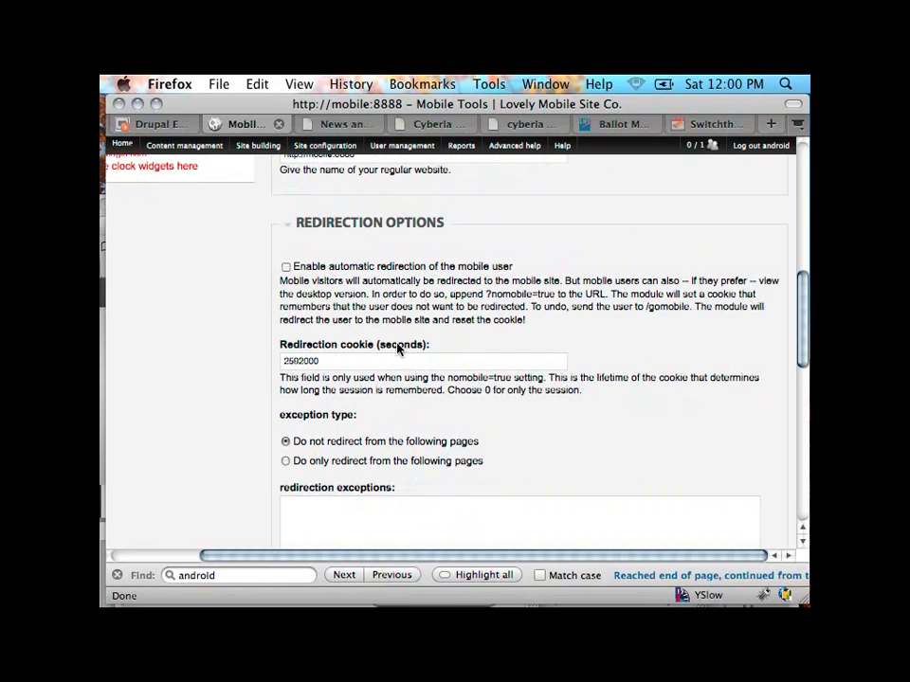
{"action": "scroll", "coordinate": [398, 347], "scroll_direction": "down", "scroll_amount": 1}
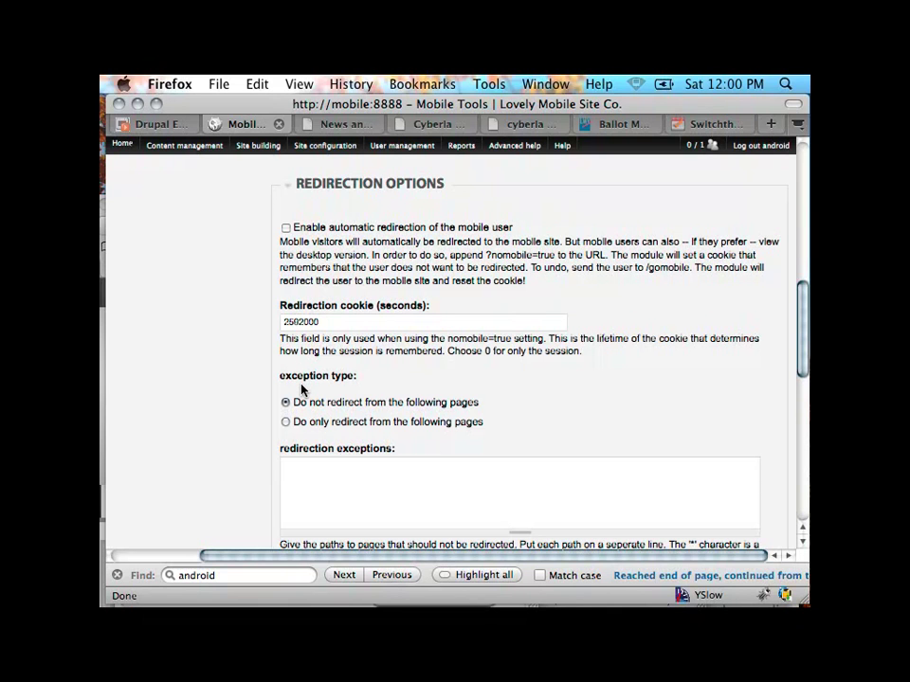
{"action": "scroll", "coordinate": [301, 388], "scroll_direction": "down", "scroll_amount": 3}
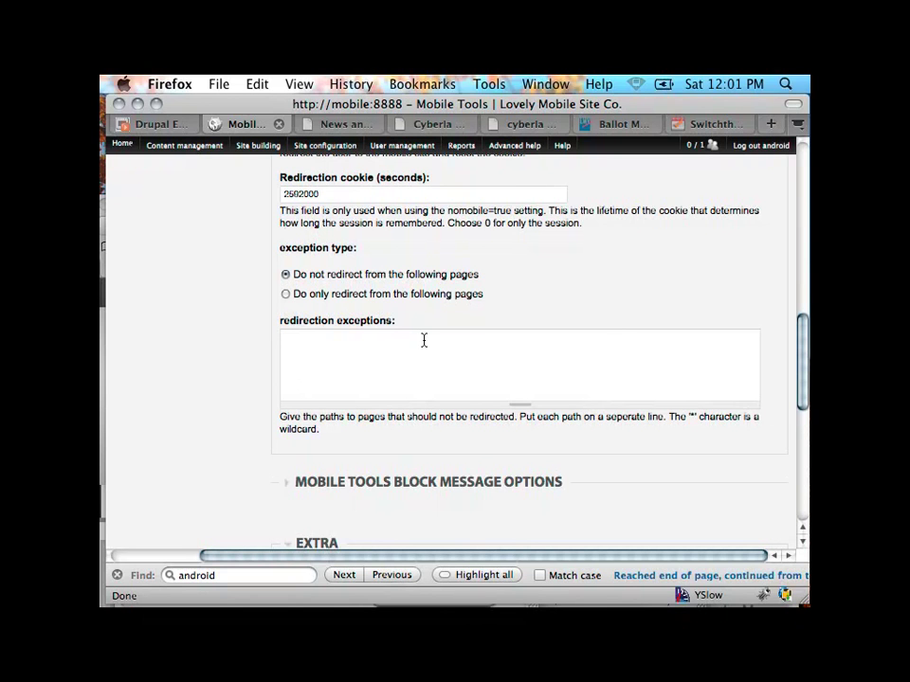
{"action": "scroll", "coordinate": [530, 397], "scroll_direction": "down", "scroll_amount": 2}
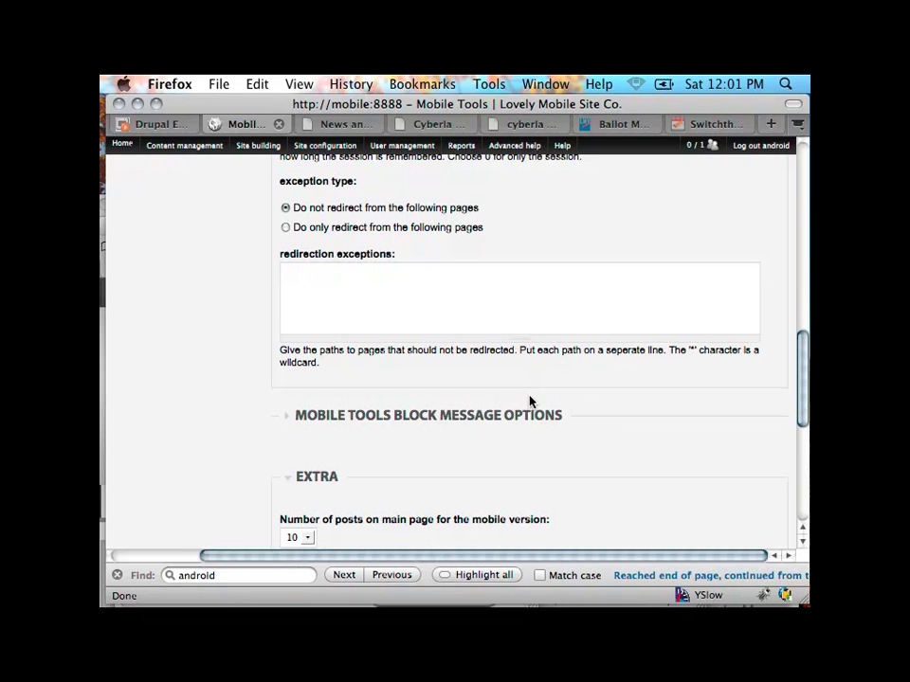
{"action": "scroll", "coordinate": [529, 401], "scroll_direction": "down", "scroll_amount": 2}
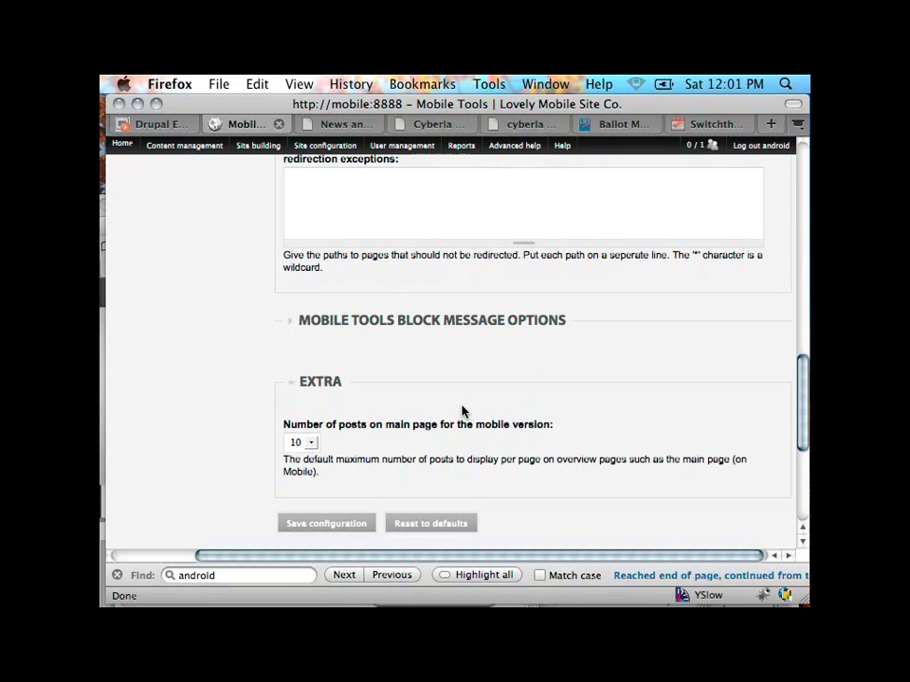
{"action": "scroll", "coordinate": [462, 408], "scroll_direction": "up", "scroll_amount": 8}
{"action": "scroll", "coordinate": [462, 406], "scroll_direction": "down", "scroll_amount": 12}
{"action": "scroll", "coordinate": [462, 402], "scroll_direction": "up", "scroll_amount": 2}
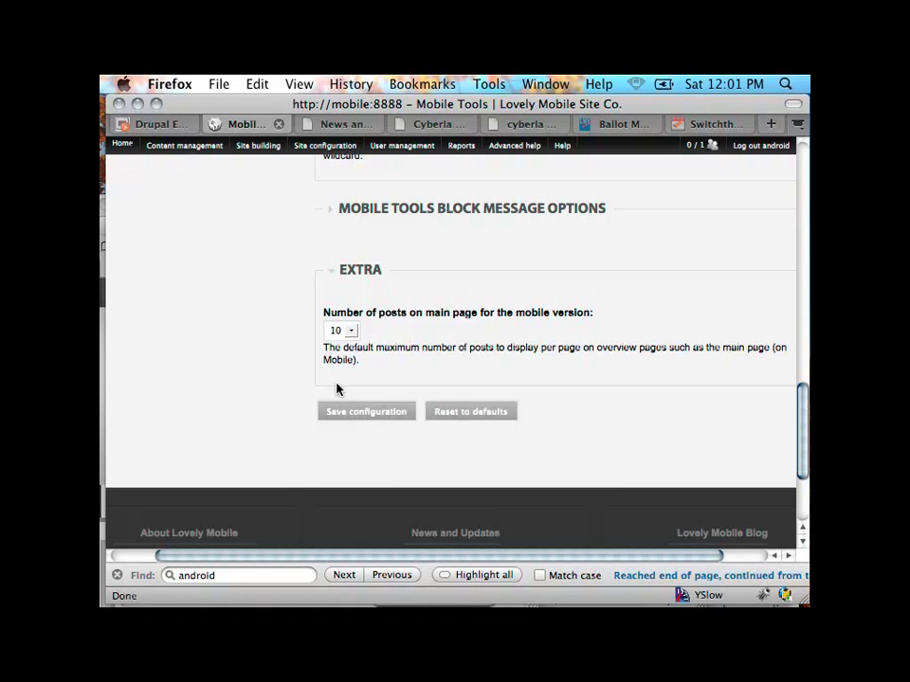
{"action": "scroll", "coordinate": [445, 339], "scroll_direction": "up", "scroll_amount": 20}
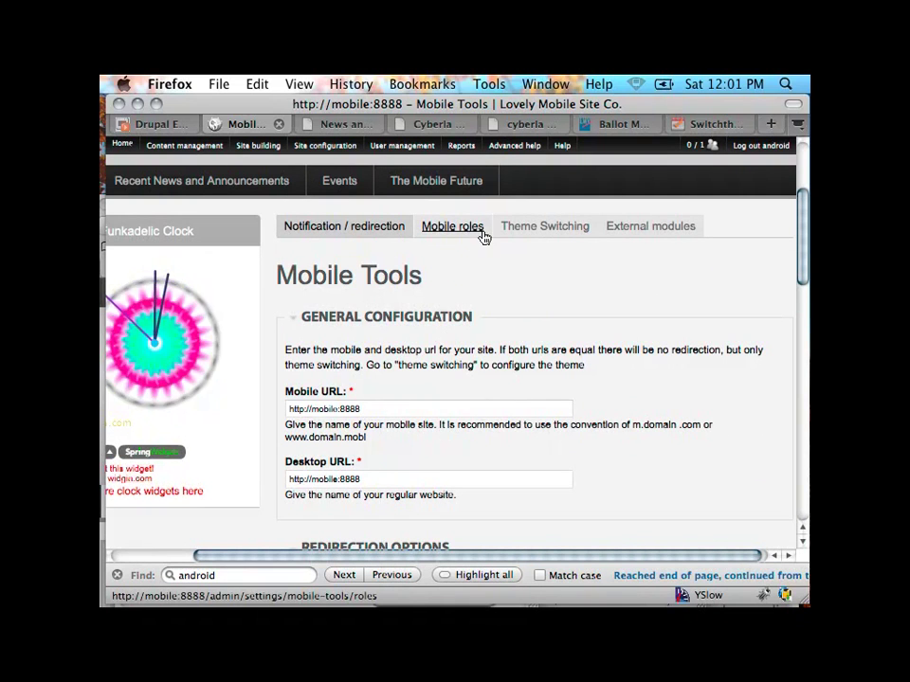
Step: On the Mobile roles tab, activate mobile user roles and tick the Admin mobile role
{"action": "left_click", "coordinate": [466, 236]}
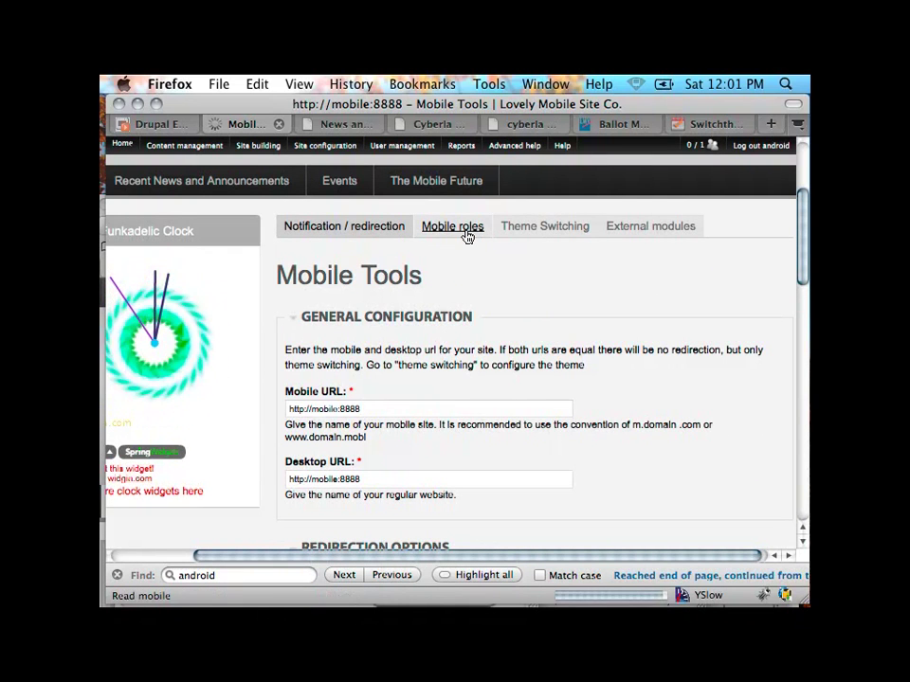
{"action": "scroll", "coordinate": [465, 308], "scroll_direction": "down", "scroll_amount": 3}
{"action": "scroll", "coordinate": [466, 308], "scroll_direction": "right", "scroll_amount": 2}
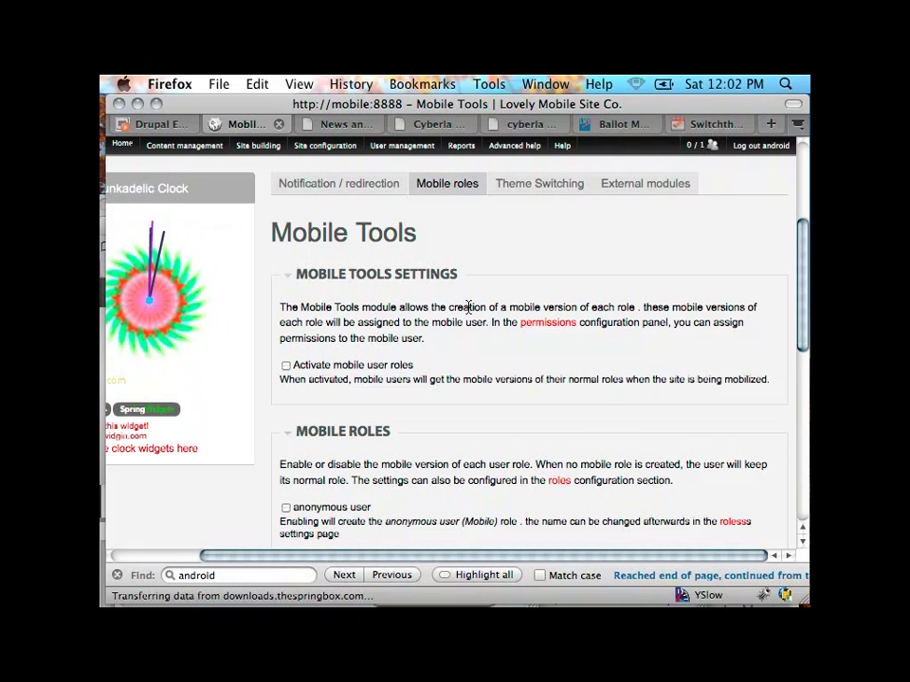
{"action": "scroll", "coordinate": [467, 308], "scroll_direction": "down", "scroll_amount": 2}
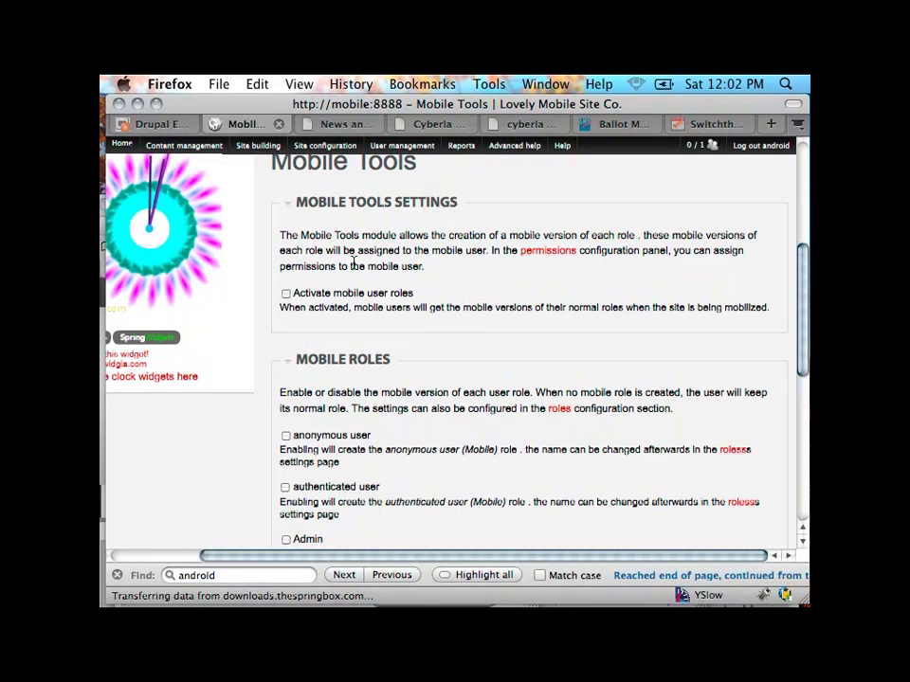
{"action": "left_click", "coordinate": [286, 292]}
{"action": "scroll", "coordinate": [259, 368], "scroll_direction": "down", "scroll_amount": 3}
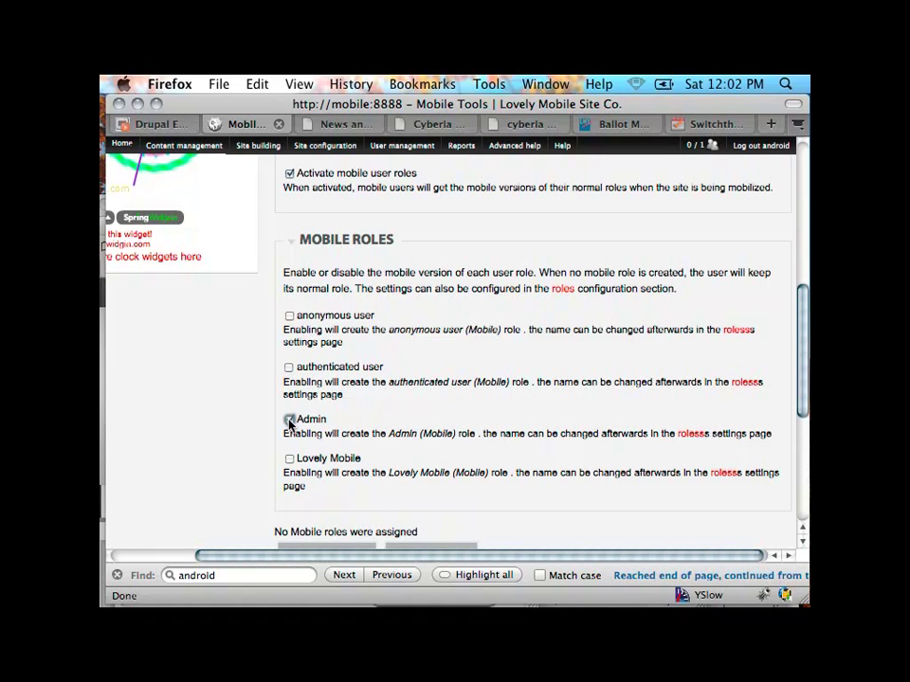
{"action": "left_click", "coordinate": [289, 420]}
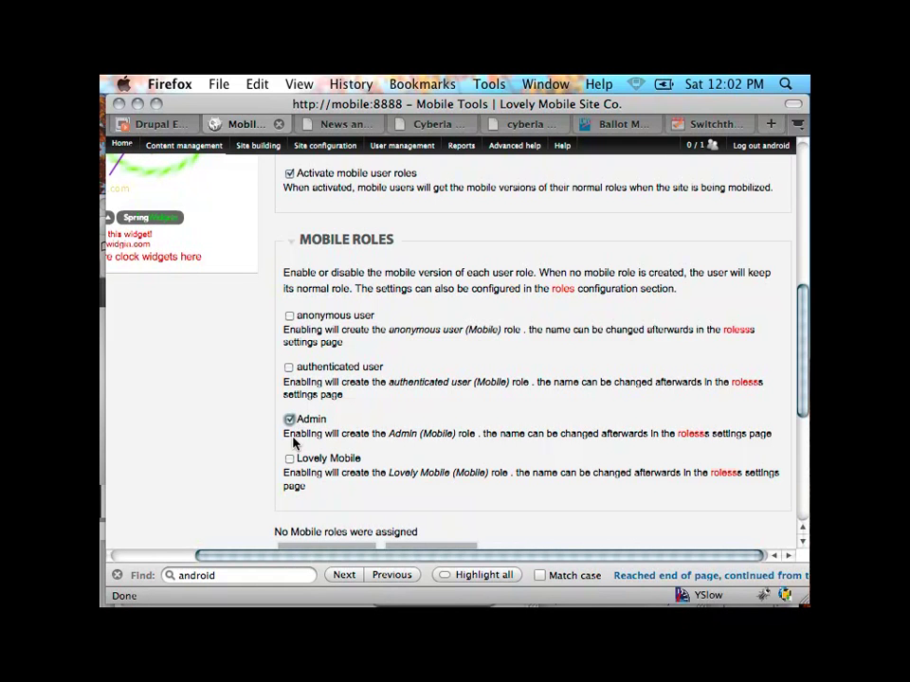
{"action": "scroll", "coordinate": [304, 424], "scroll_direction": "down", "scroll_amount": 2}
{"action": "scroll", "coordinate": [289, 390], "scroll_direction": "up", "scroll_amount": 10}
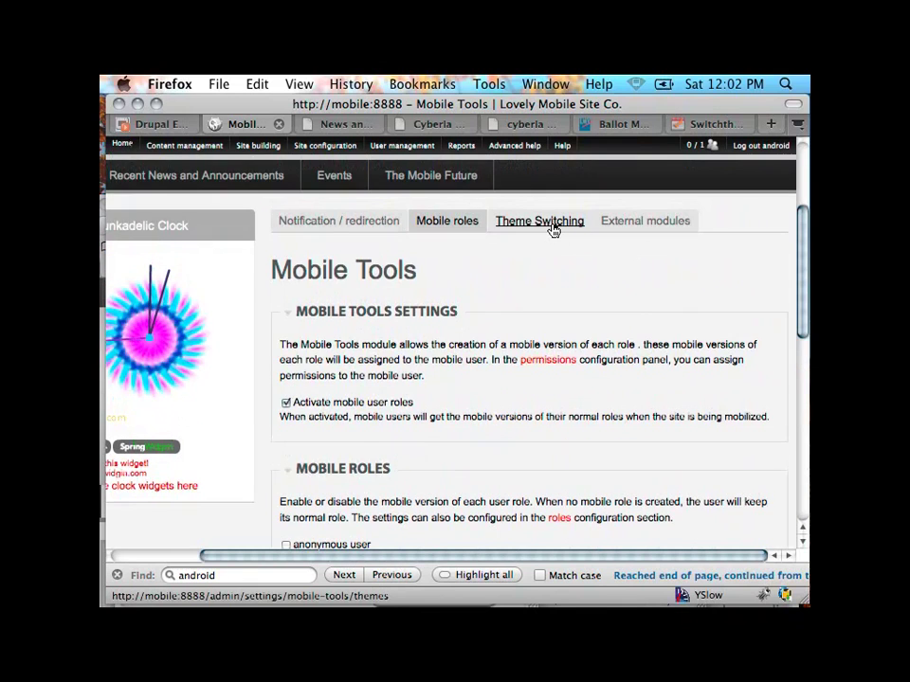
Step: On the Theme Switching tab, choose 'Switch theme for a mobile device'
{"action": "left_click", "coordinate": [552, 229]}
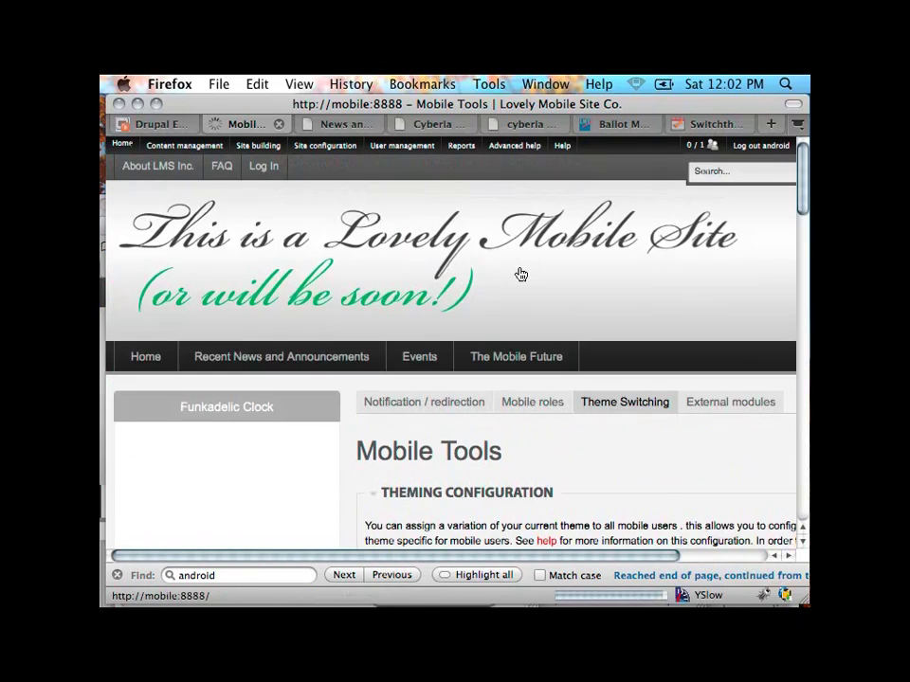
{"action": "scroll", "coordinate": [519, 273], "scroll_direction": "down", "scroll_amount": 6}
{"action": "scroll", "coordinate": [518, 273], "scroll_direction": "down", "scroll_amount": 3}
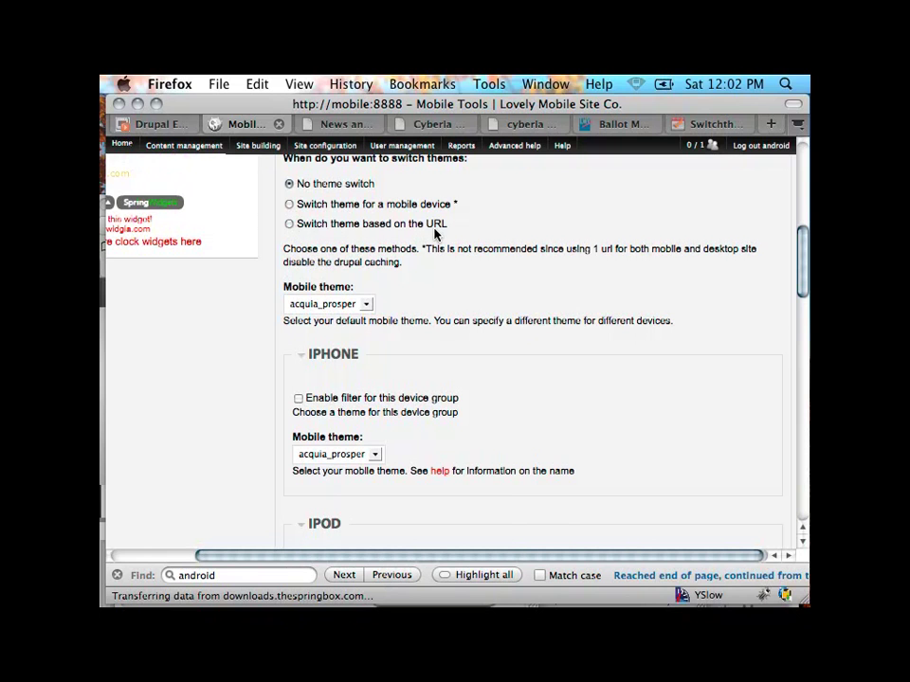
{"action": "left_click", "coordinate": [291, 206]}
{"action": "left_click_drag", "start_coordinate": [471, 202], "coordinate": [437, 201]}
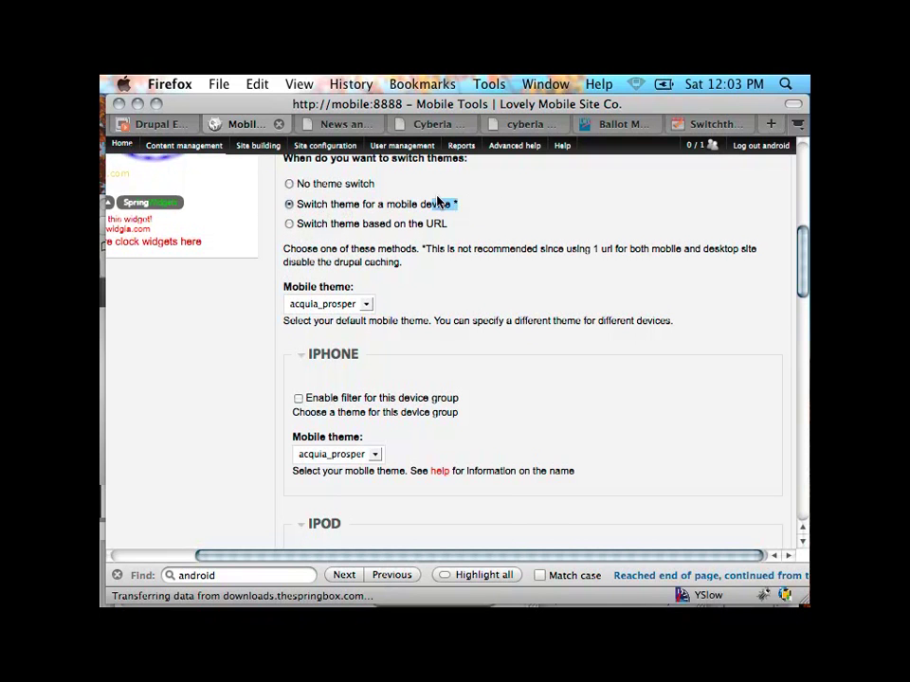
{"action": "left_click", "coordinate": [370, 210]}
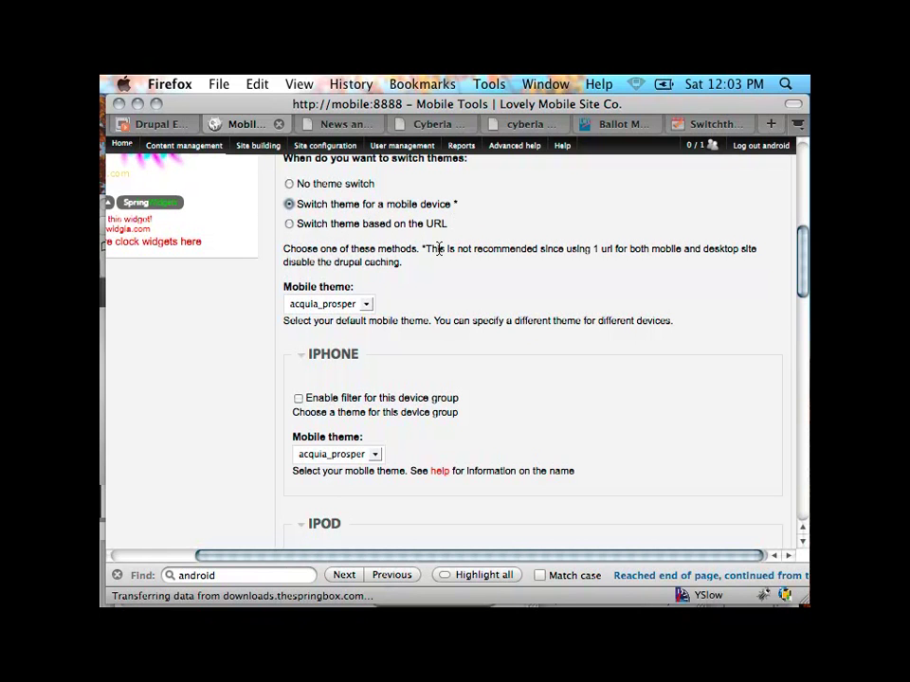
{"action": "left_click_drag", "start_coordinate": [424, 249], "coordinate": [422, 265]}
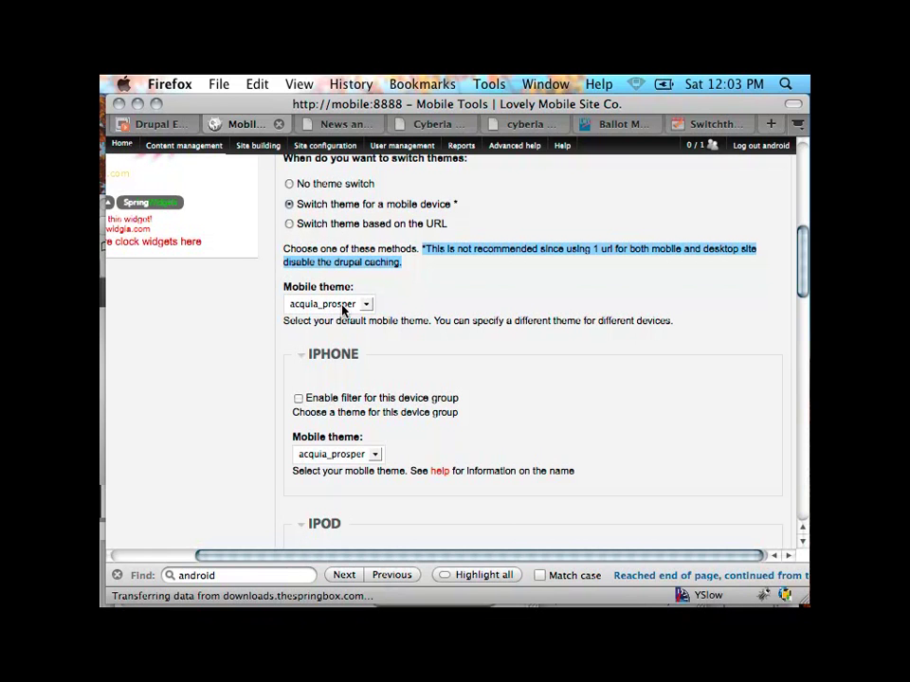
{"action": "scroll", "coordinate": [345, 304], "scroll_direction": "down", "scroll_amount": 2}
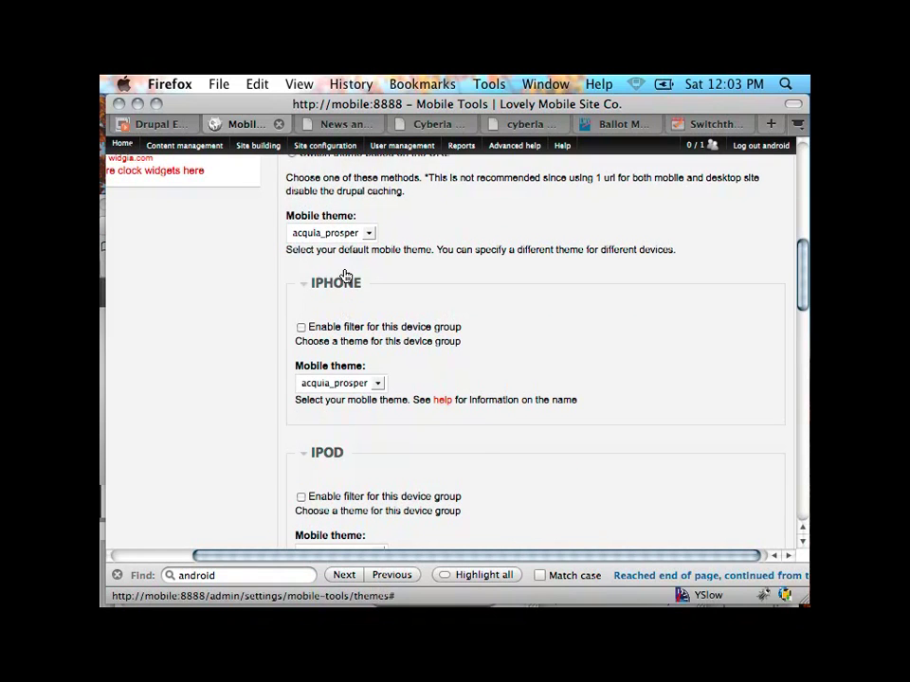
Step: Set the default mobile theme to nokia_mobile
{"action": "left_click", "coordinate": [343, 234]}
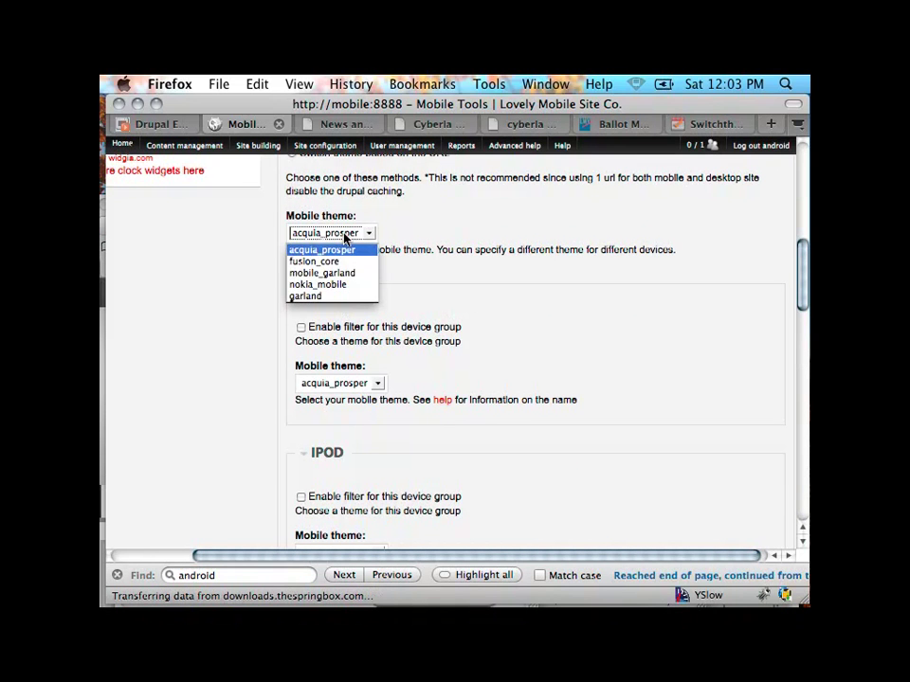
{"action": "left_click", "coordinate": [350, 285]}
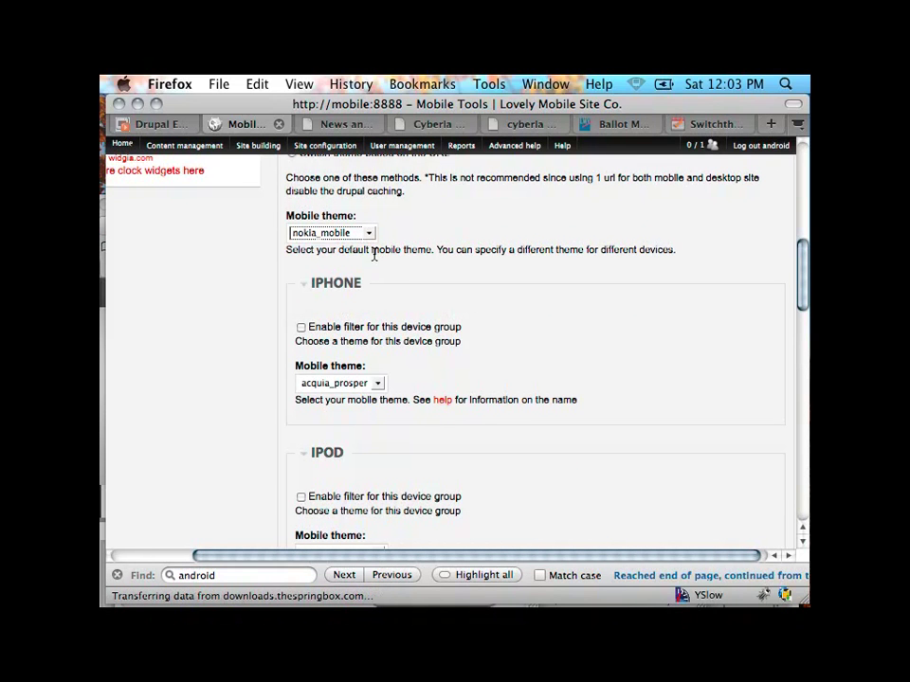
{"action": "scroll", "coordinate": [360, 288], "scroll_direction": "down", "scroll_amount": 2}
{"action": "scroll", "coordinate": [361, 288], "scroll_direction": "up", "scroll_amount": 2}
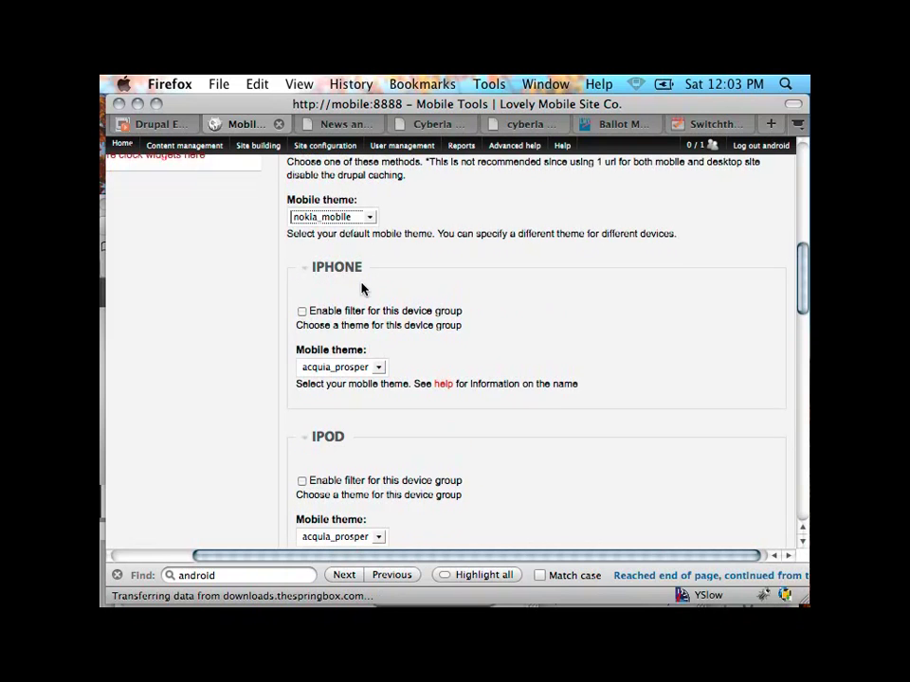
{"action": "scroll", "coordinate": [361, 289], "scroll_direction": "up", "scroll_amount": 1}
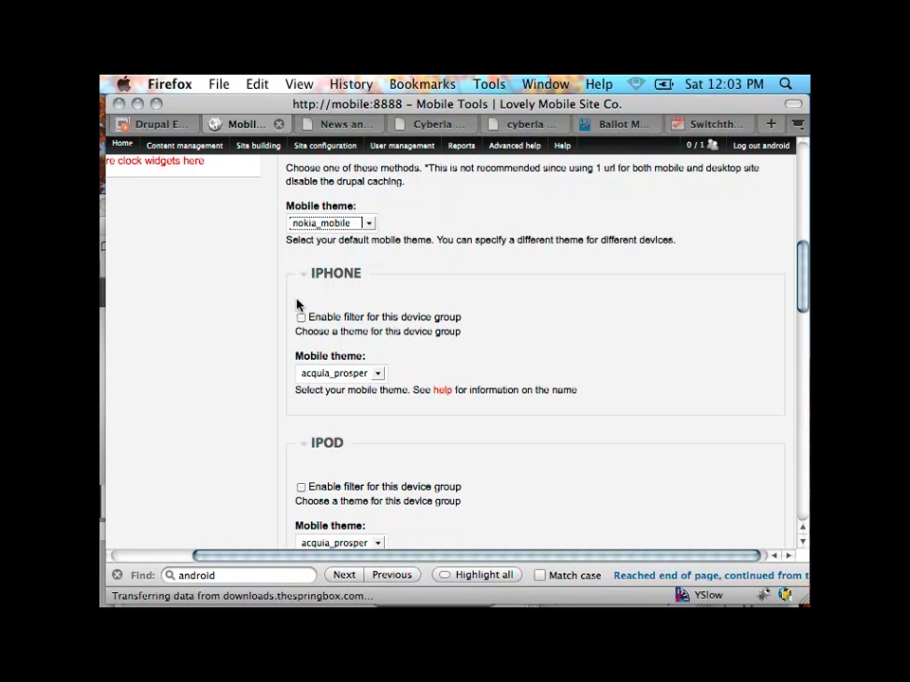
{"action": "left_click", "coordinate": [299, 228]}
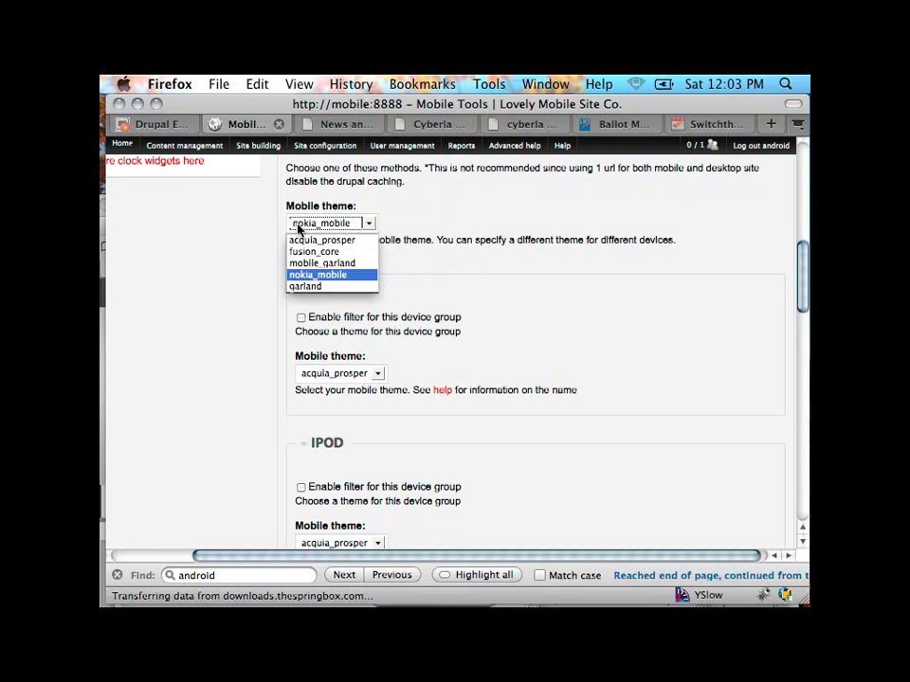
{"action": "left_click", "coordinate": [347, 279]}
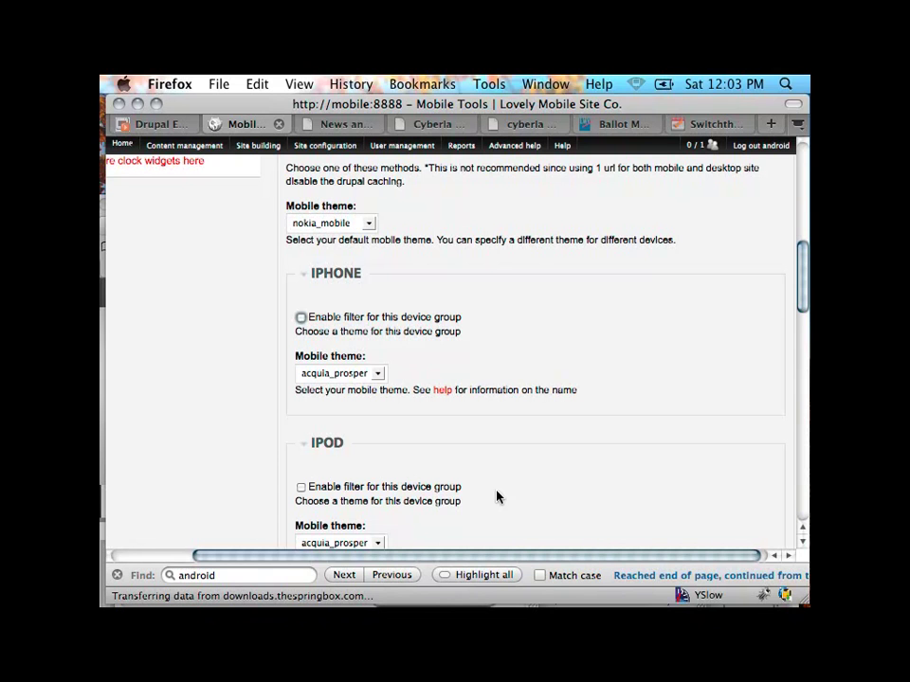
Step: Enable device filters: iPhone with mobile_garland, iPad with acquia_prosper, Android with fusion_core
{"action": "left_click", "coordinate": [301, 319]}
{"action": "left_click", "coordinate": [373, 373]}
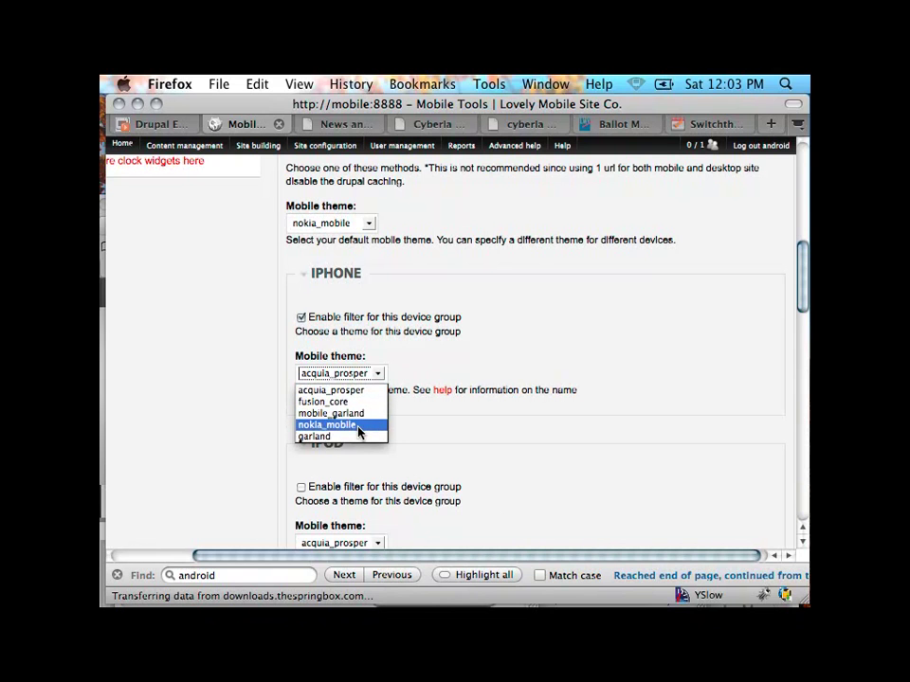
{"action": "left_click", "coordinate": [364, 413]}
{"action": "scroll", "coordinate": [407, 417], "scroll_direction": "down", "scroll_amount": 6}
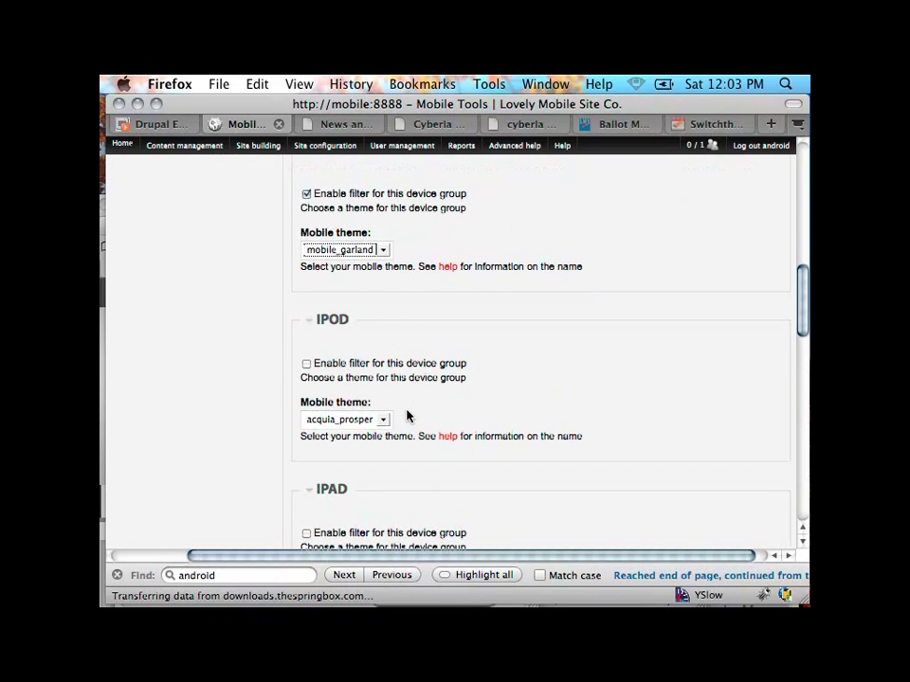
{"action": "left_click", "coordinate": [313, 401]}
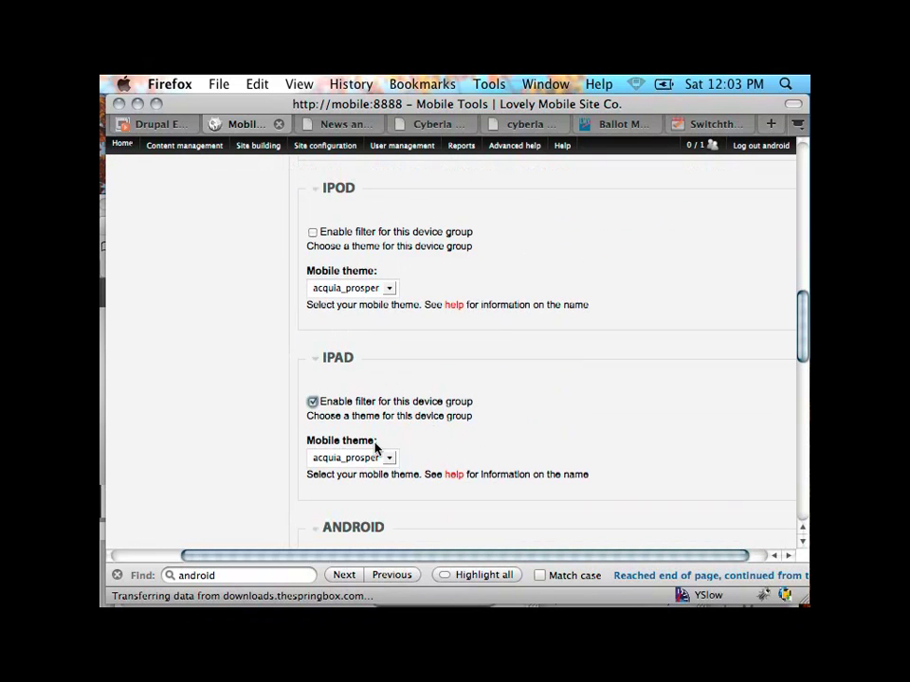
{"action": "left_click", "coordinate": [379, 457]}
{"action": "left_click", "coordinate": [376, 475]}
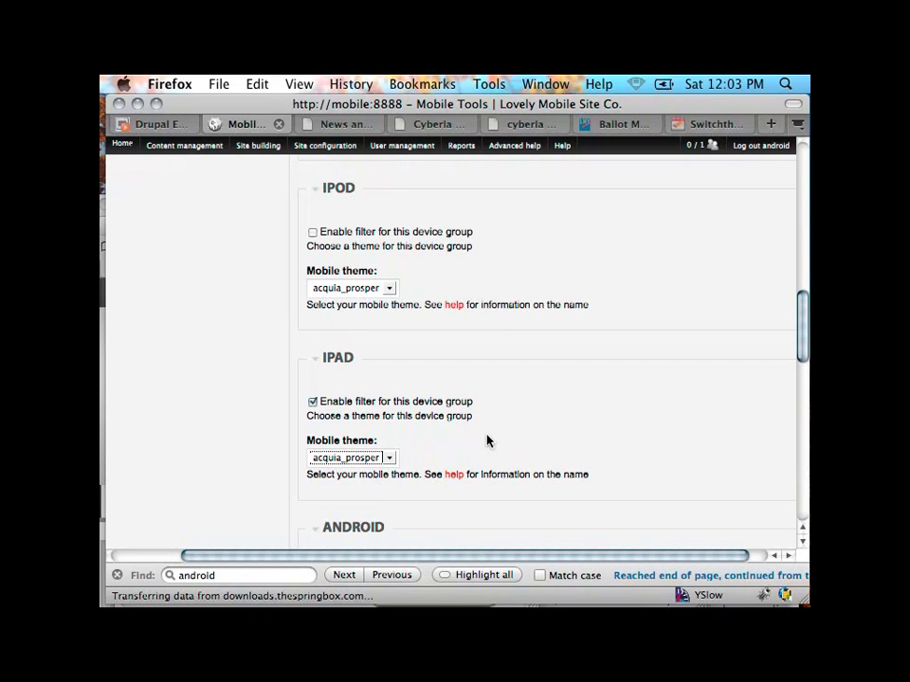
{"action": "scroll", "coordinate": [161, 512], "scroll_direction": "down", "scroll_amount": 4}
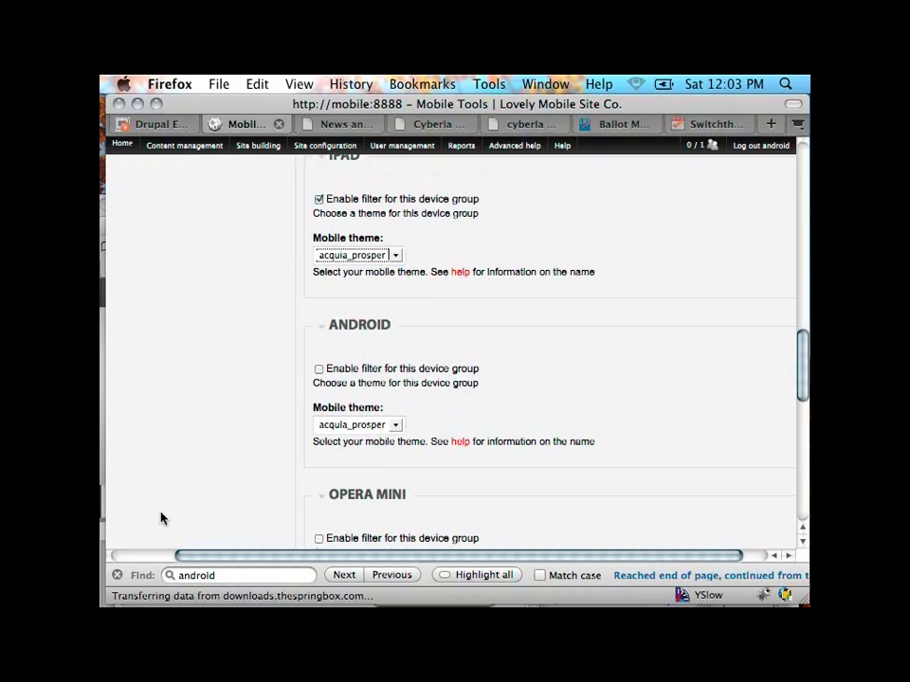
{"action": "left_click", "coordinate": [319, 368]}
{"action": "left_click", "coordinate": [382, 426]}
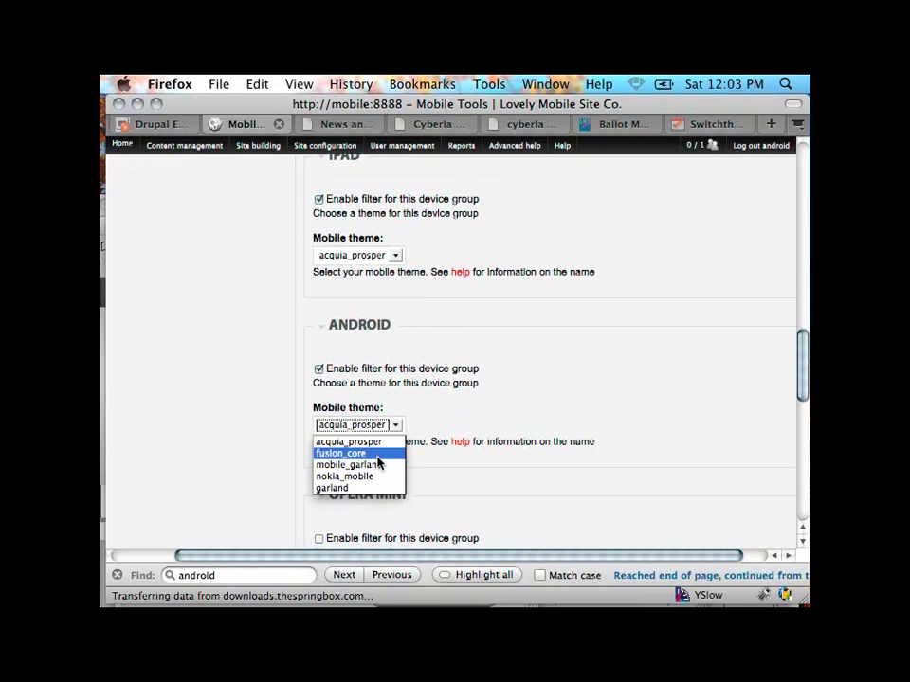
{"action": "left_click", "coordinate": [376, 456]}
{"action": "scroll", "coordinate": [376, 462], "scroll_direction": "down", "scroll_amount": 3}
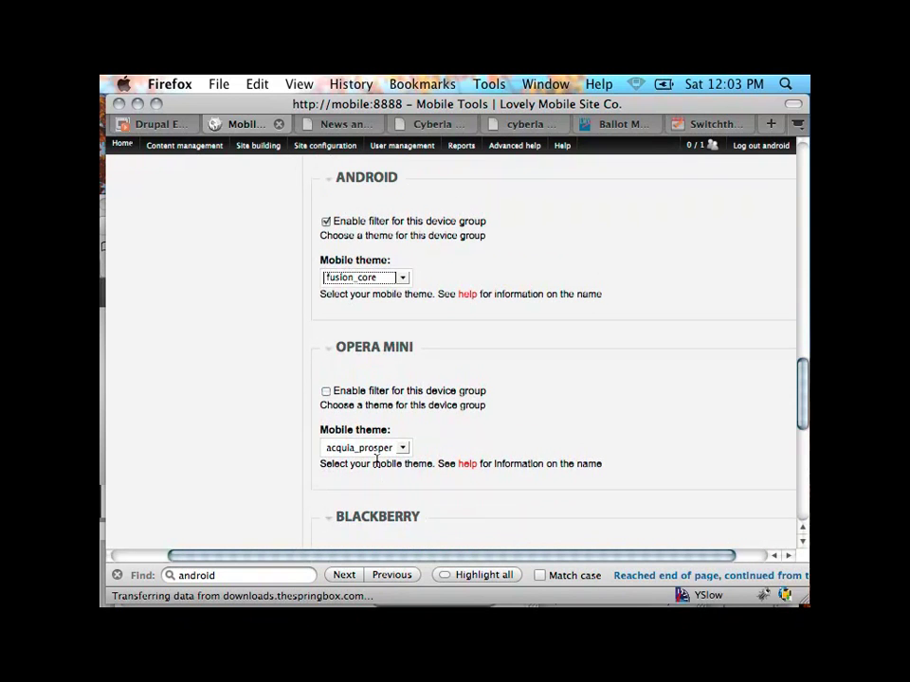
{"action": "scroll", "coordinate": [376, 462], "scroll_direction": "down", "scroll_amount": 2}
{"action": "scroll", "coordinate": [376, 462], "scroll_direction": "down", "scroll_amount": 4}
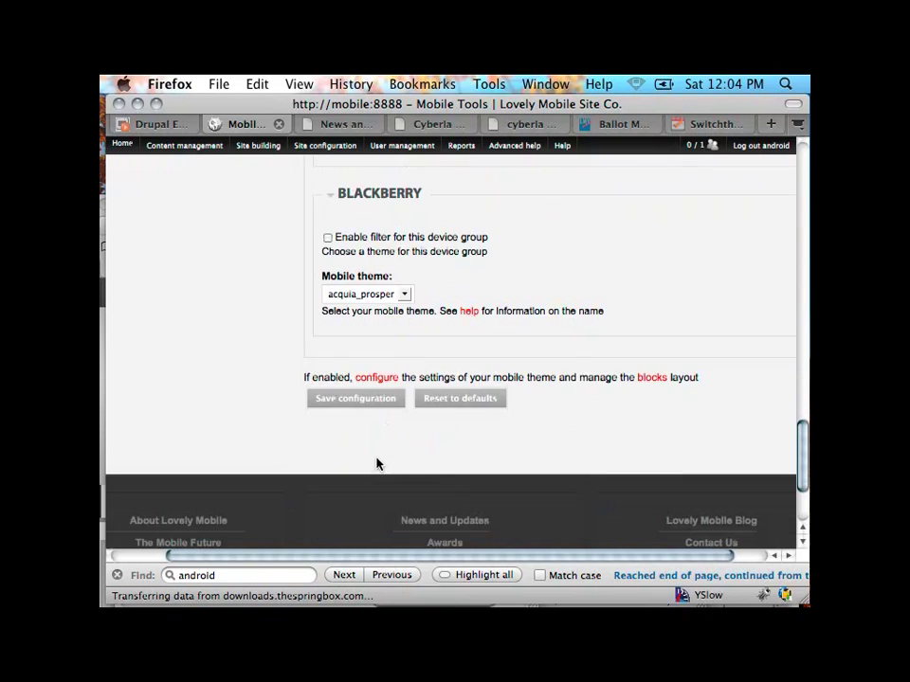
{"action": "scroll", "coordinate": [376, 462], "scroll_direction": "up", "scroll_amount": 4}
{"action": "scroll", "coordinate": [376, 462], "scroll_direction": "right", "scroll_amount": 1}
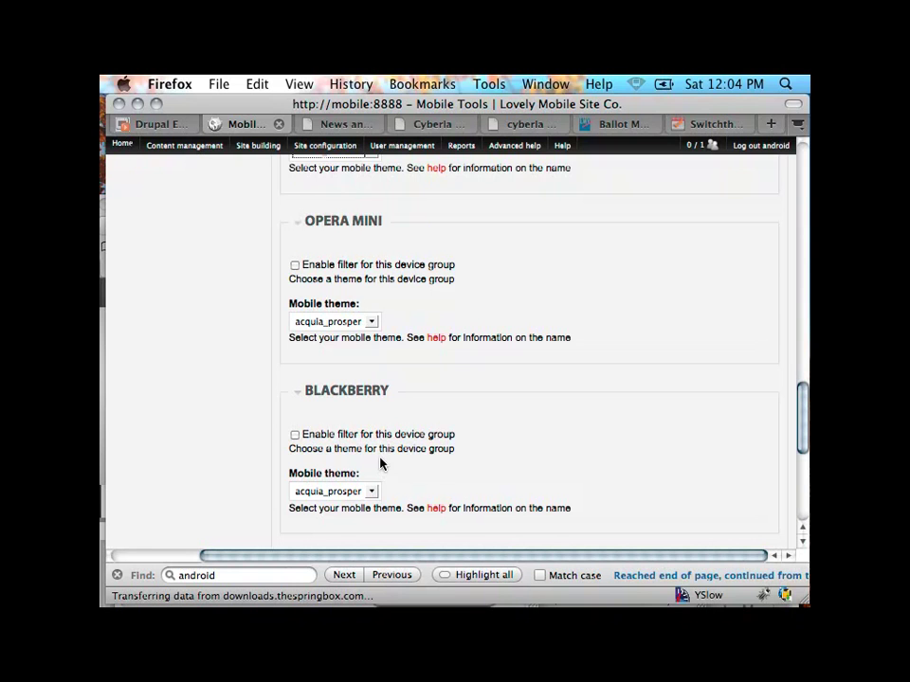
{"action": "scroll", "coordinate": [380, 462], "scroll_direction": "up", "scroll_amount": 6}
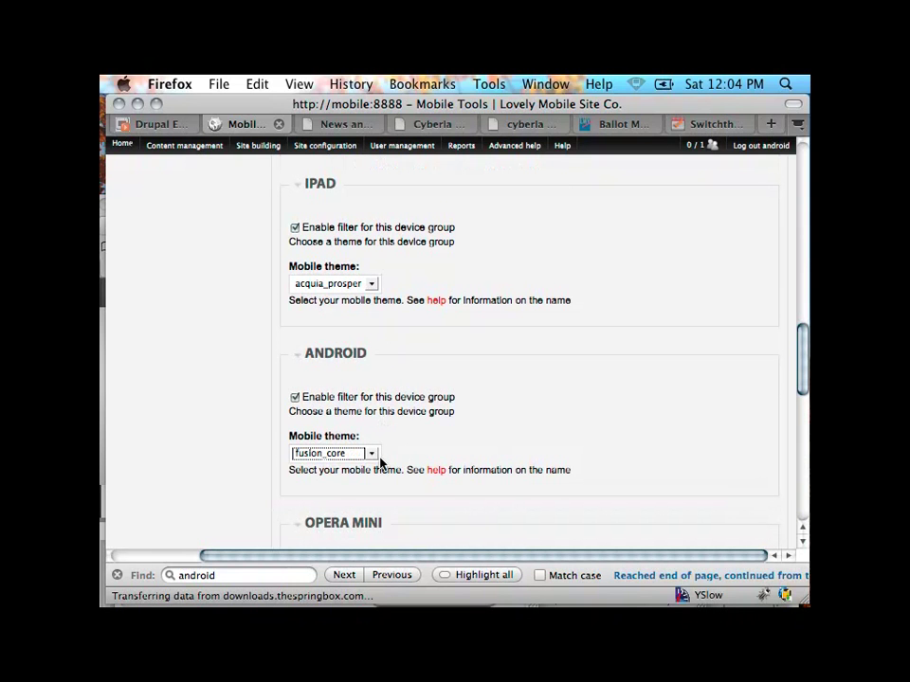
{"action": "scroll", "coordinate": [384, 455], "scroll_direction": "up", "scroll_amount": 12}
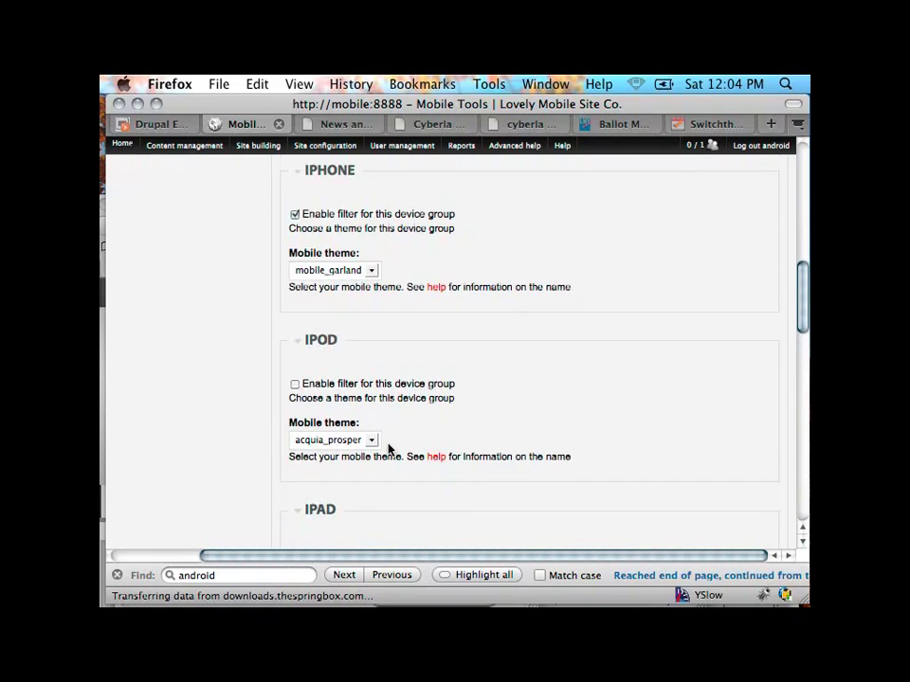
{"action": "left_click", "coordinate": [320, 467]}
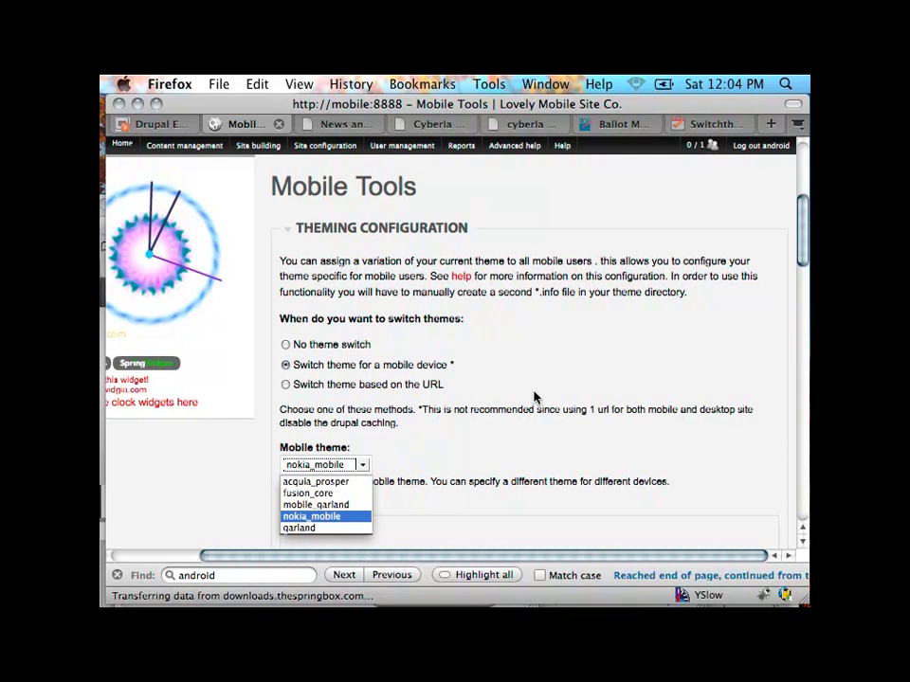
{"action": "left_click", "coordinate": [602, 338]}
{"action": "scroll", "coordinate": [602, 338], "scroll_direction": "down", "scroll_amount": 8}
{"action": "scroll", "coordinate": [602, 338], "scroll_direction": "down", "scroll_amount": 10}
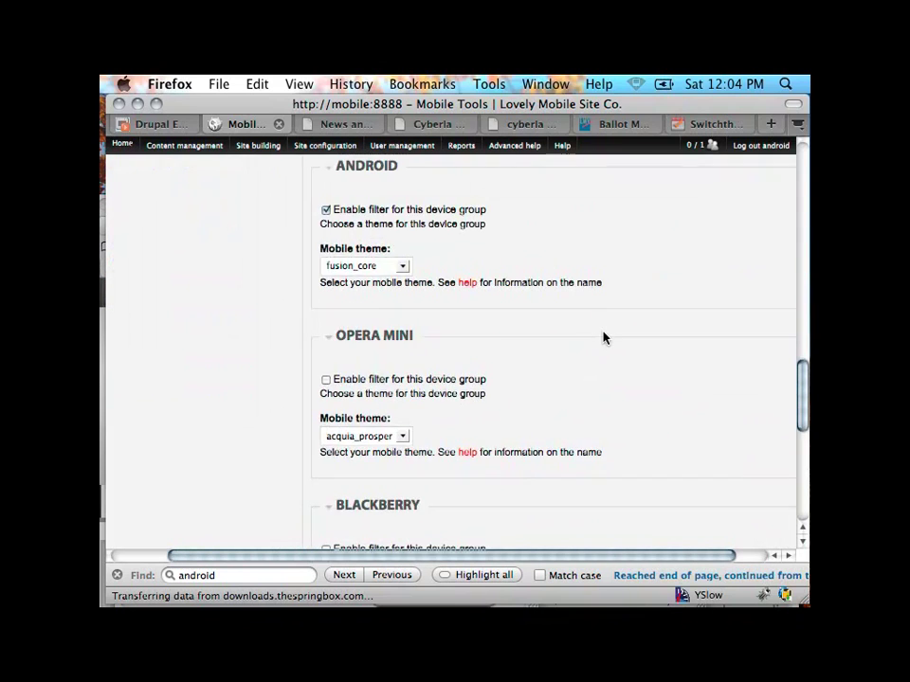
{"action": "scroll", "coordinate": [604, 337], "scroll_direction": "down", "scroll_amount": 1}
{"action": "scroll", "coordinate": [603, 337], "scroll_direction": "up", "scroll_amount": 10}
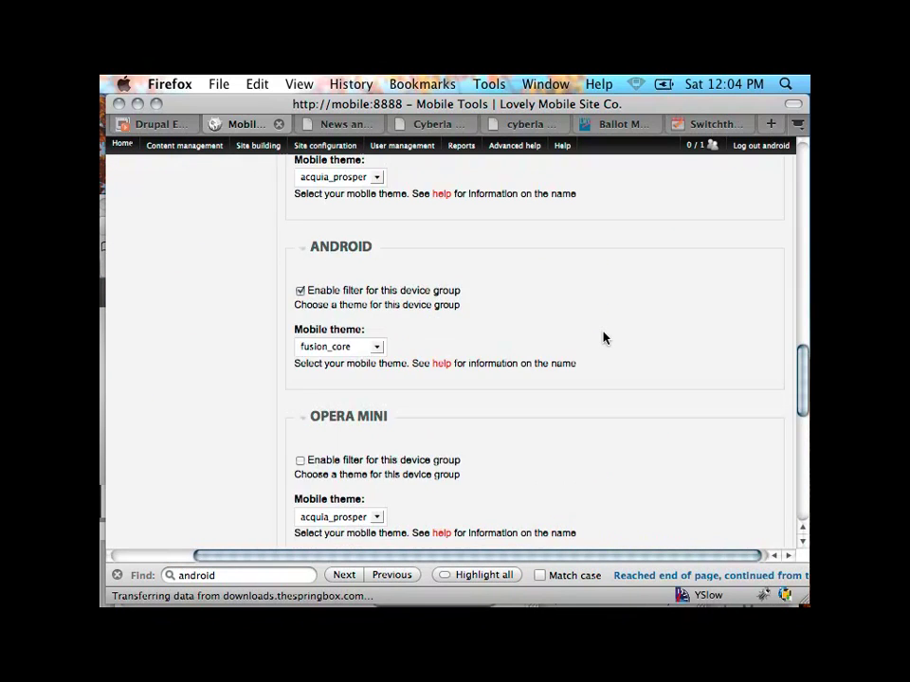
{"action": "scroll", "coordinate": [604, 337], "scroll_direction": "up", "scroll_amount": 7}
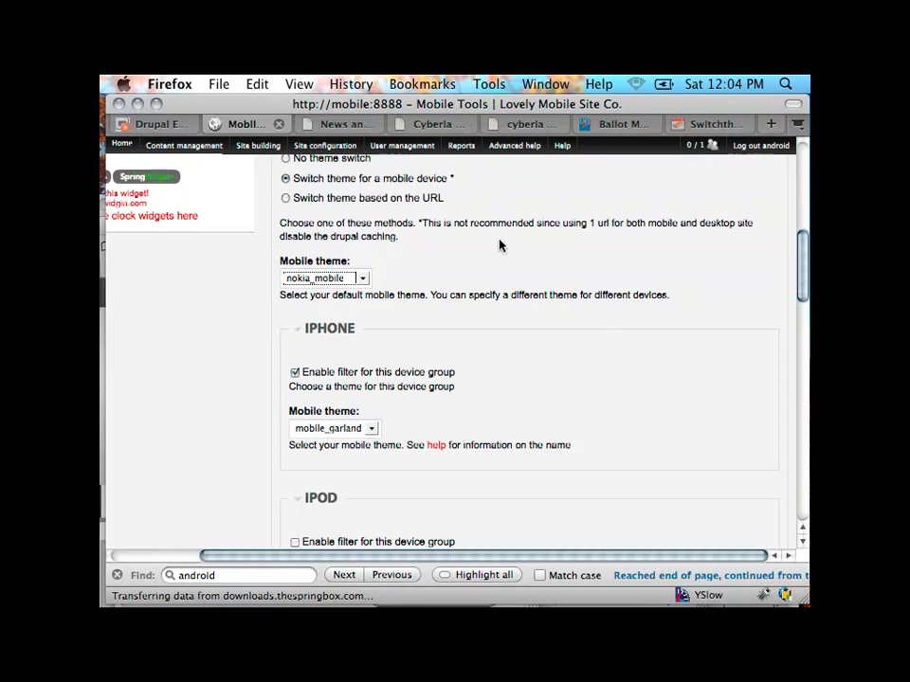
{"action": "scroll", "coordinate": [499, 244], "scroll_direction": "up", "scroll_amount": 5}
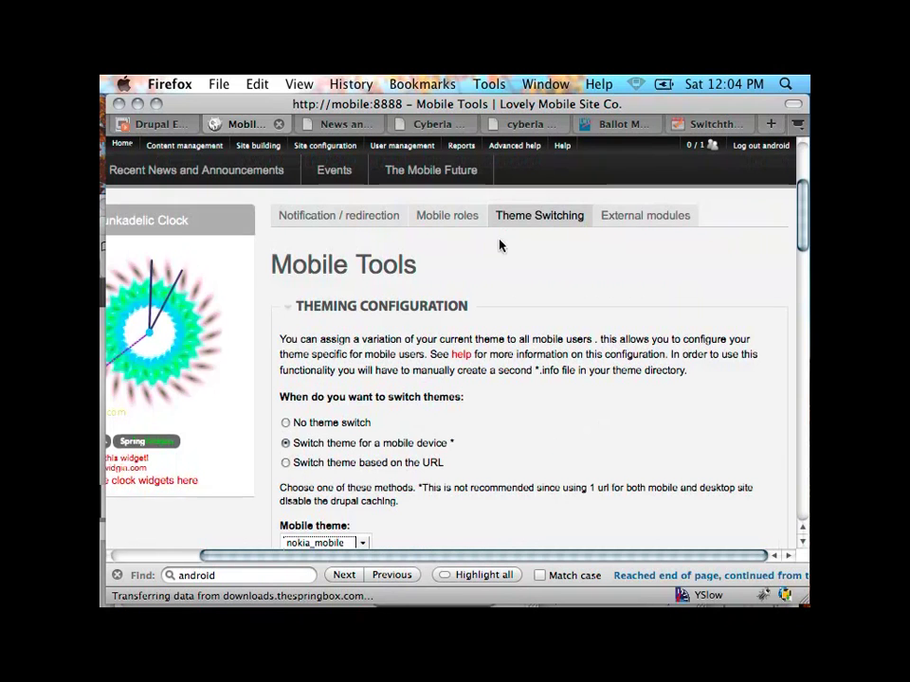
Step: Open the Mobile Tools External modules tab and scroll through its detection settings
{"action": "left_click", "coordinate": [641, 224]}
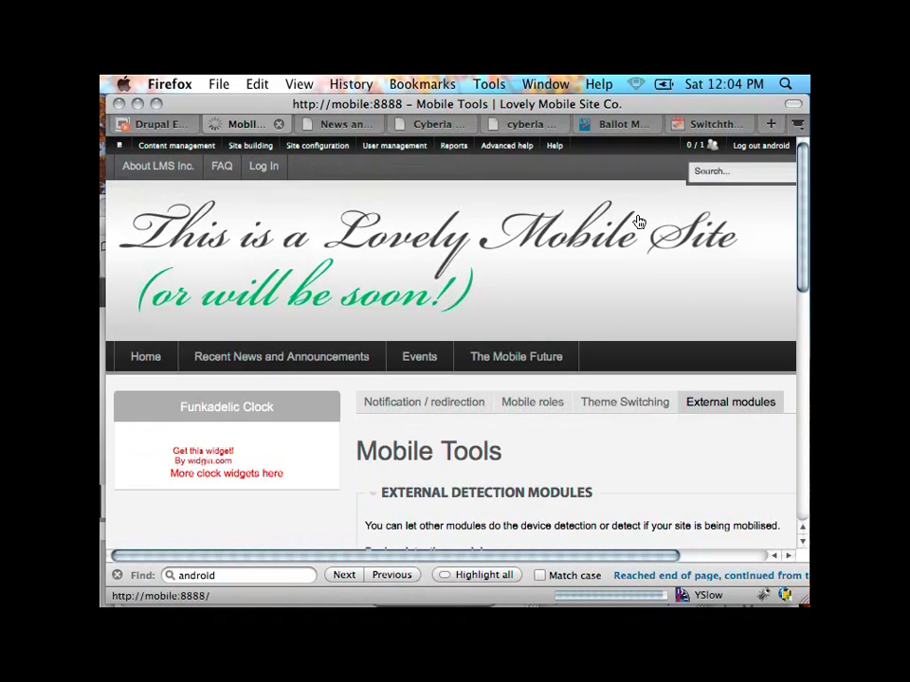
{"action": "scroll", "coordinate": [678, 441], "scroll_direction": "down", "scroll_amount": 3}
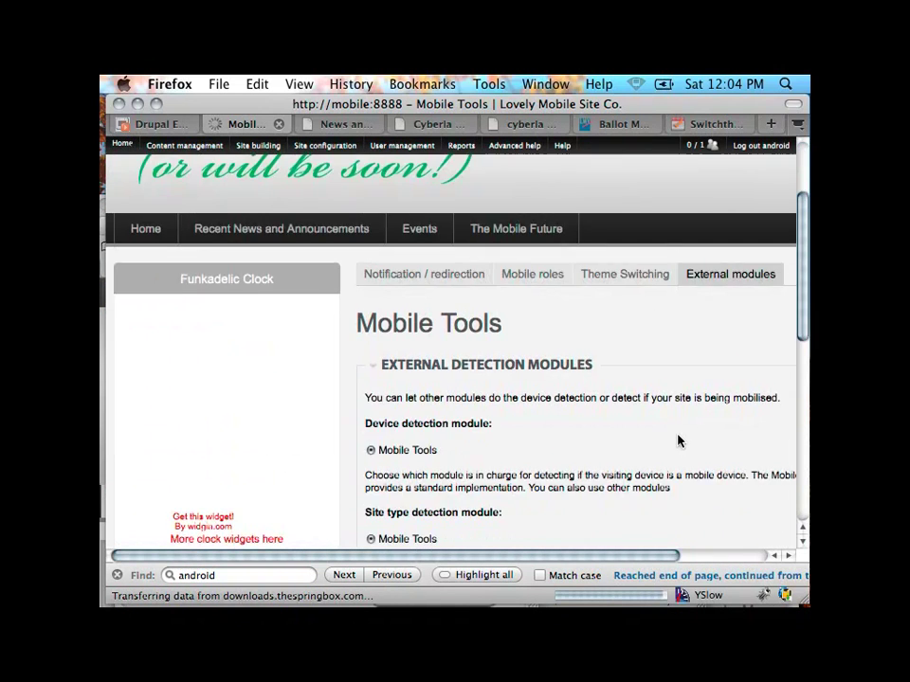
{"action": "scroll", "coordinate": [679, 441], "scroll_direction": "down", "scroll_amount": 4}
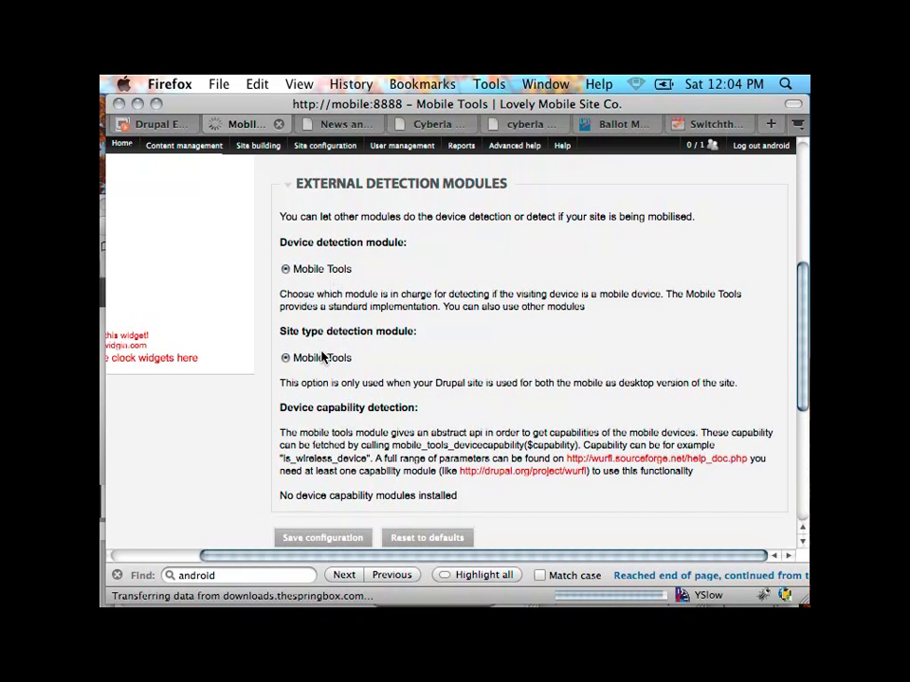
Step: Enable Browscap in the terminal with 'drush enable browscap', confirm y, then hide iTerm
{"action": "mouse_move", "coordinate": [114, 496]}
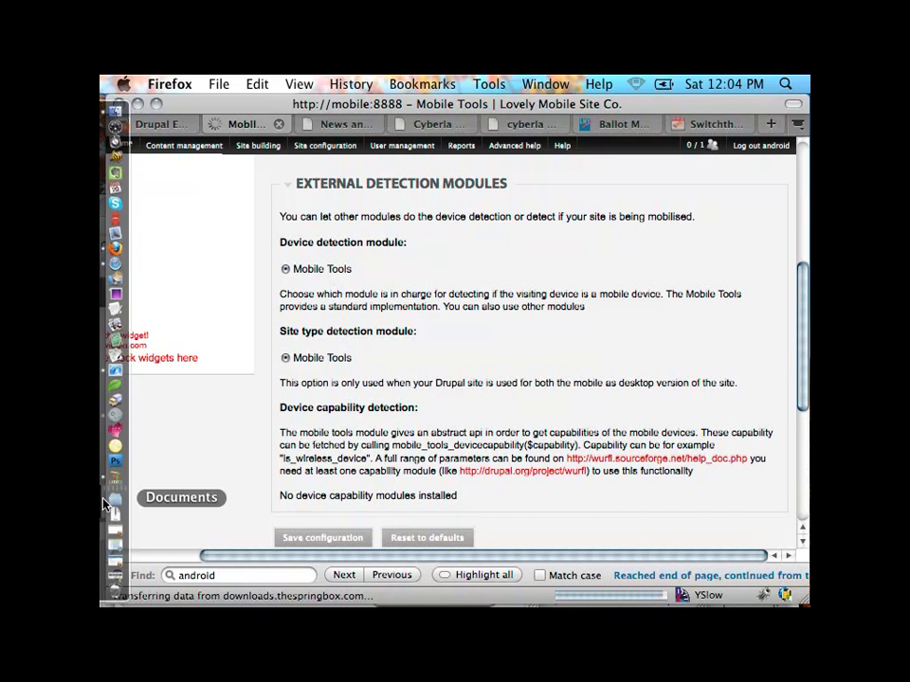
{"action": "left_click", "coordinate": [114, 369]}
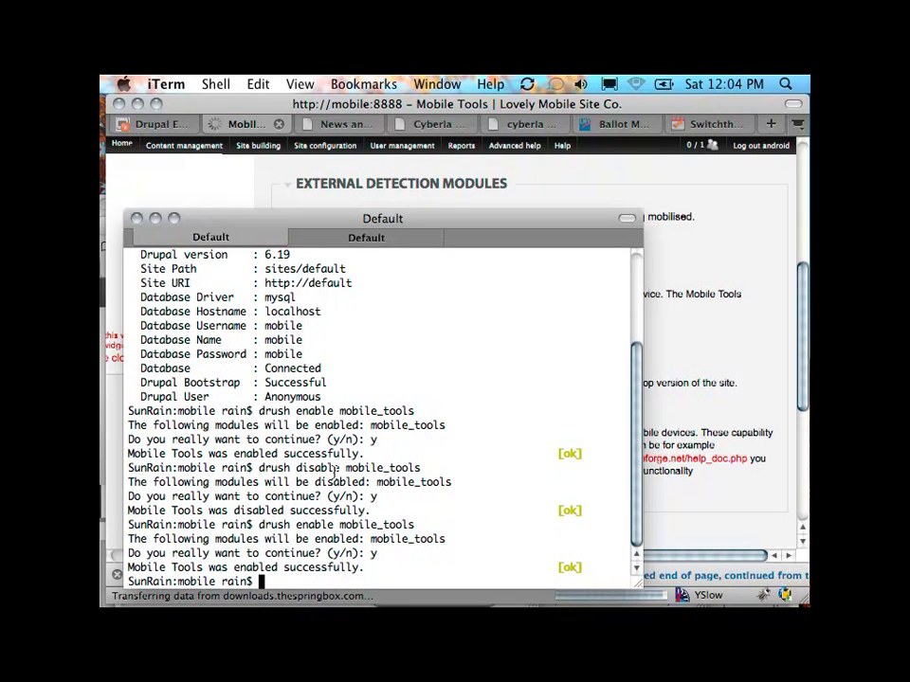
{"action": "type", "text": "drush enable brows"}
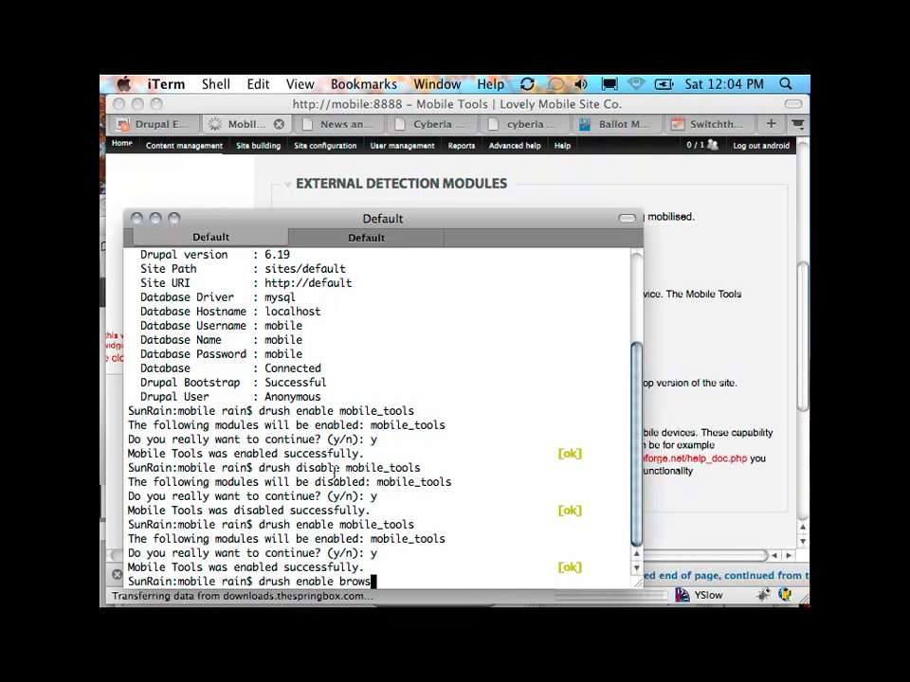
{"action": "type", "text": "cap"}
{"action": "key", "text": "Return"}
{"action": "type", "text": "y"}
{"action": "key", "text": "Return"}
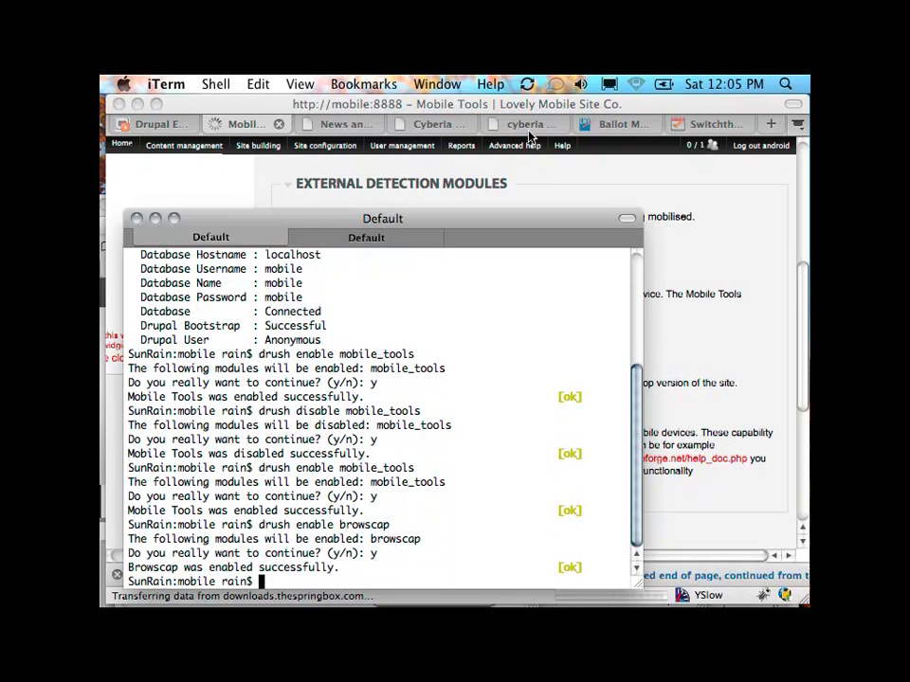
{"action": "key", "text": "super+m"}
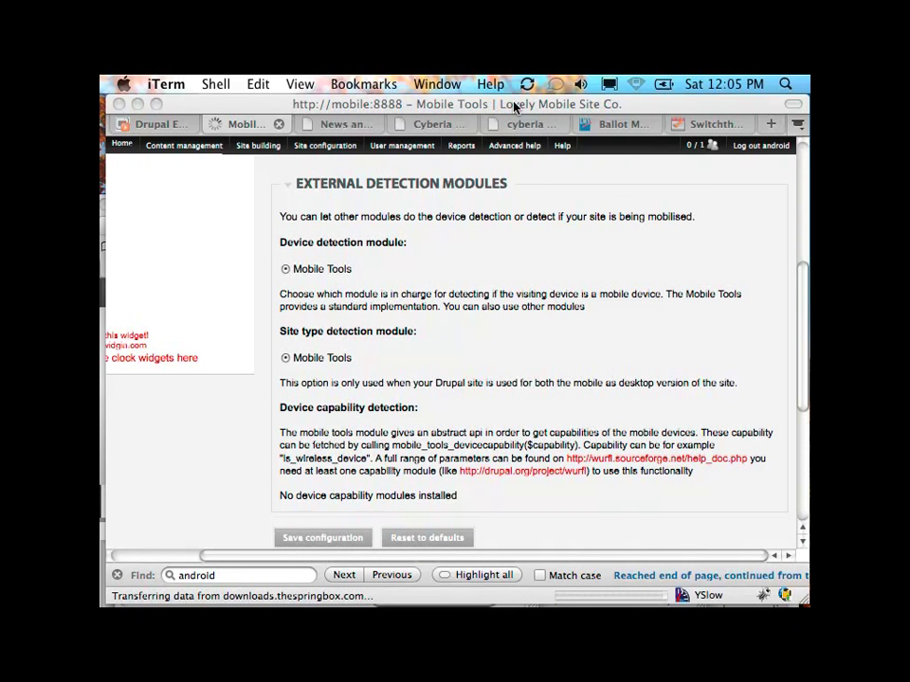
{"action": "left_click", "coordinate": [514, 107]}
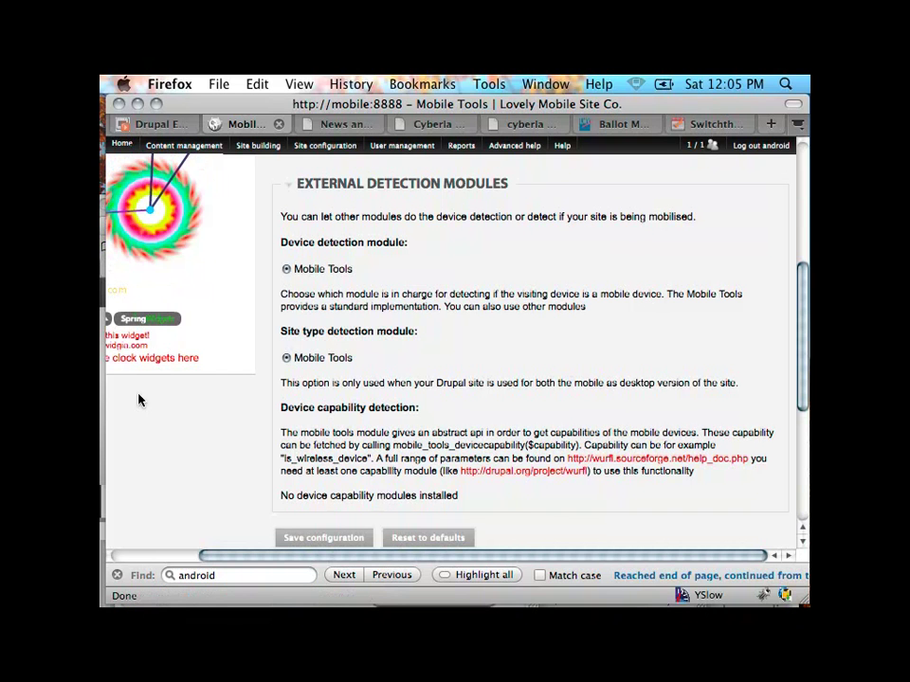
{"action": "mouse_move", "coordinate": [116, 487]}
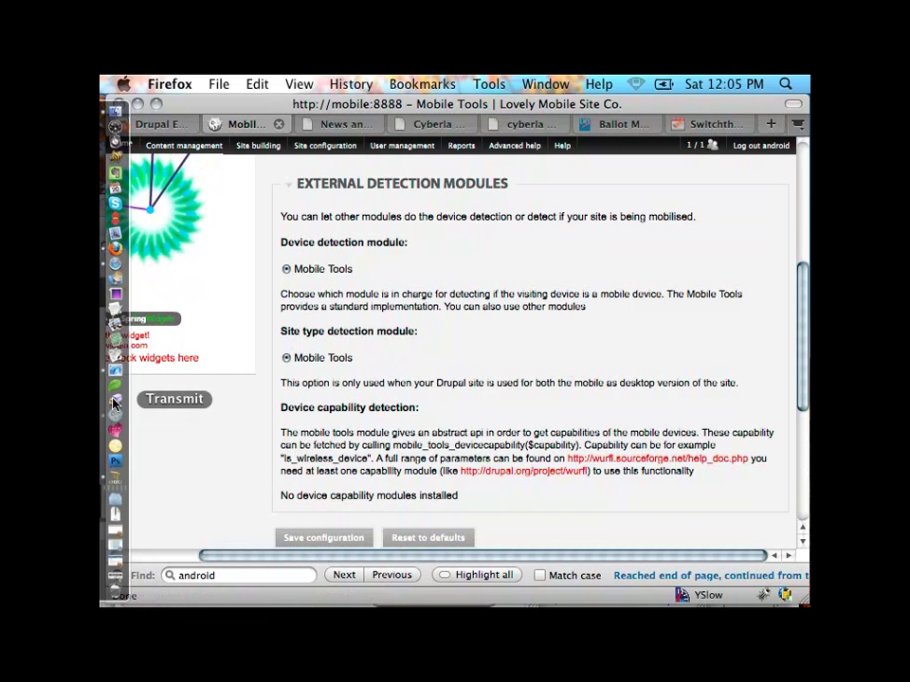
{"action": "left_click", "coordinate": [115, 429]}
Step: Enable Switchtheme with 'drush enable switchtheme', confirm y, and return to Firefox
{"action": "type", "text": "d"}
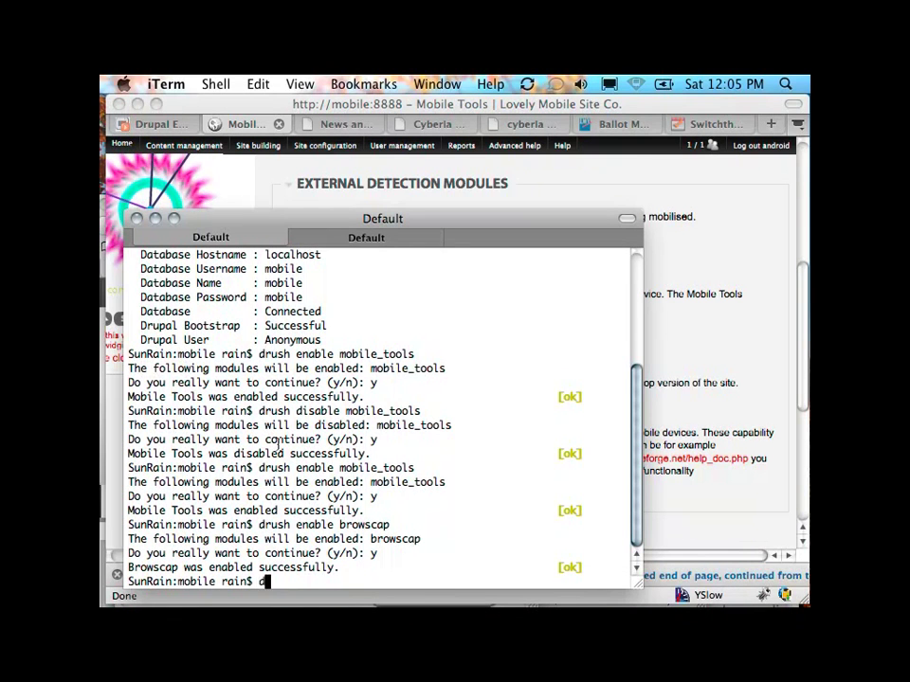
{"action": "type", "text": "rush enable swit"}
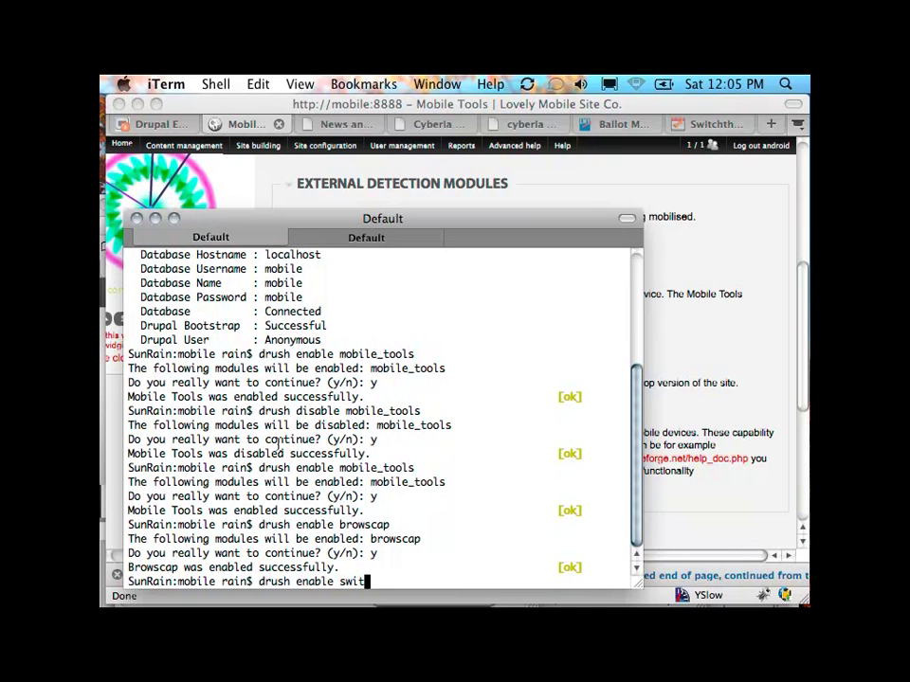
{"action": "type", "text": "chtheme"}
{"action": "key", "text": "Return"}
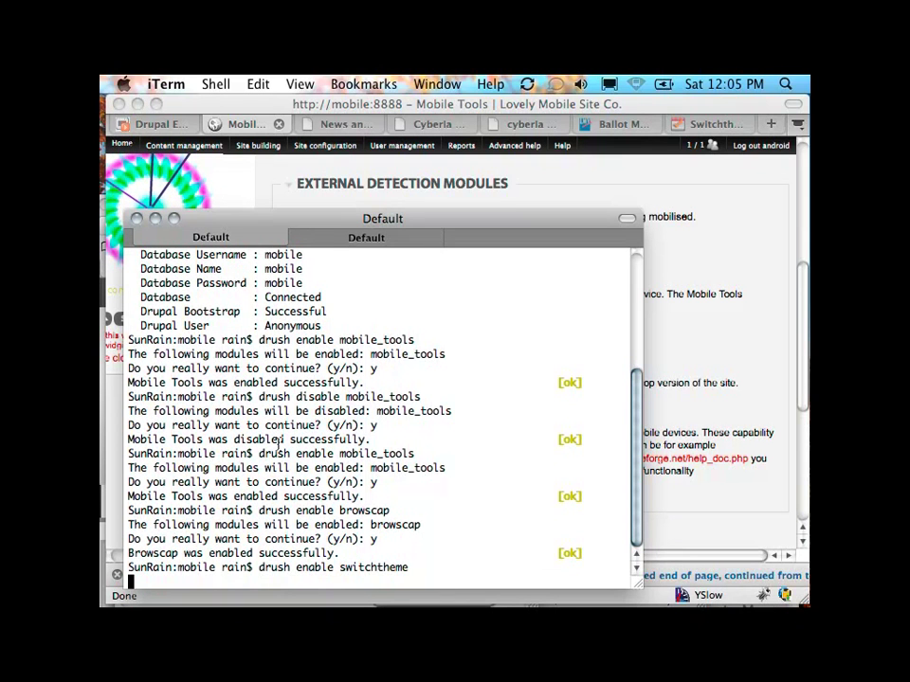
{"action": "type", "text": "y"}
{"action": "key", "text": "Return"}
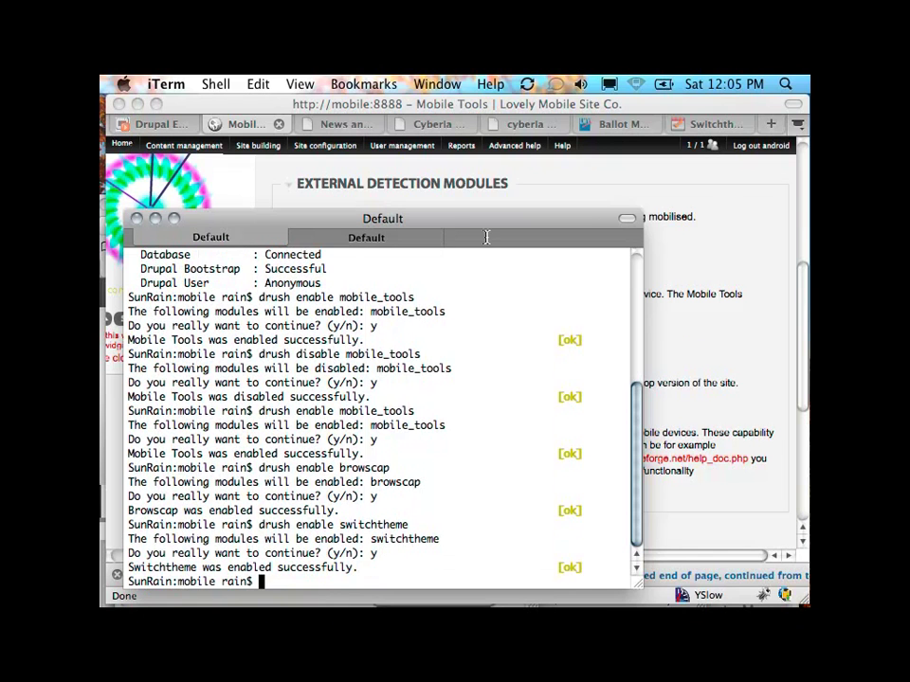
{"action": "left_click", "coordinate": [432, 109]}
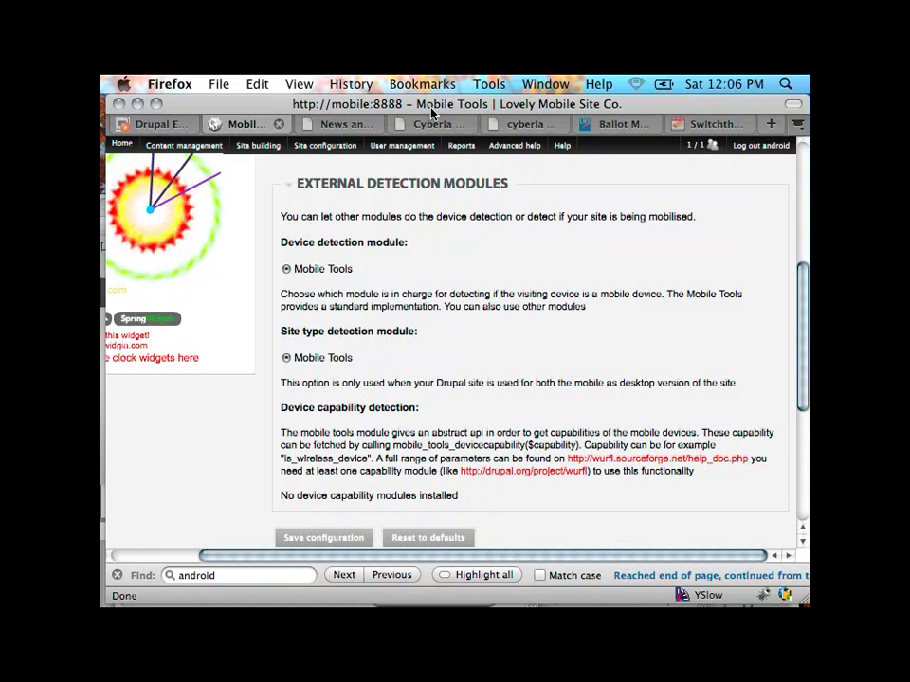
Step: On the Blocks page, assign the Switch theme form block to a theme region
{"action": "mouse_move", "coordinate": [325, 145]}
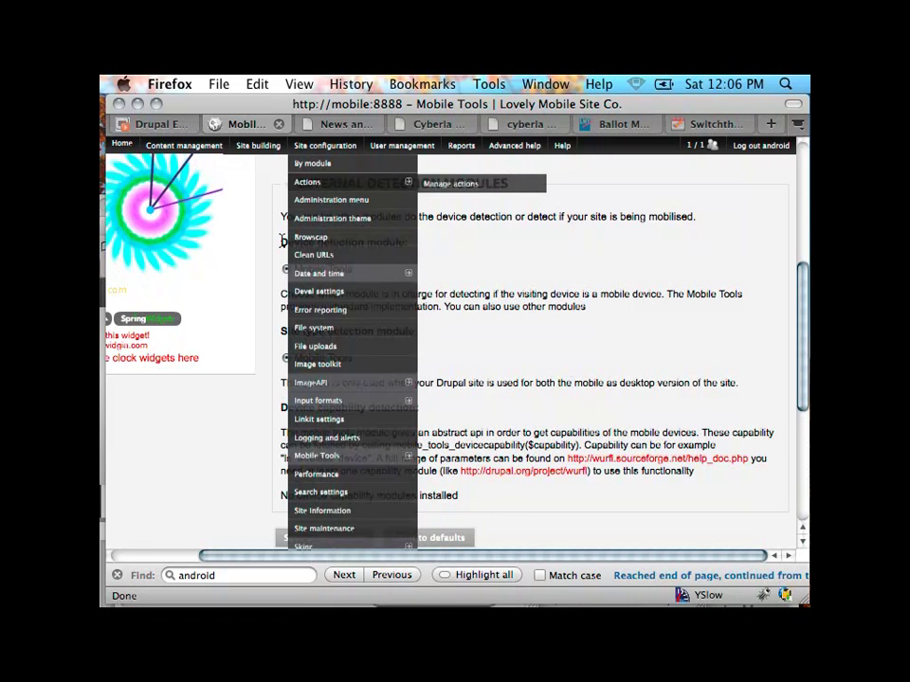
{"action": "scroll", "coordinate": [208, 379], "scroll_direction": "up", "scroll_amount": 5}
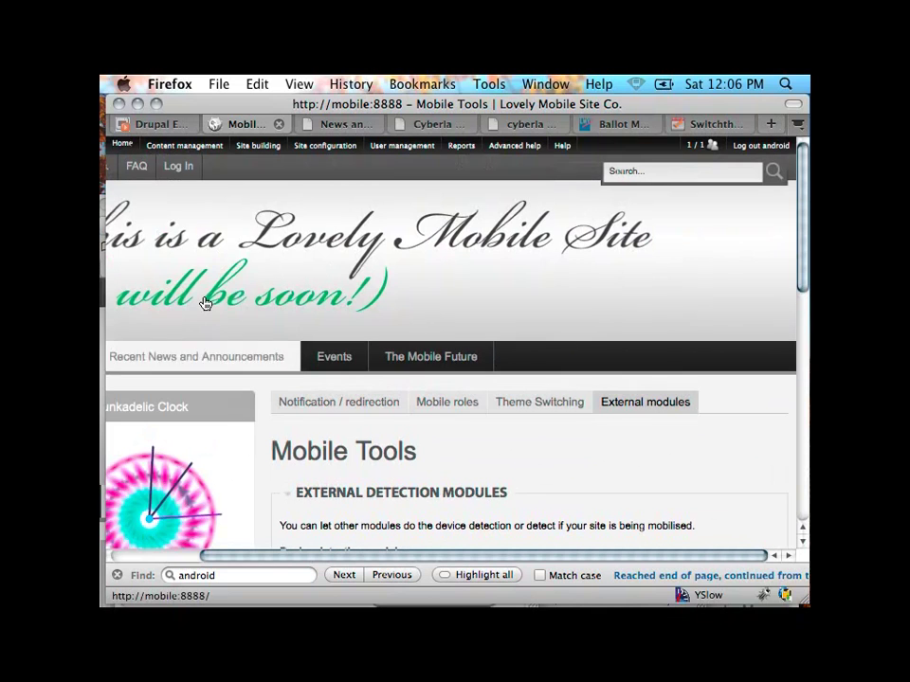
{"action": "left_click", "coordinate": [249, 163]}
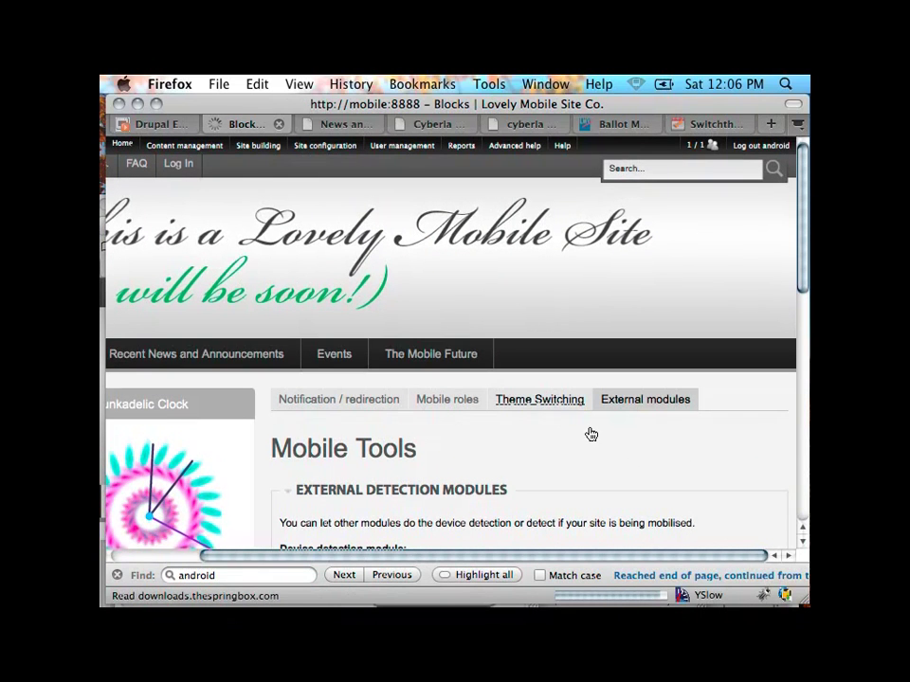
{"action": "scroll", "coordinate": [589, 433], "scroll_direction": "down", "scroll_amount": 10}
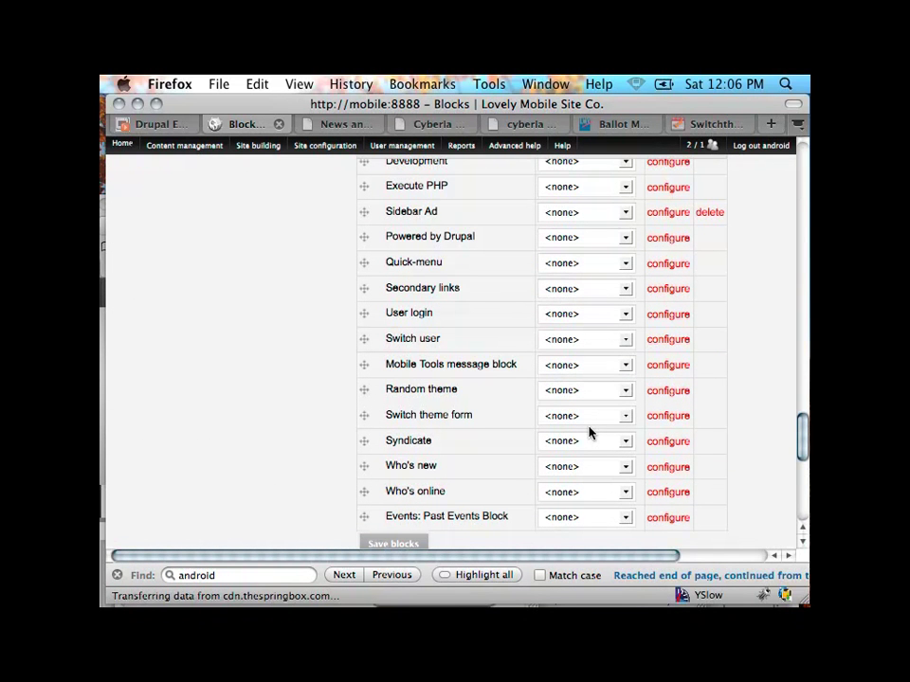
{"action": "left_click", "coordinate": [581, 416]}
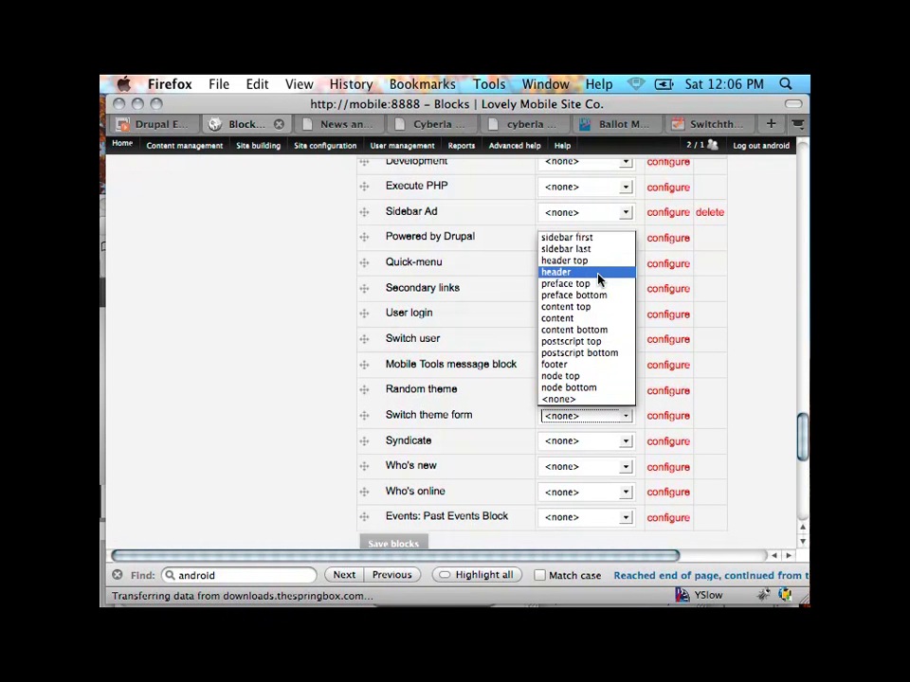
{"action": "left_click", "coordinate": [599, 238]}
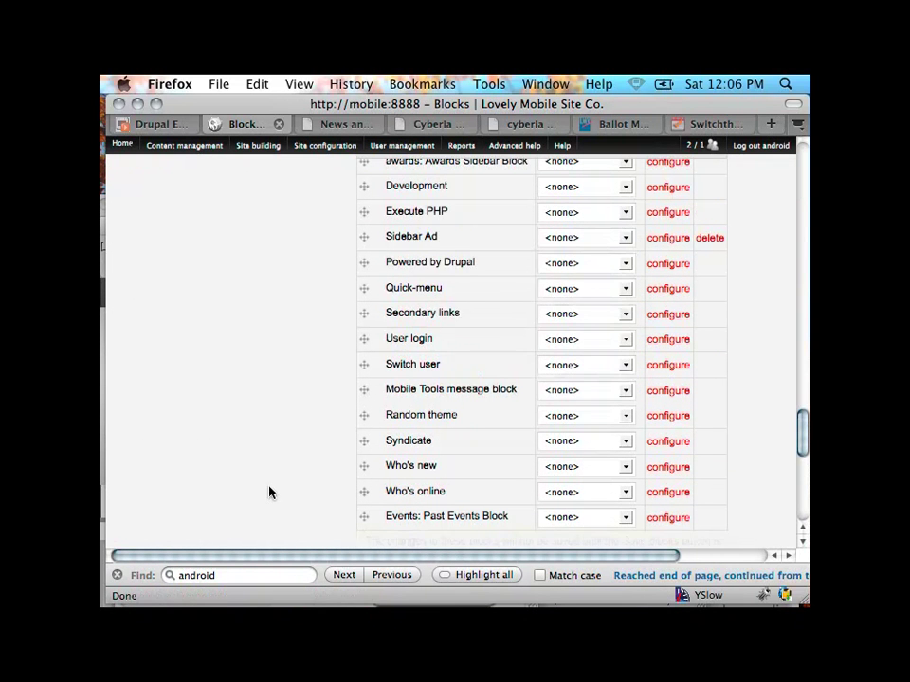
Step: Save the block layout and go to the Lovely Mobile Site home page tab
{"action": "scroll", "coordinate": [327, 529], "scroll_direction": "down", "scroll_amount": 2}
{"action": "left_click", "coordinate": [393, 489]}
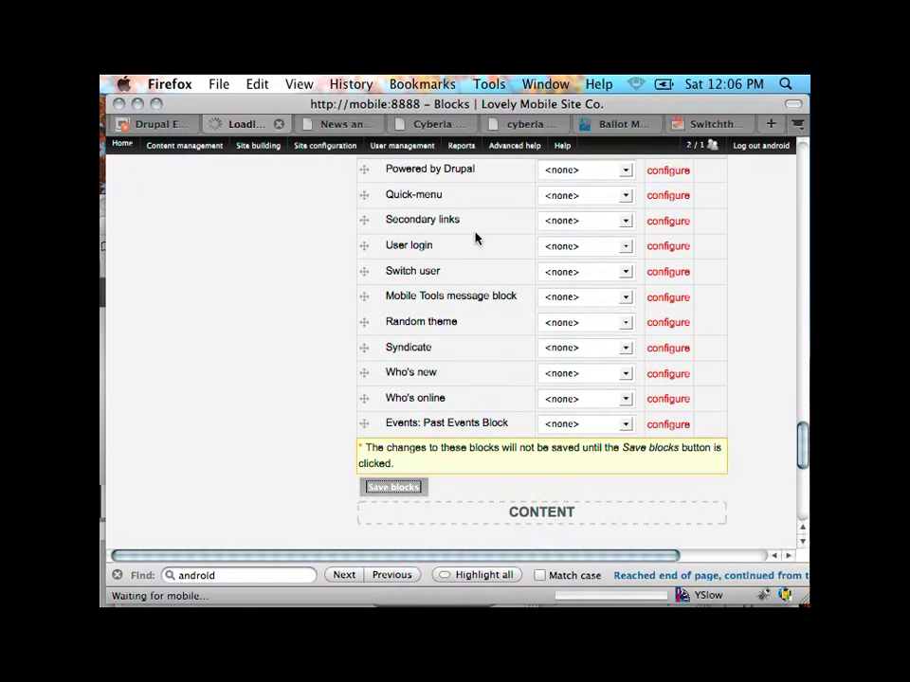
{"action": "left_click", "coordinate": [341, 124]}
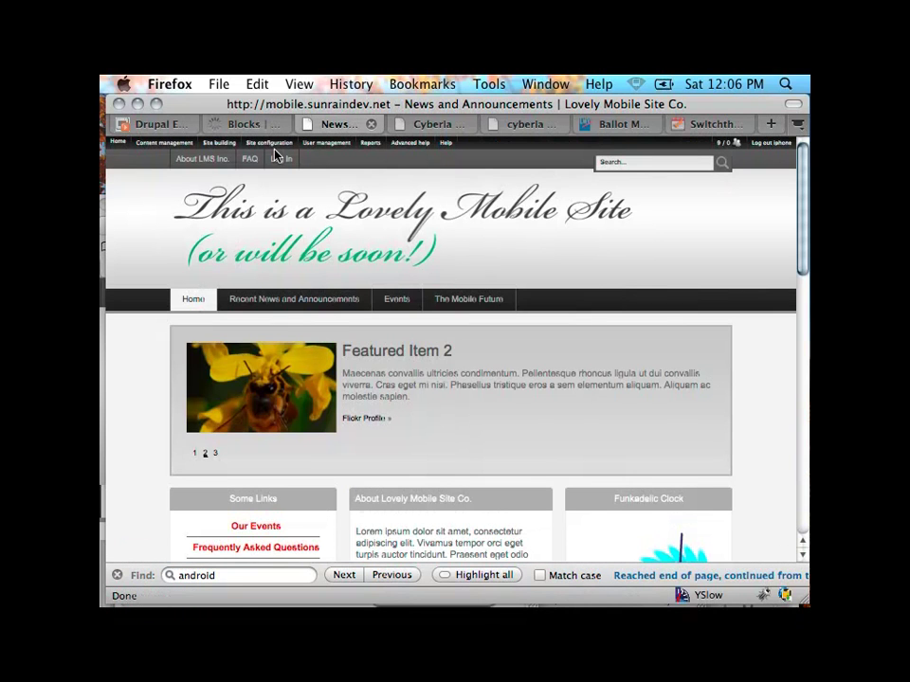
Step: Bring Safari's News and Announcements | Lovely Mobile Site Co. window forward, showing drupal.org Themes
{"action": "left_click", "coordinate": [147, 123]}
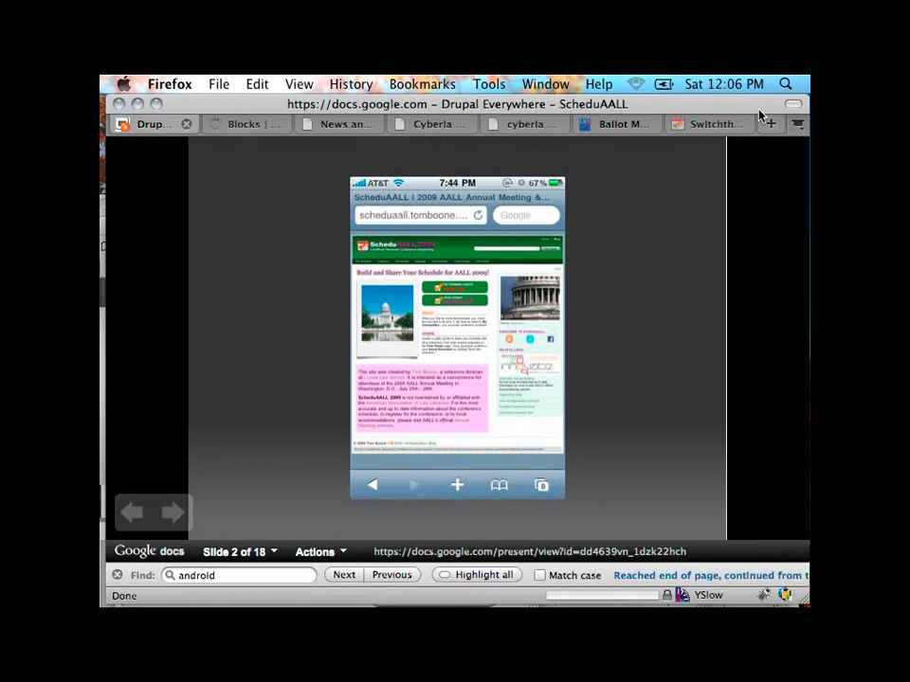
{"action": "left_click", "coordinate": [115, 270]}
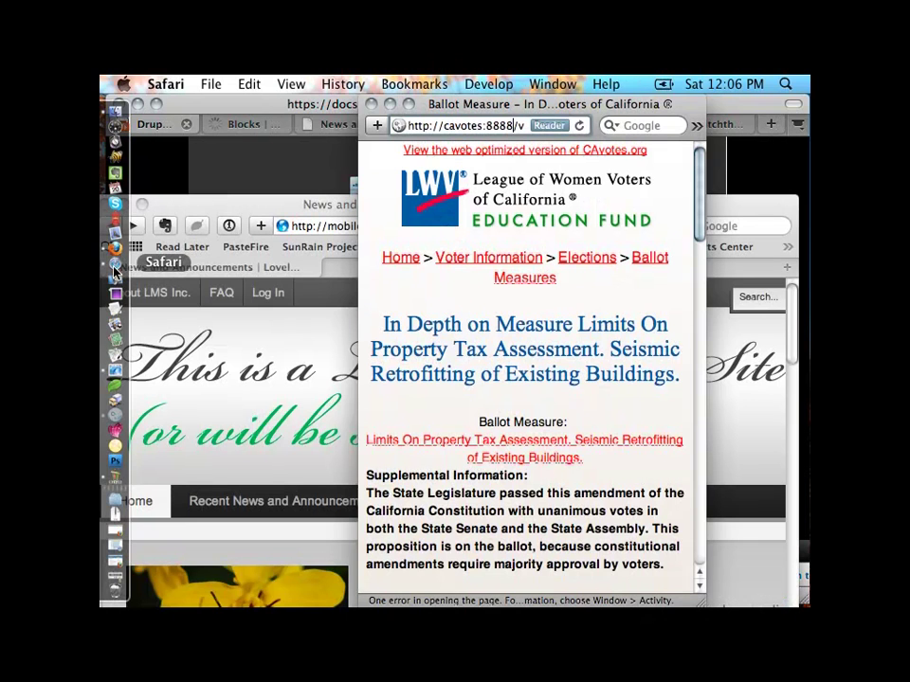
{"action": "key", "text": "super+grave"}
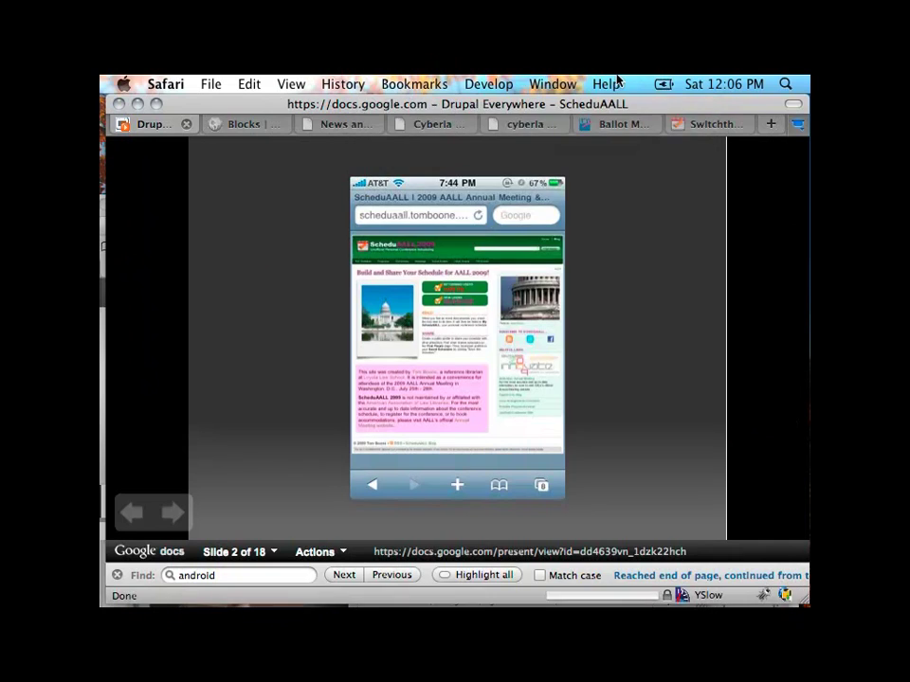
{"action": "left_click", "coordinate": [547, 83]}
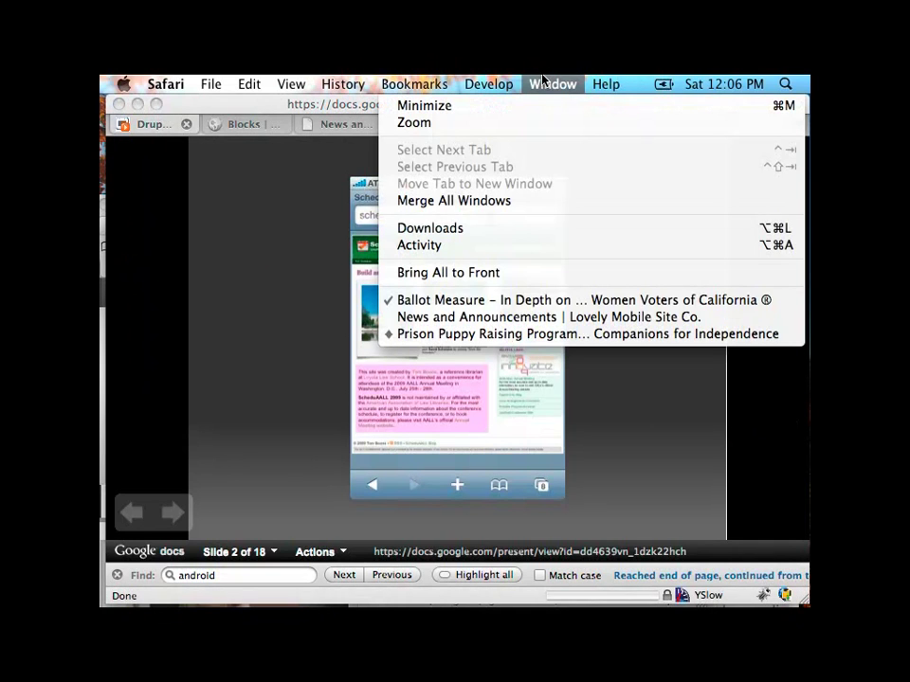
{"action": "left_click", "coordinate": [517, 317]}
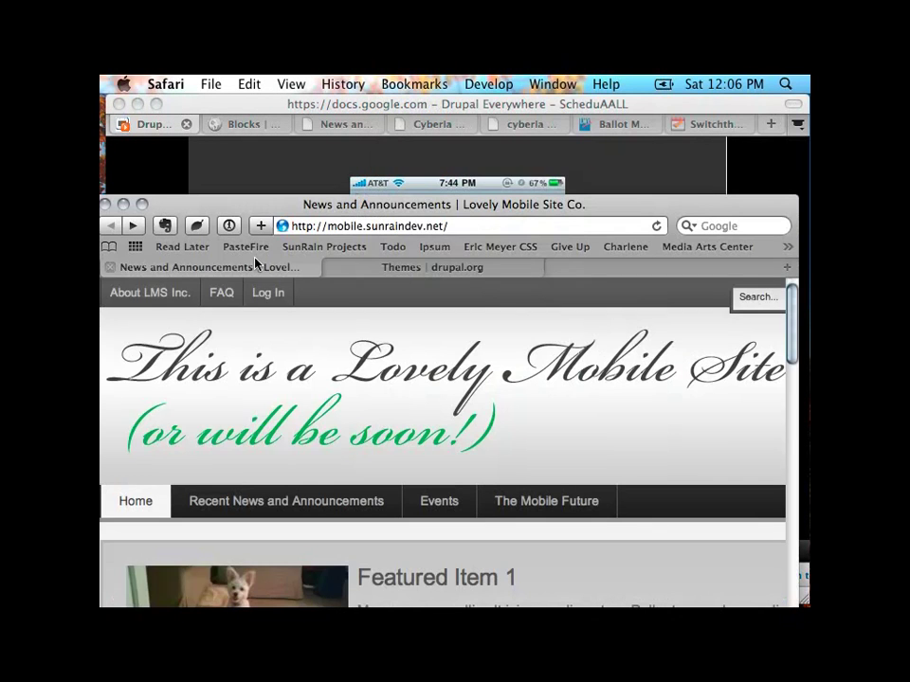
{"action": "left_click", "coordinate": [434, 266]}
Step: Zoom out and browse the 18 mobile theme results on drupal.org, then return to Firefox
{"action": "left_click_drag", "start_coordinate": [435, 204], "coordinate": [445, 76]}
{"action": "key", "text": "super+minus"}
{"action": "key", "text": "super+minus"}
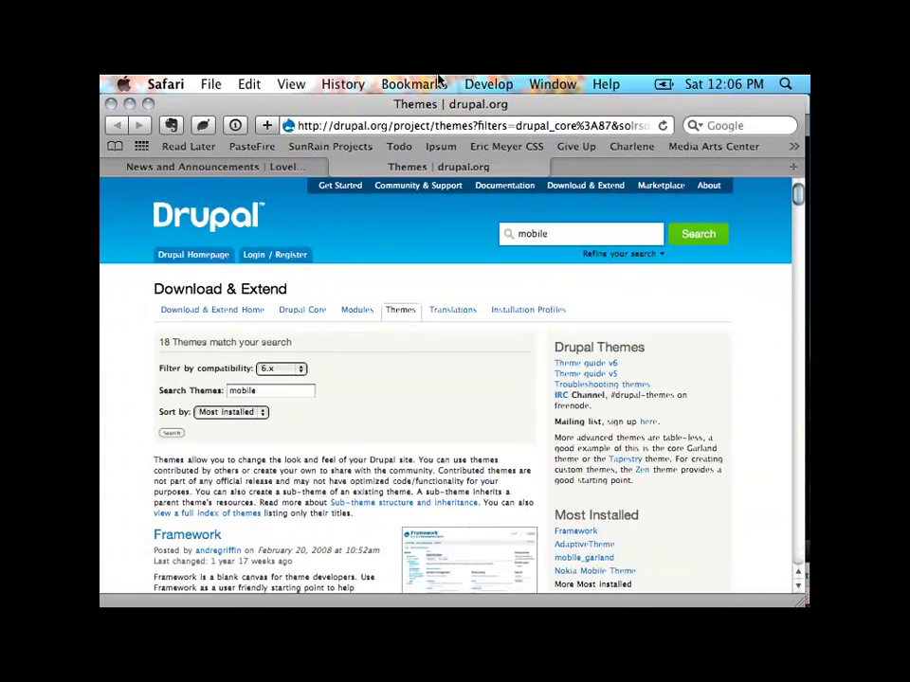
{"action": "scroll", "coordinate": [471, 481], "scroll_direction": "down", "scroll_amount": 8}
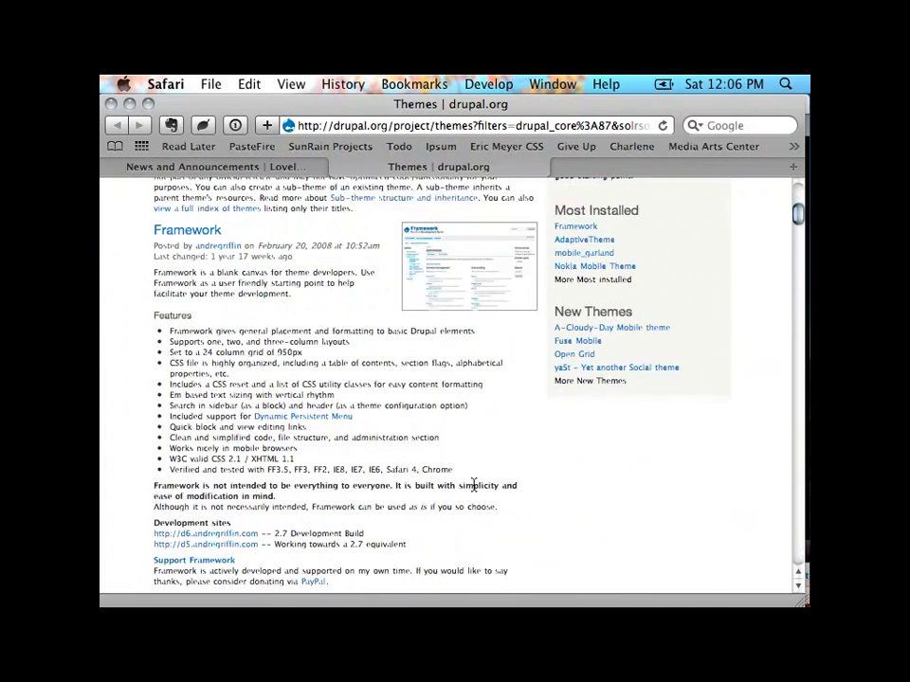
{"action": "scroll", "coordinate": [473, 485], "scroll_direction": "down", "scroll_amount": 14}
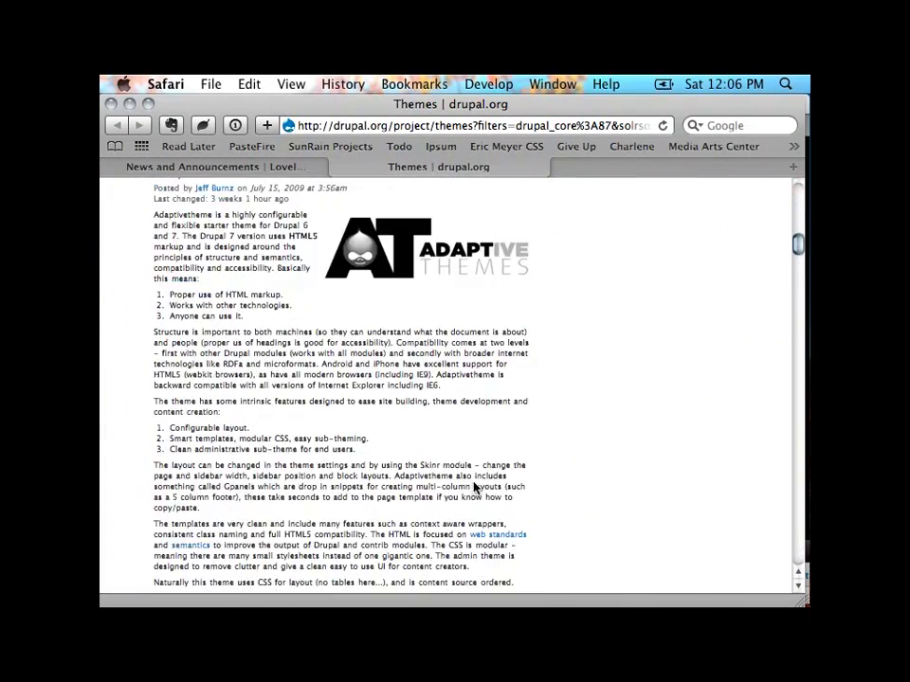
{"action": "scroll", "coordinate": [473, 486], "scroll_direction": "down", "scroll_amount": 20}
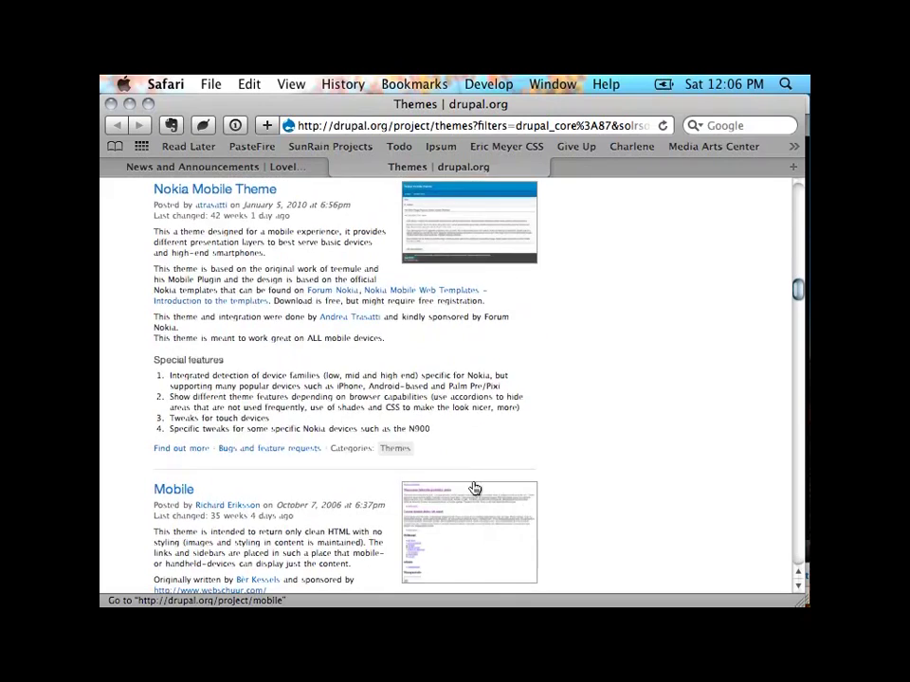
{"action": "scroll", "coordinate": [474, 488], "scroll_direction": "down", "scroll_amount": 11}
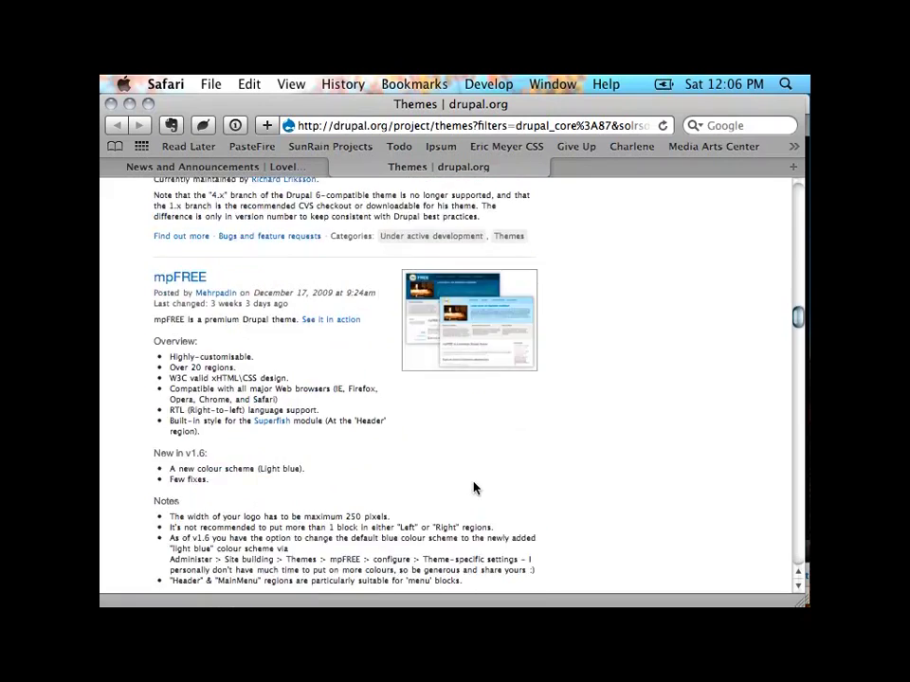
{"action": "scroll", "coordinate": [473, 485], "scroll_direction": "up", "scroll_amount": 8}
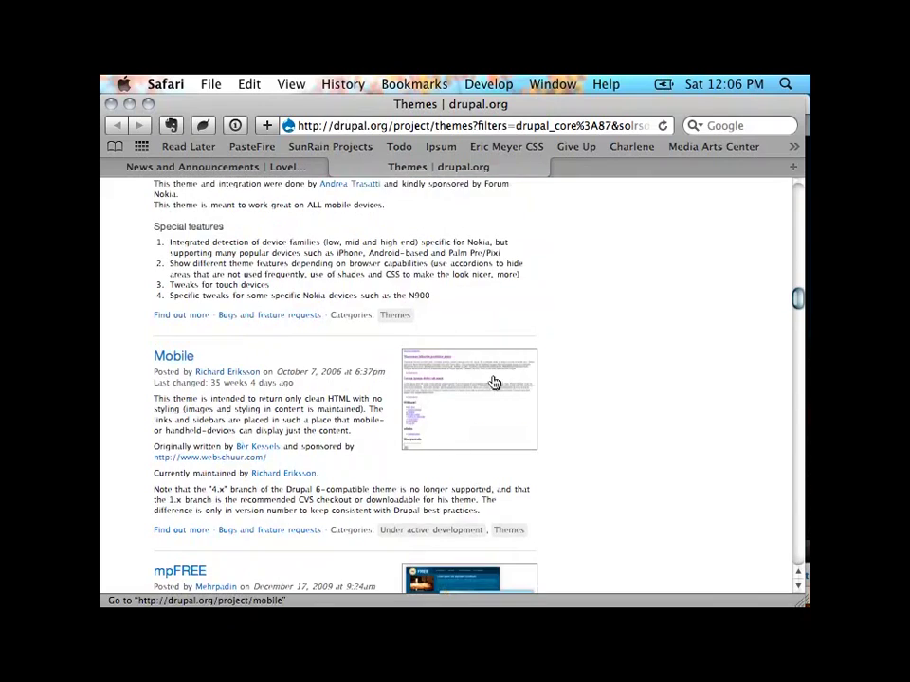
{"action": "scroll", "coordinate": [508, 395], "scroll_direction": "down", "scroll_amount": 4}
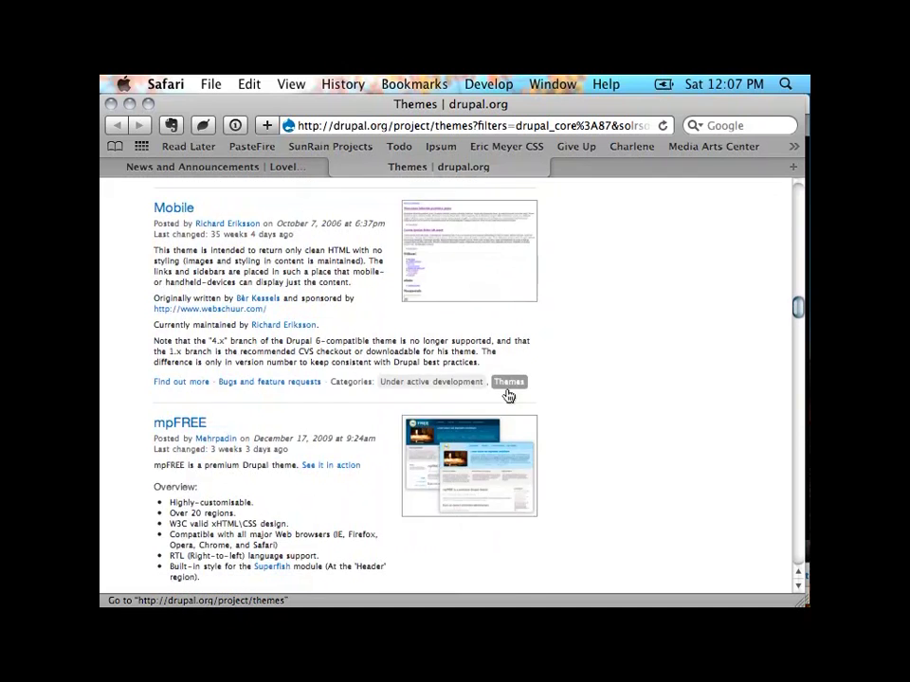
{"action": "scroll", "coordinate": [508, 395], "scroll_direction": "down", "scroll_amount": 19}
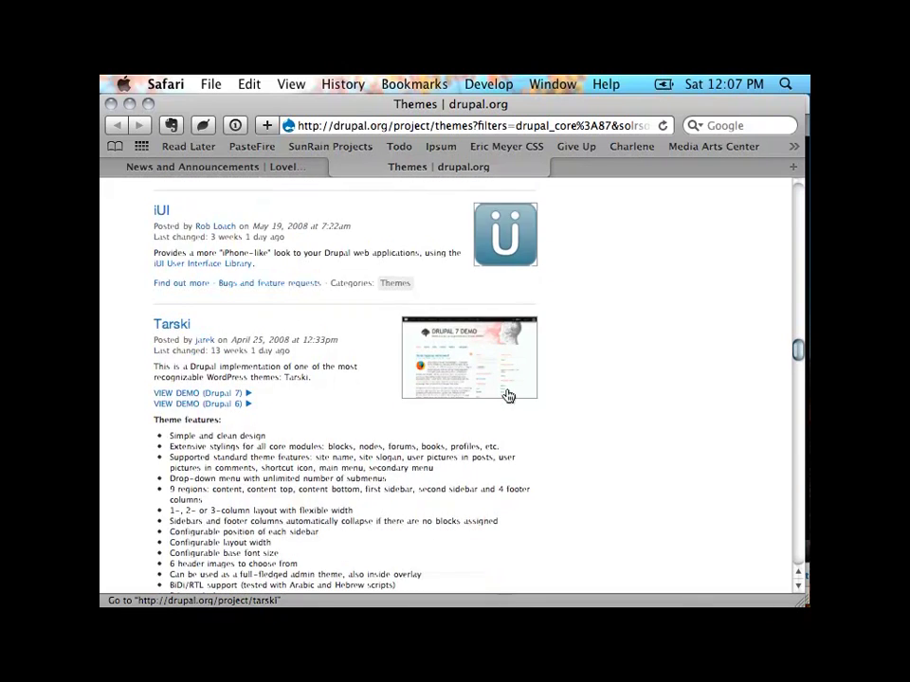
{"action": "scroll", "coordinate": [508, 395], "scroll_direction": "up", "scroll_amount": 2}
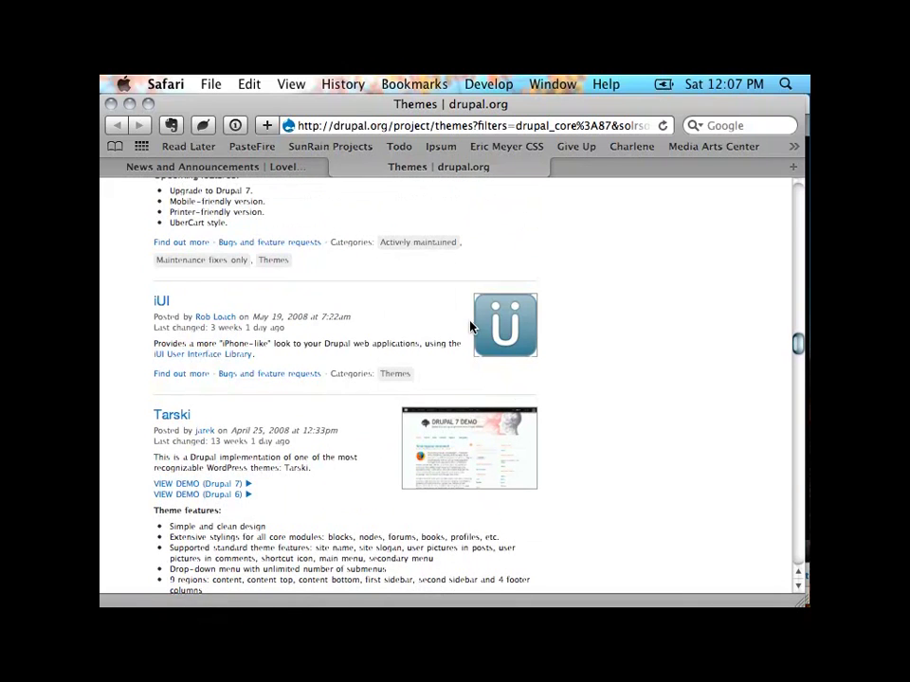
{"action": "scroll", "coordinate": [613, 466], "scroll_direction": "down", "scroll_amount": 6}
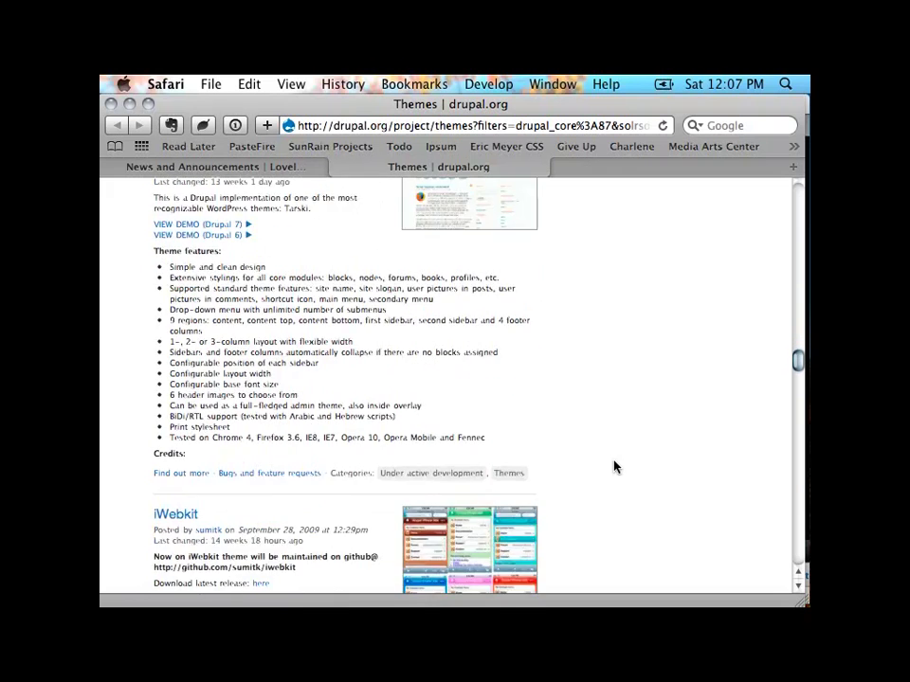
{"action": "scroll", "coordinate": [613, 467], "scroll_direction": "down", "scroll_amount": 5}
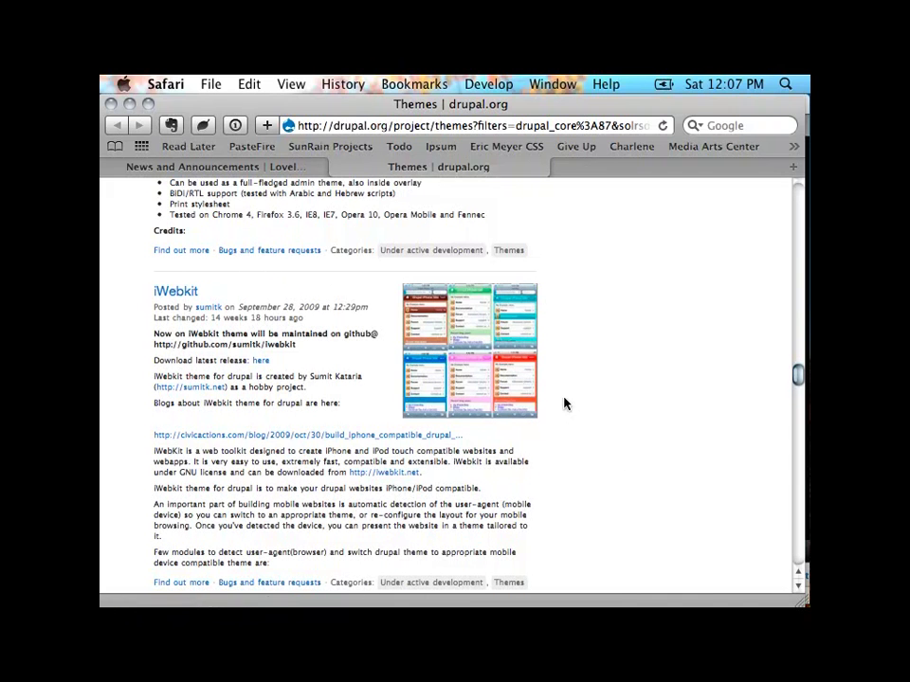
{"action": "scroll", "coordinate": [564, 405], "scroll_direction": "down", "scroll_amount": 3}
{"action": "scroll", "coordinate": [564, 404], "scroll_direction": "down", "scroll_amount": 5}
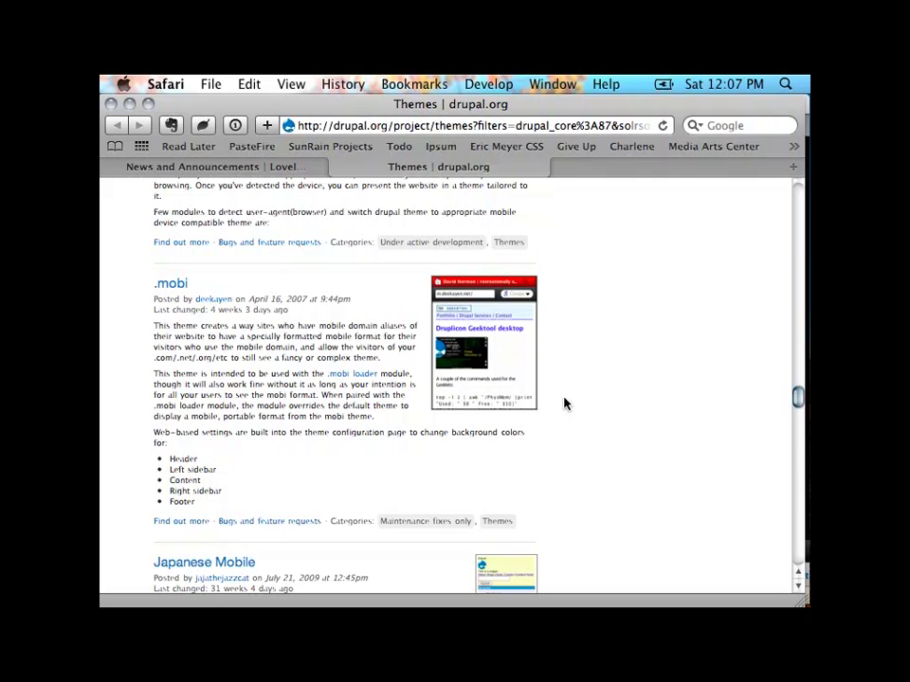
{"action": "key", "text": "super+Tab"}
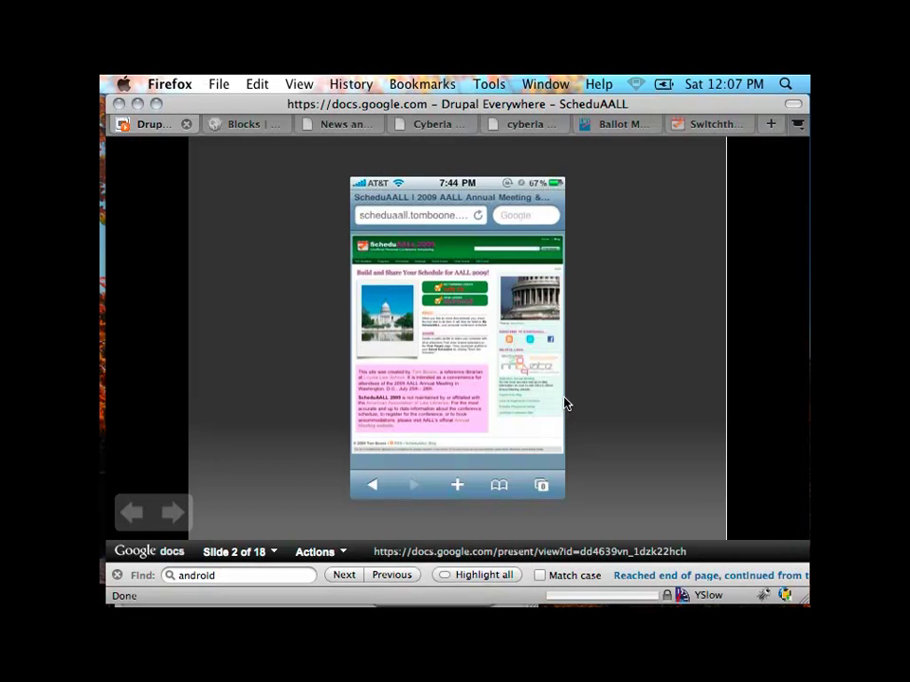
Step: From the site's home page, pick Mobile_garland in the Theme block dropdown and switch to it
{"action": "left_click", "coordinate": [244, 123]}
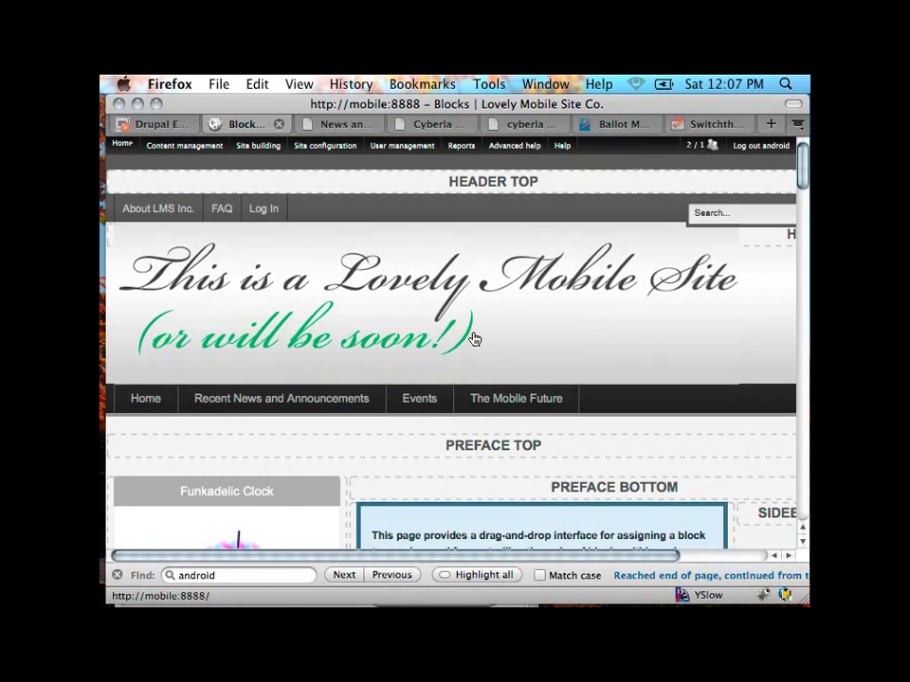
{"action": "left_click", "coordinate": [301, 321]}
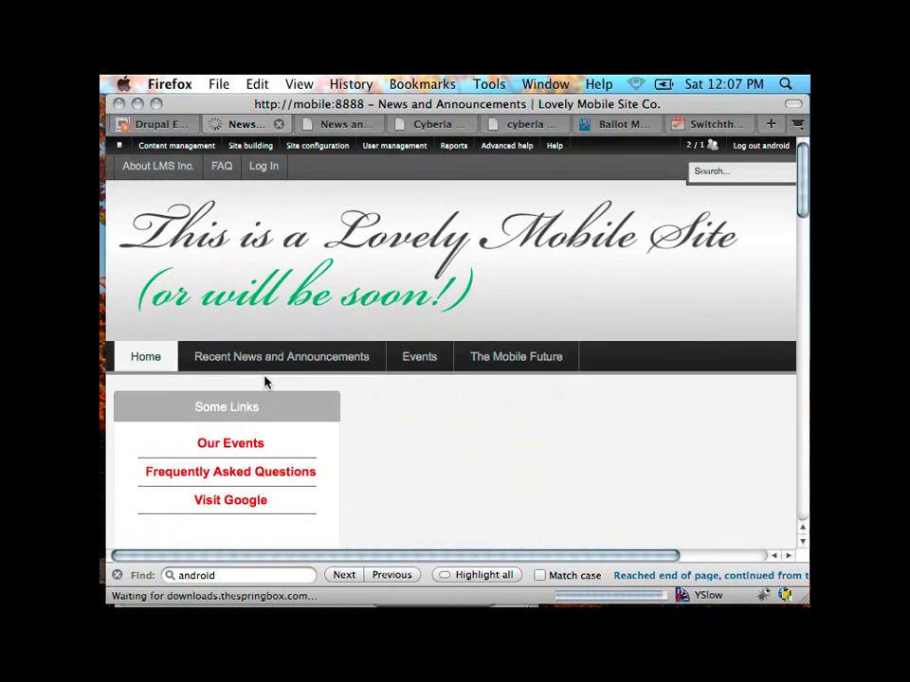
{"action": "scroll", "coordinate": [264, 381], "scroll_direction": "down", "scroll_amount": 10}
{"action": "scroll", "coordinate": [265, 381], "scroll_direction": "down", "scroll_amount": 10}
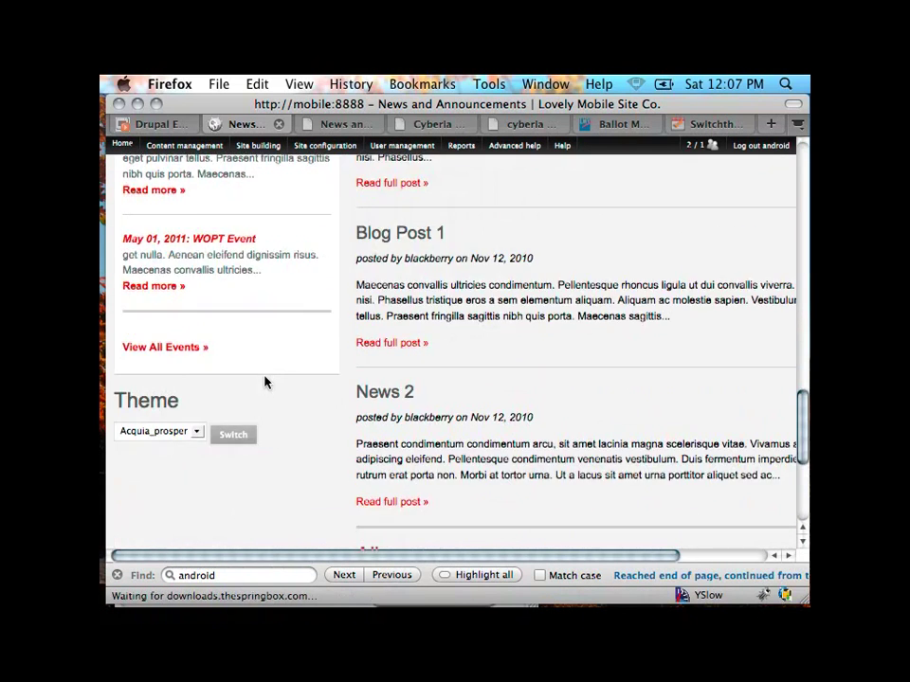
{"action": "left_click", "coordinate": [157, 302]}
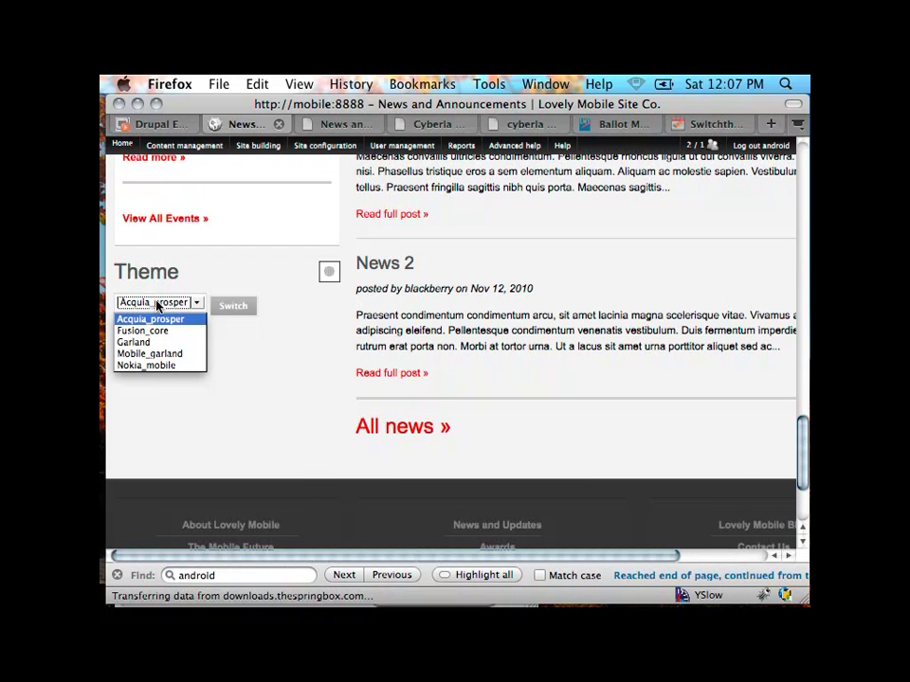
{"action": "left_click", "coordinate": [150, 353]}
{"action": "left_click", "coordinate": [233, 307]}
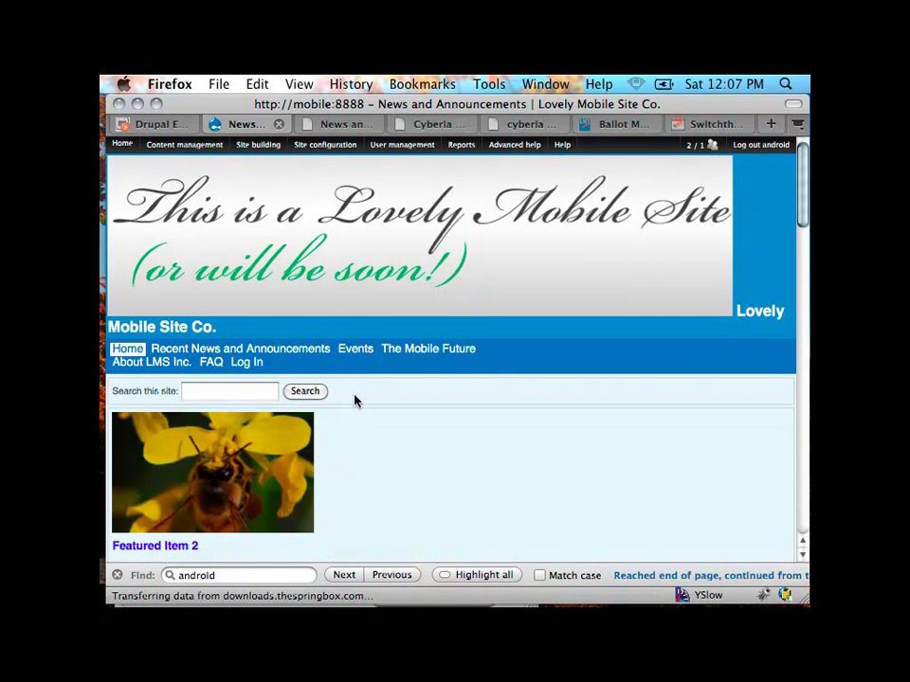
{"action": "scroll", "coordinate": [355, 401], "scroll_direction": "down", "scroll_amount": 3}
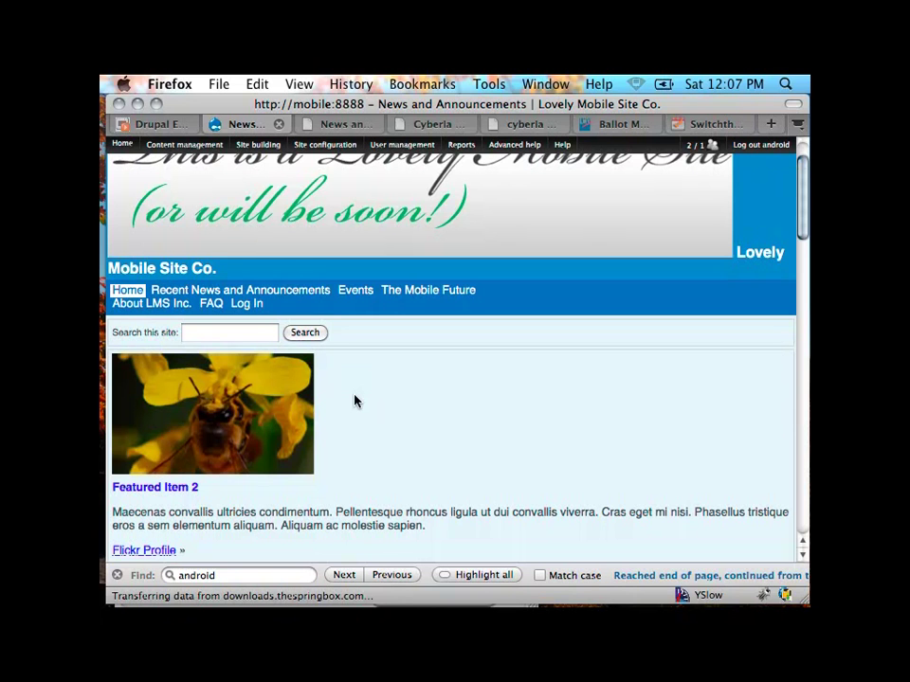
{"action": "scroll", "coordinate": [355, 400], "scroll_direction": "down", "scroll_amount": 10}
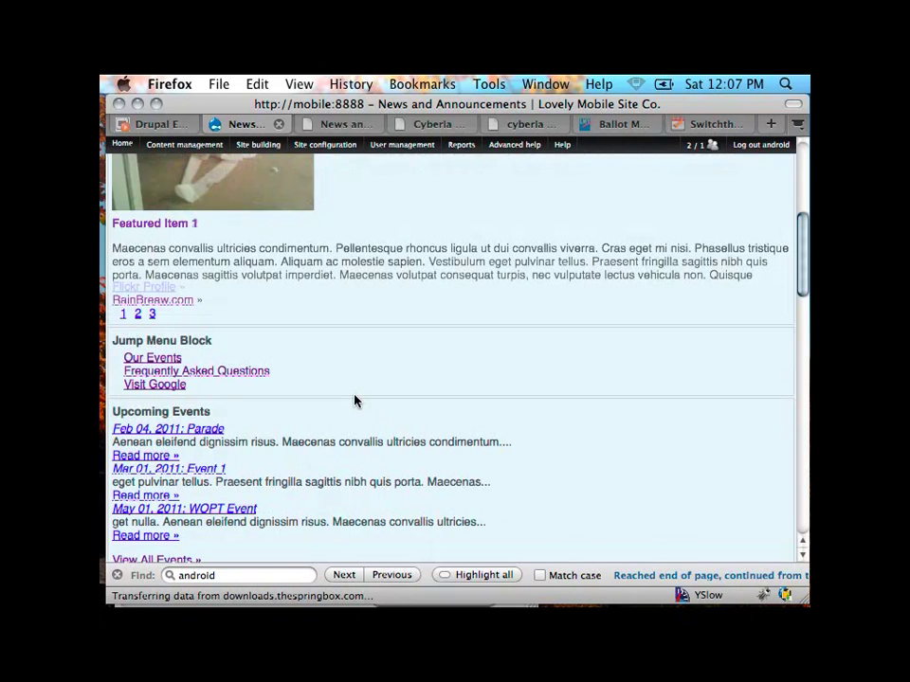
{"action": "scroll", "coordinate": [356, 400], "scroll_direction": "down", "scroll_amount": 15}
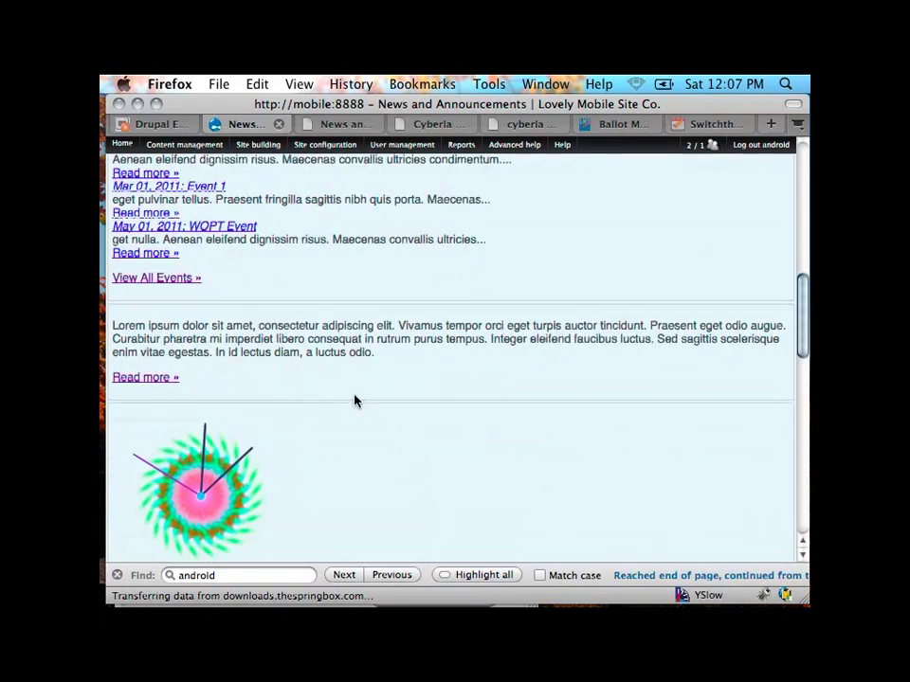
{"action": "scroll", "coordinate": [355, 401], "scroll_direction": "down", "scroll_amount": 5}
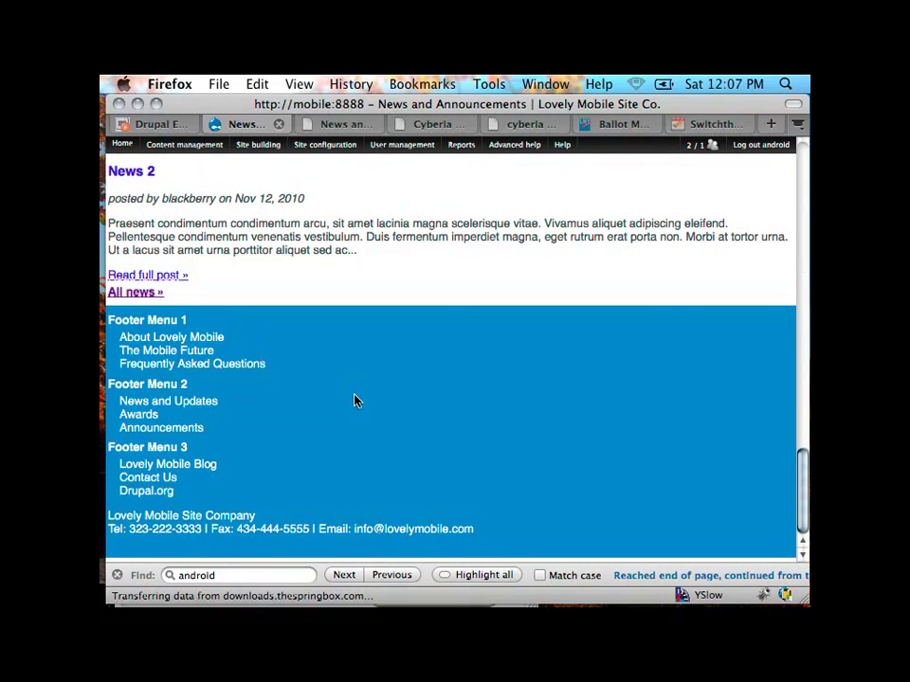
{"action": "scroll", "coordinate": [355, 401], "scroll_direction": "up", "scroll_amount": 15}
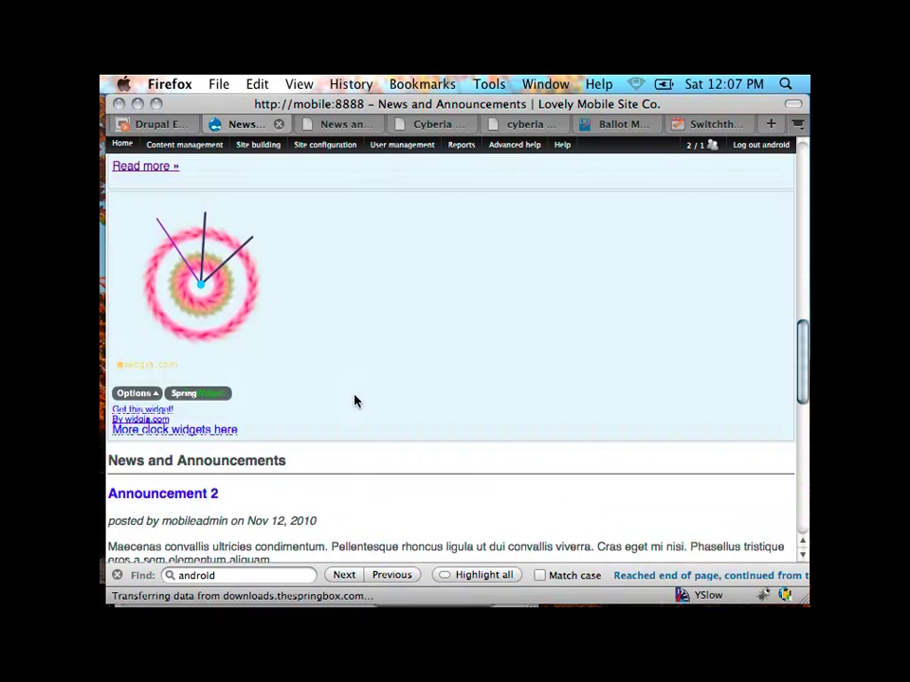
{"action": "scroll", "coordinate": [355, 401], "scroll_direction": "down", "scroll_amount": 3}
{"action": "scroll", "coordinate": [355, 401], "scroll_direction": "up", "scroll_amount": 9}
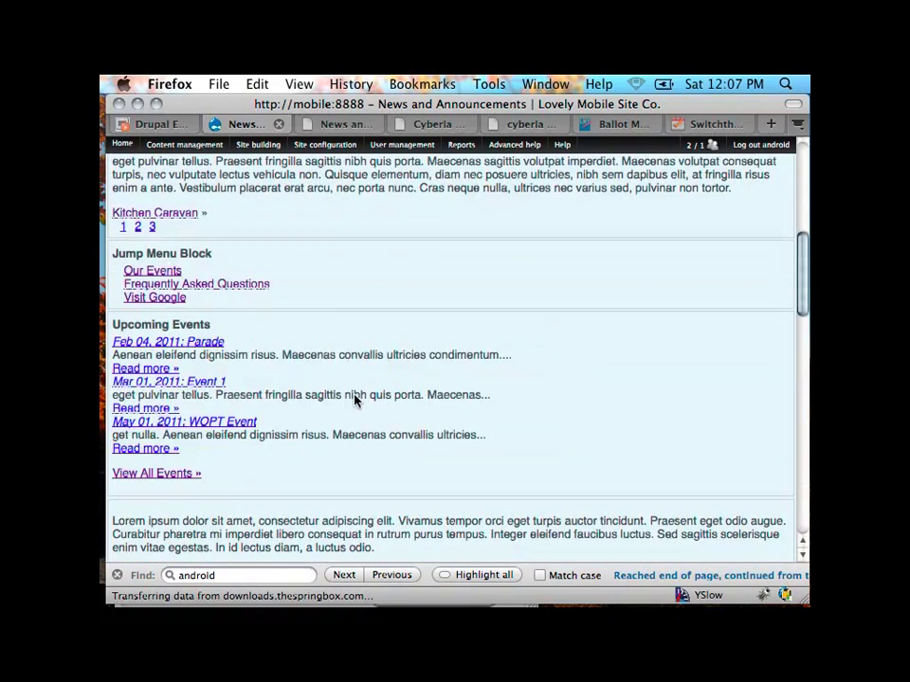
{"action": "scroll", "coordinate": [356, 401], "scroll_direction": "up", "scroll_amount": 10}
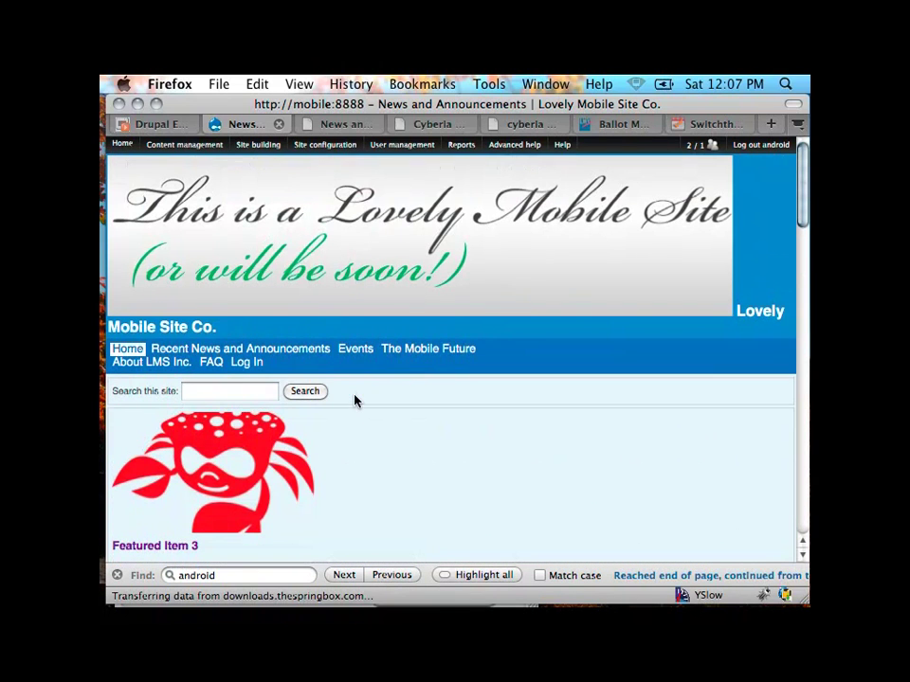
Step: Show the browser toolbars and open Site building > Blocks to locate the Switch theme form block
{"action": "left_click", "coordinate": [793, 105]}
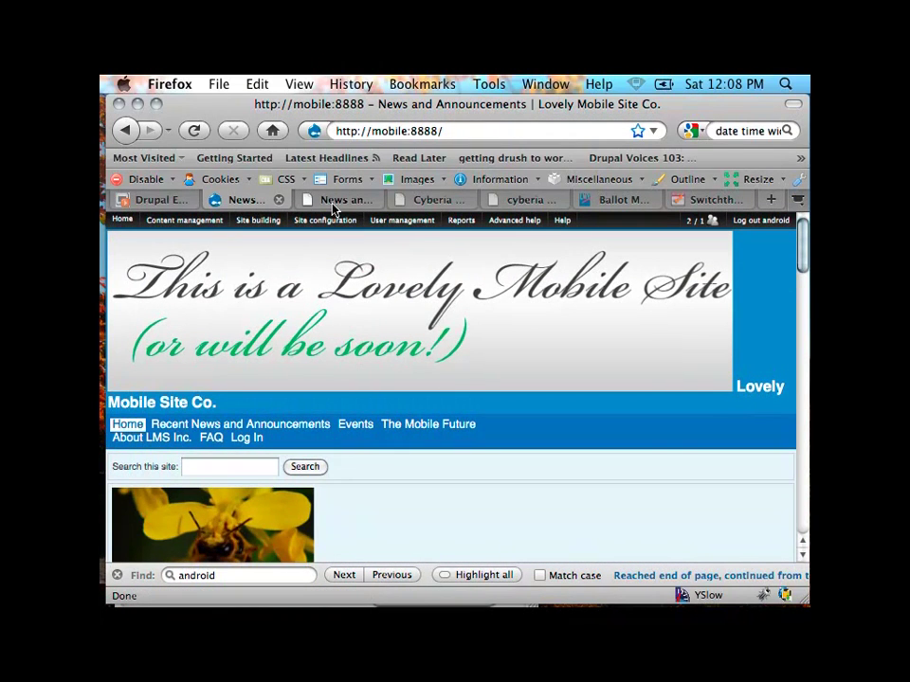
{"action": "mouse_move", "coordinate": [263, 238]}
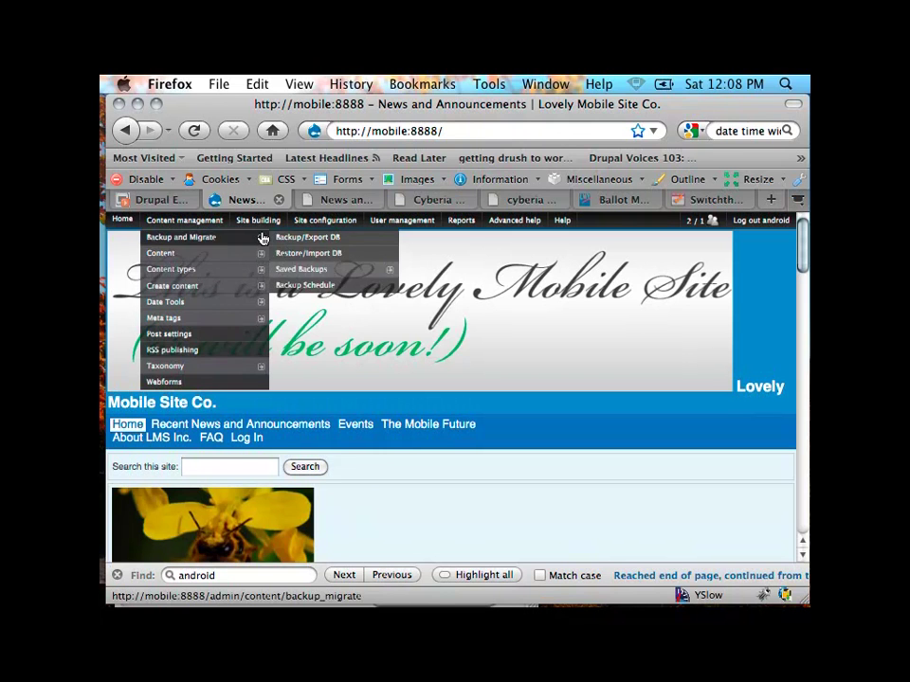
{"action": "left_click", "coordinate": [245, 237]}
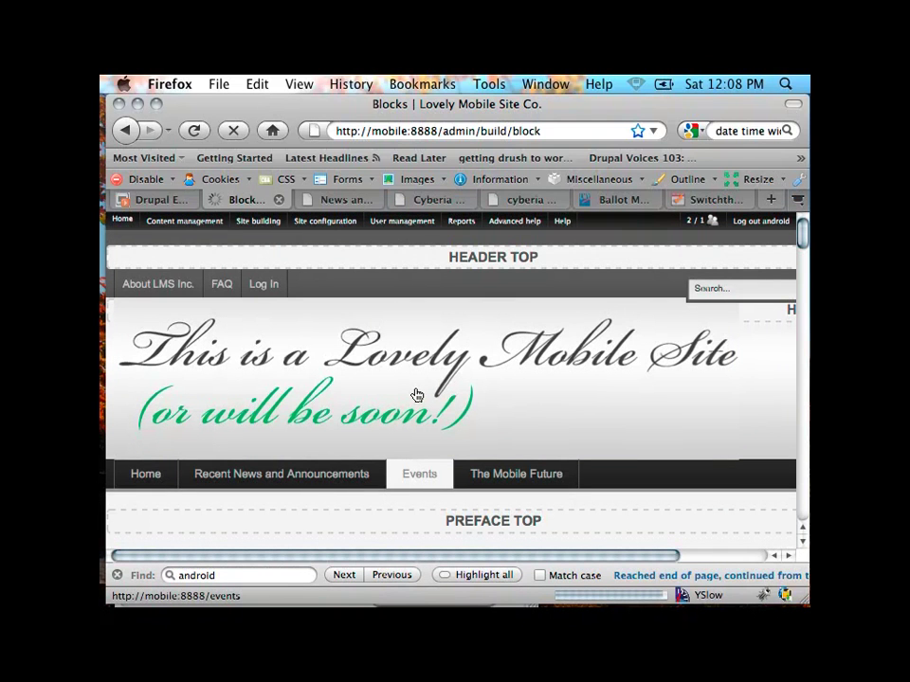
{"action": "scroll", "coordinate": [416, 394], "scroll_direction": "down", "scroll_amount": 15}
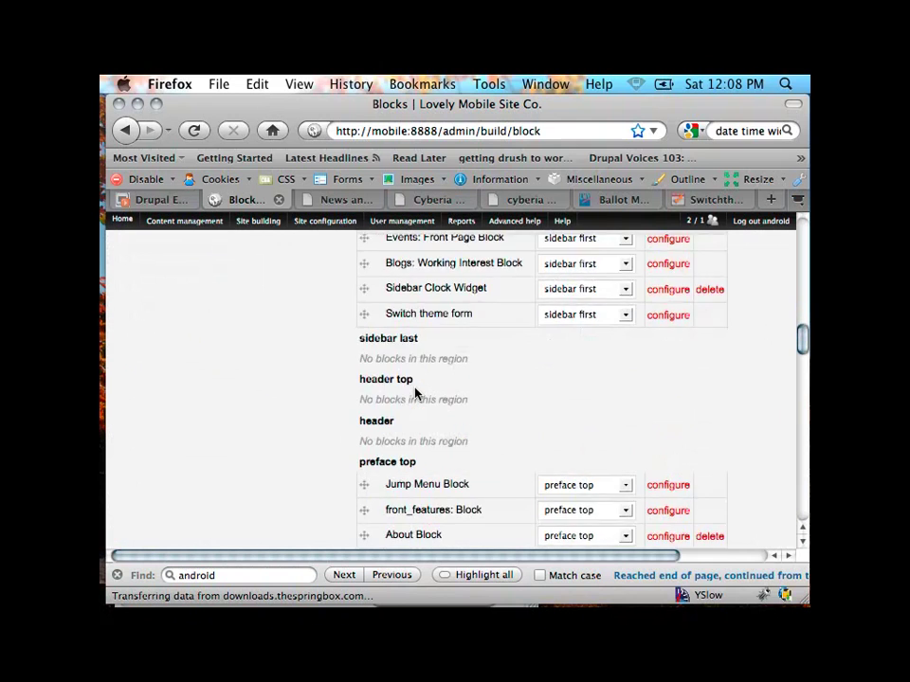
{"action": "scroll", "coordinate": [414, 392], "scroll_direction": "up", "scroll_amount": 3}
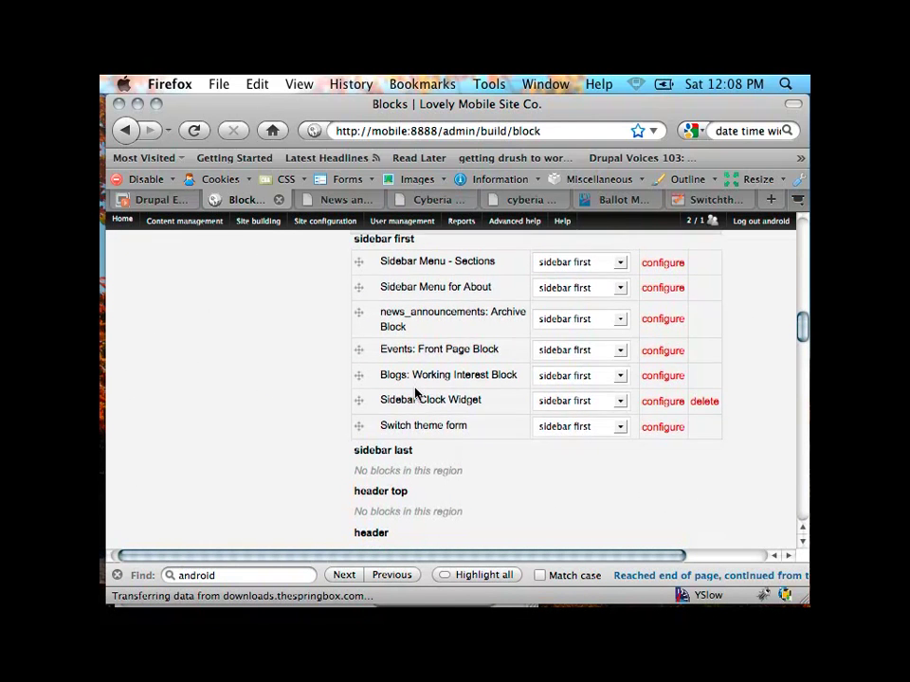
{"action": "scroll", "coordinate": [415, 392], "scroll_direction": "up", "scroll_amount": 6}
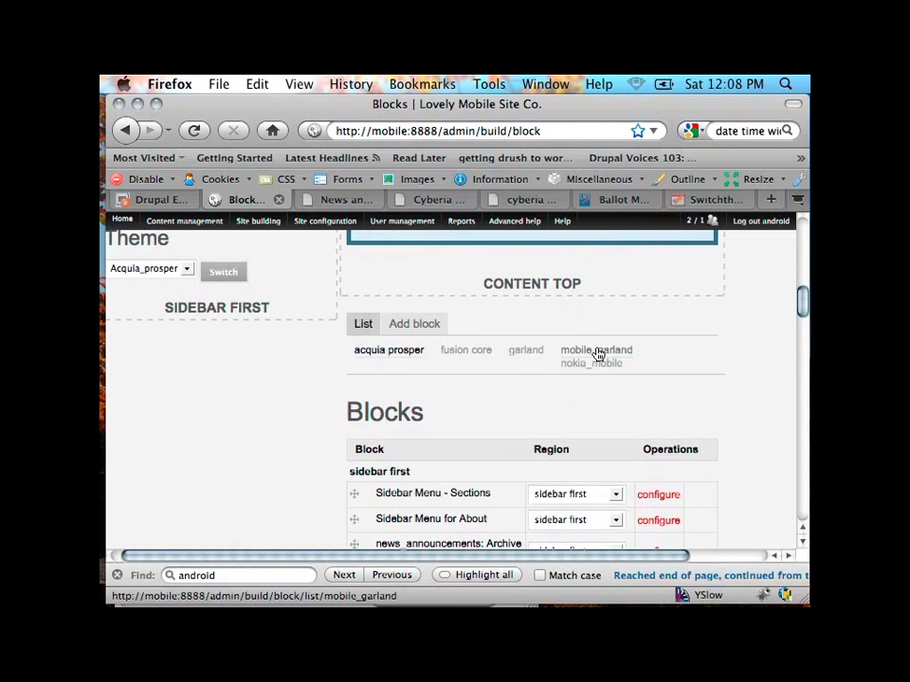
Step: In the mobile_garland block layout, set the Switch theme form block's region to Content
{"action": "left_click", "coordinate": [595, 351]}
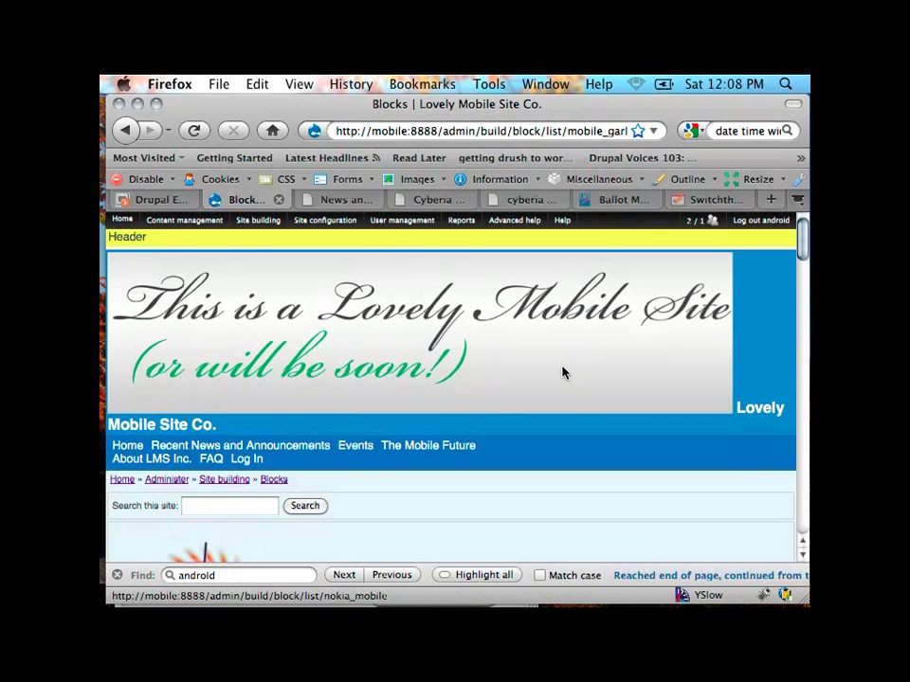
{"action": "scroll", "coordinate": [562, 372], "scroll_direction": "down", "scroll_amount": 6}
{"action": "scroll", "coordinate": [562, 372], "scroll_direction": "down", "scroll_amount": 10}
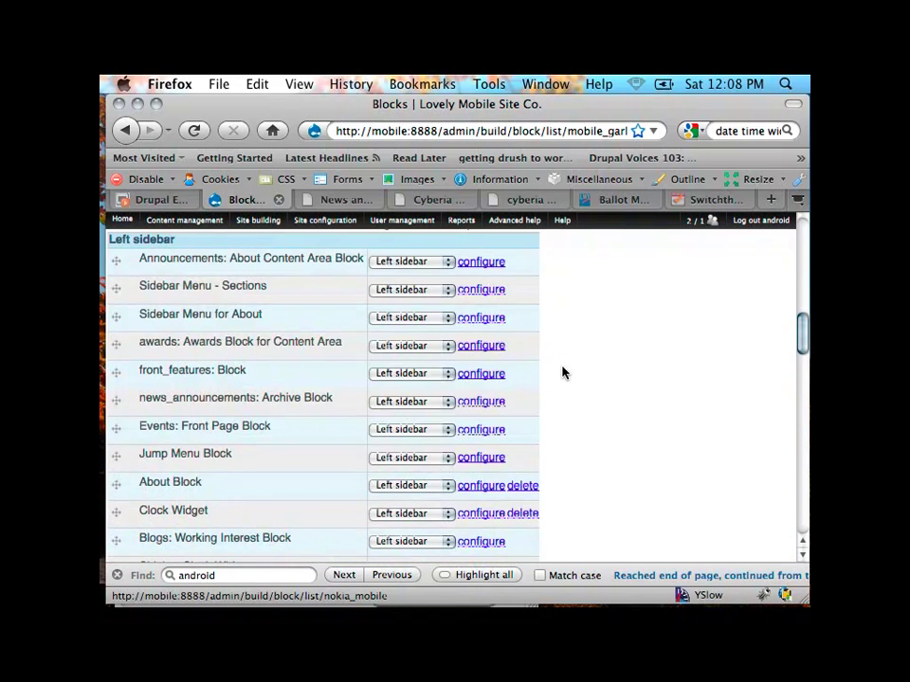
{"action": "scroll", "coordinate": [562, 373], "scroll_direction": "down", "scroll_amount": 10}
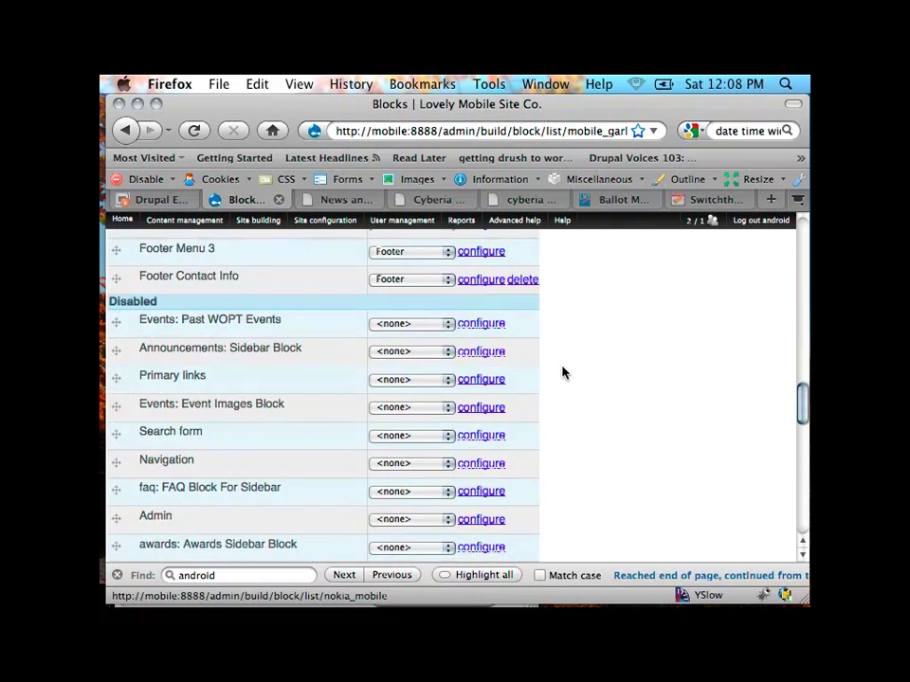
{"action": "scroll", "coordinate": [562, 372], "scroll_direction": "down", "scroll_amount": 8}
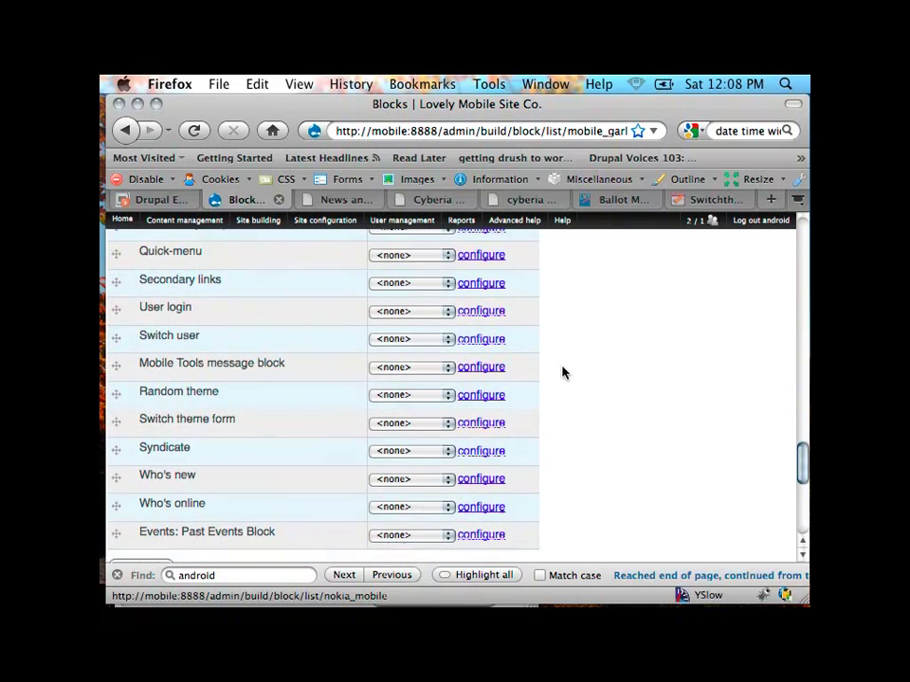
{"action": "scroll", "coordinate": [562, 373], "scroll_direction": "up", "scroll_amount": 3}
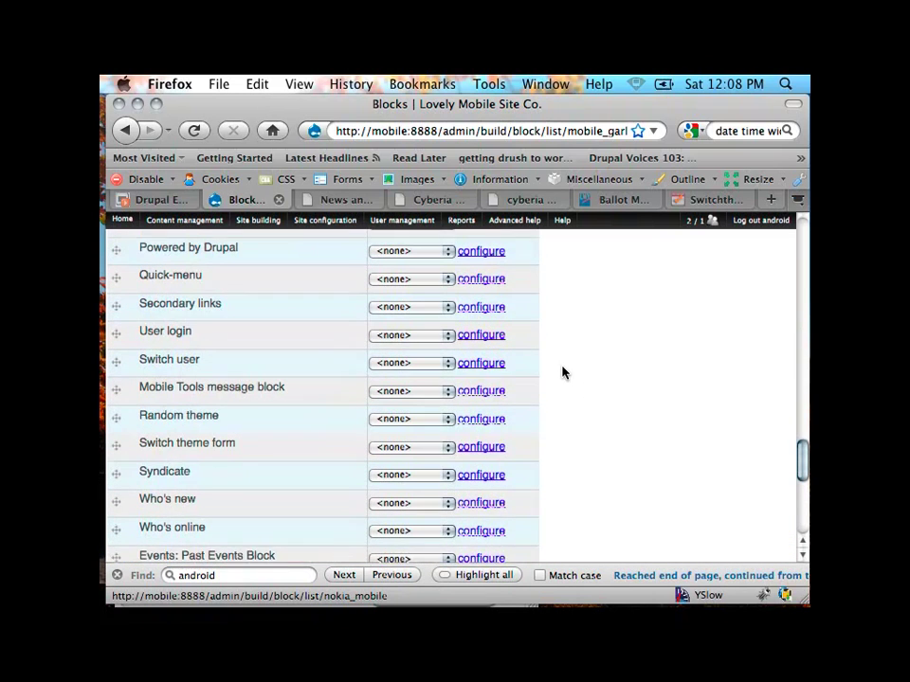
{"action": "left_click", "coordinate": [394, 469]}
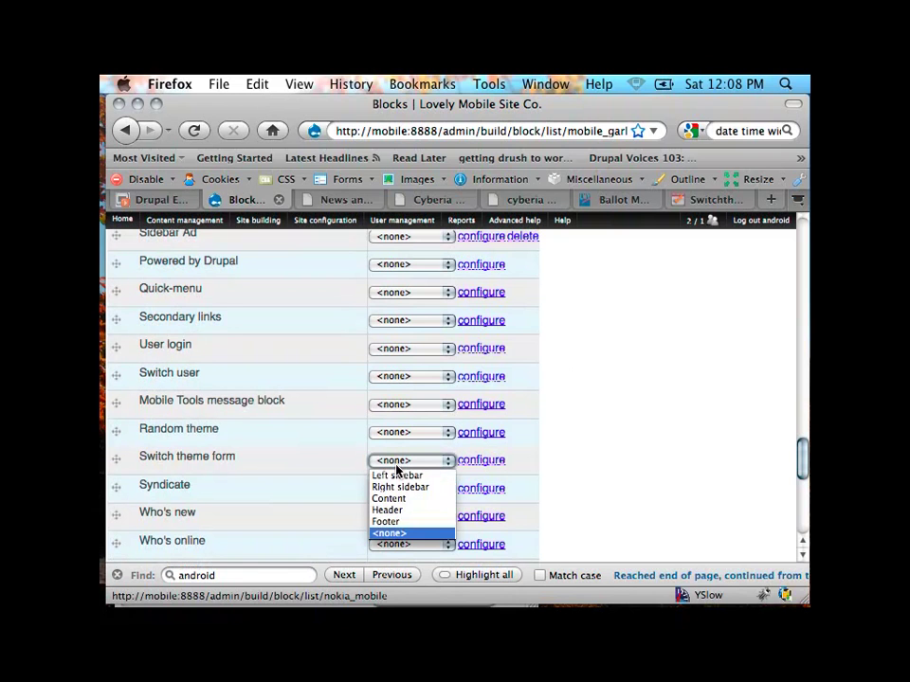
{"action": "left_click", "coordinate": [396, 500]}
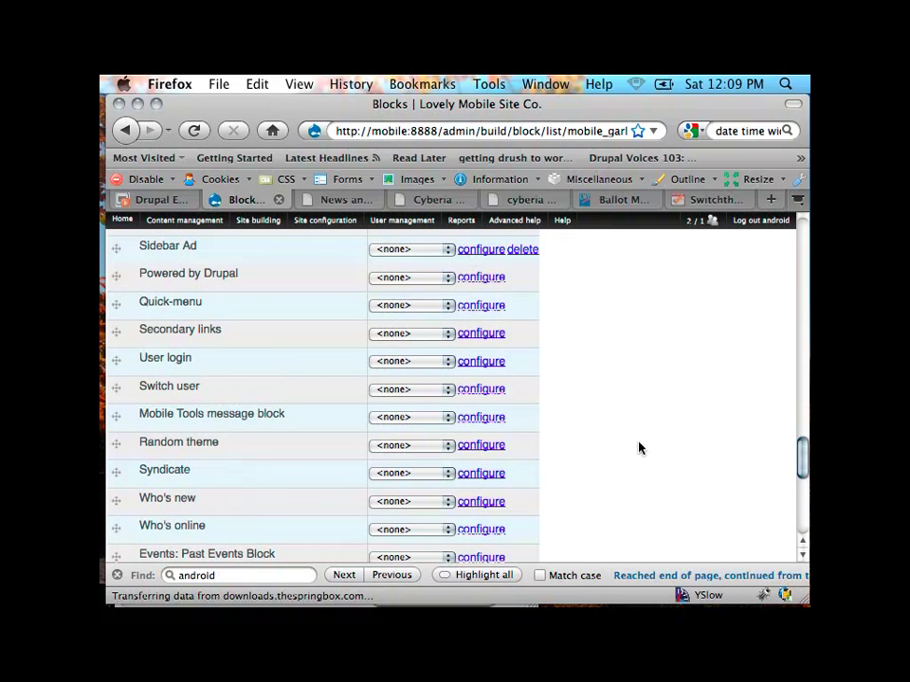
{"action": "scroll", "coordinate": [639, 448], "scroll_direction": "up", "scroll_amount": 10}
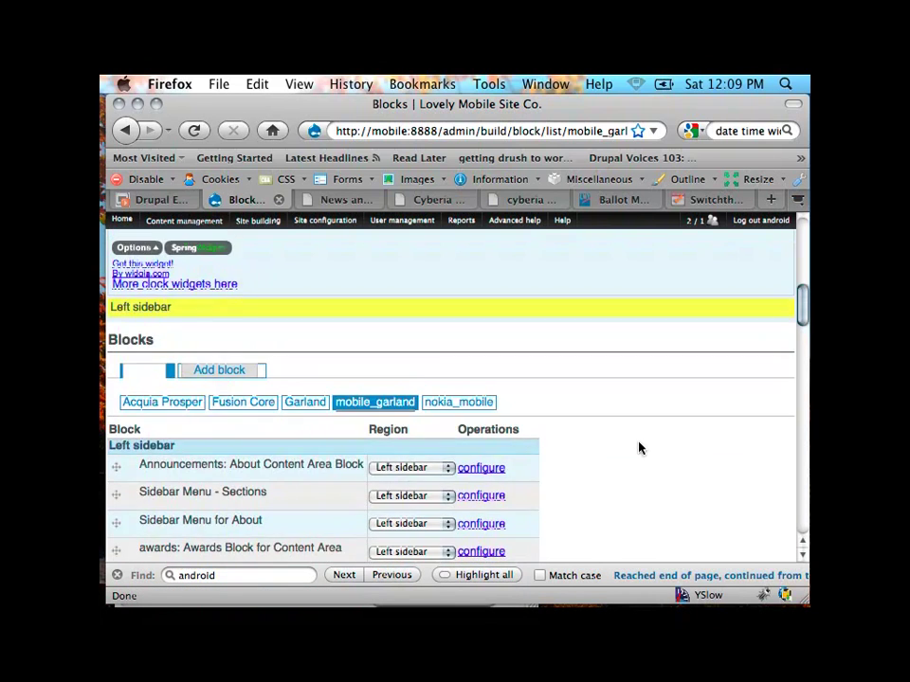
{"action": "scroll", "coordinate": [639, 448], "scroll_direction": "down", "scroll_amount": 6}
{"action": "scroll", "coordinate": [639, 449], "scroll_direction": "down", "scroll_amount": 15}
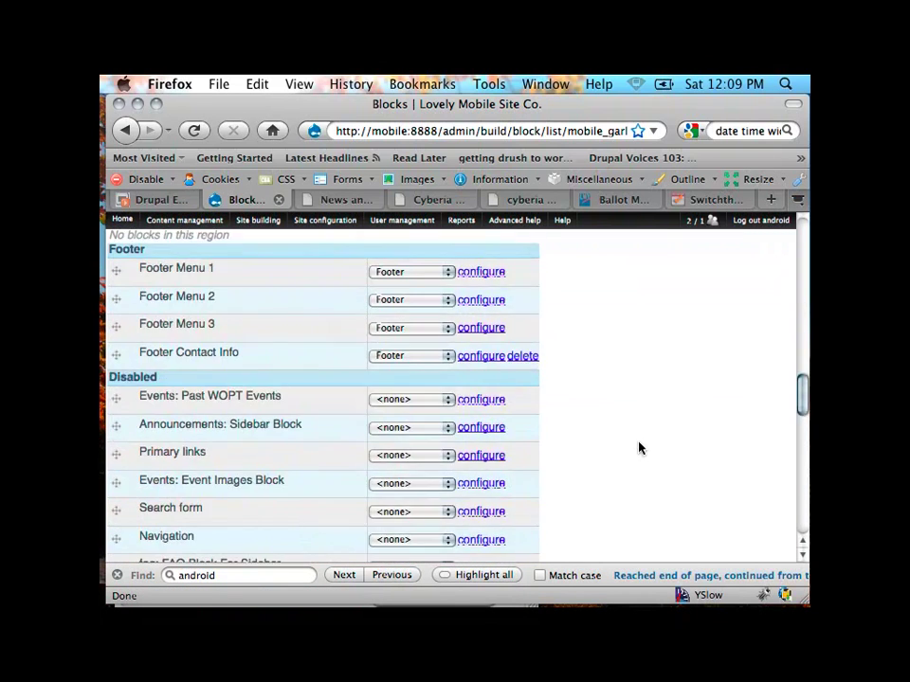
{"action": "scroll", "coordinate": [268, 378], "scroll_direction": "up", "scroll_amount": 5}
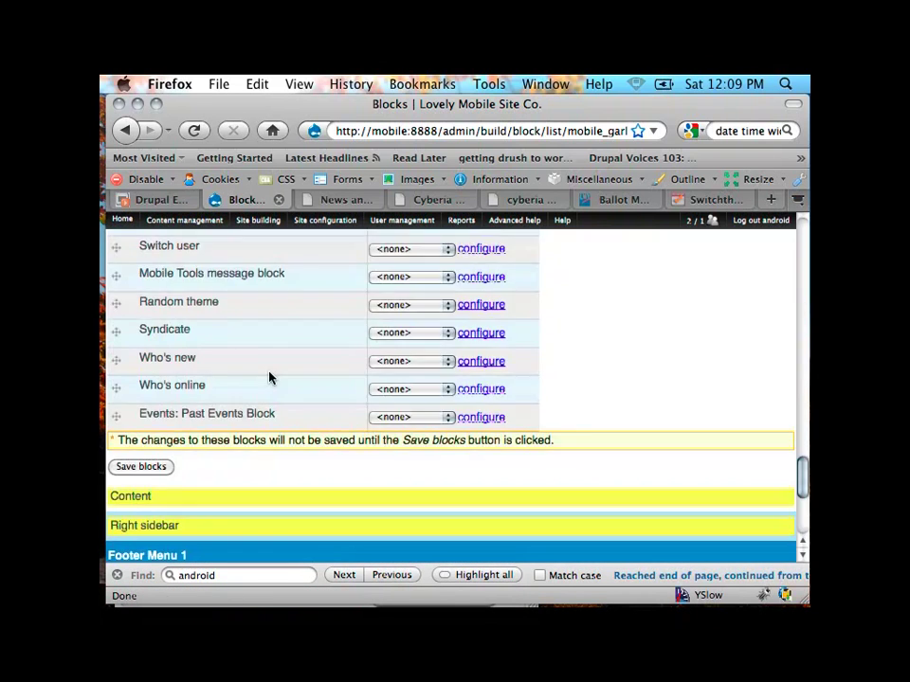
{"action": "scroll", "coordinate": [270, 378], "scroll_direction": "down", "scroll_amount": 1}
Step: Save the mobile_garland blocks and confirm the 'block settings have been updated' message
{"action": "left_click", "coordinate": [140, 418]}
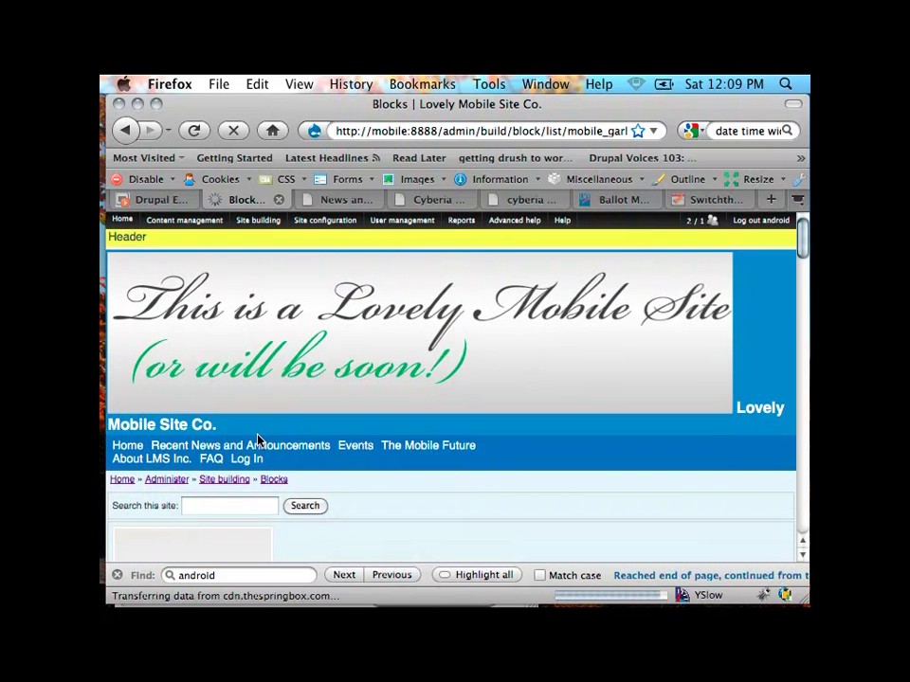
{"action": "scroll", "coordinate": [264, 459], "scroll_direction": "down", "scroll_amount": 3}
{"action": "scroll", "coordinate": [264, 458], "scroll_direction": "down", "scroll_amount": 10}
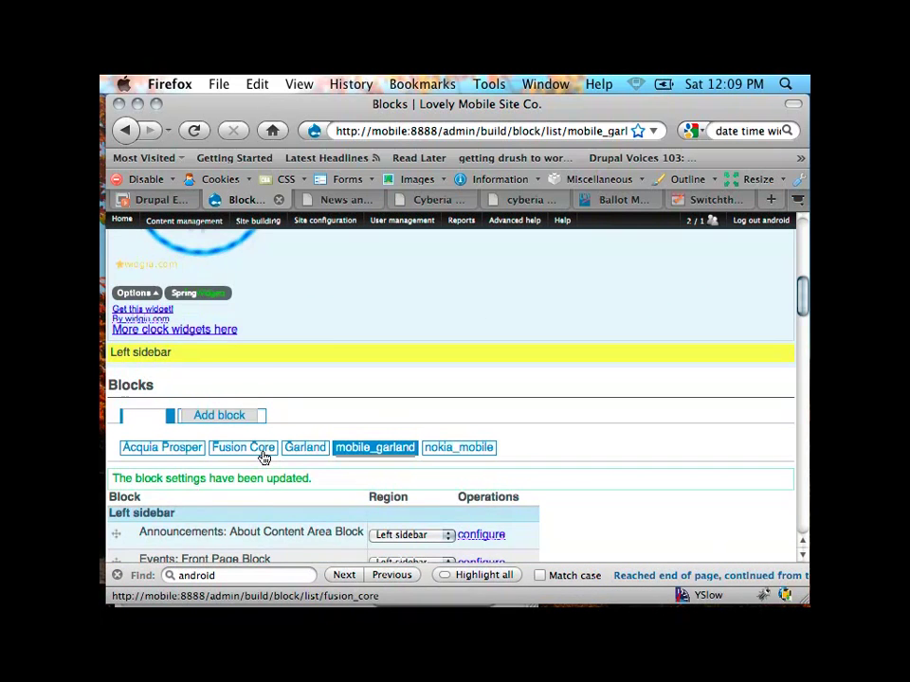
{"action": "scroll", "coordinate": [264, 456], "scroll_direction": "up", "scroll_amount": 13}
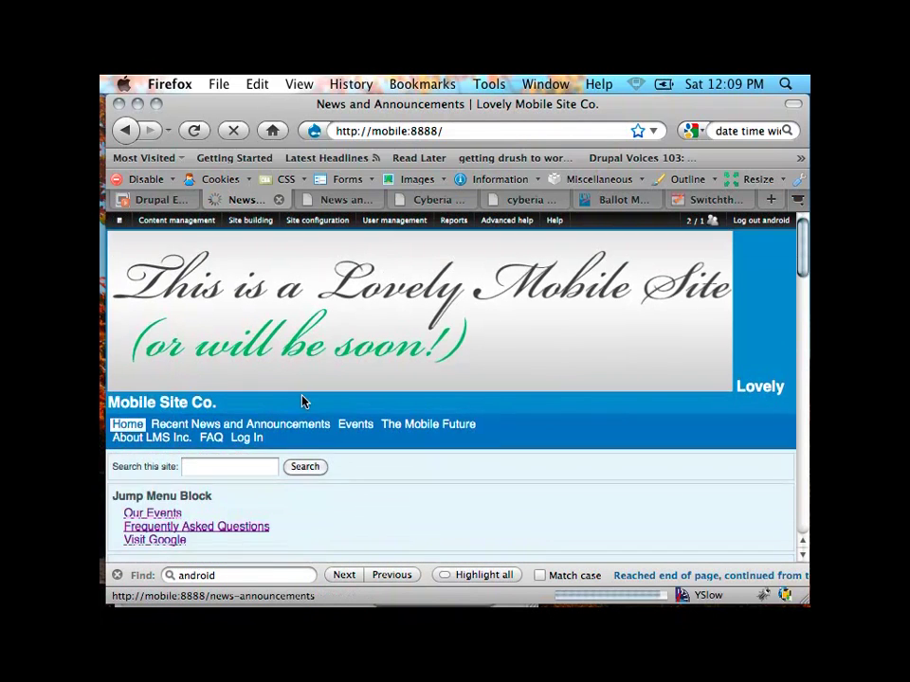
Step: Choose Acquia_prosper in the front page Theme dropdown and submit the switch
{"action": "scroll", "coordinate": [301, 400], "scroll_direction": "down", "scroll_amount": 10}
{"action": "scroll", "coordinate": [301, 400], "scroll_direction": "up", "scroll_amount": 2}
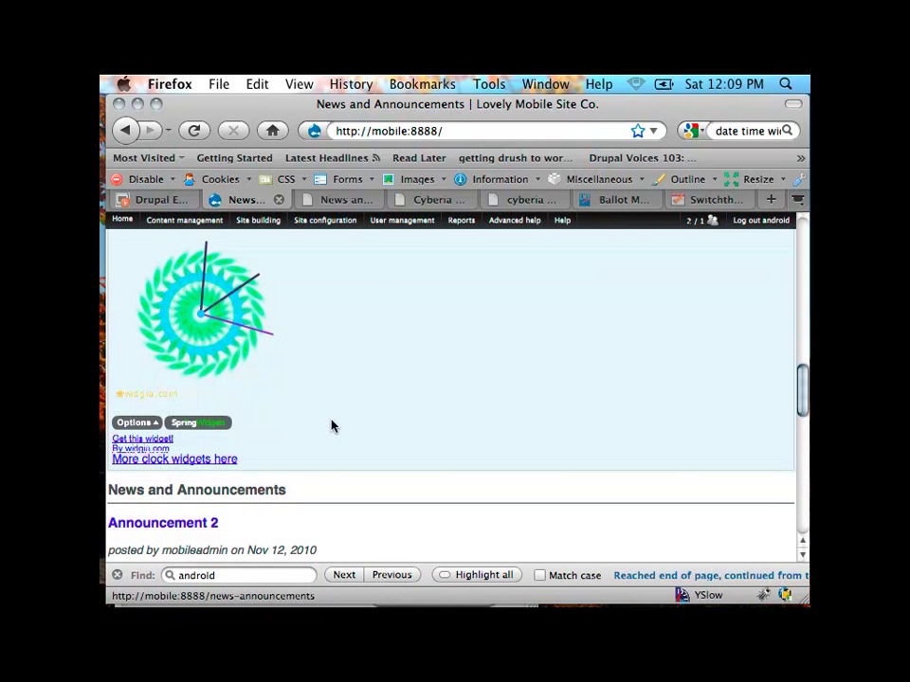
{"action": "scroll", "coordinate": [332, 426], "scroll_direction": "down", "scroll_amount": 10}
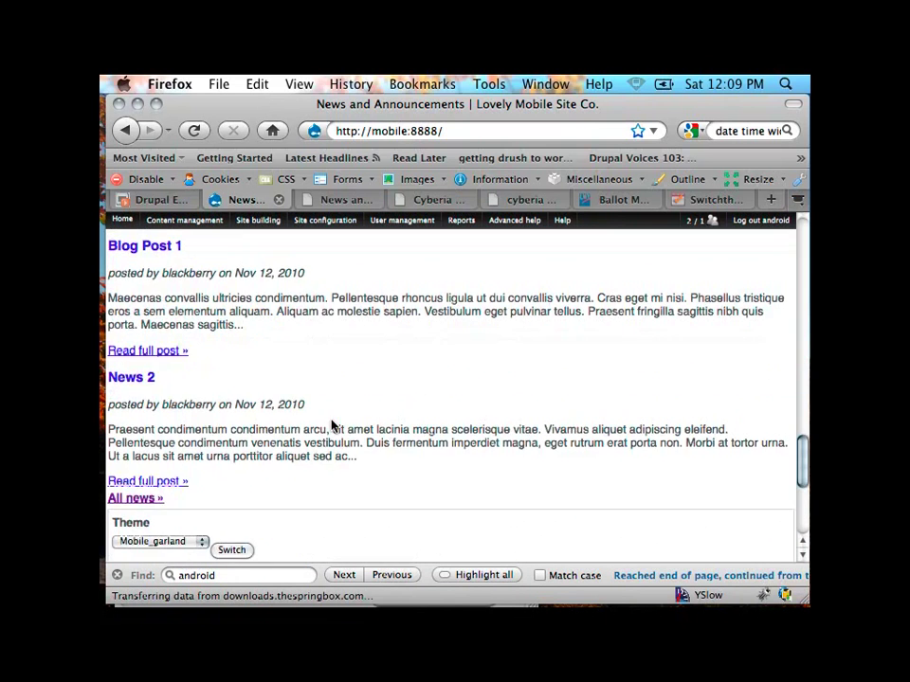
{"action": "scroll", "coordinate": [331, 423], "scroll_direction": "down", "scroll_amount": 4}
{"action": "left_click", "coordinate": [160, 364]}
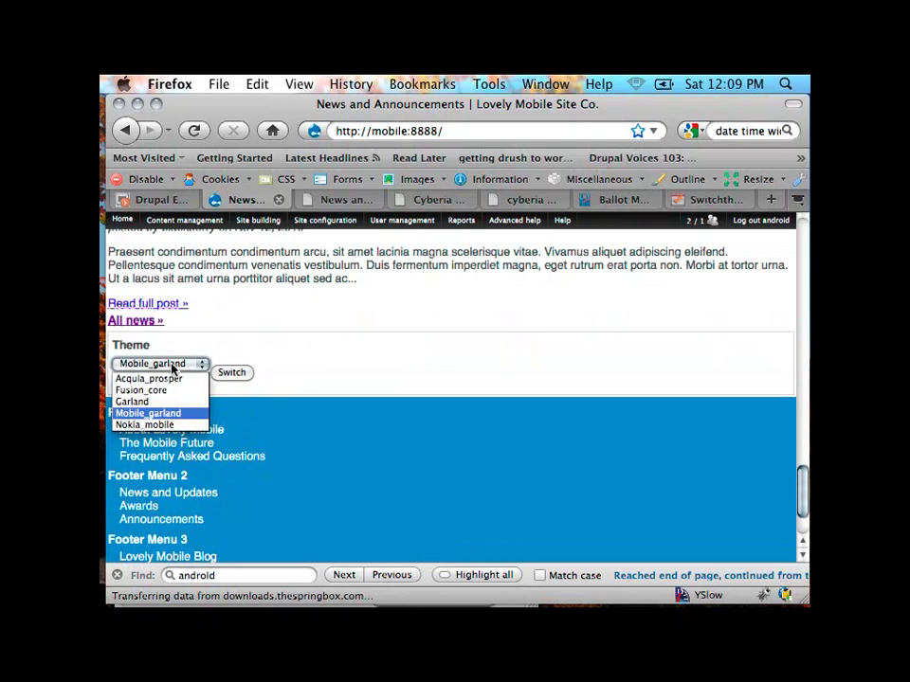
{"action": "left_click", "coordinate": [171, 379]}
{"action": "left_click", "coordinate": [248, 373]}
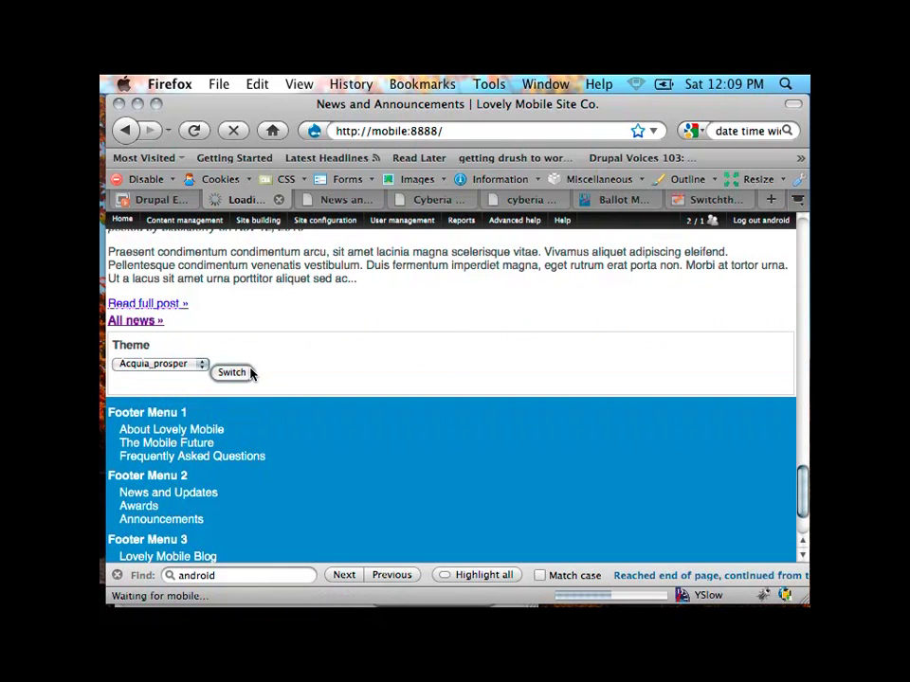
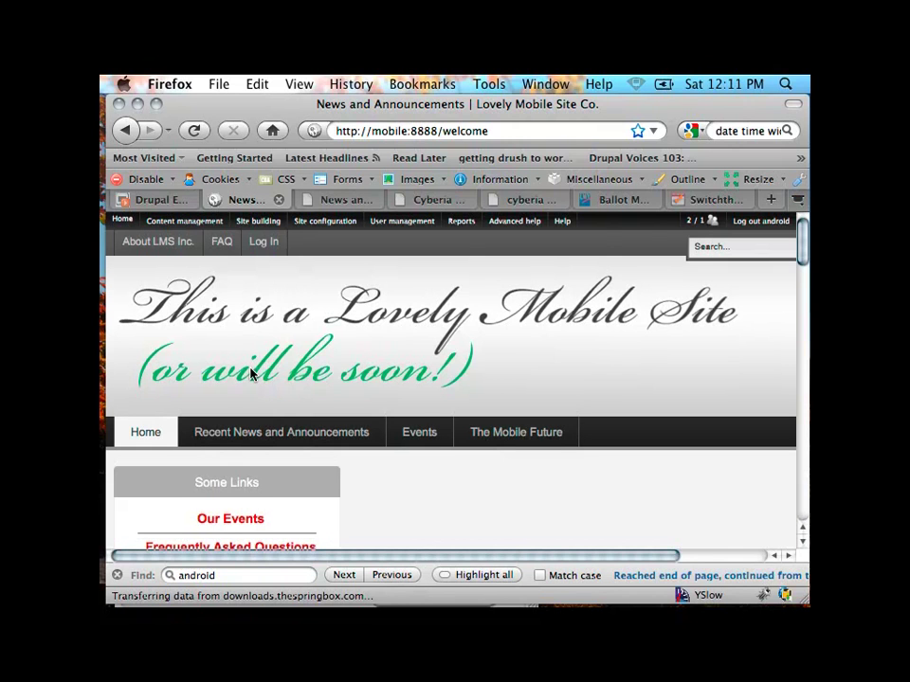
Step: Return to the Switchtheme browser settings page and scroll to its top
{"action": "right_click", "coordinate": [706, 203]}
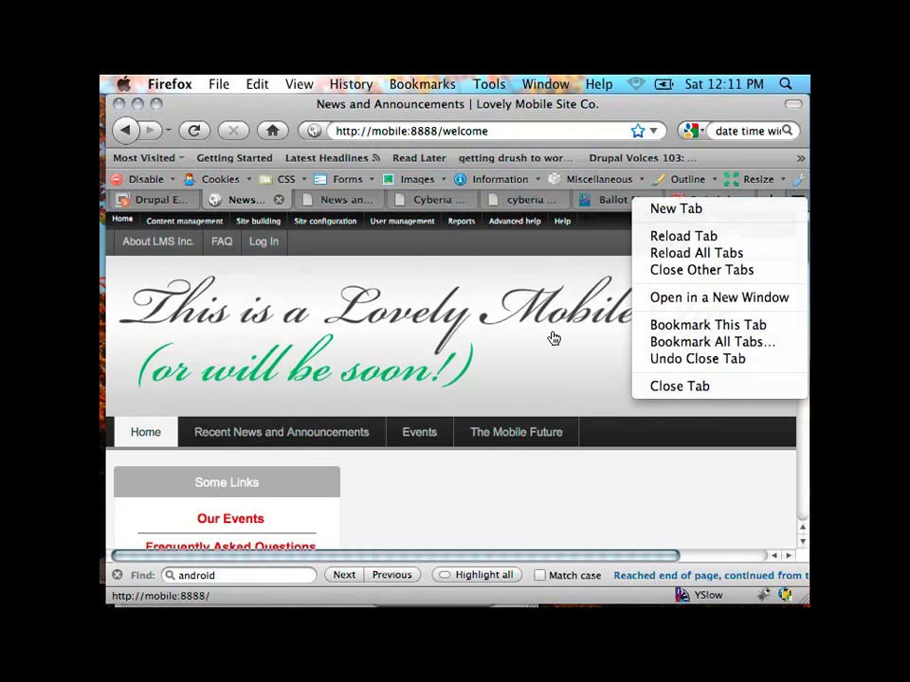
{"action": "left_click", "coordinate": [553, 339]}
{"action": "right_click", "coordinate": [713, 209]}
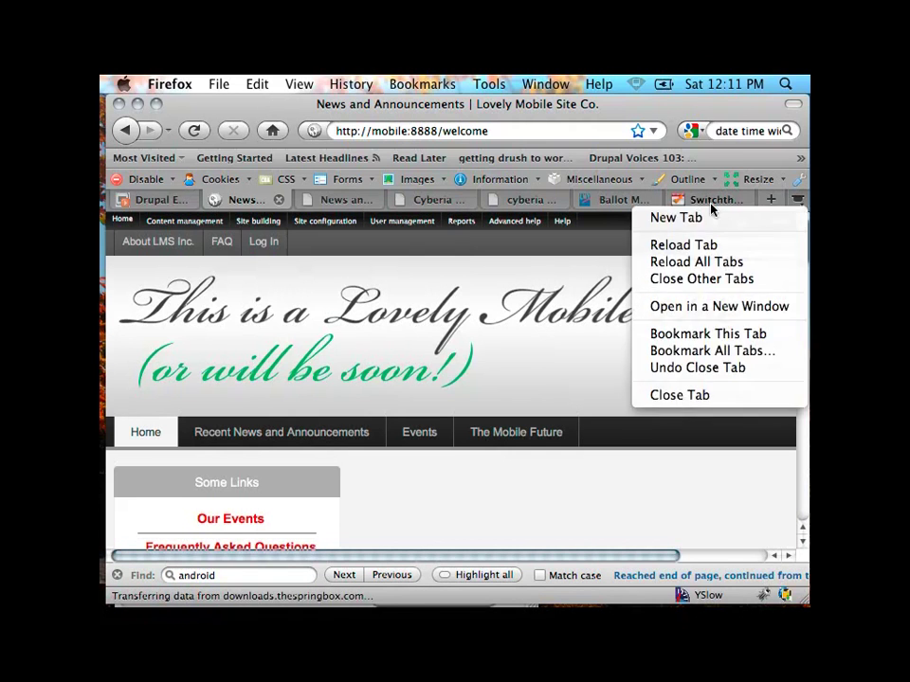
{"action": "left_click", "coordinate": [705, 206]}
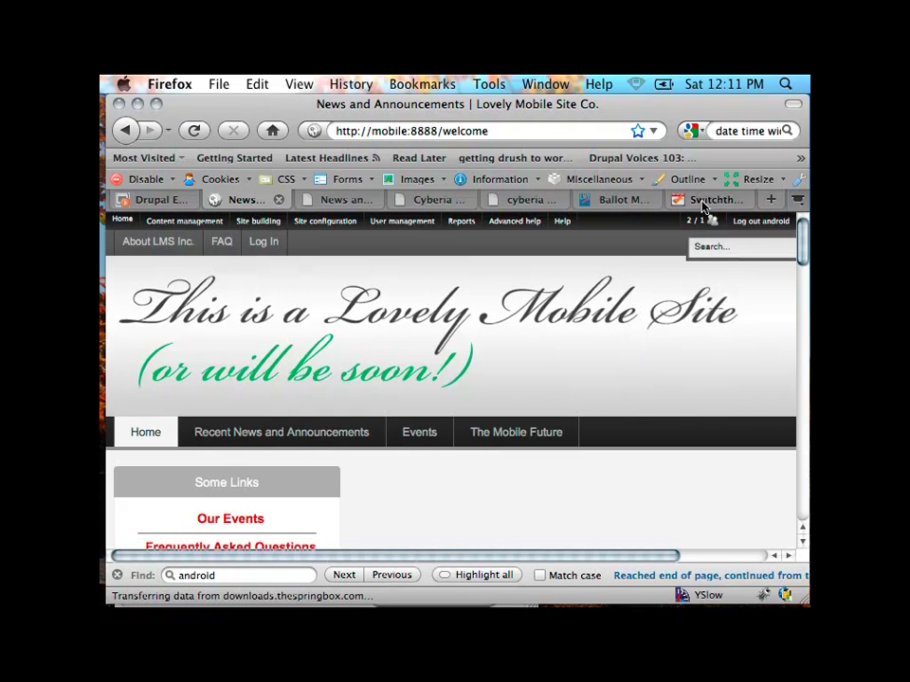
{"action": "left_click", "coordinate": [705, 205]}
{"action": "scroll", "coordinate": [269, 378], "scroll_direction": "up", "scroll_amount": 5}
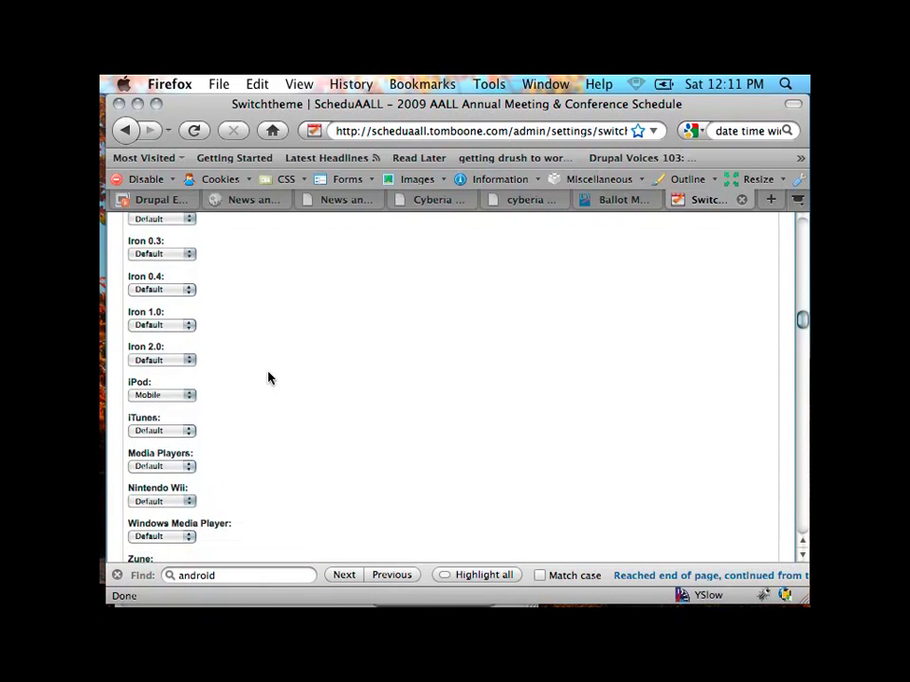
{"action": "scroll", "coordinate": [268, 378], "scroll_direction": "up", "scroll_amount": 15}
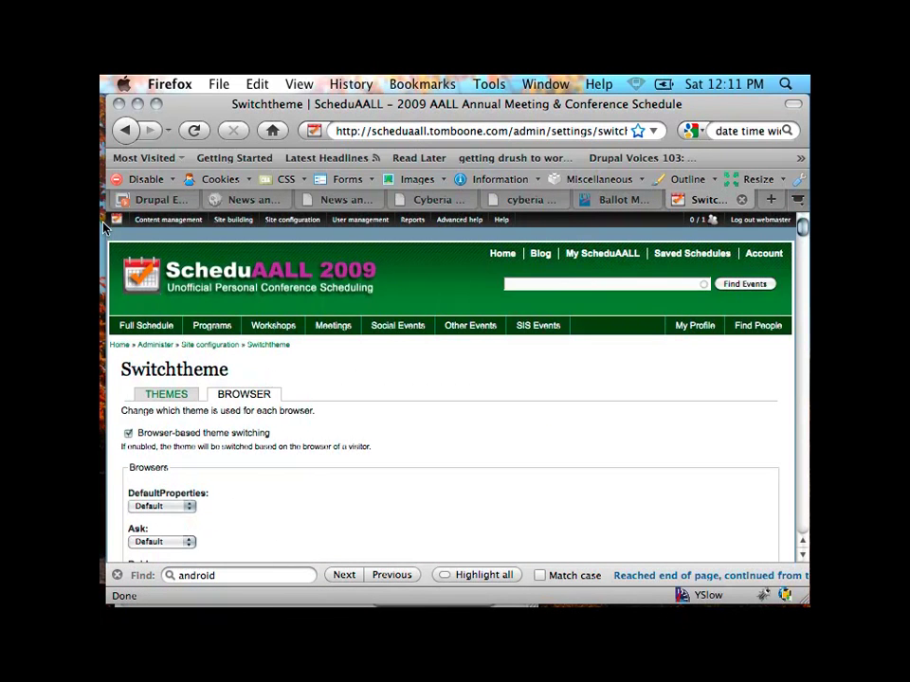
Step: Flush all of the site's caches from the admin-menu dropdown
{"action": "mouse_move", "coordinate": [116, 220]}
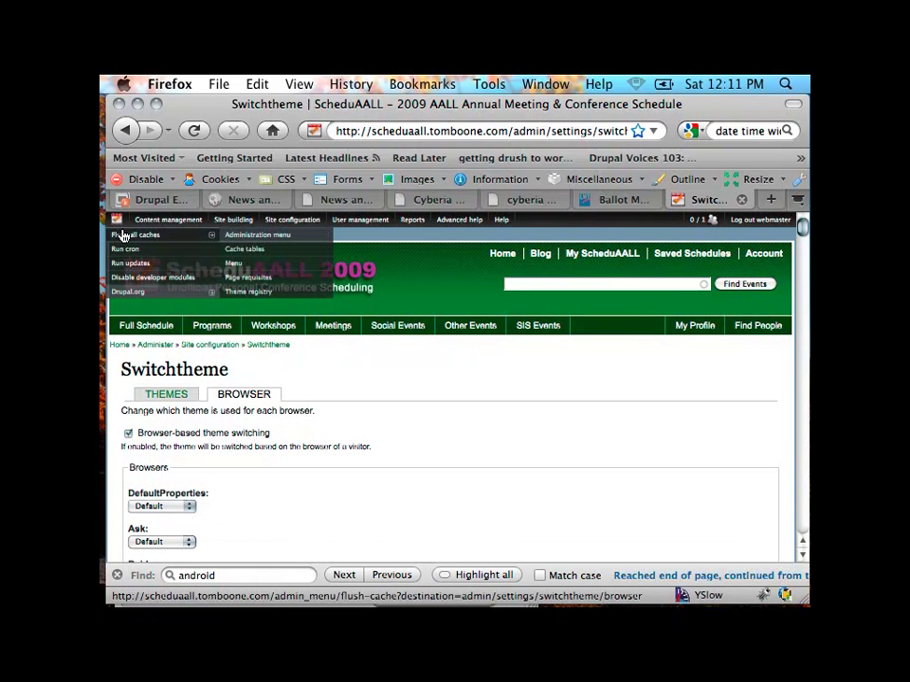
{"action": "right_click", "coordinate": [127, 241]}
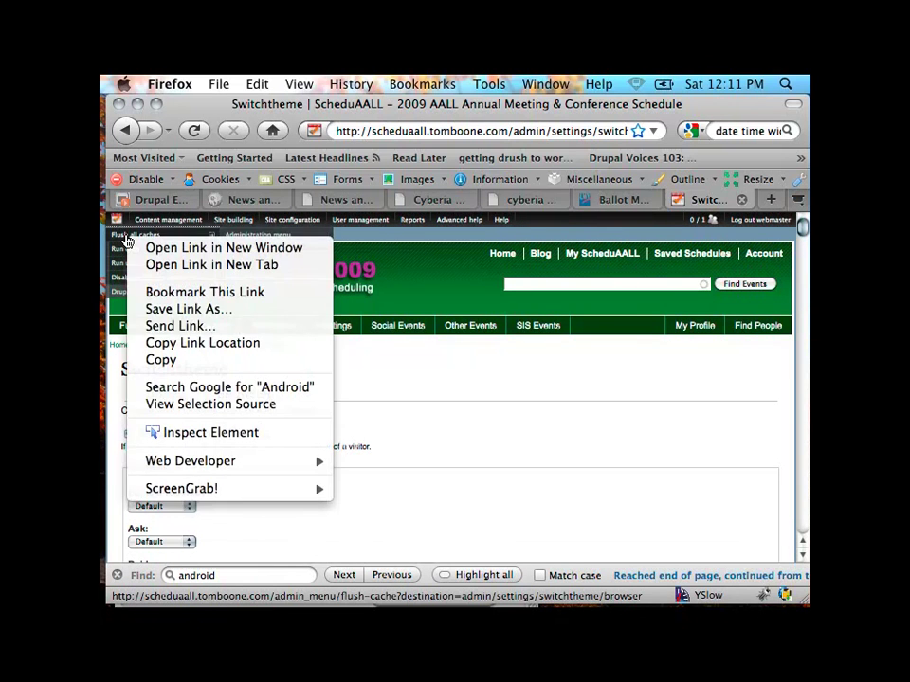
{"action": "left_click", "coordinate": [119, 241]}
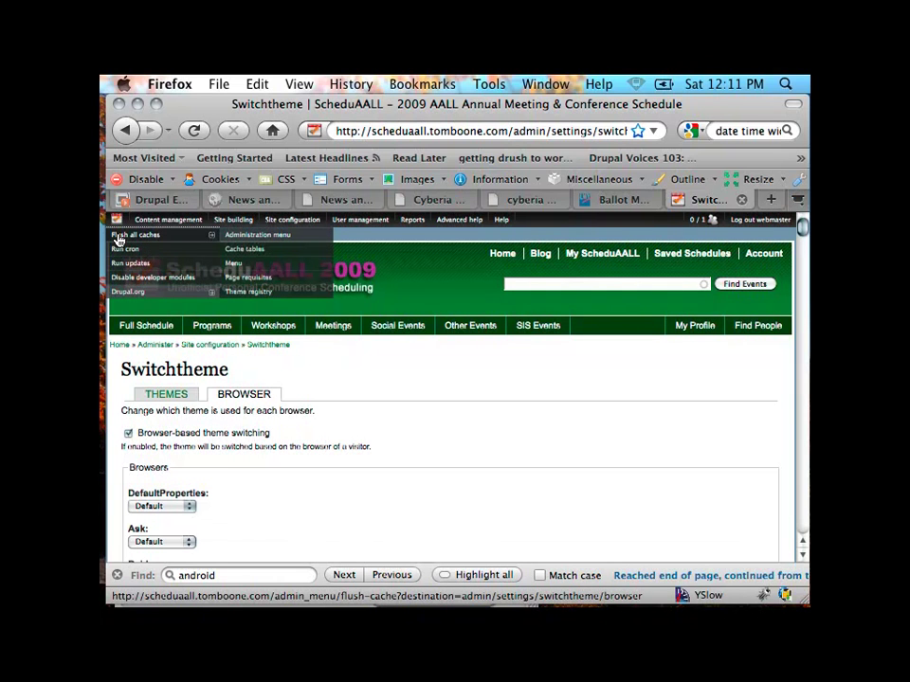
{"action": "left_click", "coordinate": [118, 241]}
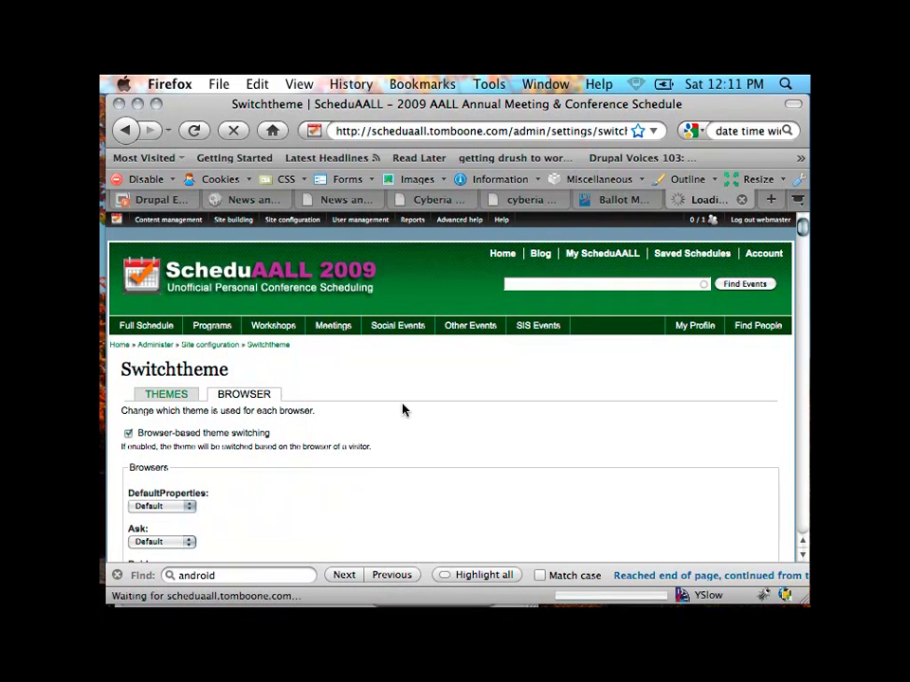
{"action": "mouse_move", "coordinate": [104, 325]}
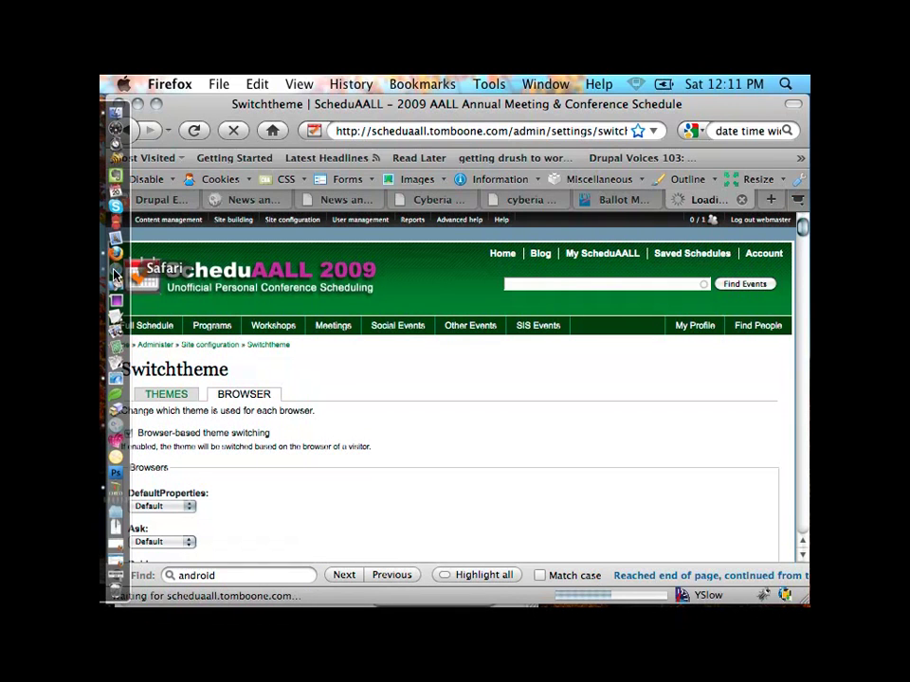
Step: Bring Safari to the front with a new blank tab
{"action": "right_click", "coordinate": [115, 253]}
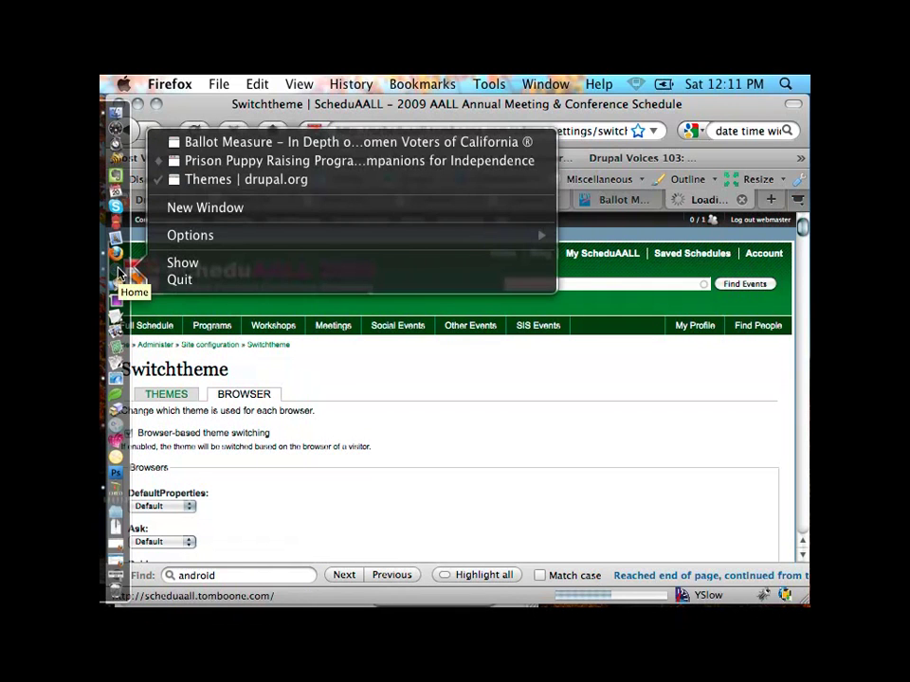
{"action": "left_click", "coordinate": [119, 272]}
{"action": "left_click", "coordinate": [118, 271]}
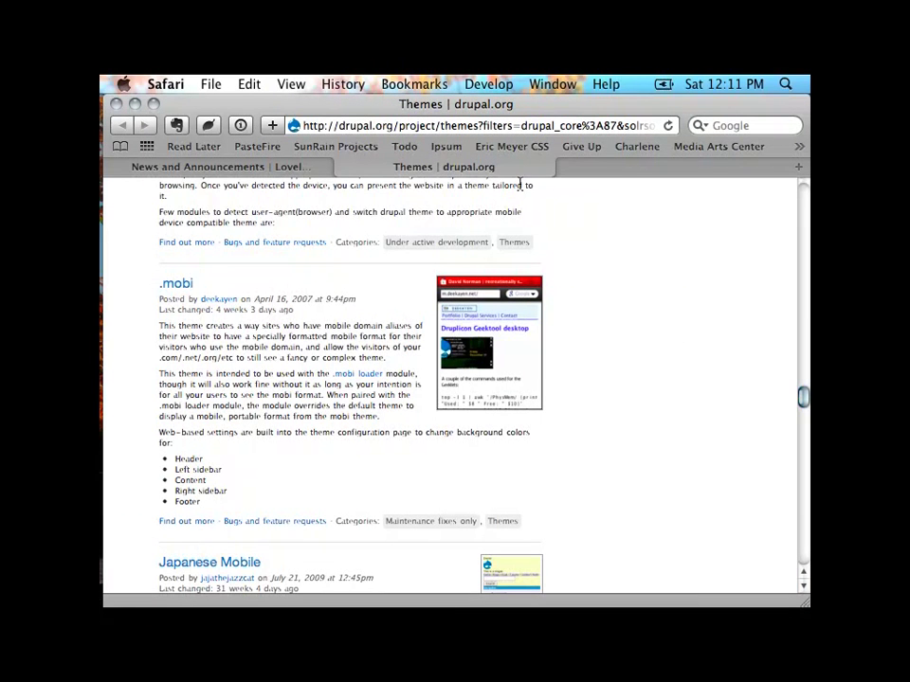
{"action": "double_click", "coordinate": [636, 166]}
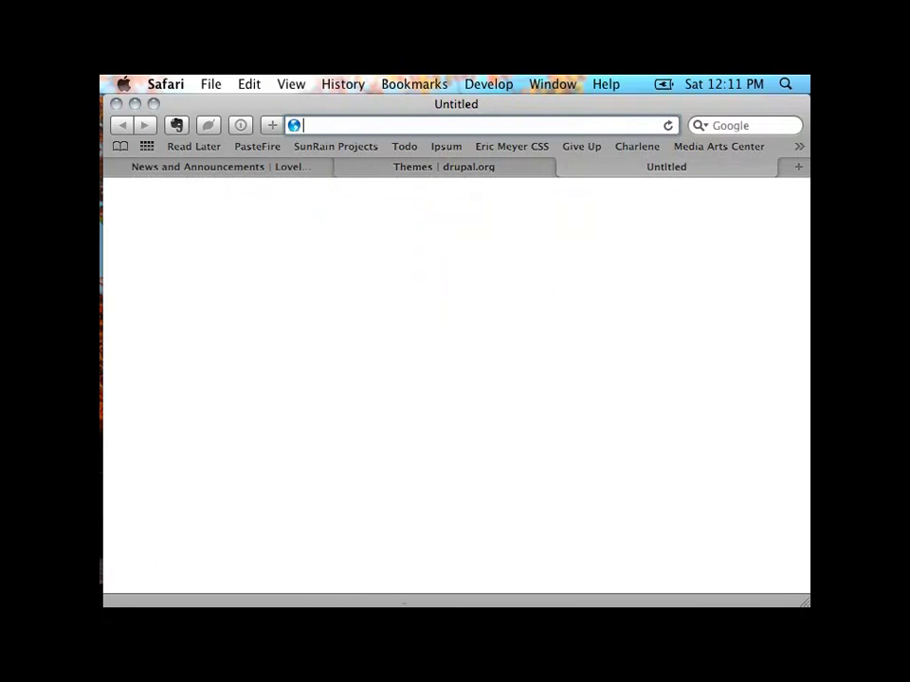
{"action": "mouse_move", "coordinate": [106, 292]}
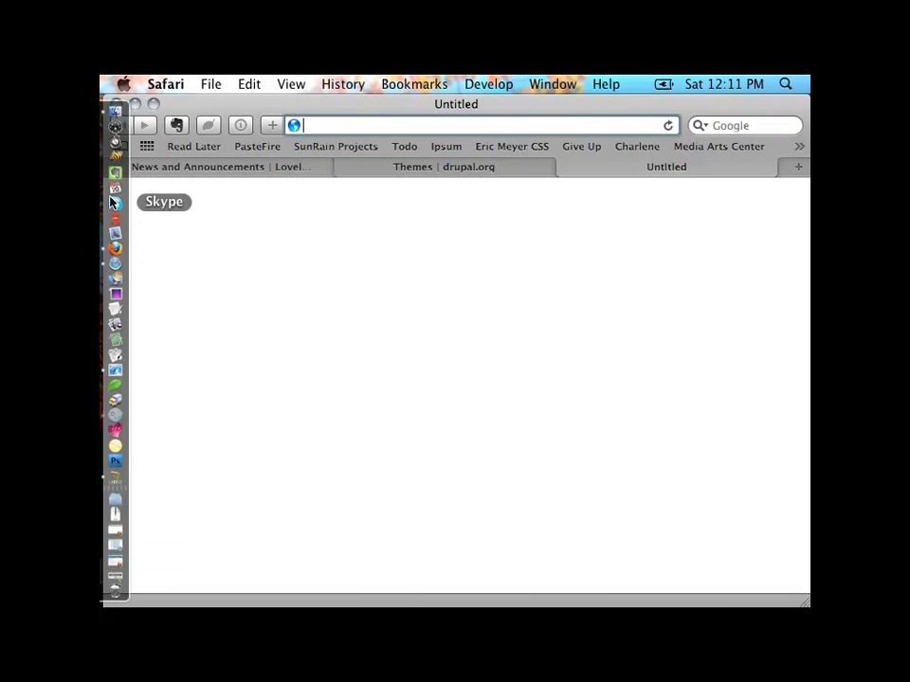
{"action": "left_click", "coordinate": [116, 249]}
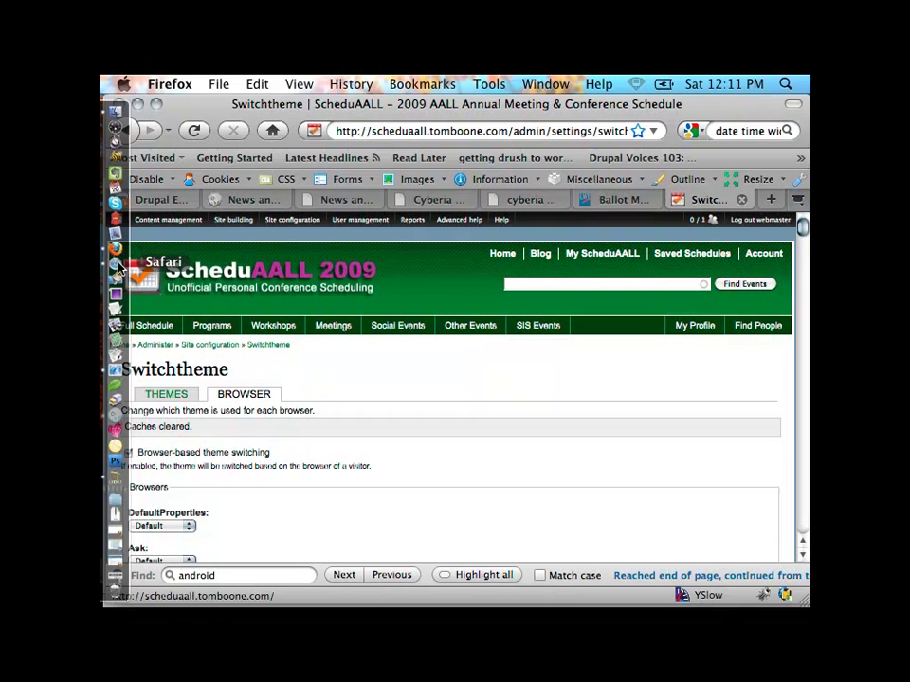
{"action": "left_click", "coordinate": [118, 267]}
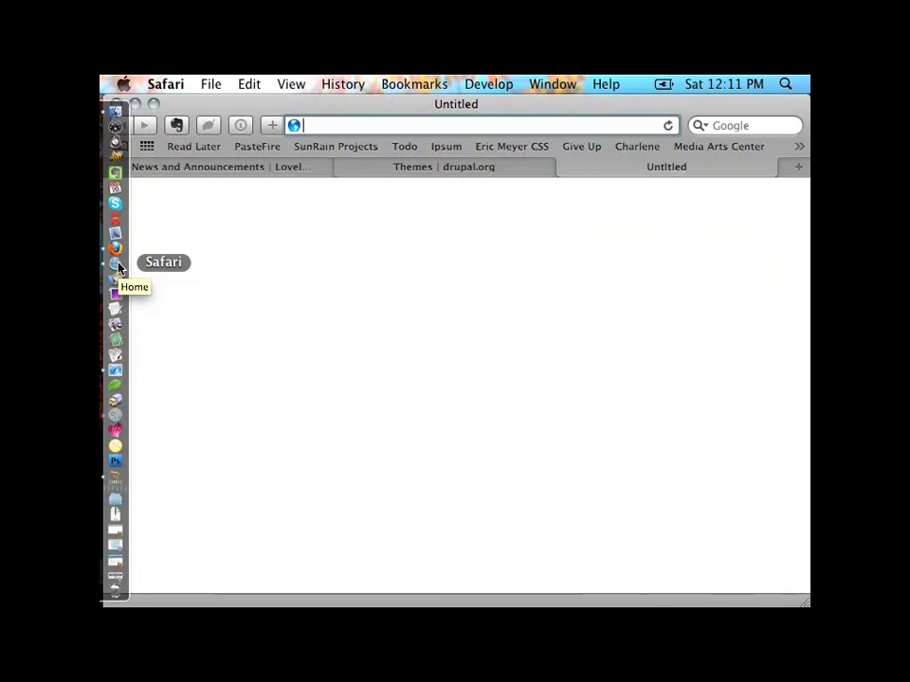
Step: Load scheduaall.tomboone.com in the new Safari tab
{"action": "left_click", "coordinate": [493, 122]}
{"action": "type", "text": "schedu"}
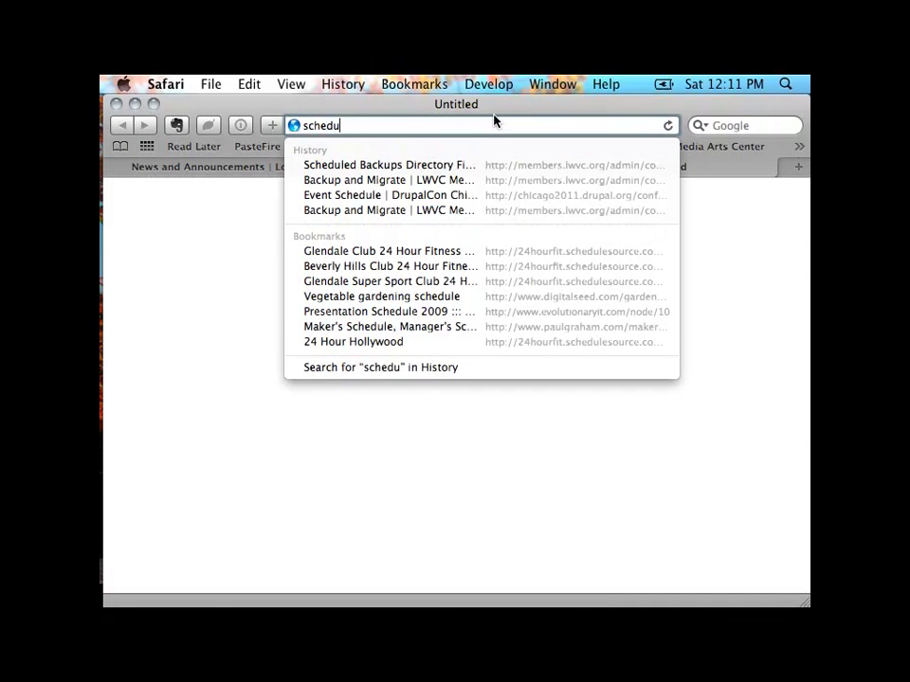
{"action": "type", "text": "aall."}
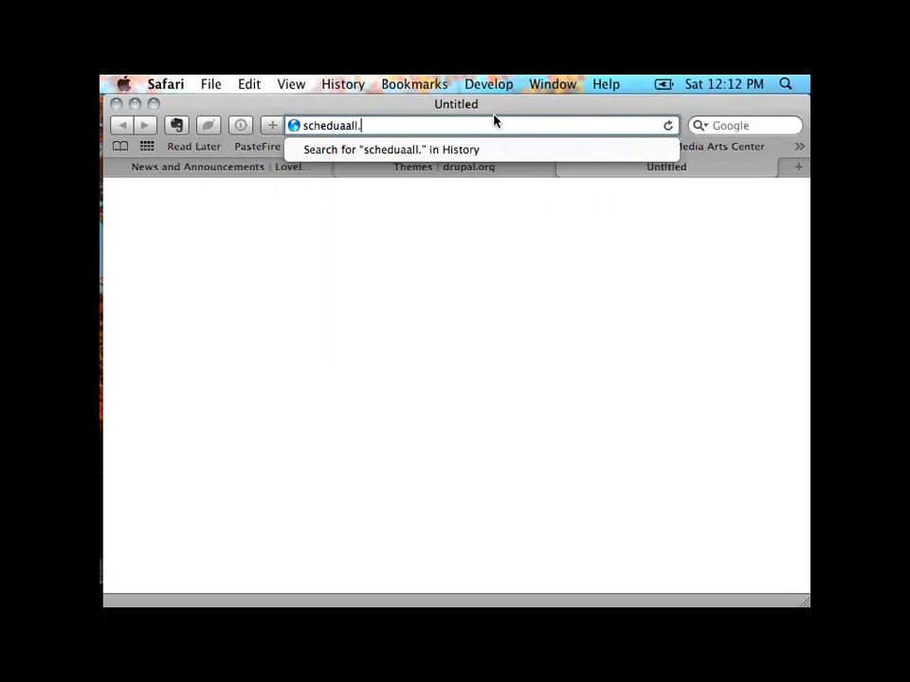
{"action": "type", "text": "tomboone."}
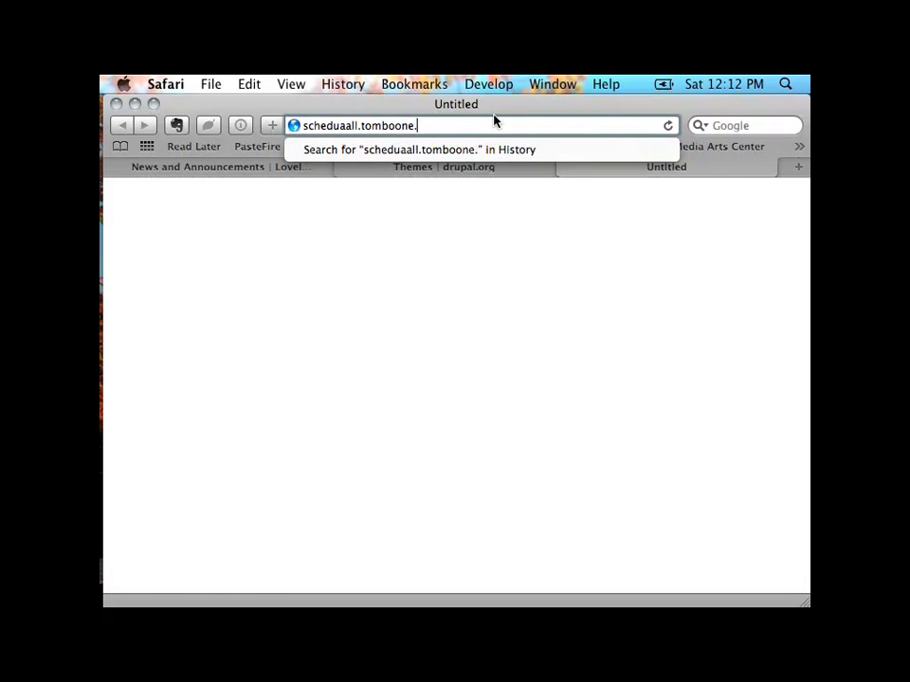
{"action": "type", "text": "com"}
{"action": "key", "text": "Return"}
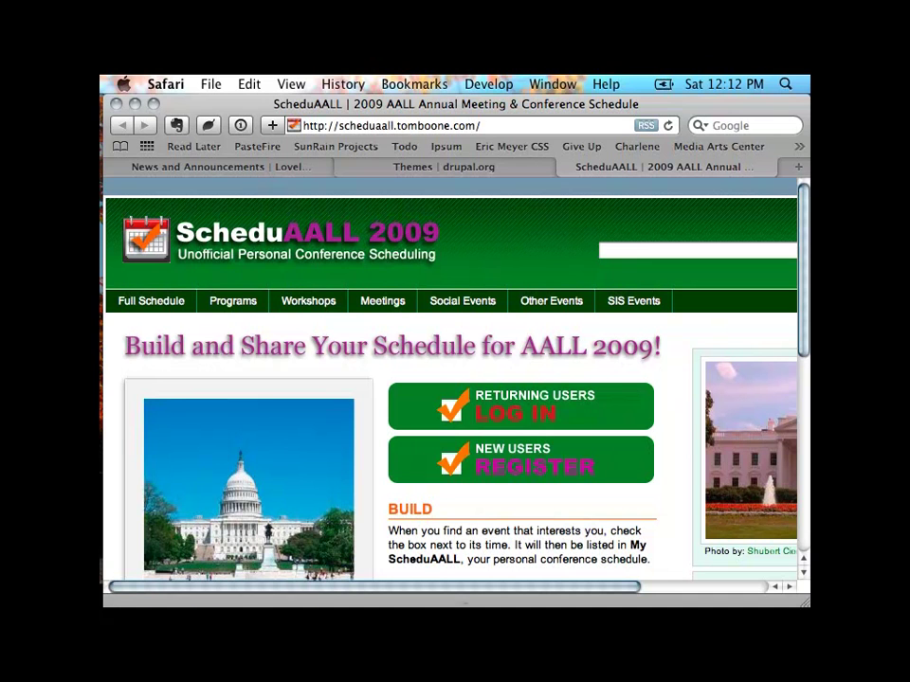
{"action": "mouse_move", "coordinate": [112, 151]}
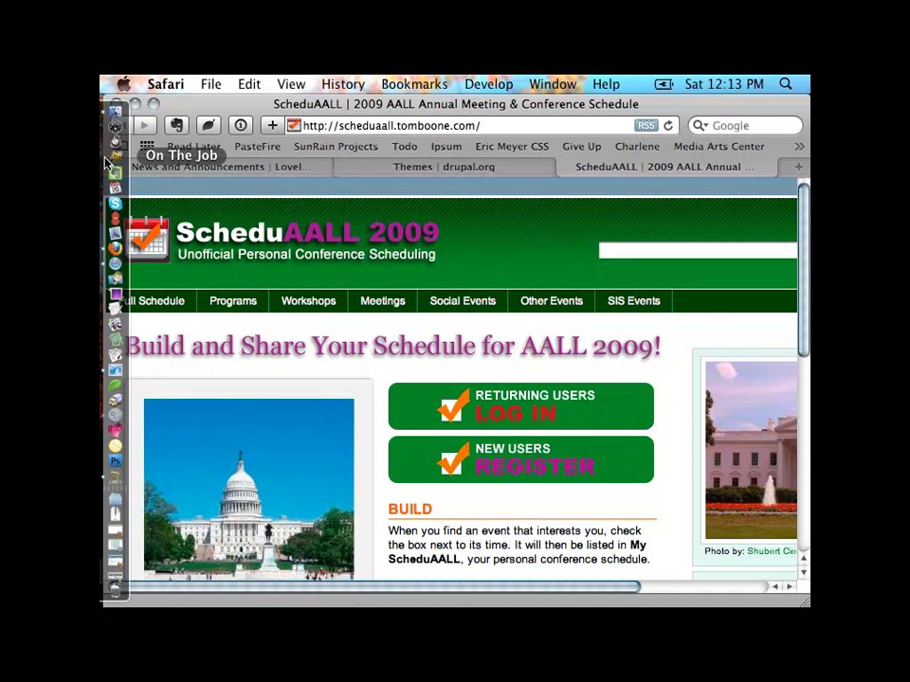
Step: Back in Firefox's Switchtheme page, flush all of the site's caches again
{"action": "right_click", "coordinate": [119, 252]}
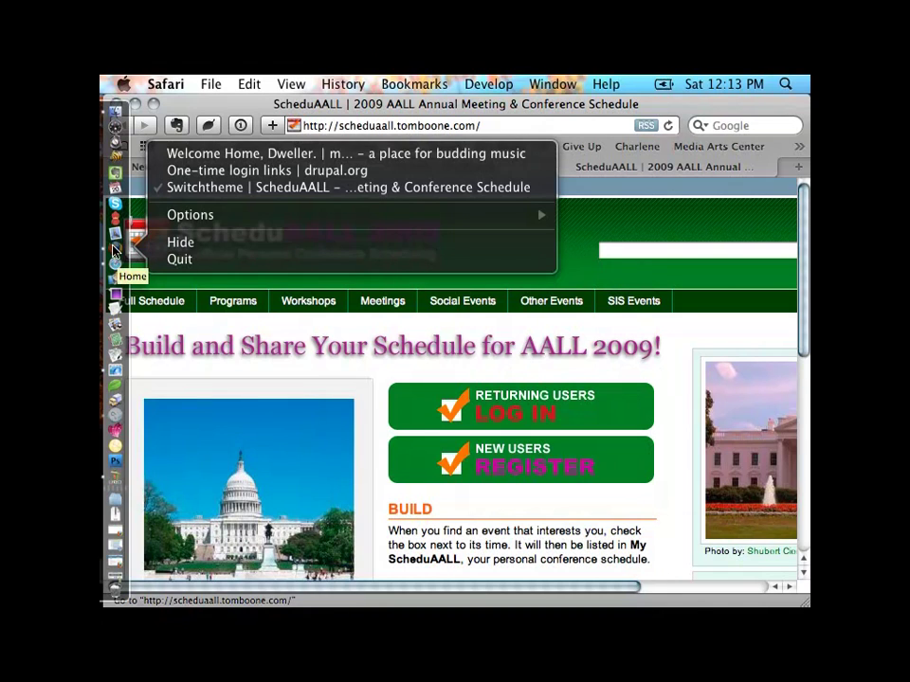
{"action": "left_click", "coordinate": [115, 250]}
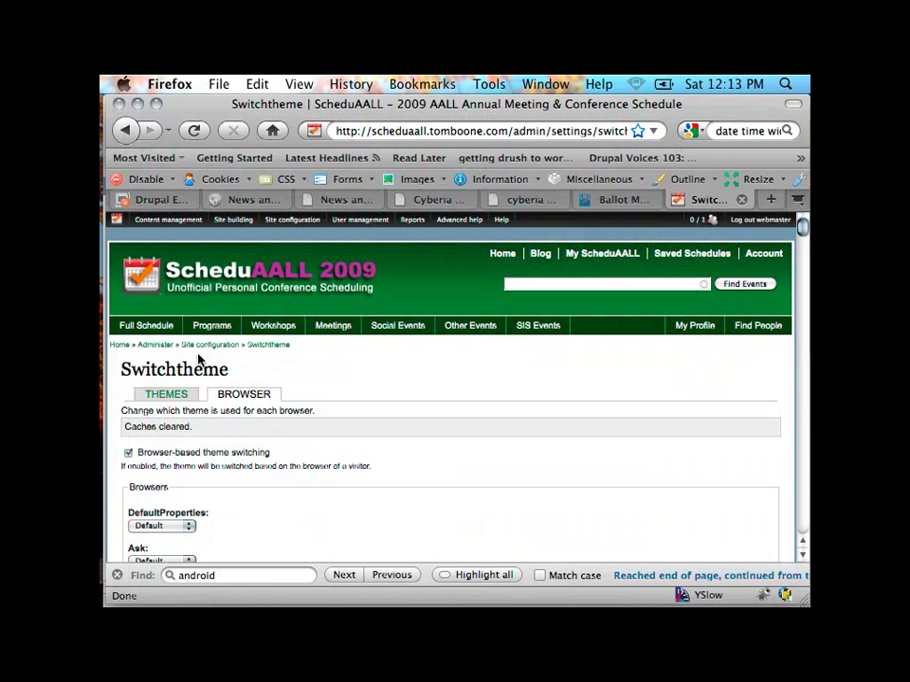
{"action": "mouse_move", "coordinate": [117, 221]}
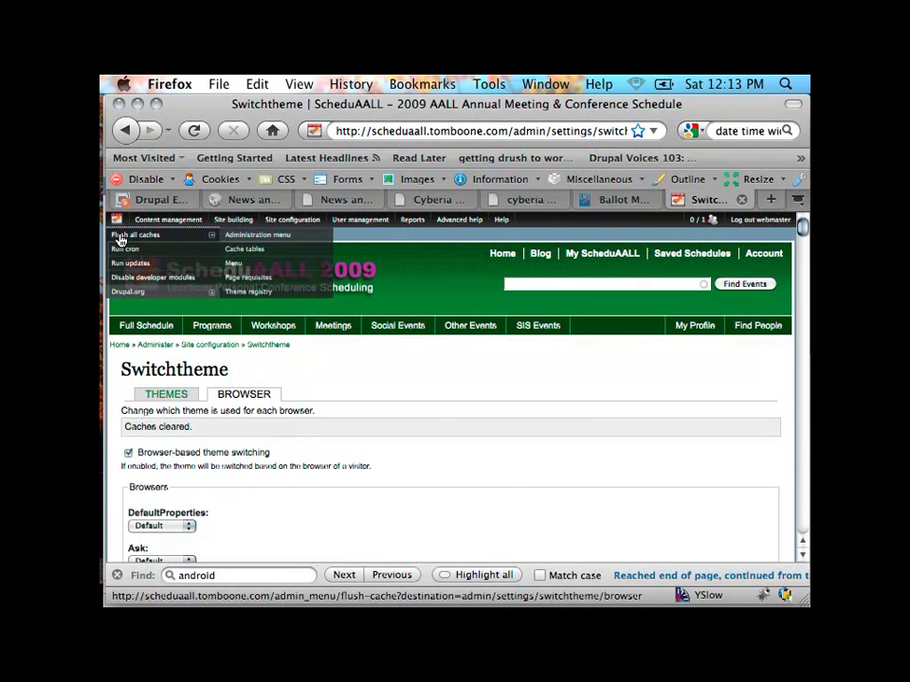
{"action": "left_click", "coordinate": [121, 238]}
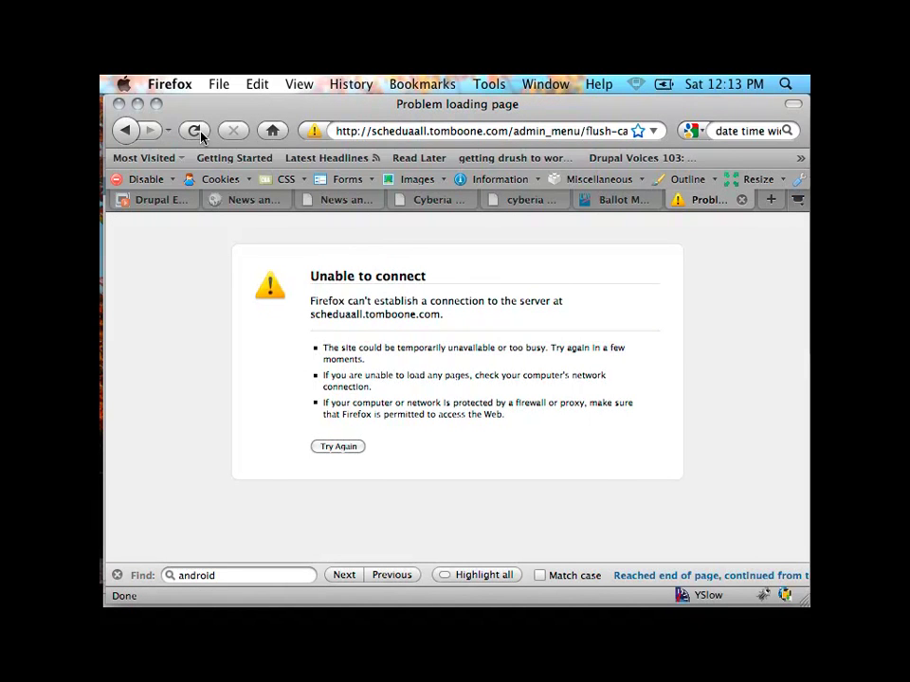
Step: Reconnect to a Wi-Fi network from the AirPort menu and retry the admin settings page
{"action": "key", "text": "super+r"}
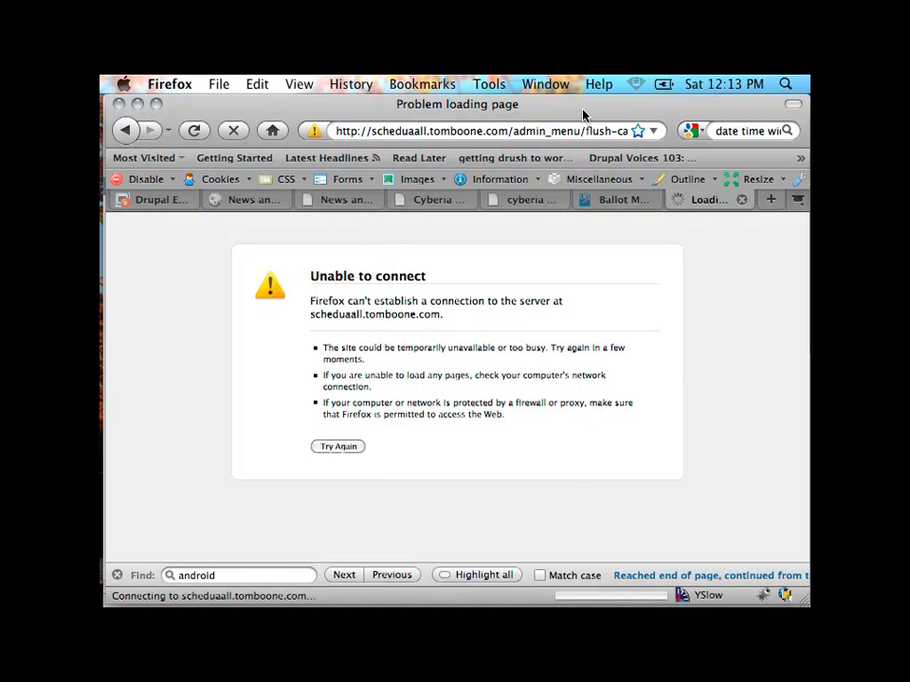
{"action": "left_click", "coordinate": [634, 84]}
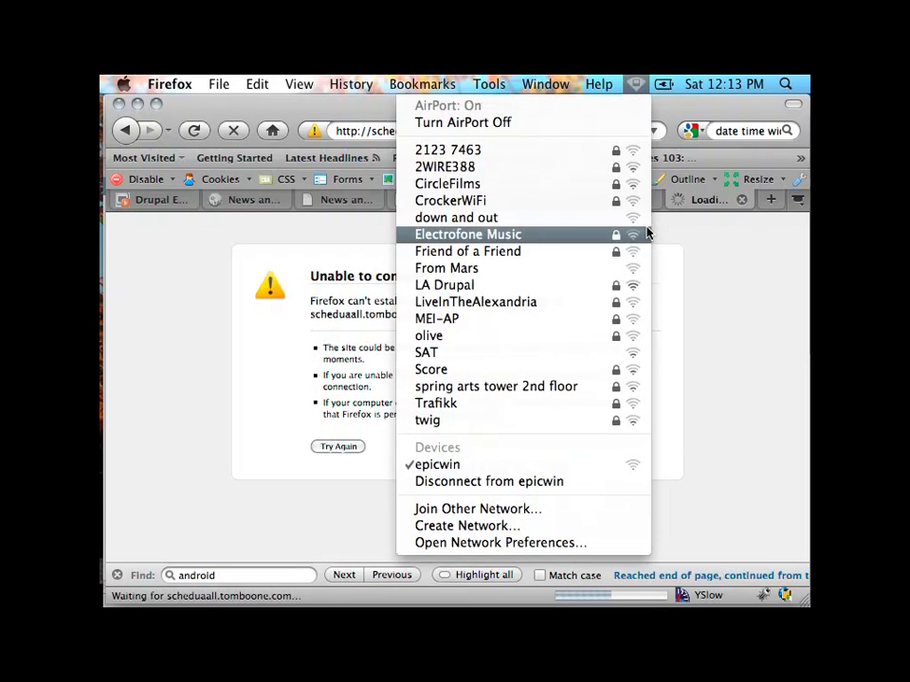
{"action": "left_click", "coordinate": [638, 84]}
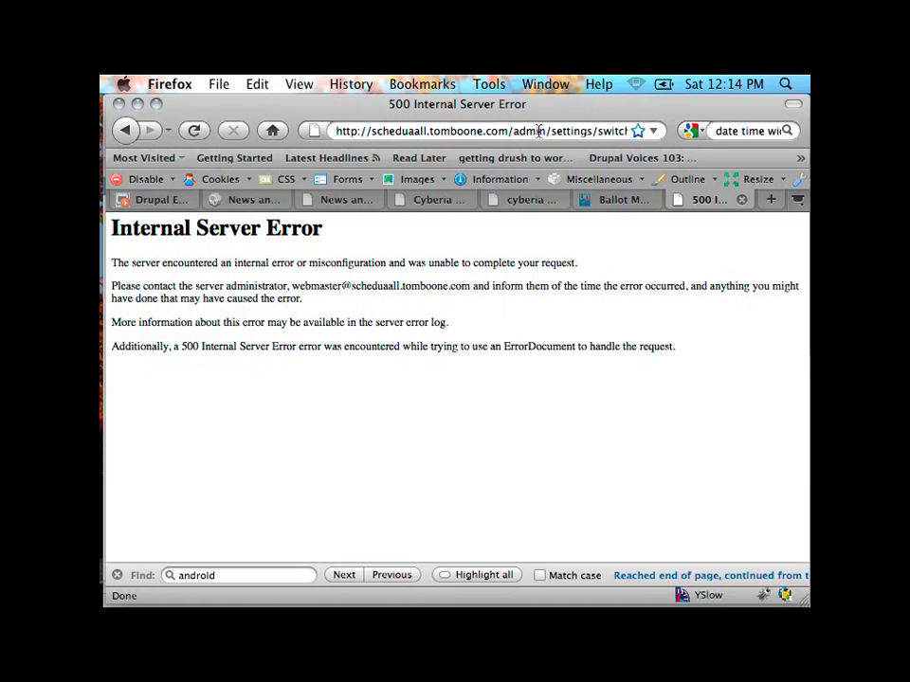
{"action": "mouse_move", "coordinate": [106, 176]}
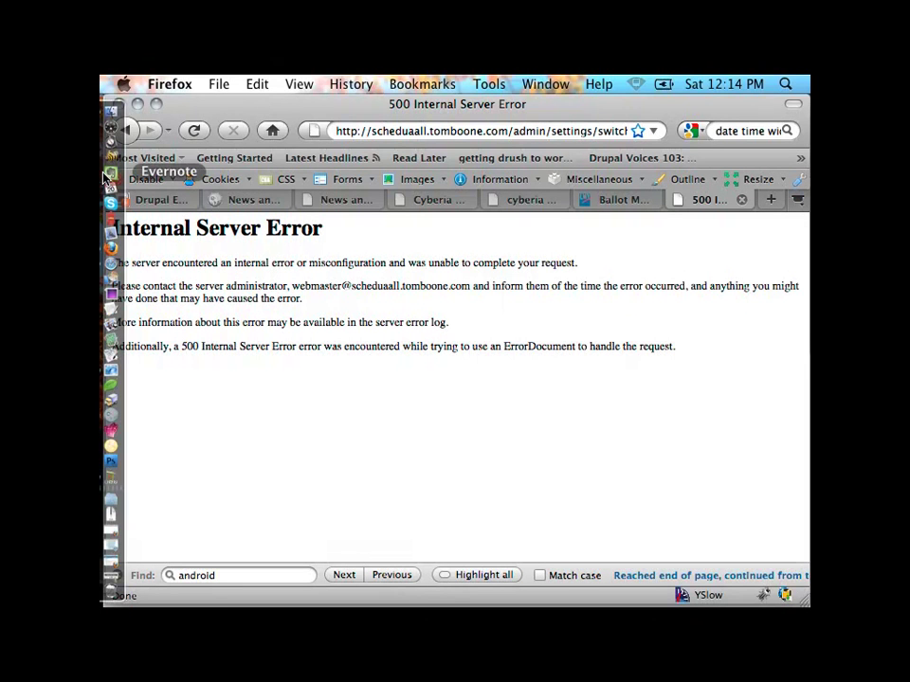
{"action": "right_click", "coordinate": [116, 269]}
Step: Reload scheduaall.tomboone.com in Safari, showing only Log In and Full Schedule links, then return to Firefox
{"action": "key", "text": "Escape"}
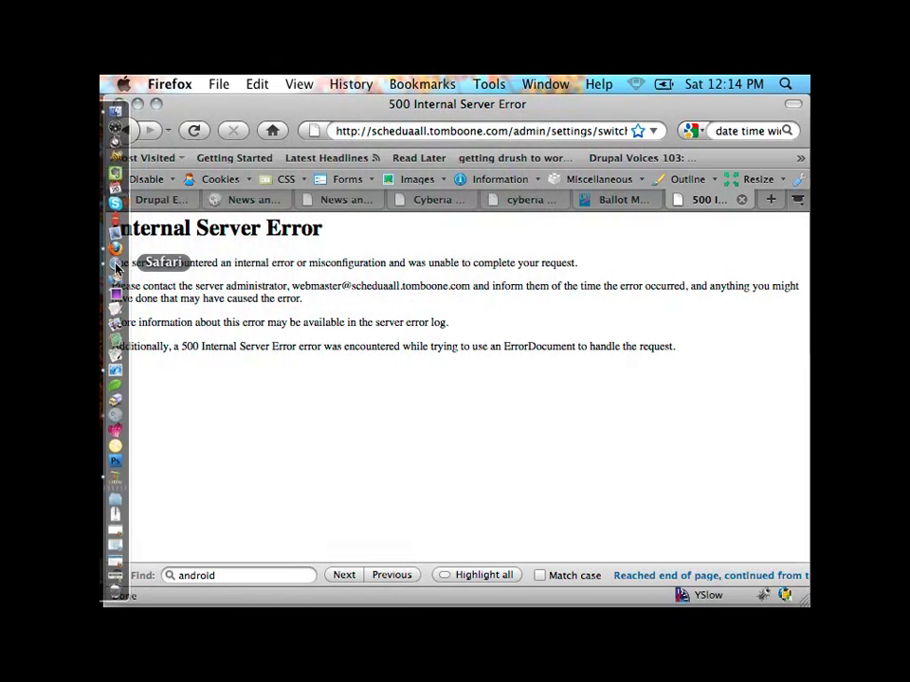
{"action": "left_click", "coordinate": [116, 269]}
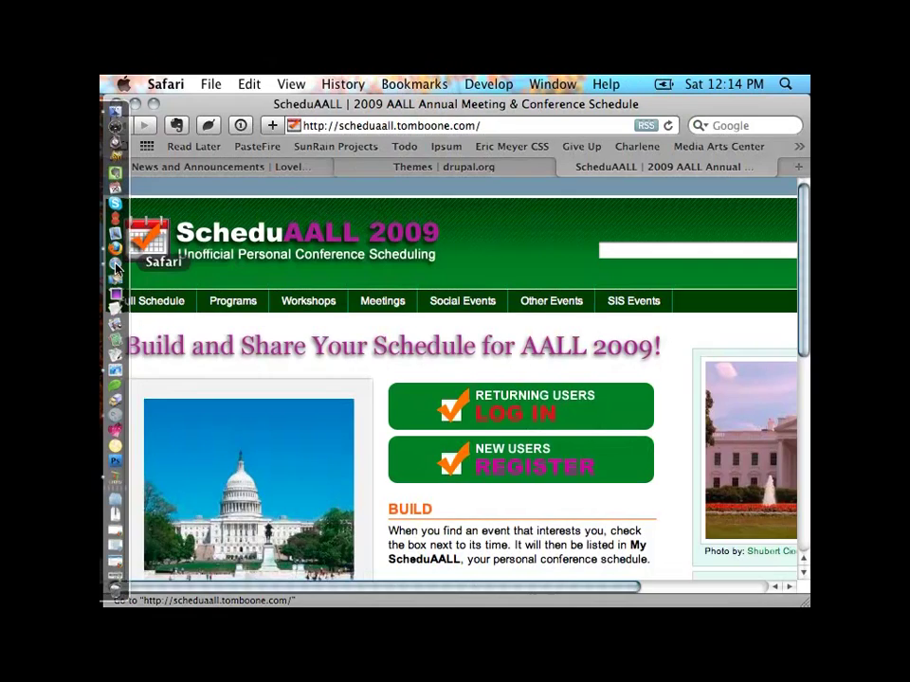
{"action": "left_click", "coordinate": [666, 128]}
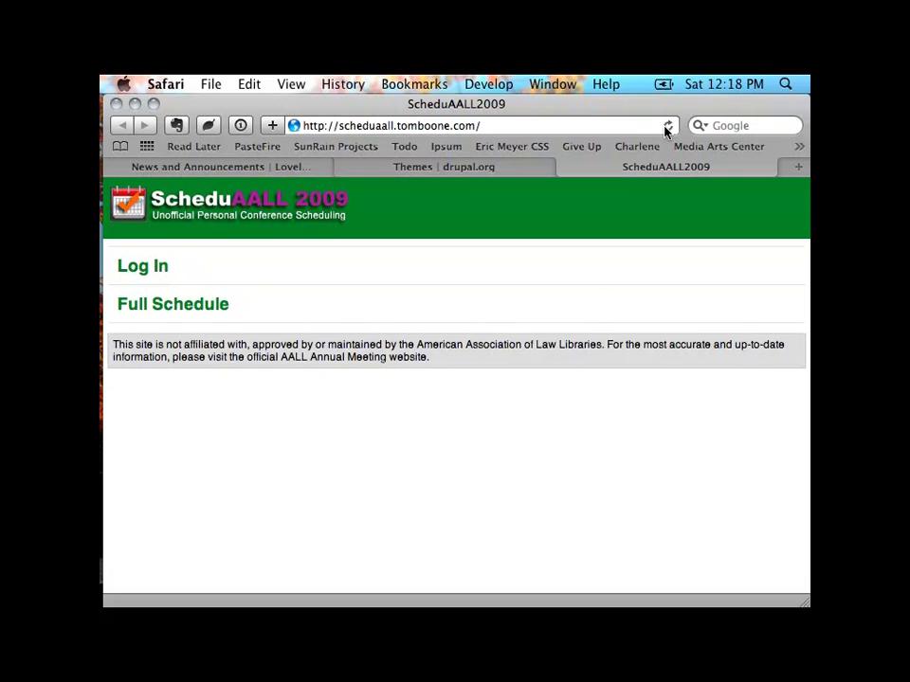
{"action": "mouse_move", "coordinate": [106, 245]}
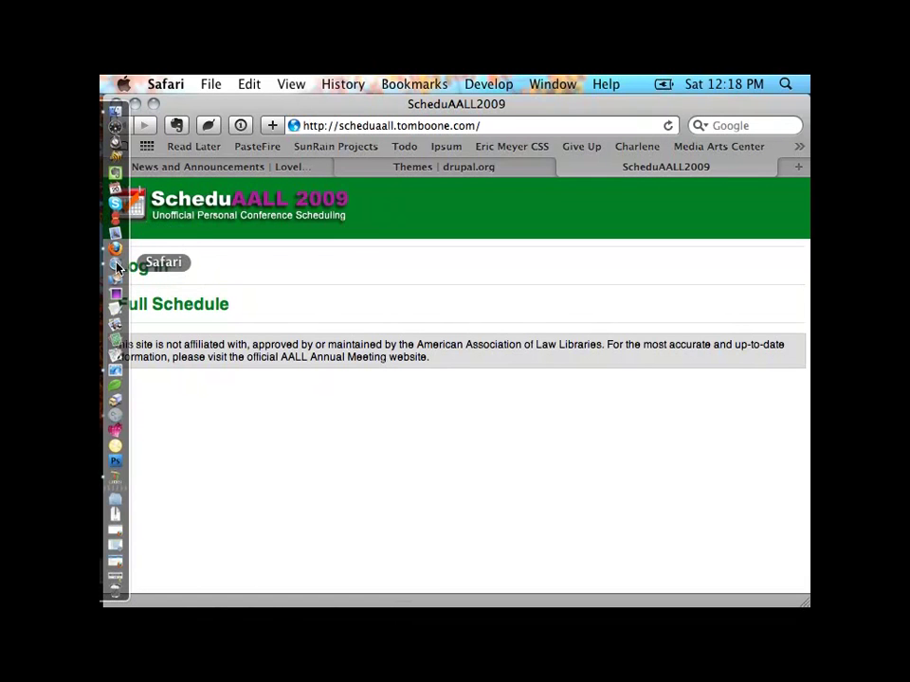
{"action": "left_click", "coordinate": [114, 249]}
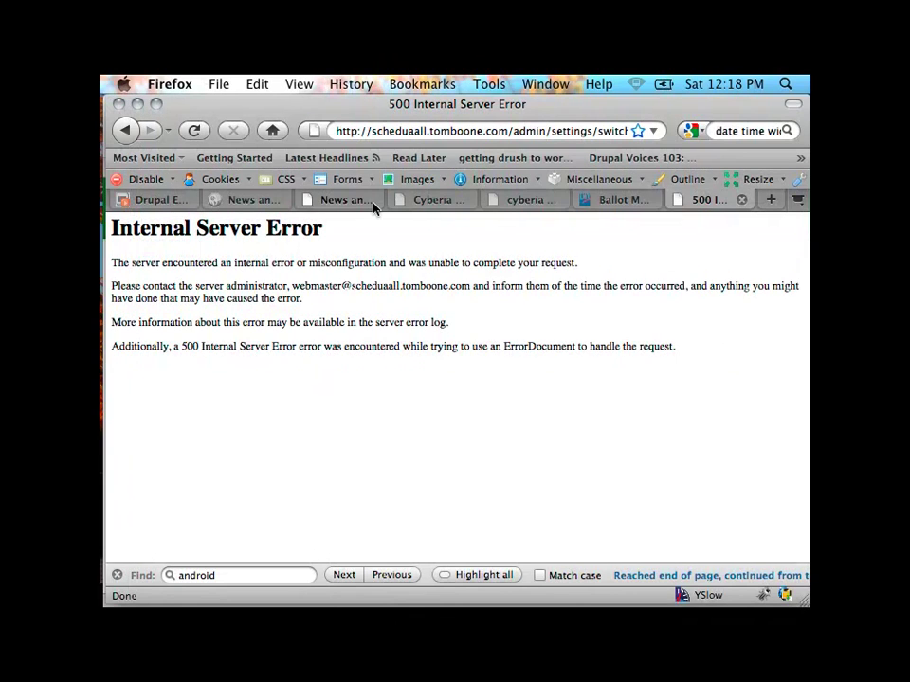
Step: Delete admin/settings/switchtheme/browser from the Firefox address and load the scheduaall.tomboone.com root
{"action": "right_click", "coordinate": [515, 135]}
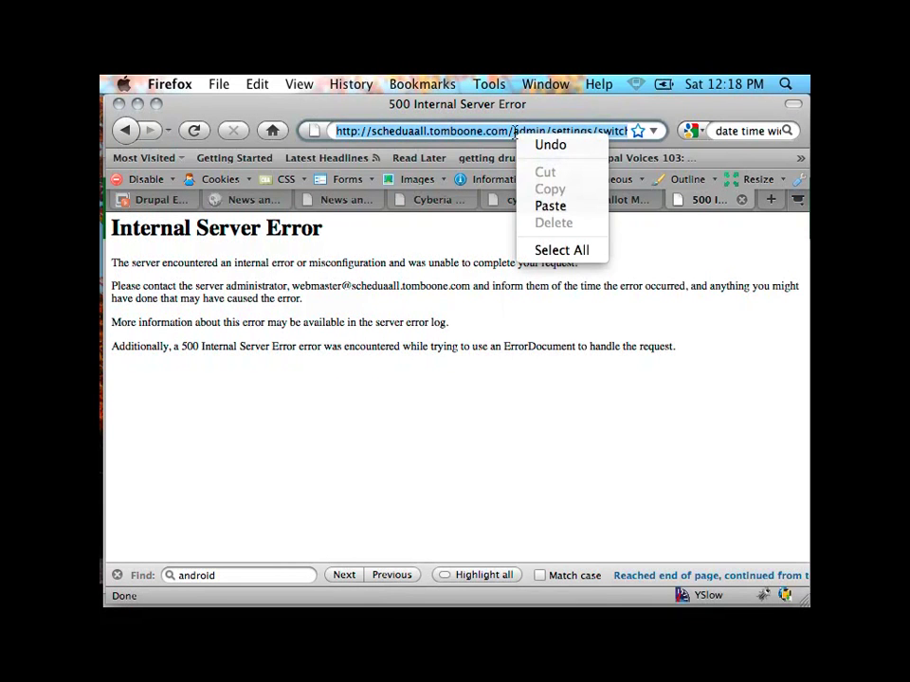
{"action": "left_click", "coordinate": [514, 132]}
{"action": "left_click", "coordinate": [515, 133]}
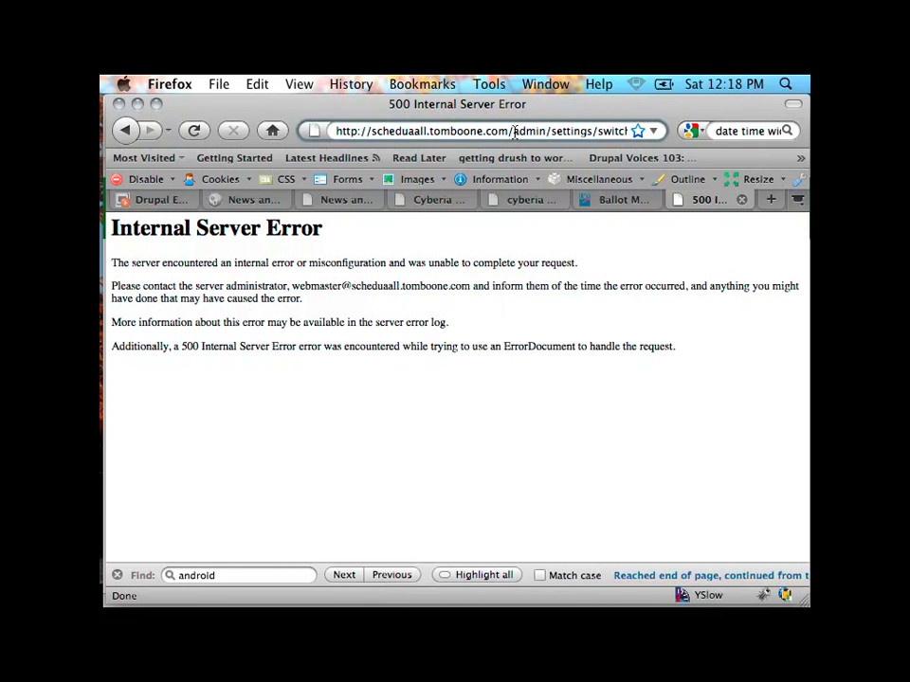
{"action": "left_click_drag", "start_coordinate": [514, 131], "coordinate": [627, 131]}
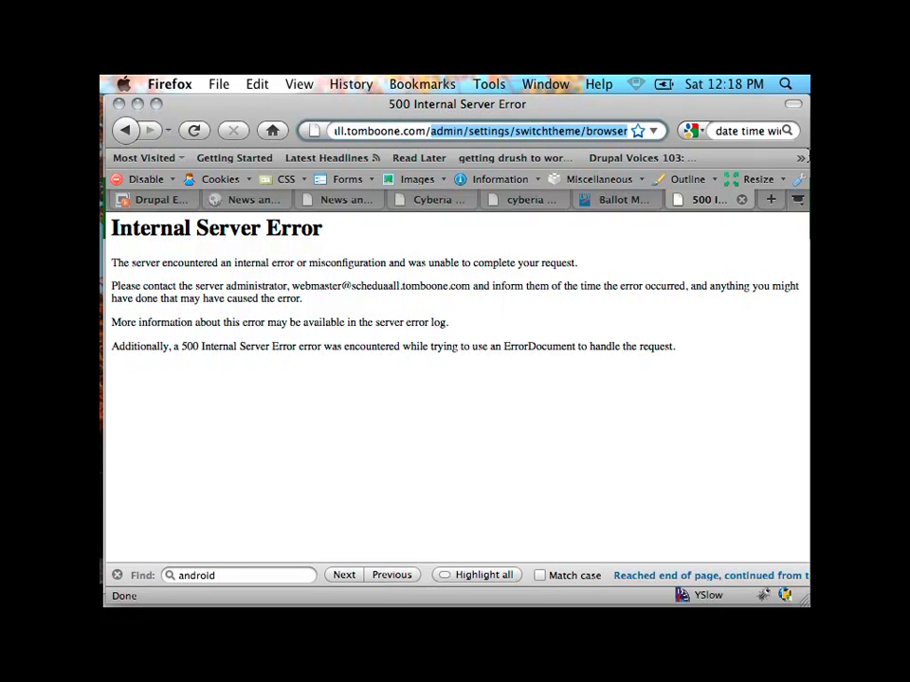
{"action": "key", "text": "BackSpace"}
{"action": "key", "text": "Return"}
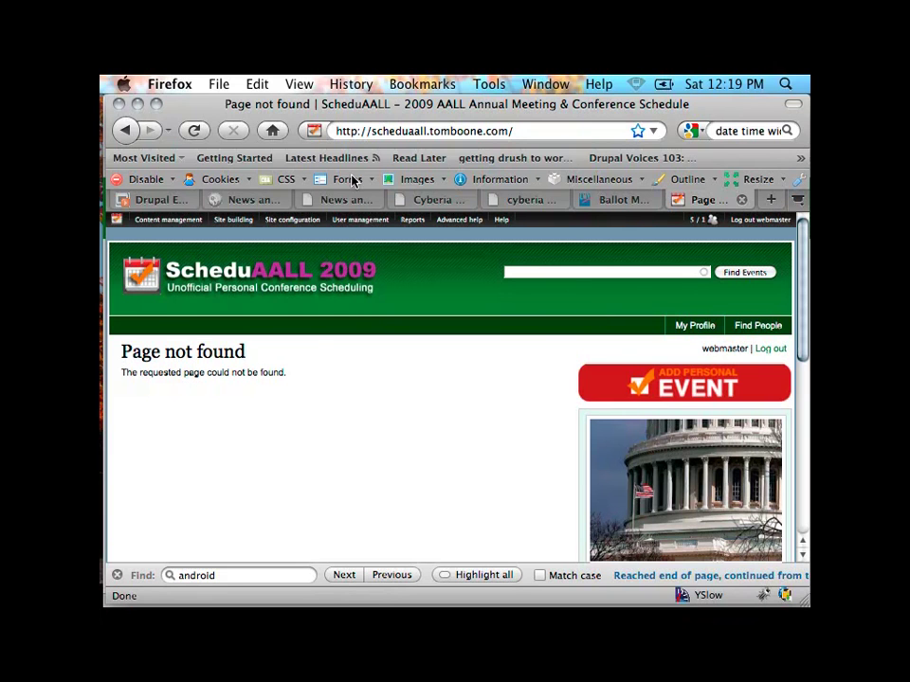
Step: Open the Views admin list and edit the mobile_node view (path m/schedule/%)
{"action": "mouse_move", "coordinate": [233, 219]}
{"action": "mouse_move", "coordinate": [228, 279]}
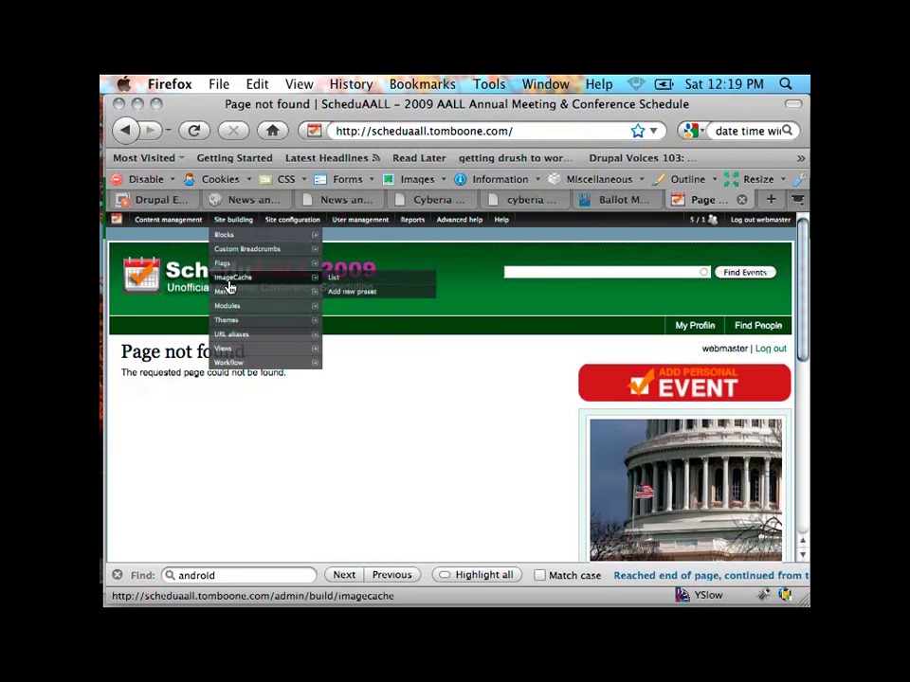
{"action": "left_click", "coordinate": [219, 351]}
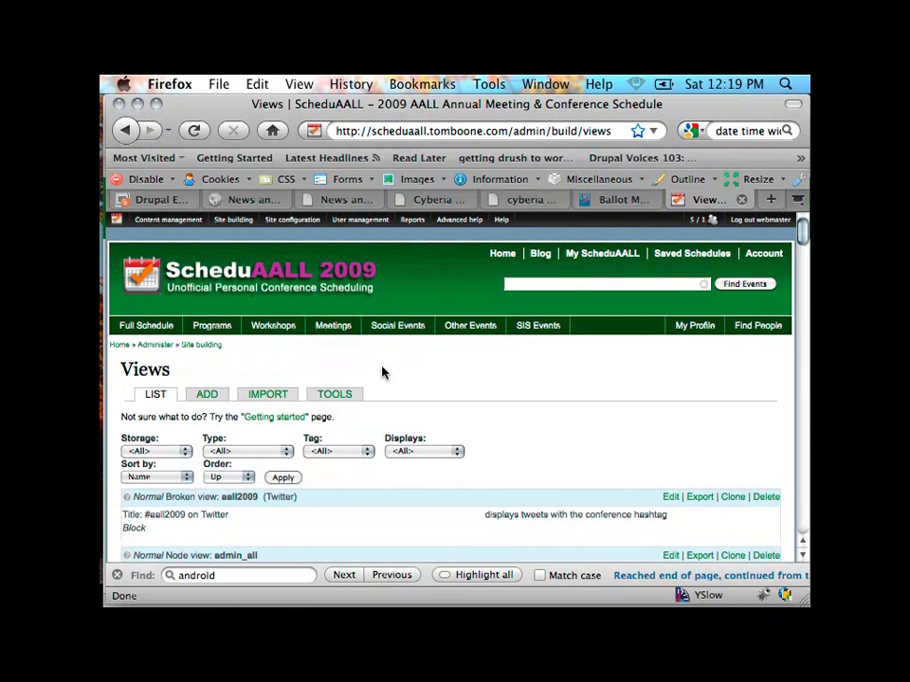
{"action": "scroll", "coordinate": [392, 420], "scroll_direction": "down", "scroll_amount": 3}
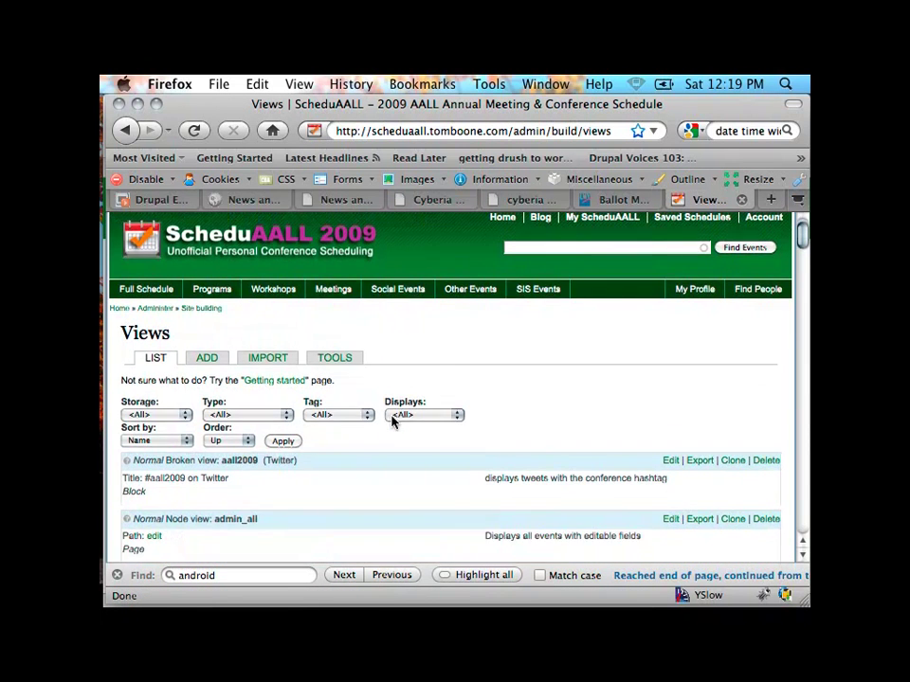
{"action": "scroll", "coordinate": [393, 422], "scroll_direction": "down", "scroll_amount": 6}
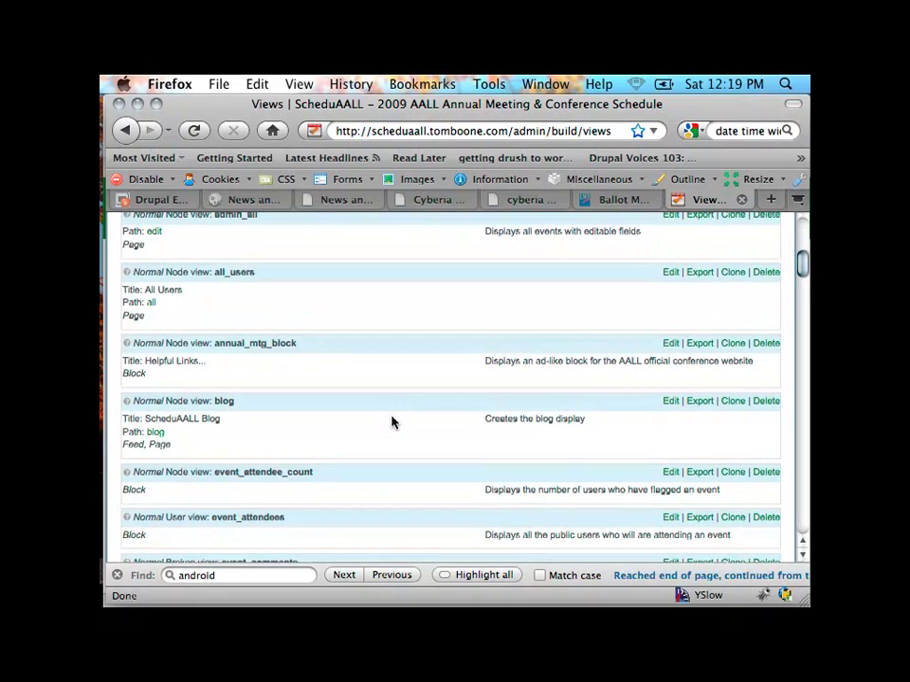
{"action": "scroll", "coordinate": [393, 422], "scroll_direction": "down", "scroll_amount": 6}
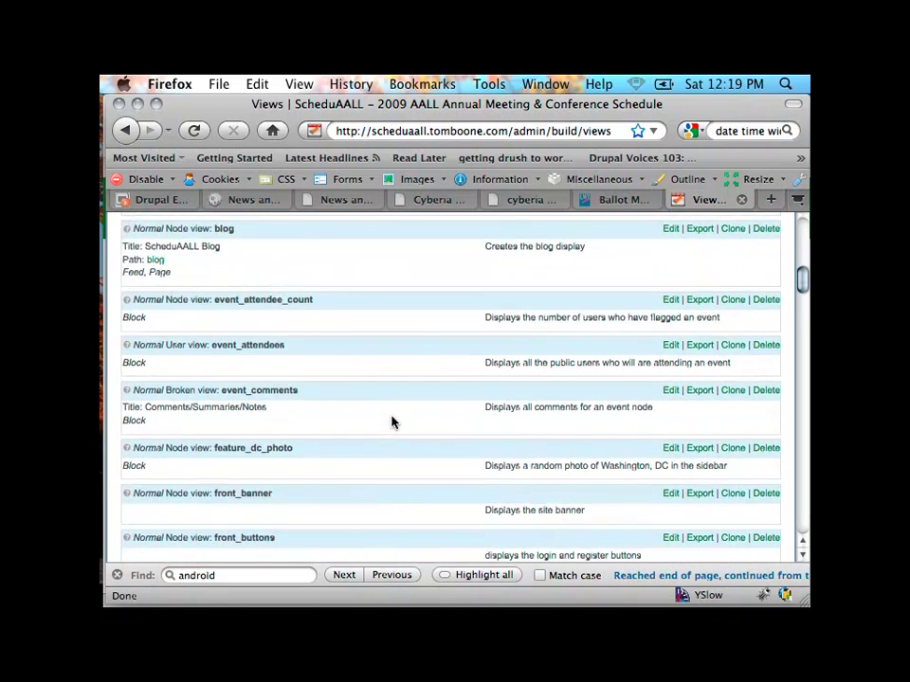
{"action": "scroll", "coordinate": [392, 421], "scroll_direction": "down", "scroll_amount": 6}
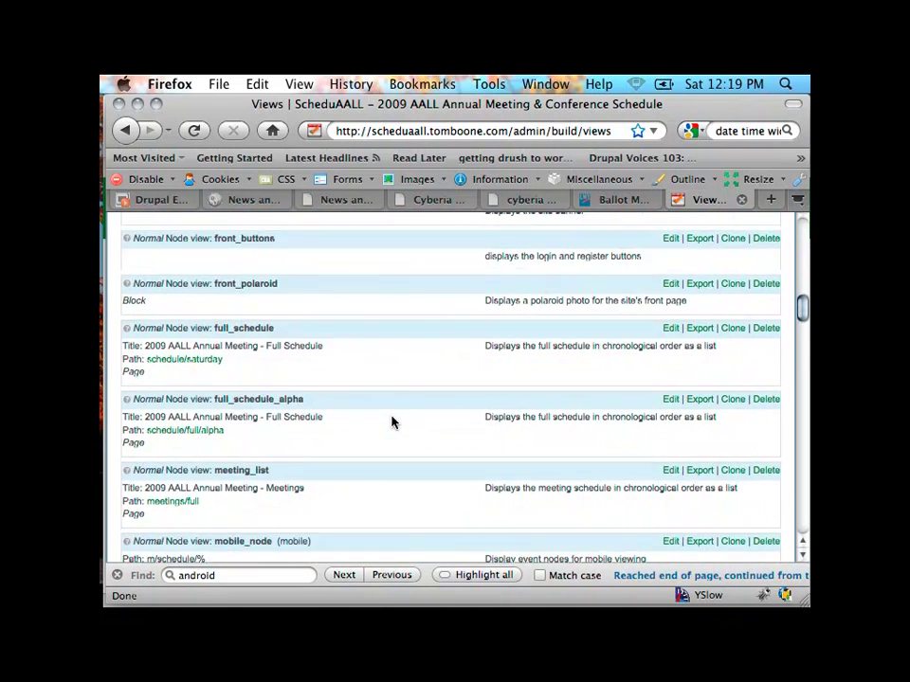
{"action": "scroll", "coordinate": [392, 422], "scroll_direction": "down", "scroll_amount": 3}
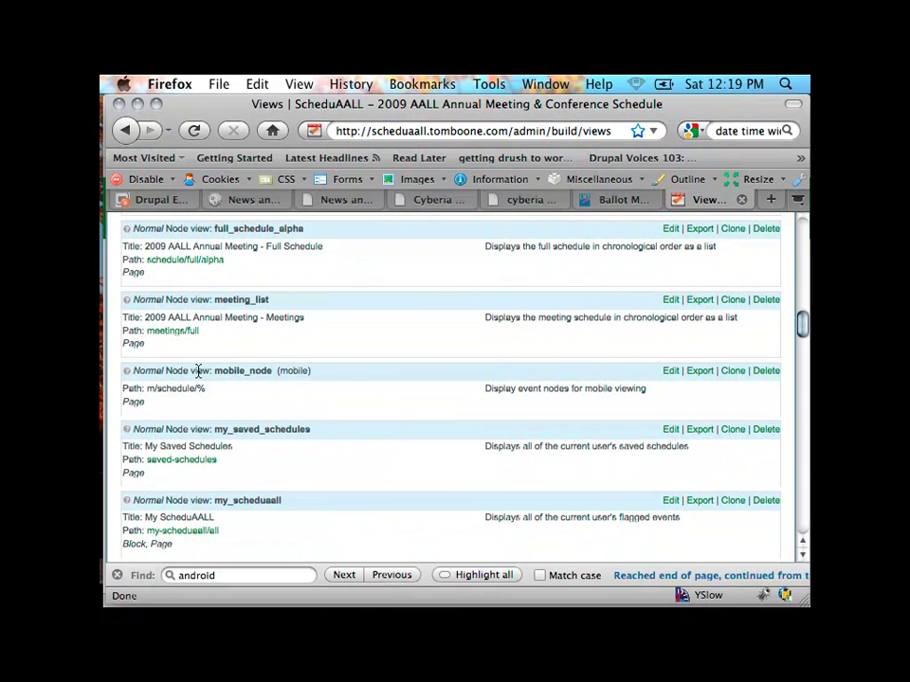
{"action": "left_click", "coordinate": [671, 377]}
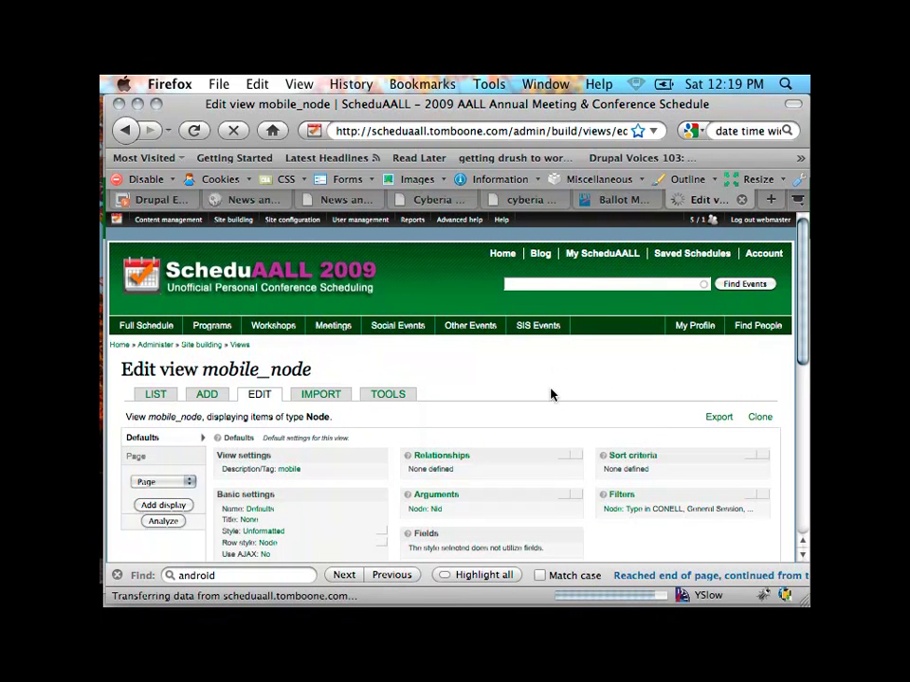
Step: Review mobile_node's Basic settings and open its Theme: Information panel
{"action": "scroll", "coordinate": [550, 394], "scroll_direction": "down", "scroll_amount": 5}
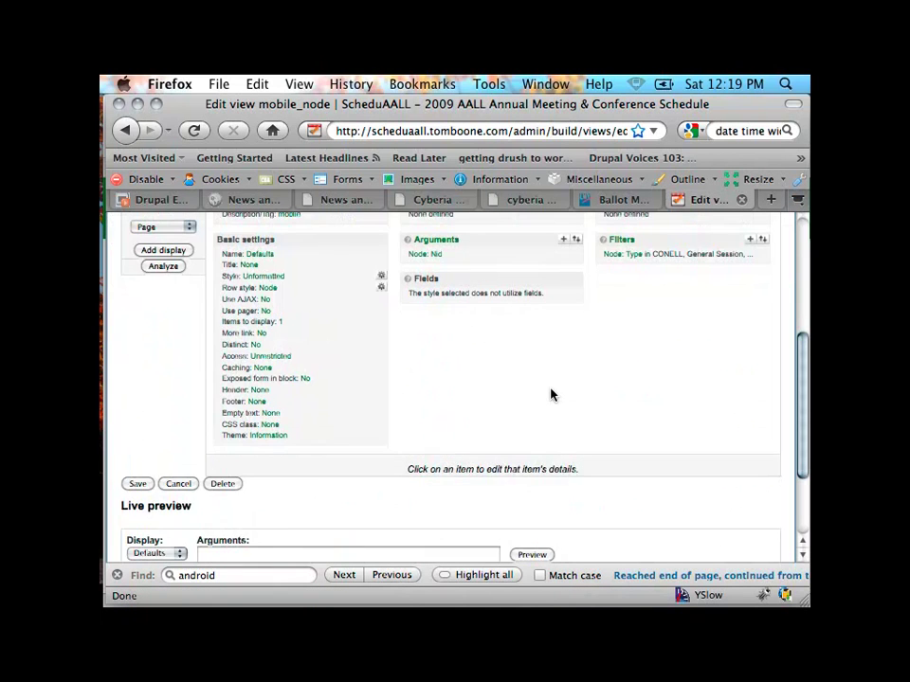
{"action": "scroll", "coordinate": [551, 394], "scroll_direction": "up", "scroll_amount": 3}
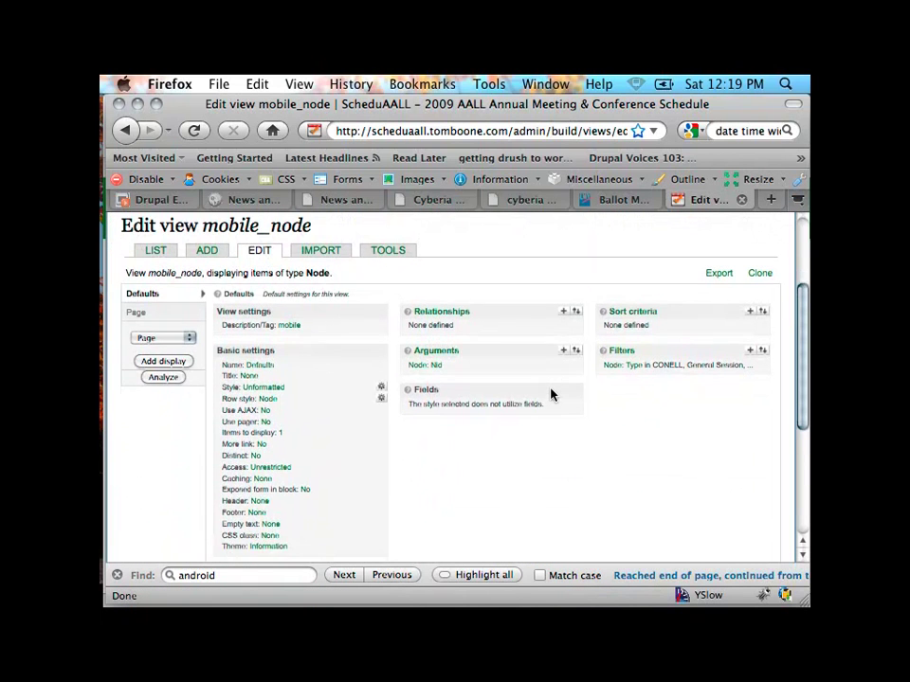
{"action": "scroll", "coordinate": [548, 392], "scroll_direction": "down", "scroll_amount": 1}
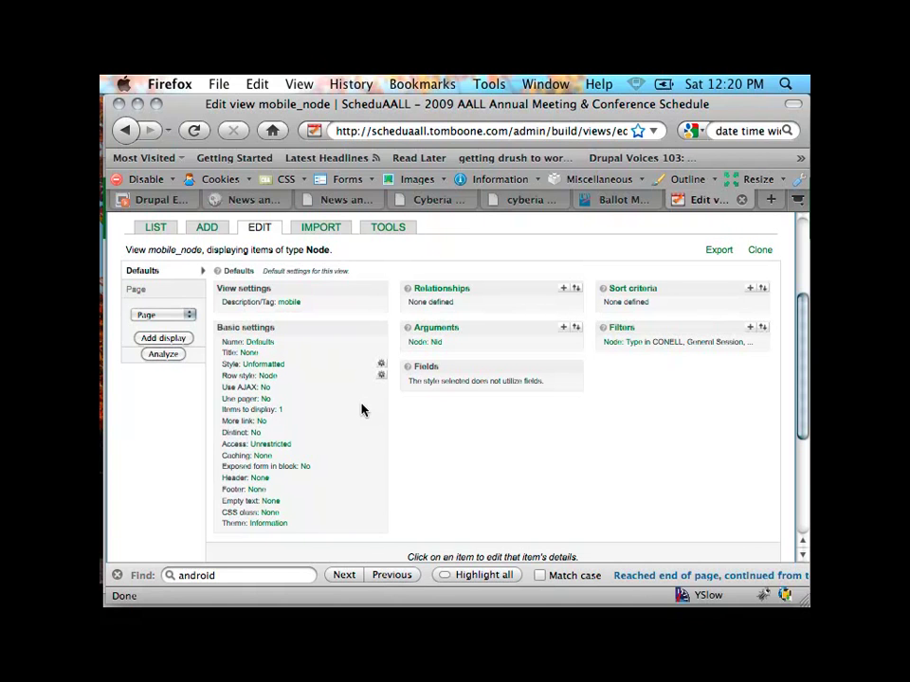
{"action": "scroll", "coordinate": [361, 409], "scroll_direction": "down", "scroll_amount": 3}
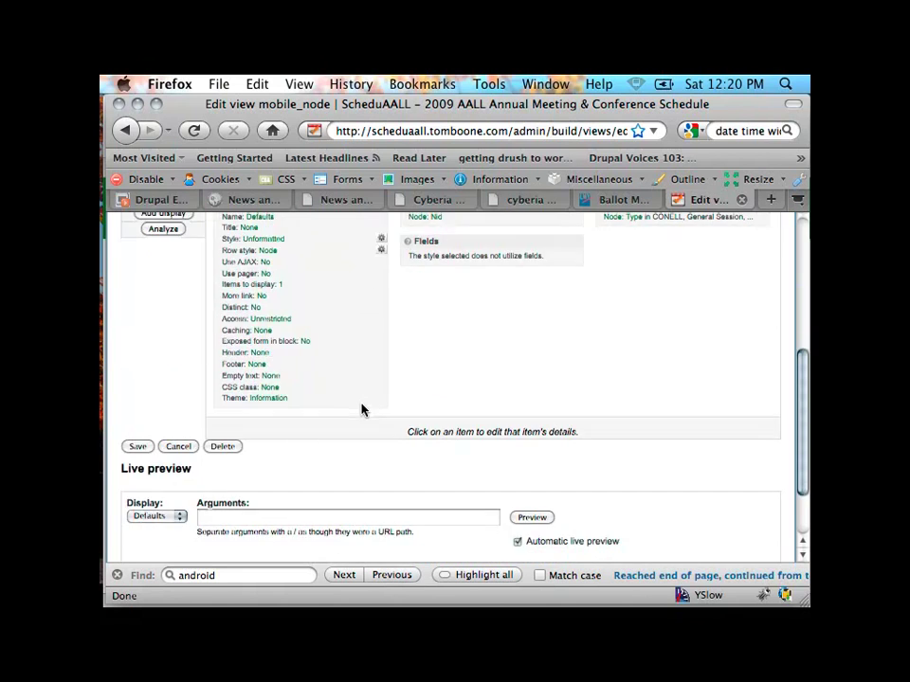
{"action": "left_click", "coordinate": [270, 401]}
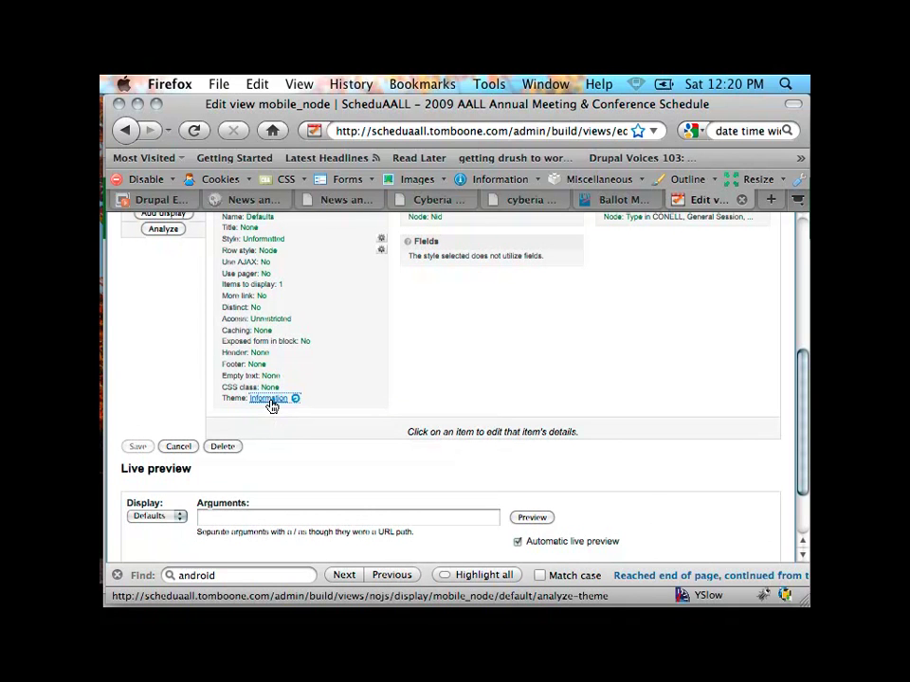
Step: Scroll to the theming panel listing views-view, views-view-unformatted and views-view-row-node templates
{"action": "scroll", "coordinate": [414, 386], "scroll_direction": "down", "scroll_amount": 2}
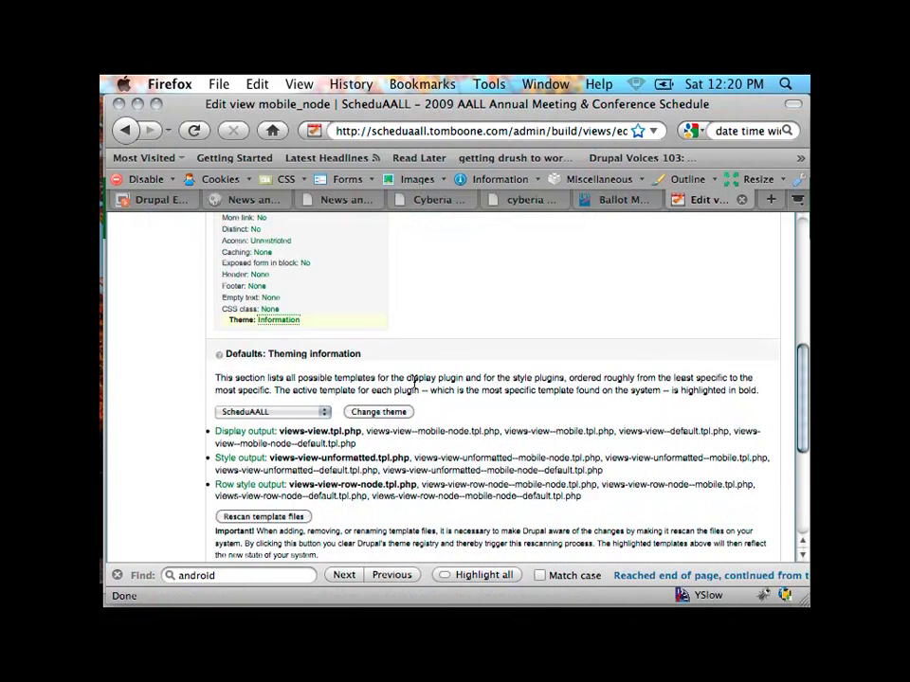
{"action": "scroll", "coordinate": [414, 380], "scroll_direction": "down", "scroll_amount": 2}
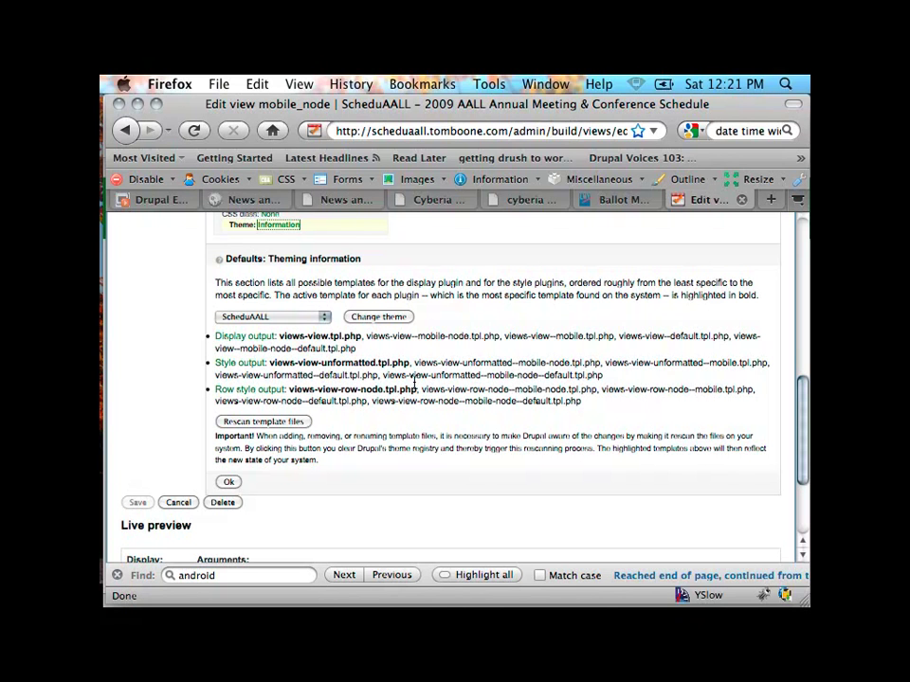
{"action": "key", "text": "super+plus"}
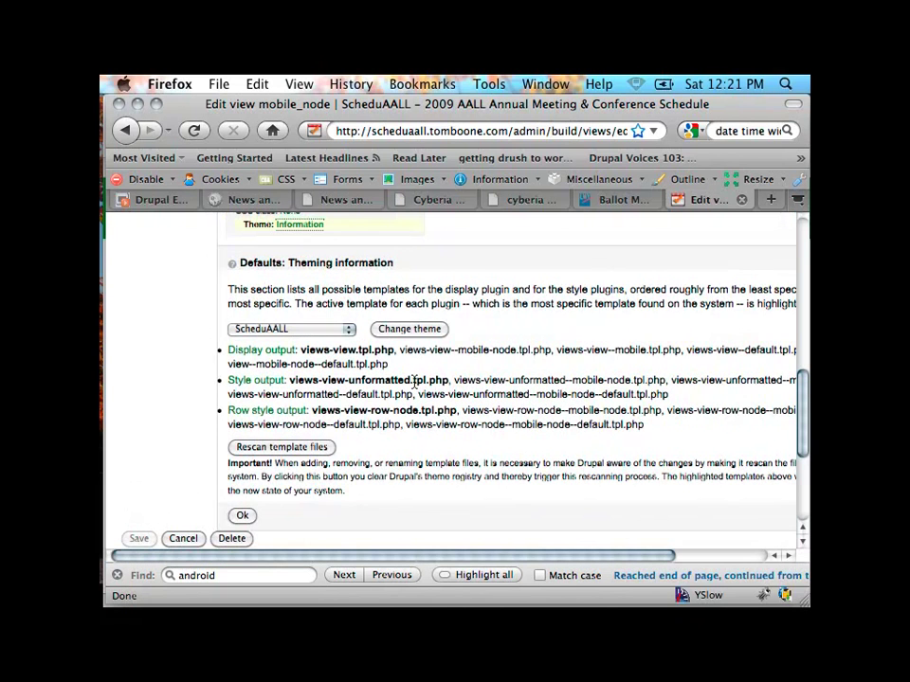
Step: Zoom the page further and scroll right to read the views-view.tpl.php suggestions
{"action": "key", "text": "super+plus"}
{"action": "key", "text": "super+plus"}
{"action": "key", "text": "super+plus"}
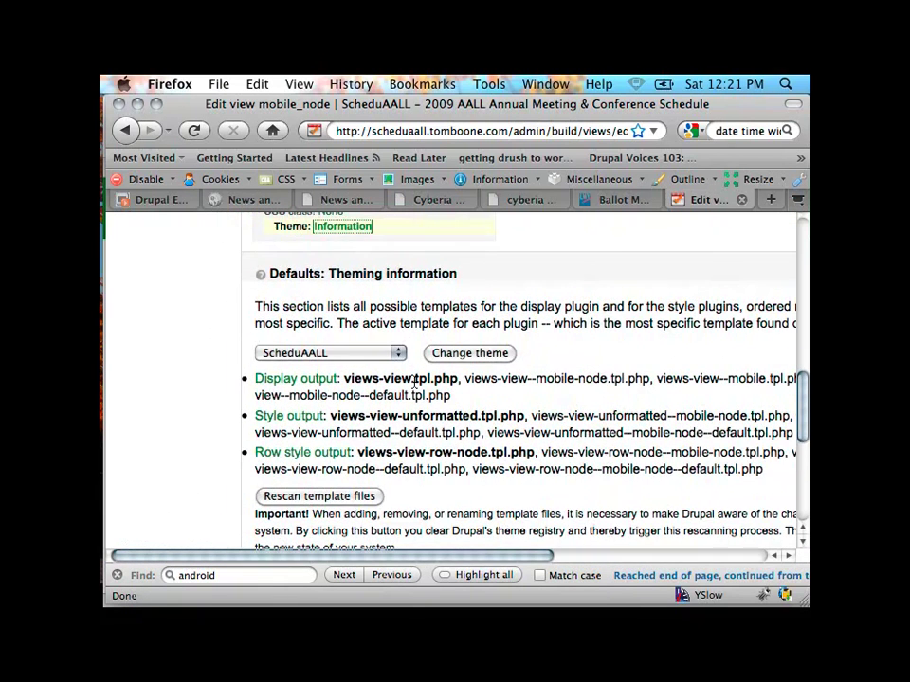
{"action": "scroll", "coordinate": [414, 383], "scroll_direction": "right", "scroll_amount": 5}
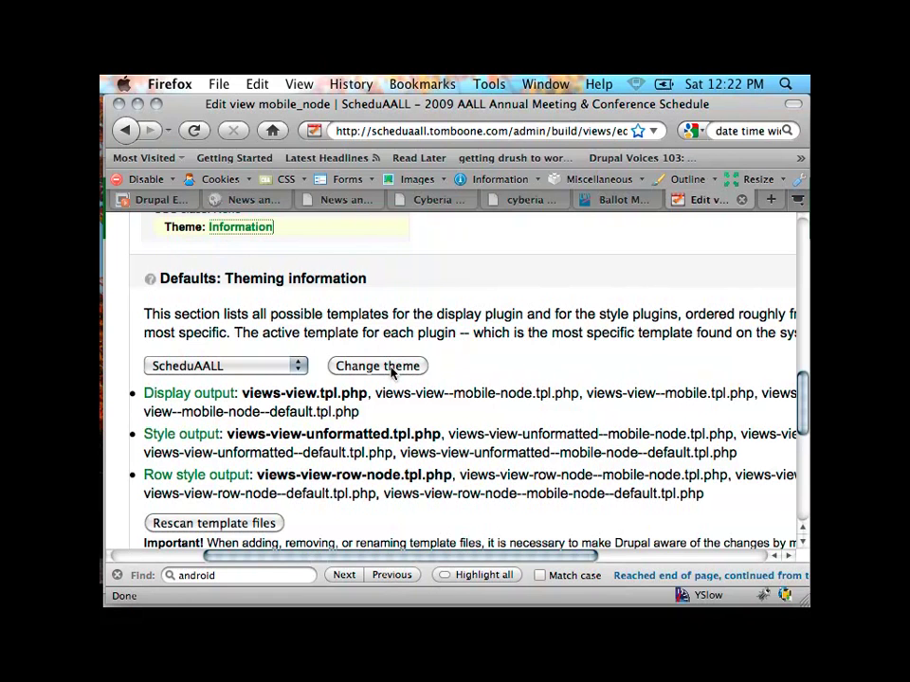
{"action": "mouse_move", "coordinate": [104, 458]}
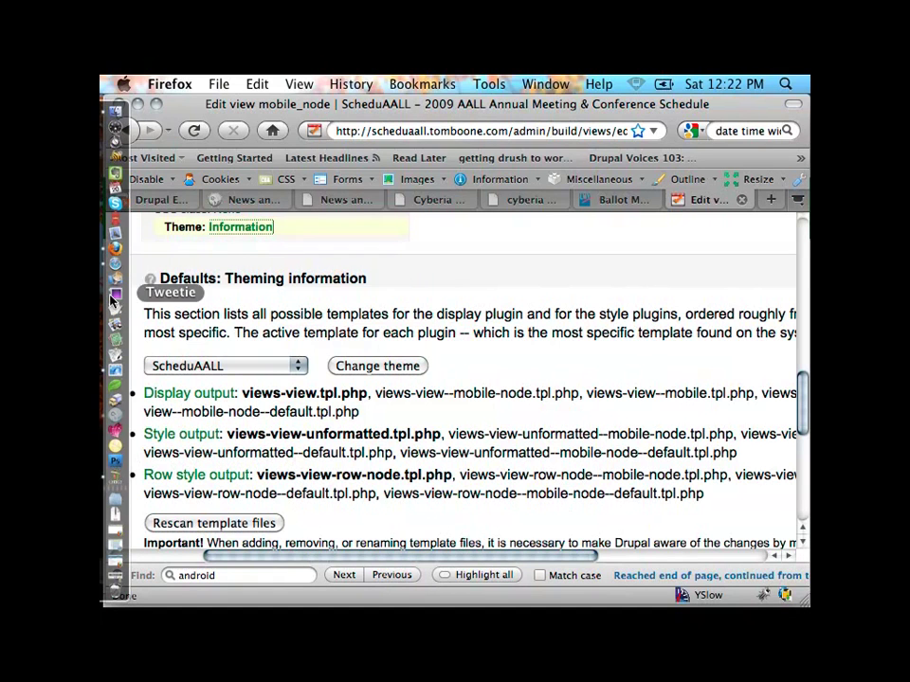
Step: In Finder, open modules > views > theme and widen the window to show full template names
{"action": "left_click", "coordinate": [115, 111]}
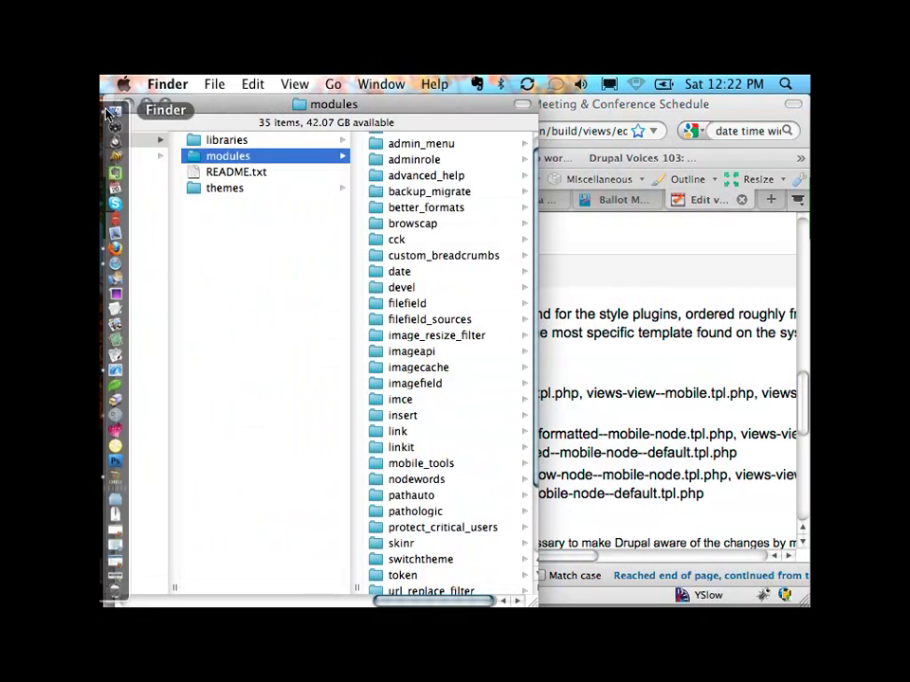
{"action": "scroll", "coordinate": [423, 350], "scroll_direction": "down", "scroll_amount": 3}
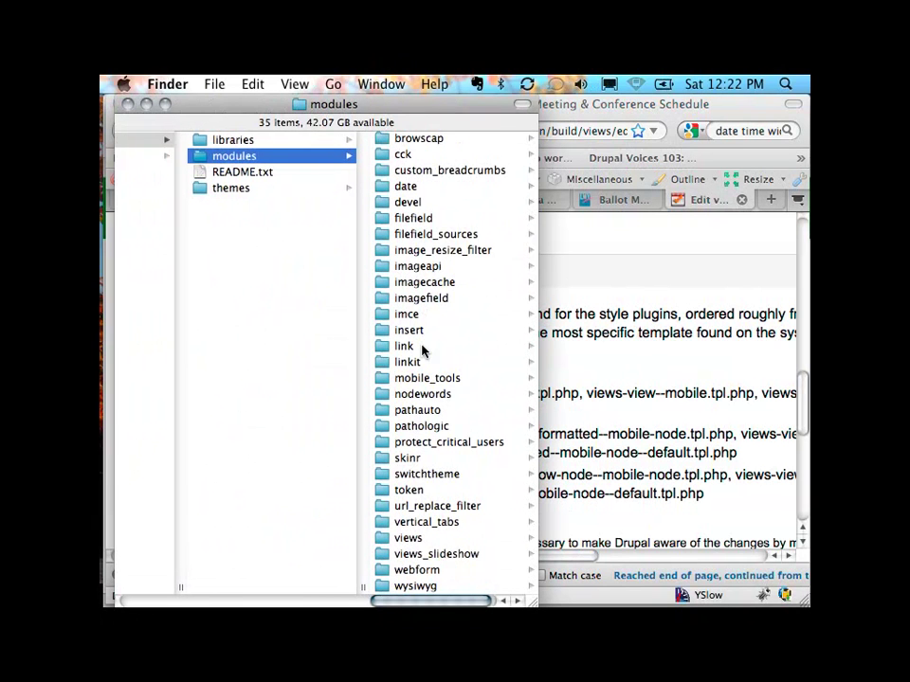
{"action": "left_click", "coordinate": [416, 539]}
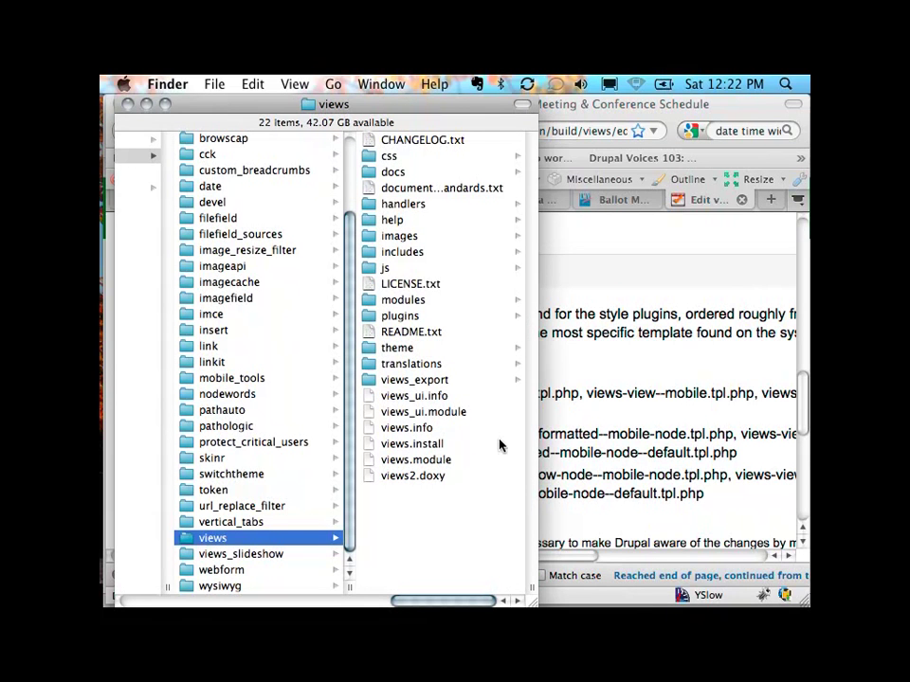
{"action": "left_click_drag", "start_coordinate": [522, 588], "coordinate": [619, 587]}
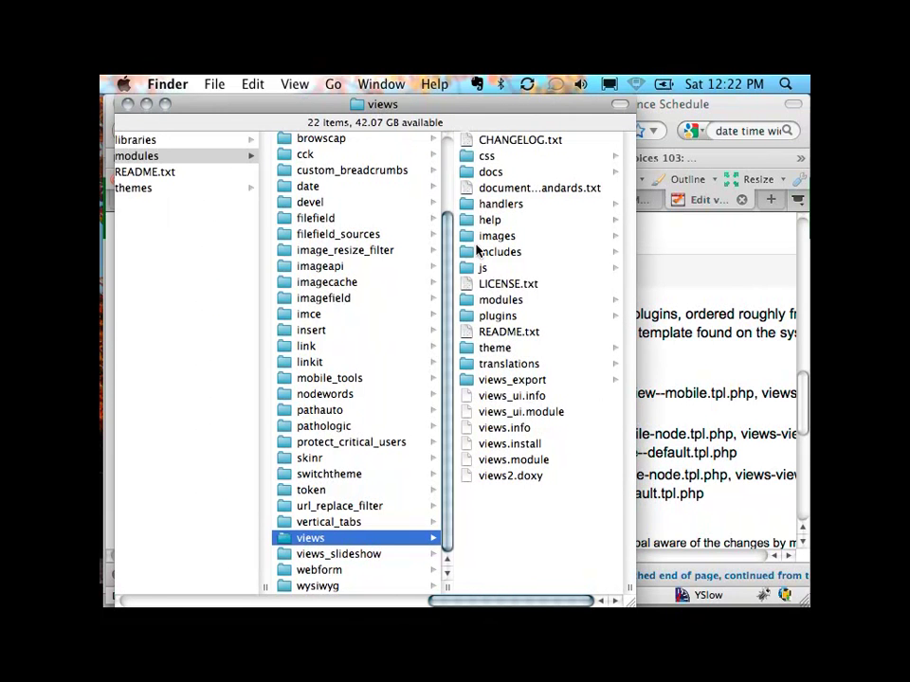
{"action": "left_click", "coordinate": [495, 348]}
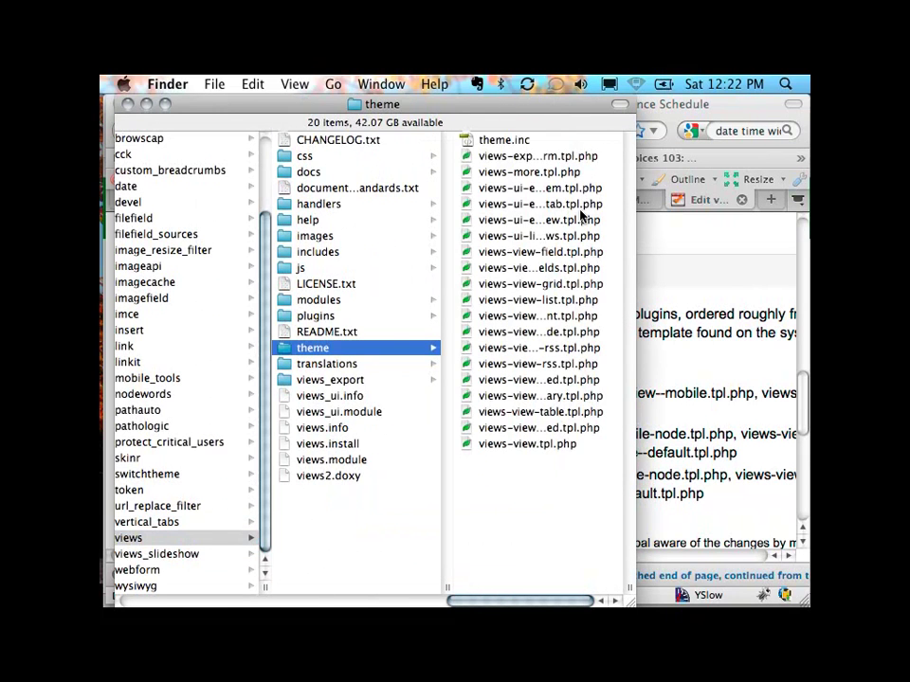
{"action": "left_click_drag", "start_coordinate": [630, 599], "coordinate": [727, 591]}
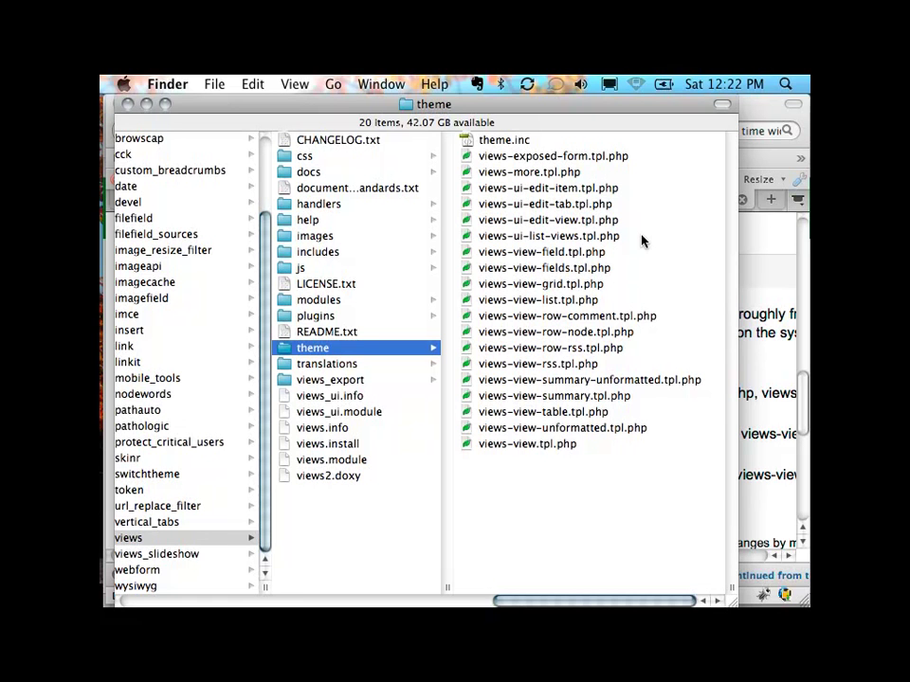
Step: Duplicate views-view-field.tpl.php and move the copy into sites/all/themes/mobile_garland
{"action": "right_click", "coordinate": [575, 336]}
{"action": "left_click", "coordinate": [691, 317]}
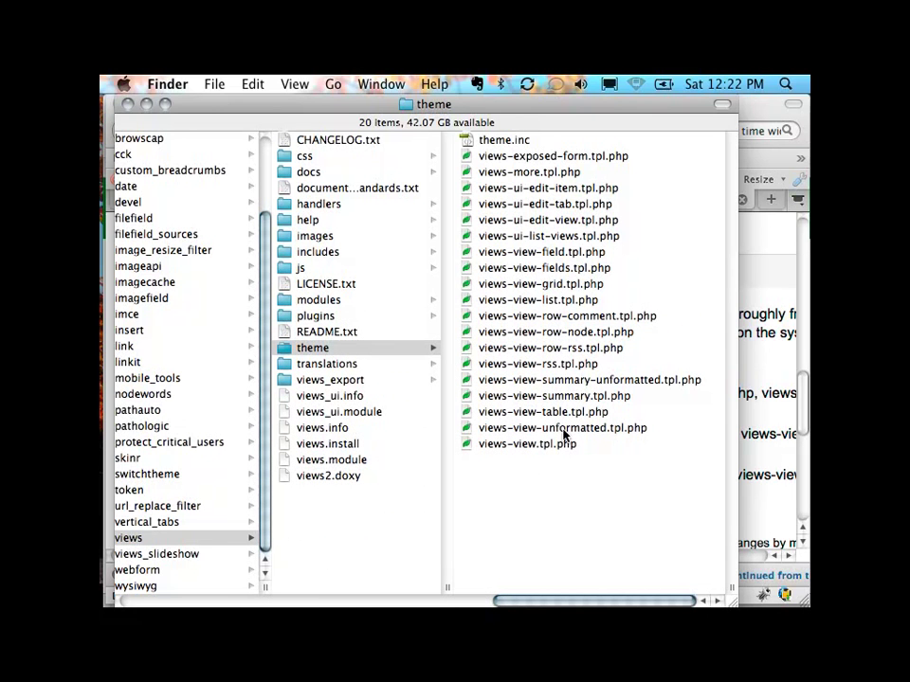
{"action": "right_click", "coordinate": [591, 252]}
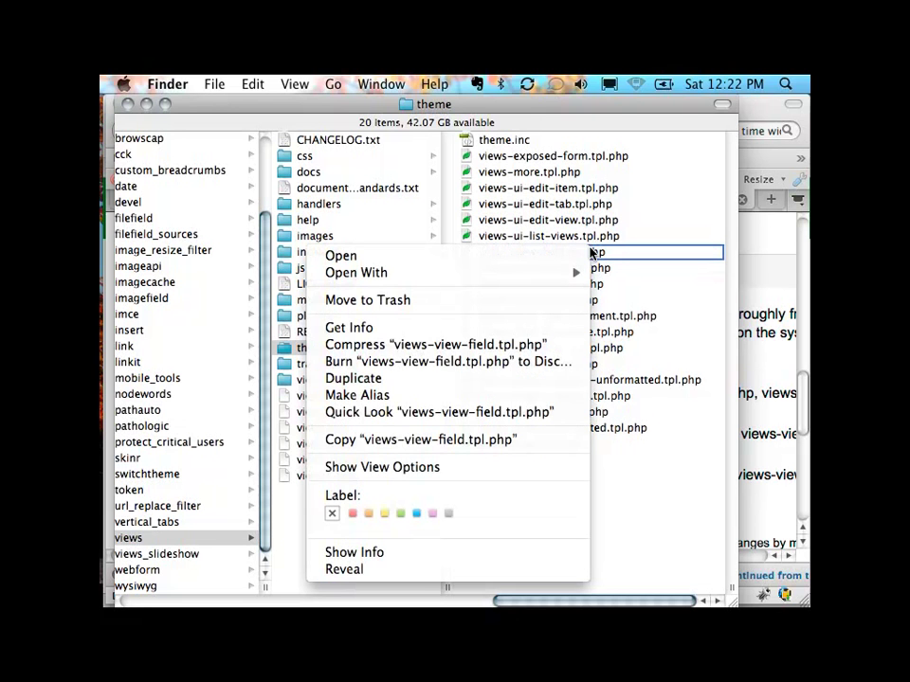
{"action": "left_click", "coordinate": [467, 381]}
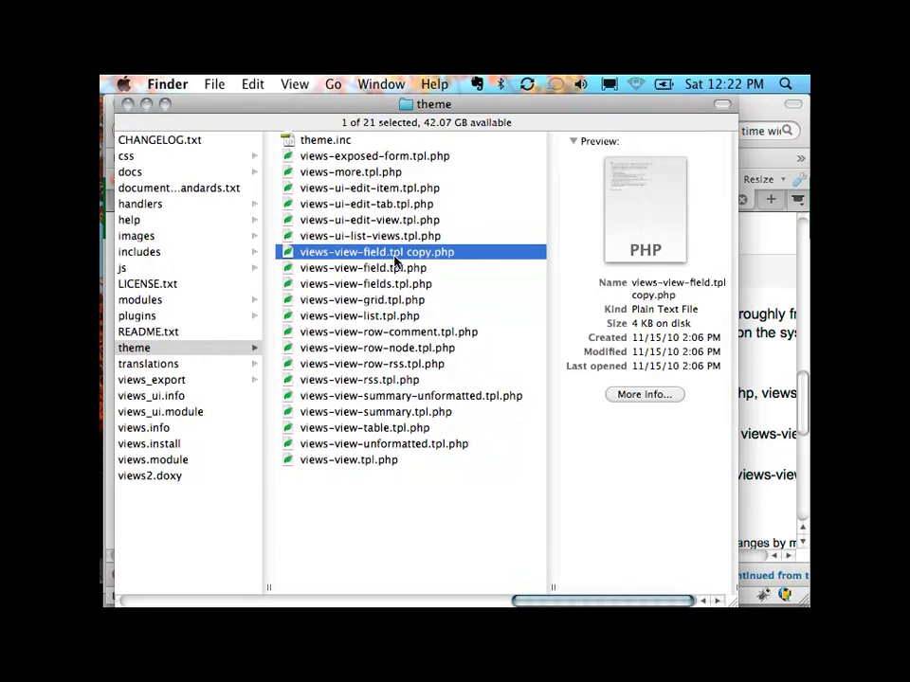
{"action": "left_click_drag", "start_coordinate": [481, 258], "coordinate": [343, 189]}
{"action": "scroll", "coordinate": [364, 244], "scroll_direction": "left", "scroll_amount": 10}
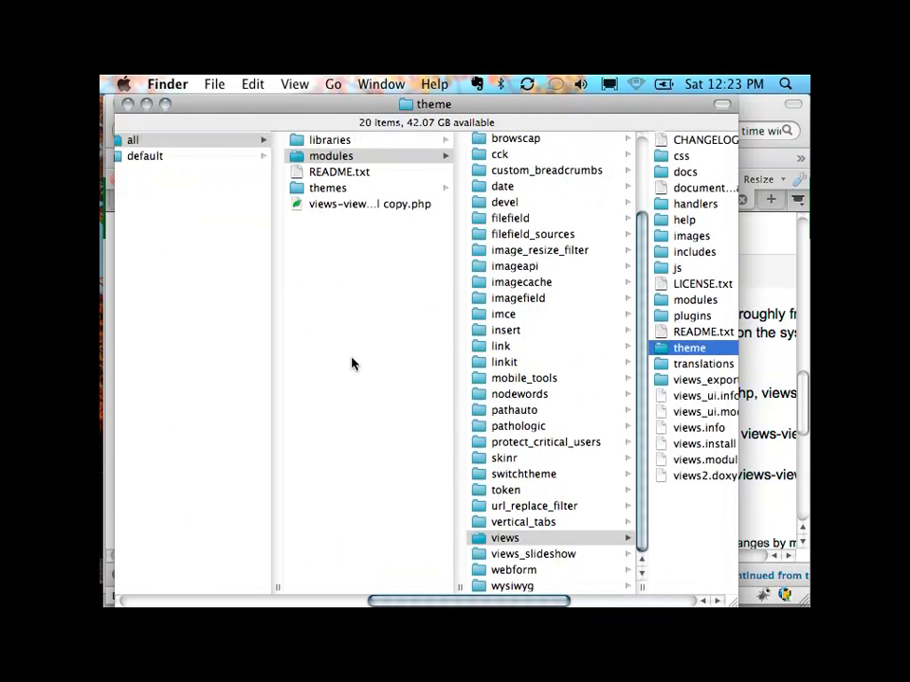
{"action": "left_click_drag", "start_coordinate": [475, 208], "coordinate": [635, 174]}
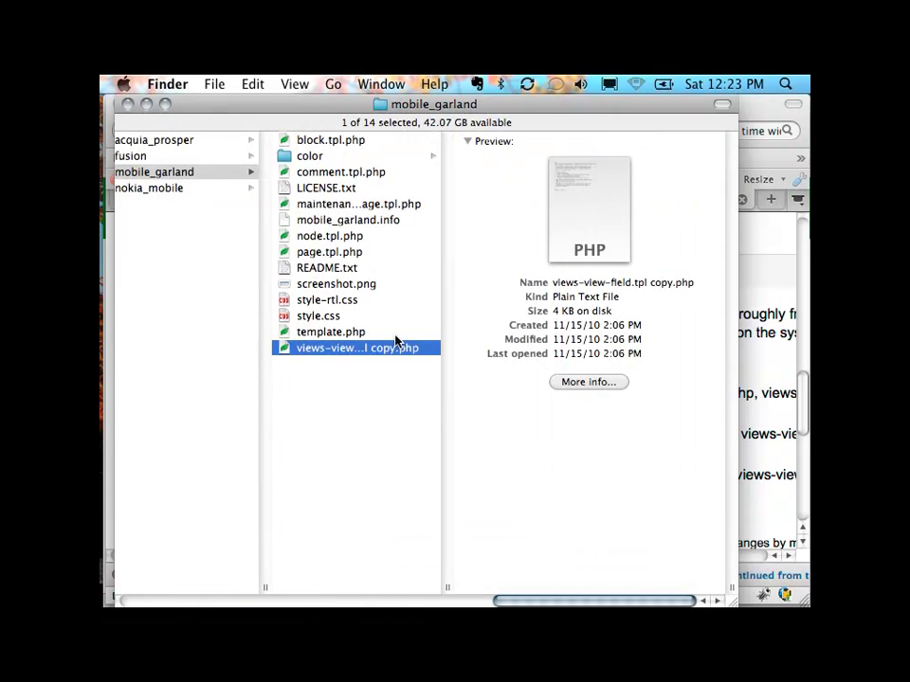
Step: Rename the template copy in mobile_garland to views-view-field.tpl.php and return to Firefox
{"action": "left_click", "coordinate": [384, 353]}
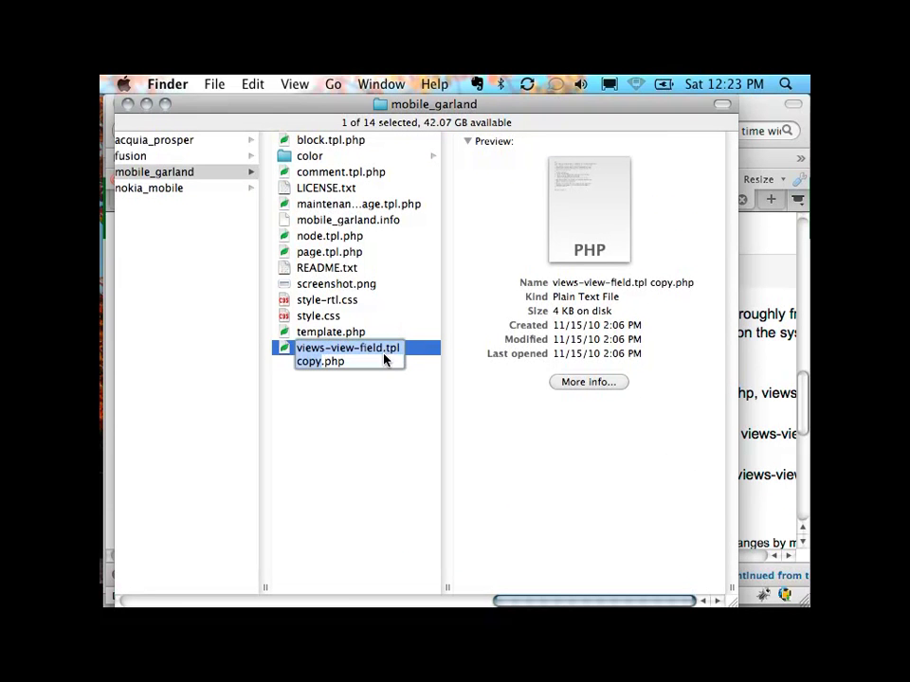
{"action": "double_click", "coordinate": [306, 363]}
{"action": "key", "text": "BackSpace"}
{"action": "key", "text": "BackSpace"}
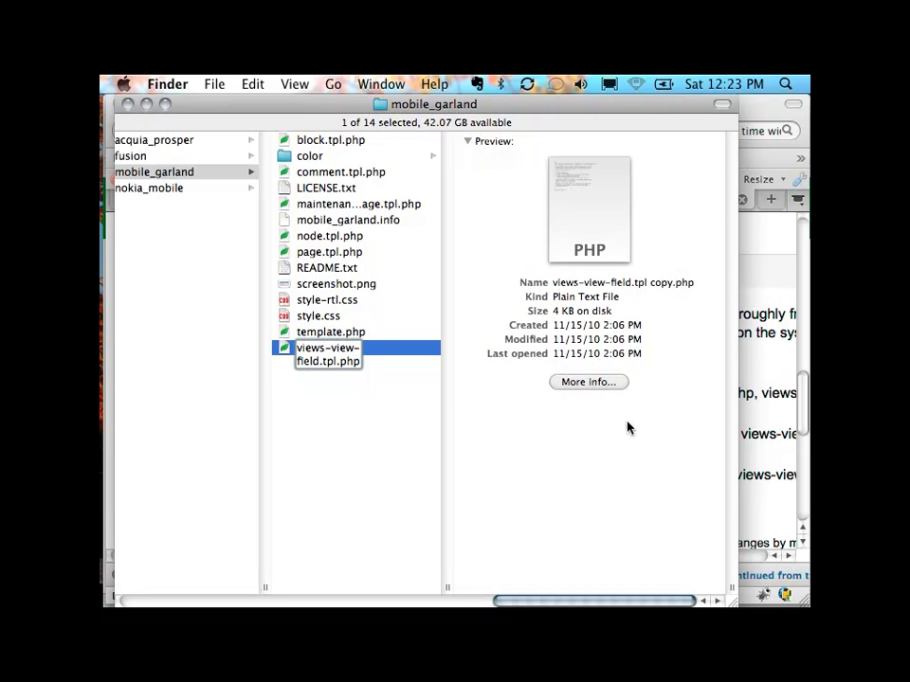
{"action": "left_click", "coordinate": [386, 377]}
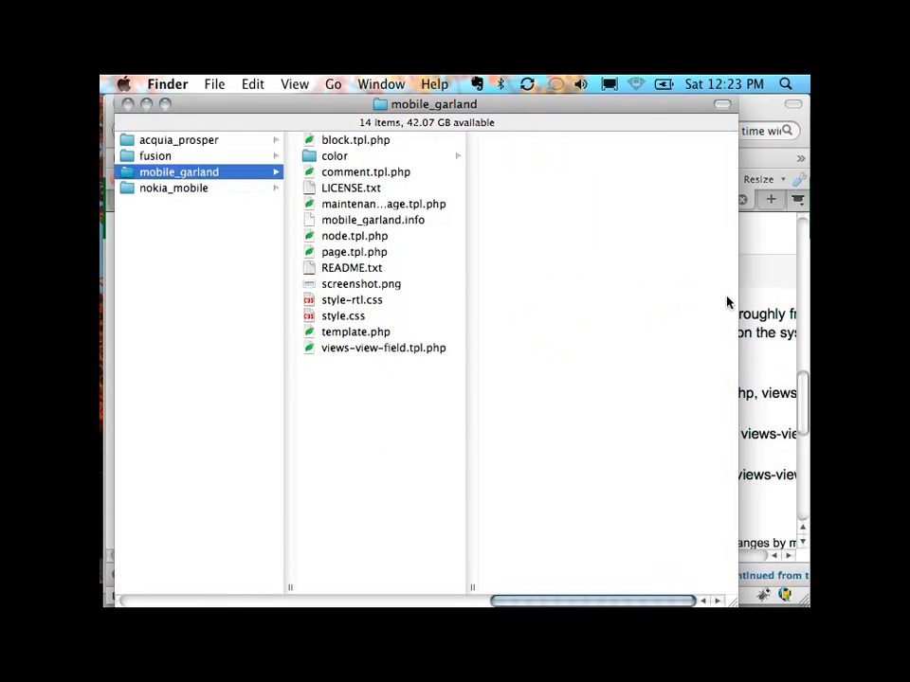
{"action": "left_click", "coordinate": [767, 312]}
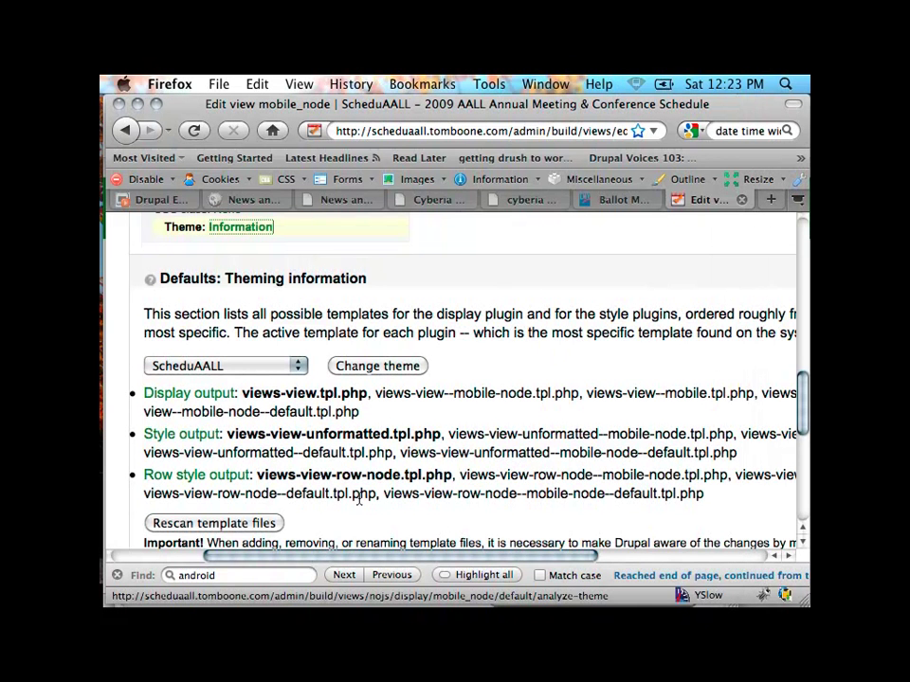
{"action": "left_click", "coordinate": [387, 492]}
{"action": "left_click_drag", "start_coordinate": [388, 492], "coordinate": [667, 494]}
{"action": "left_click", "coordinate": [532, 494]}
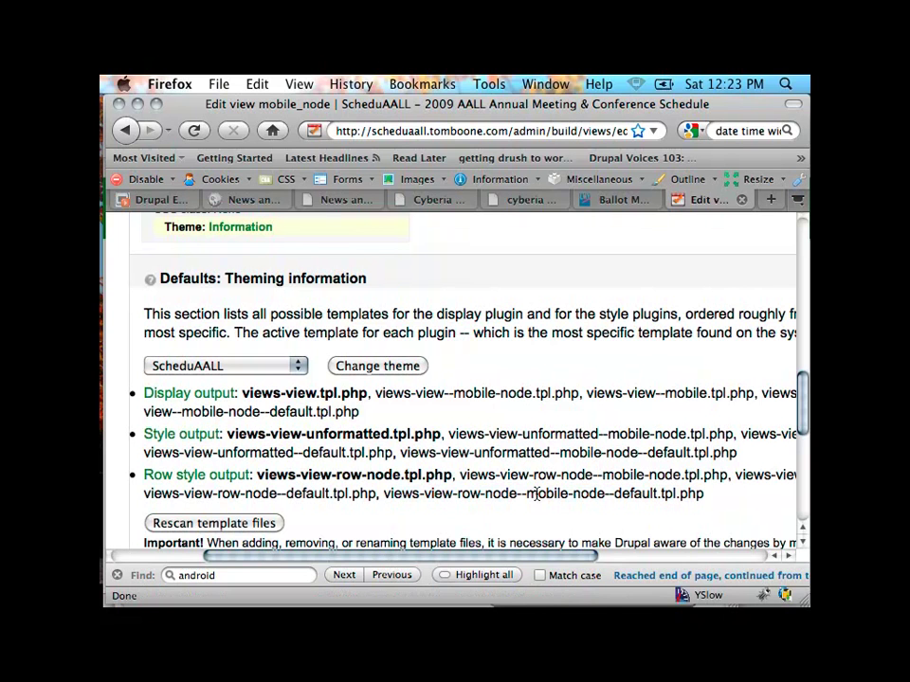
{"action": "double_click", "coordinate": [546, 493]}
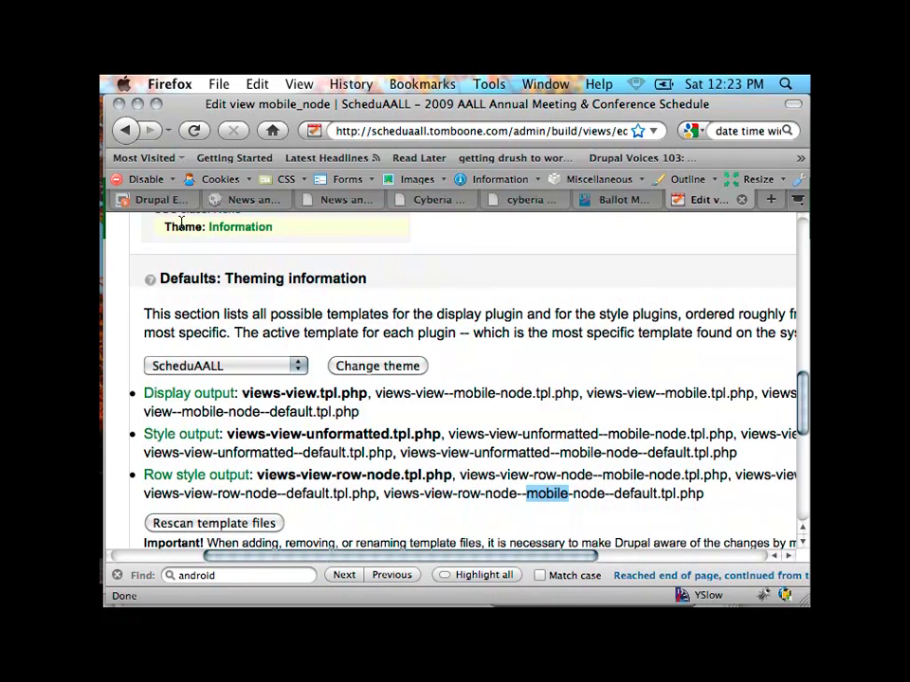
{"action": "mouse_move", "coordinate": [80, 315]}
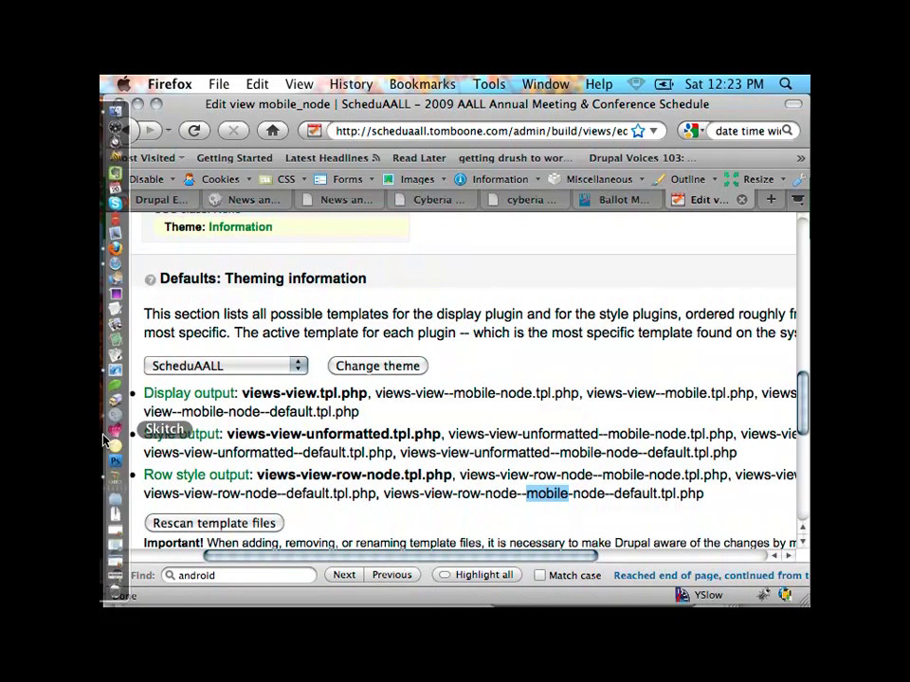
{"action": "left_click", "coordinate": [113, 113]}
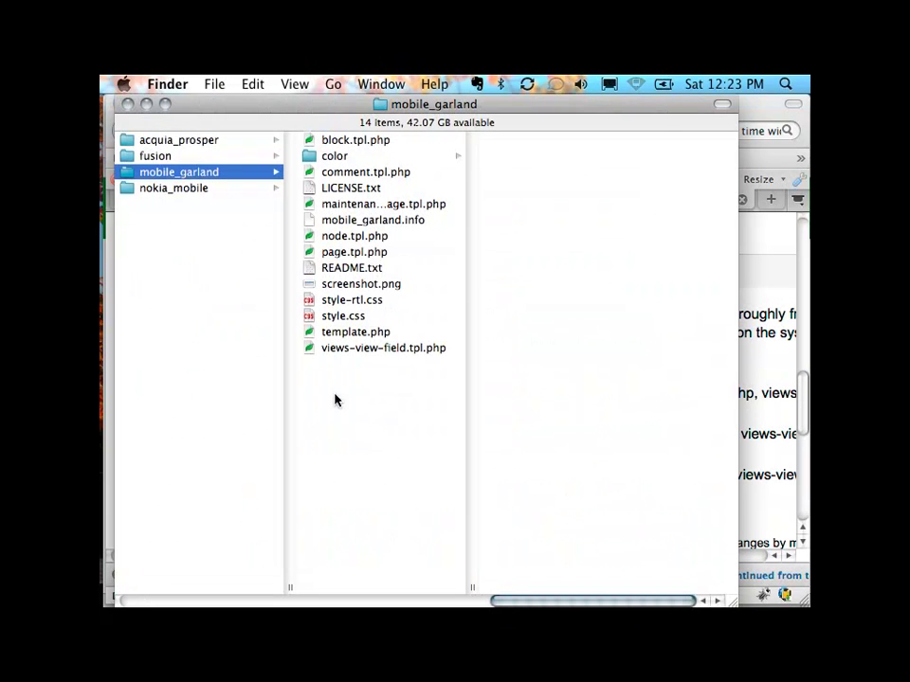
{"action": "left_click", "coordinate": [749, 472]}
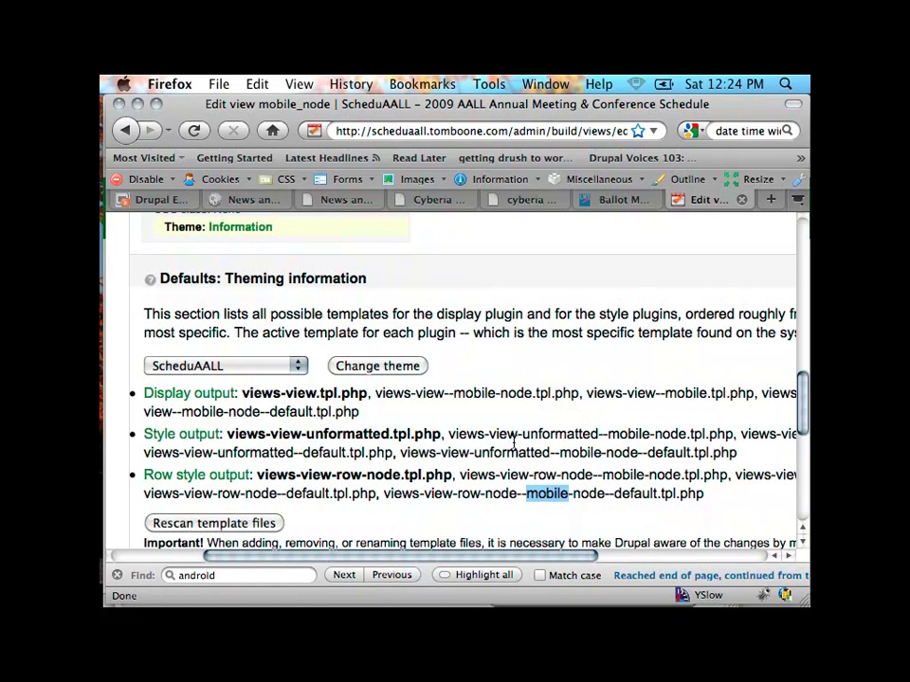
{"action": "scroll", "coordinate": [514, 443], "scroll_direction": "up", "scroll_amount": 10}
Step: Switch the mobile_node view editor from Defaults to the Page display's settings
{"action": "scroll", "coordinate": [514, 444], "scroll_direction": "down", "scroll_amount": 2}
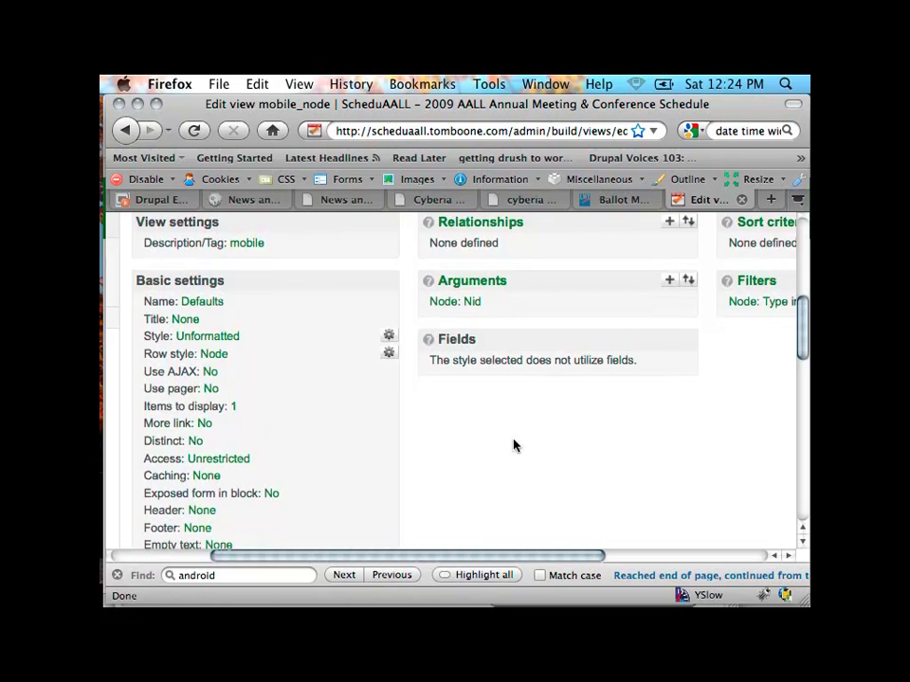
{"action": "scroll", "coordinate": [513, 443], "scroll_direction": "up", "scroll_amount": 2}
{"action": "scroll", "coordinate": [514, 444], "scroll_direction": "left", "scroll_amount": 3}
{"action": "right_click", "coordinate": [156, 259]}
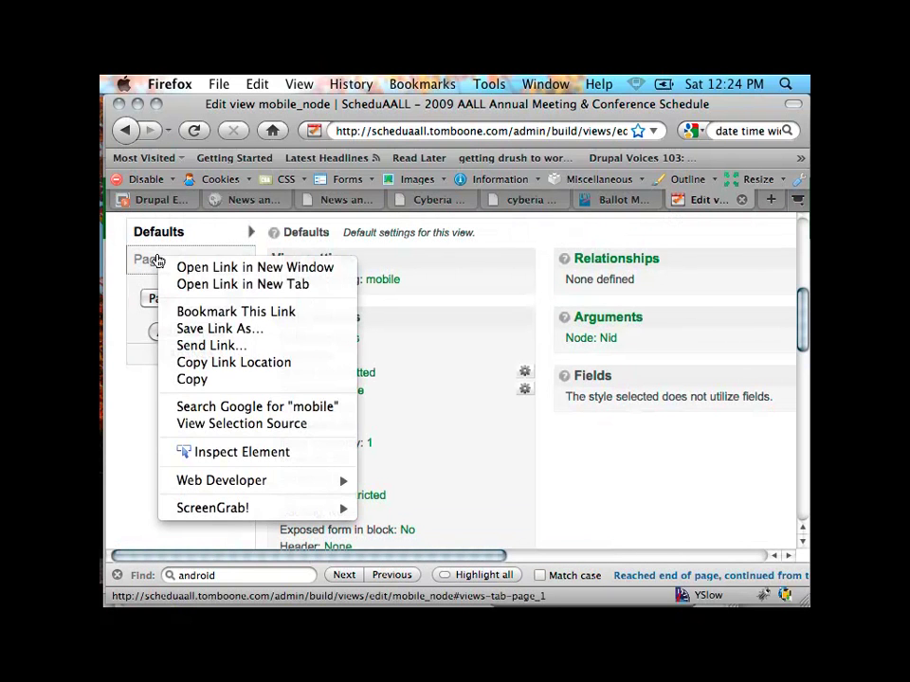
{"action": "left_click", "coordinate": [147, 268]}
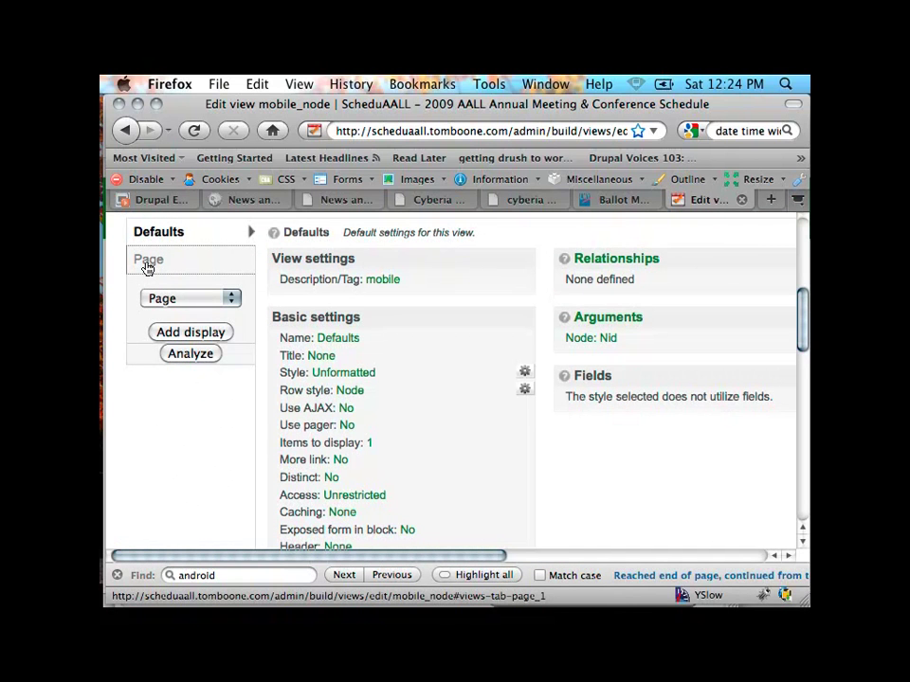
{"action": "left_click", "coordinate": [147, 266]}
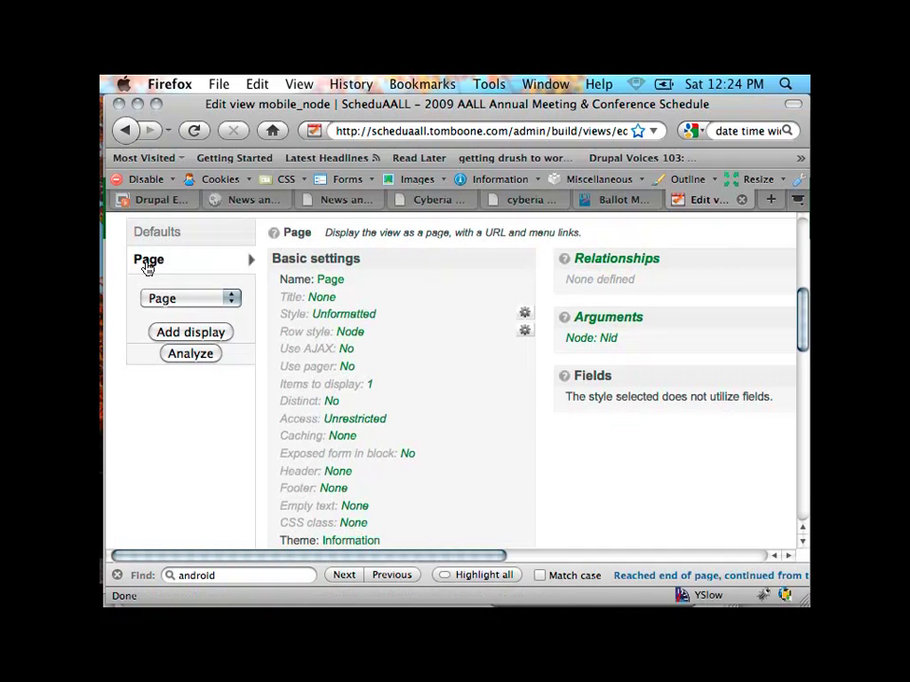
Step: Request Theme: Information for the mobile_node Page display
{"action": "scroll", "coordinate": [400, 309], "scroll_direction": "down", "scroll_amount": 10}
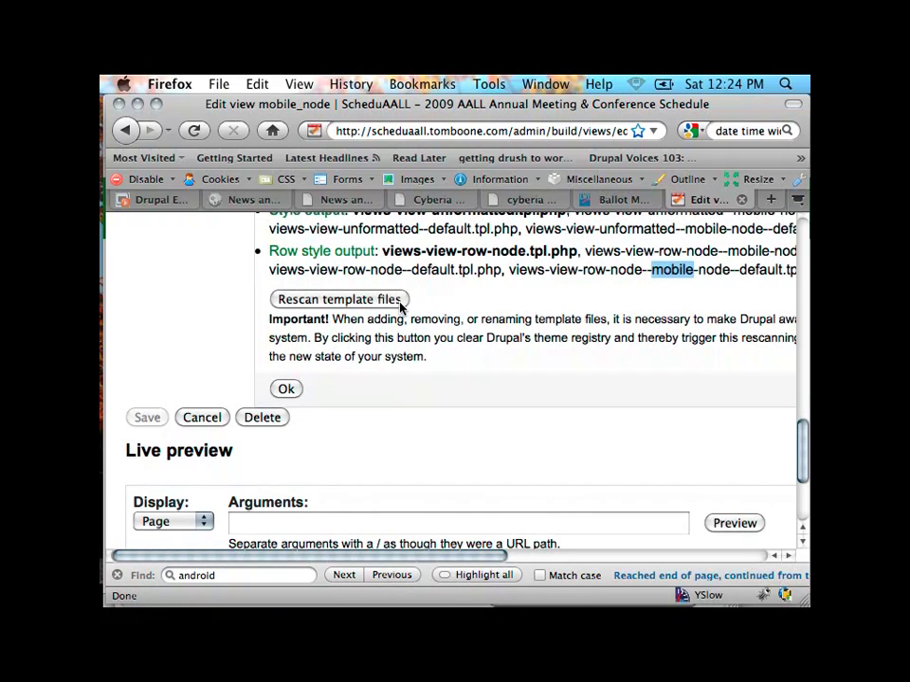
{"action": "scroll", "coordinate": [399, 308], "scroll_direction": "up", "scroll_amount": 5}
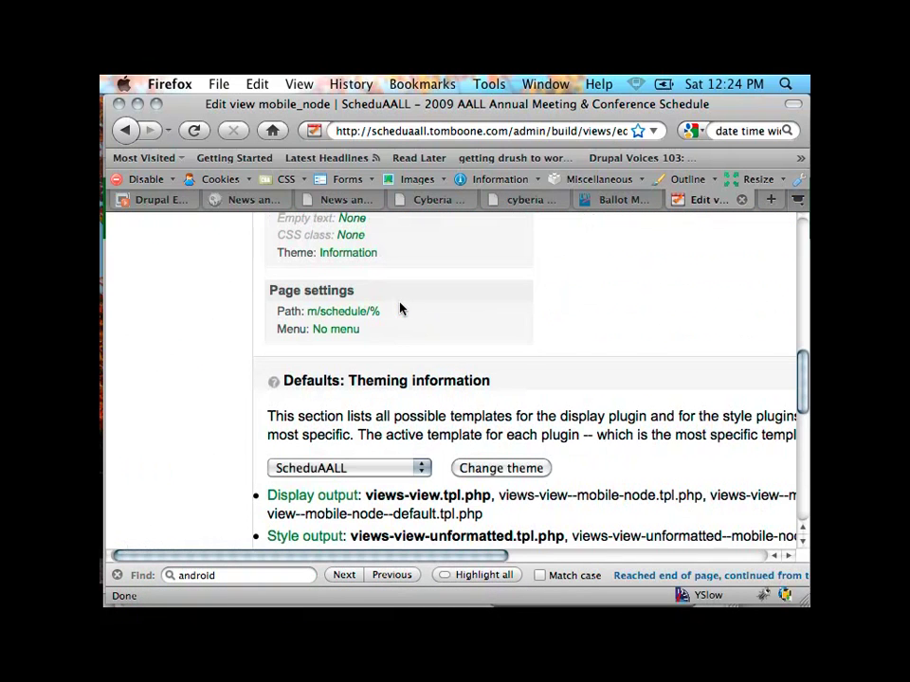
{"action": "left_click", "coordinate": [348, 258]}
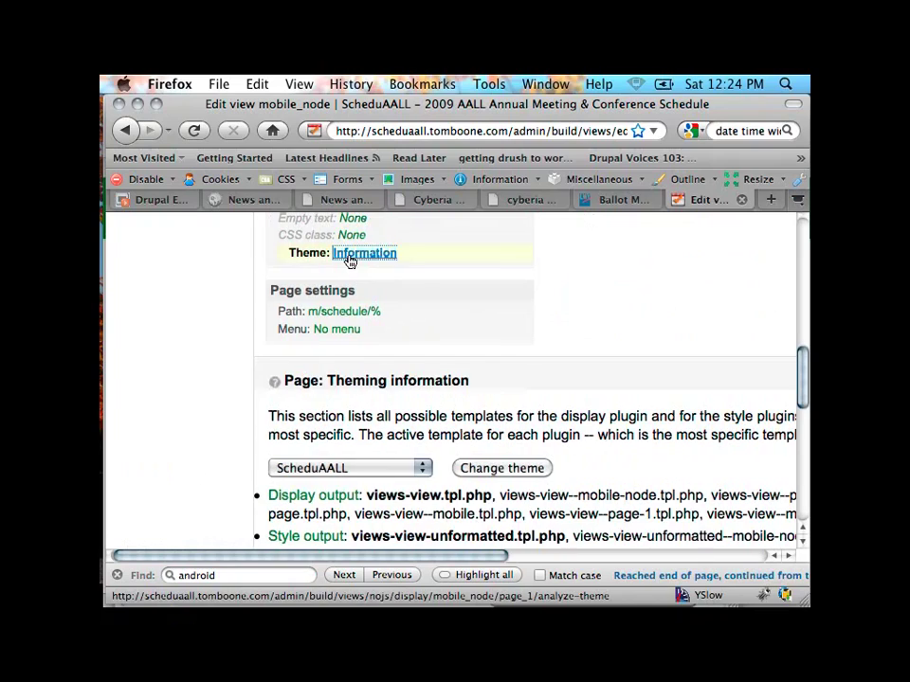
Step: Review the Page display's Display, Style and Row style template suggestions, then open the row style template source
{"action": "scroll", "coordinate": [546, 316], "scroll_direction": "down", "scroll_amount": 3}
{"action": "scroll", "coordinate": [546, 317], "scroll_direction": "down", "scroll_amount": 2}
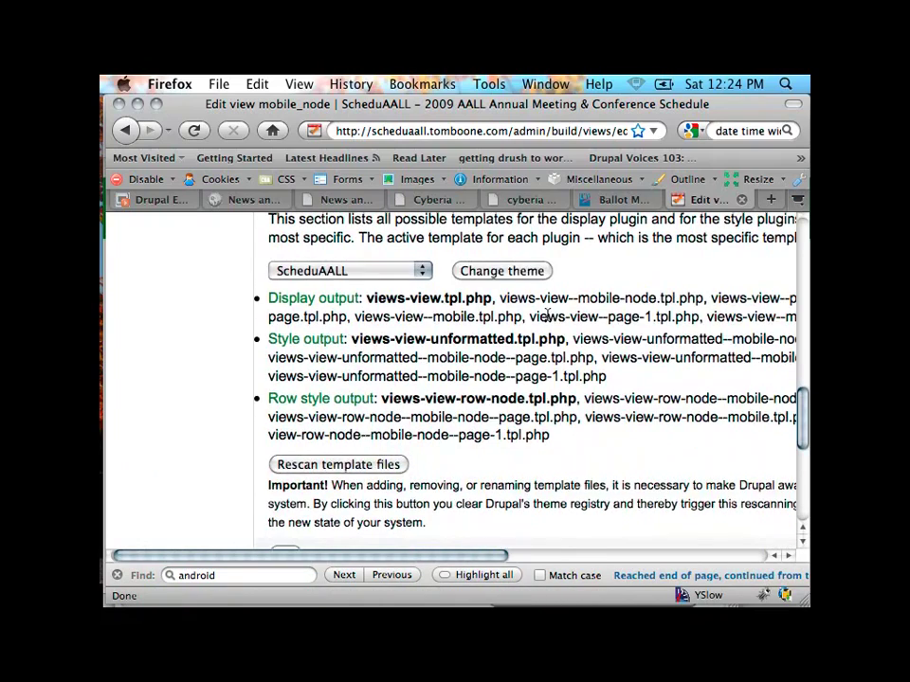
{"action": "scroll", "coordinate": [546, 316], "scroll_direction": "right", "scroll_amount": 3}
{"action": "scroll", "coordinate": [546, 316], "scroll_direction": "right", "scroll_amount": 2}
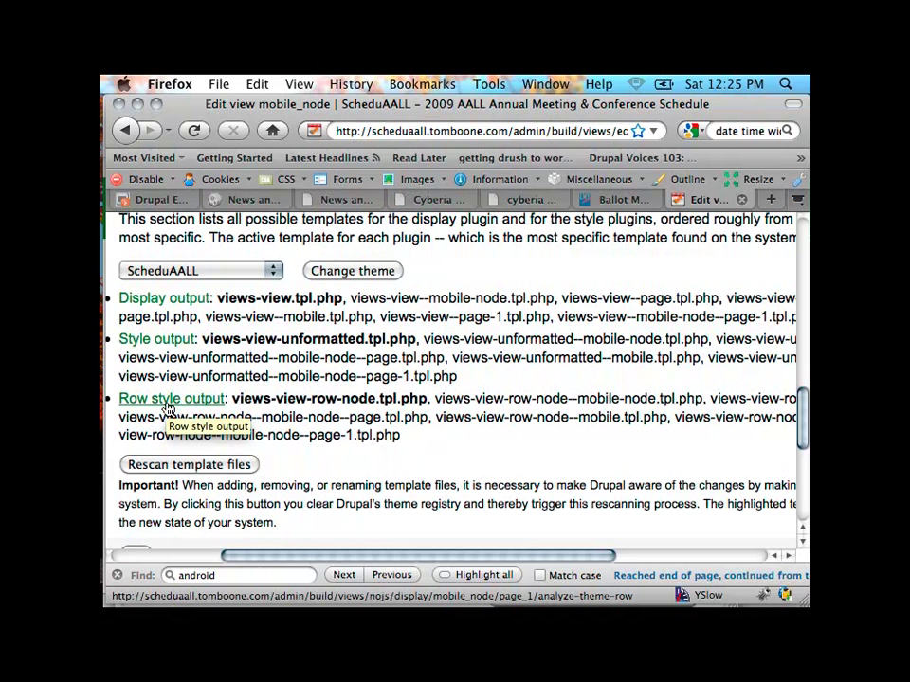
{"action": "left_click", "coordinate": [168, 407]}
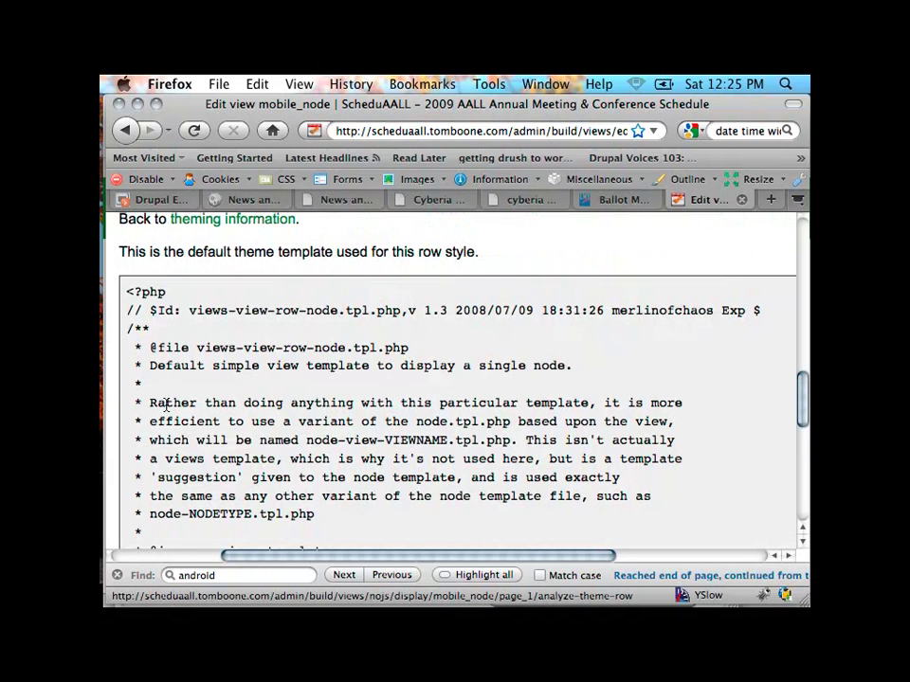
Step: Read through the views-view-row-node.tpl.php source, then go back to the theming information list
{"action": "scroll", "coordinate": [199, 398], "scroll_direction": "down", "scroll_amount": 6}
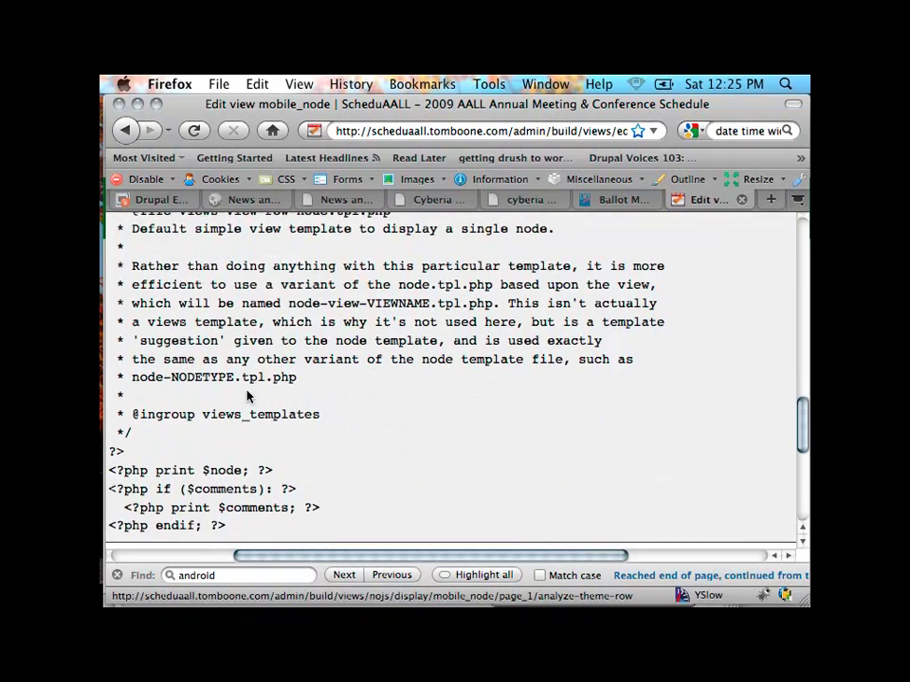
{"action": "scroll", "coordinate": [242, 398], "scroll_direction": "left", "scroll_amount": 2}
{"action": "scroll", "coordinate": [246, 396], "scroll_direction": "up", "scroll_amount": 5}
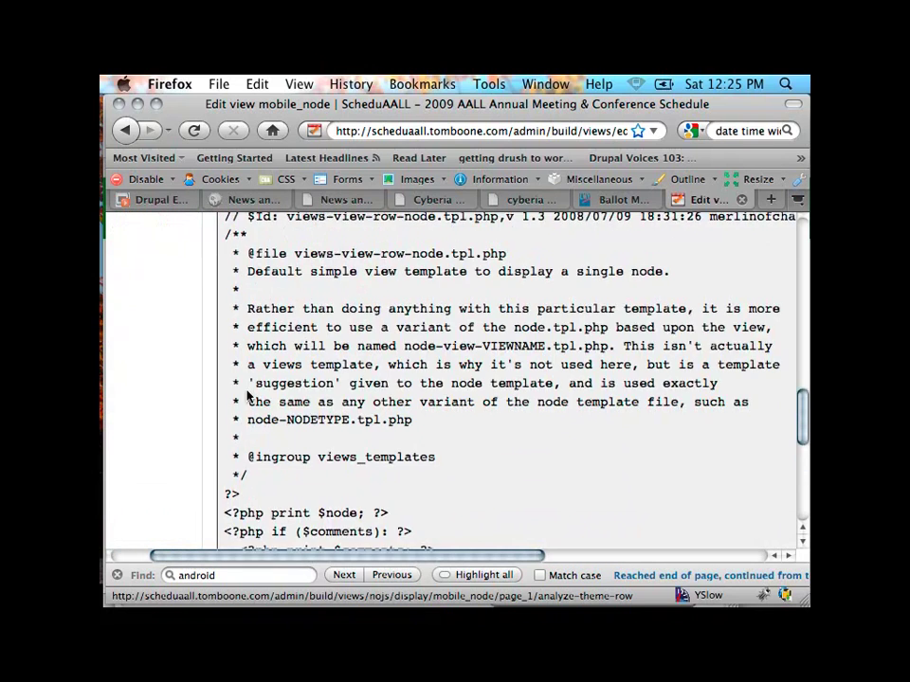
{"action": "scroll", "coordinate": [249, 395], "scroll_direction": "down", "scroll_amount": 1}
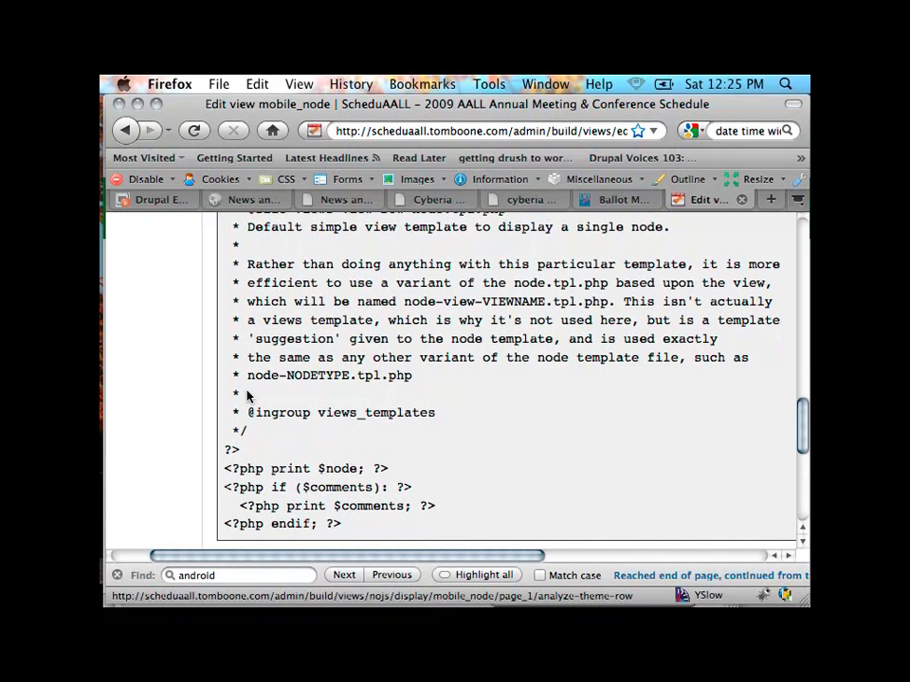
{"action": "scroll", "coordinate": [250, 396], "scroll_direction": "down", "scroll_amount": 3}
{"action": "scroll", "coordinate": [248, 397], "scroll_direction": "up", "scroll_amount": 8}
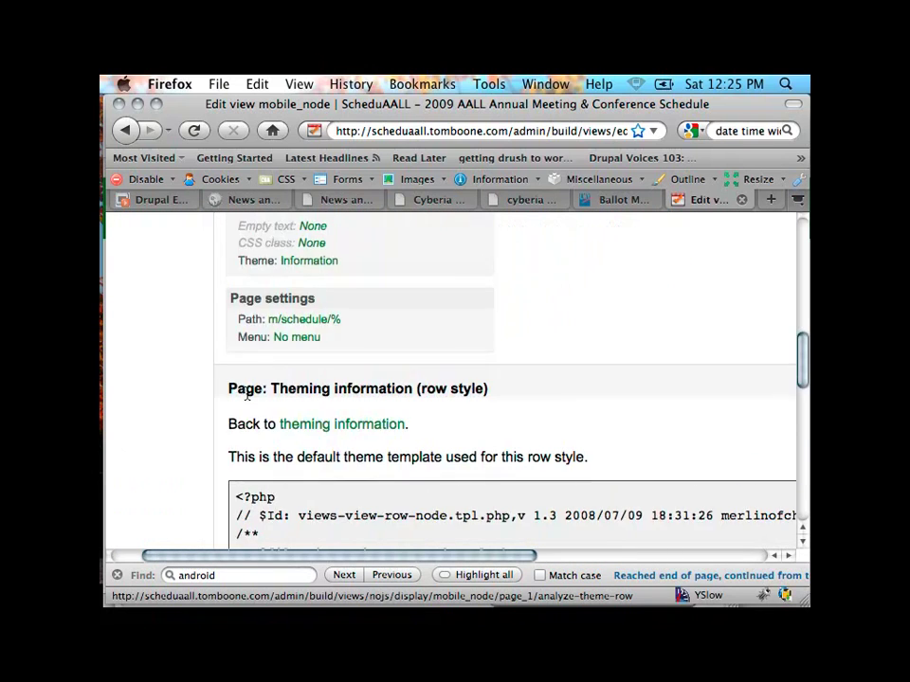
{"action": "left_click", "coordinate": [315, 451]}
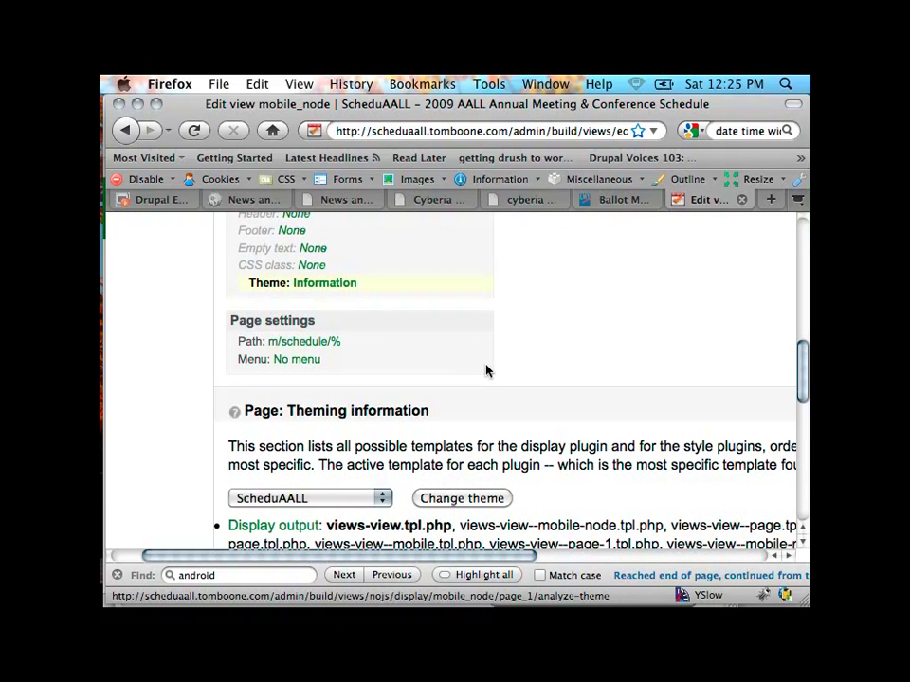
Step: Scroll to the Row style output entry and reopen the views-view-row-node.tpl.php source
{"action": "scroll", "coordinate": [486, 370], "scroll_direction": "down", "scroll_amount": 10}
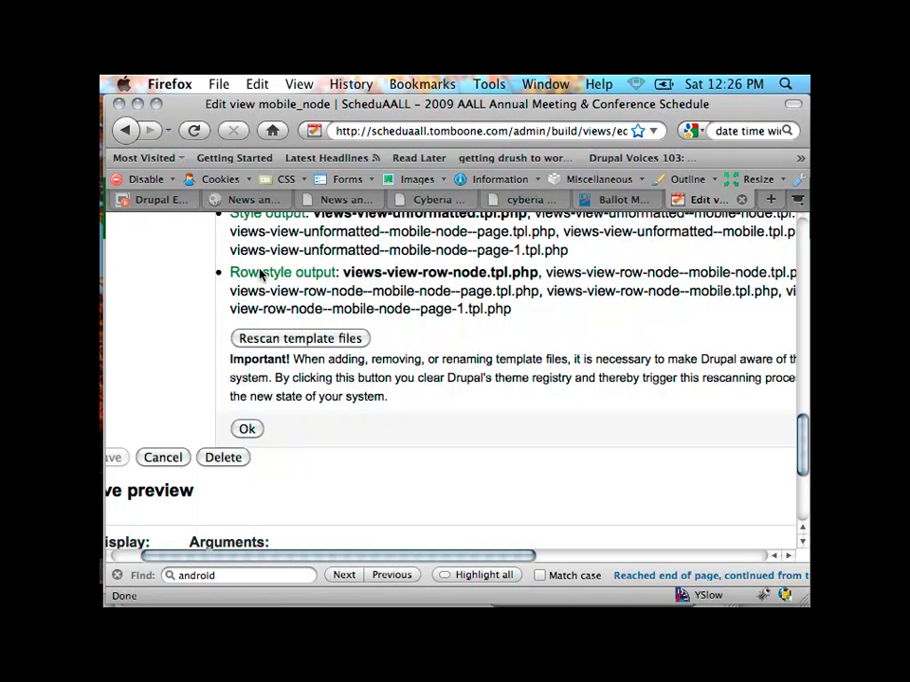
{"action": "right_click", "coordinate": [261, 274]}
{"action": "key", "text": "Escape"}
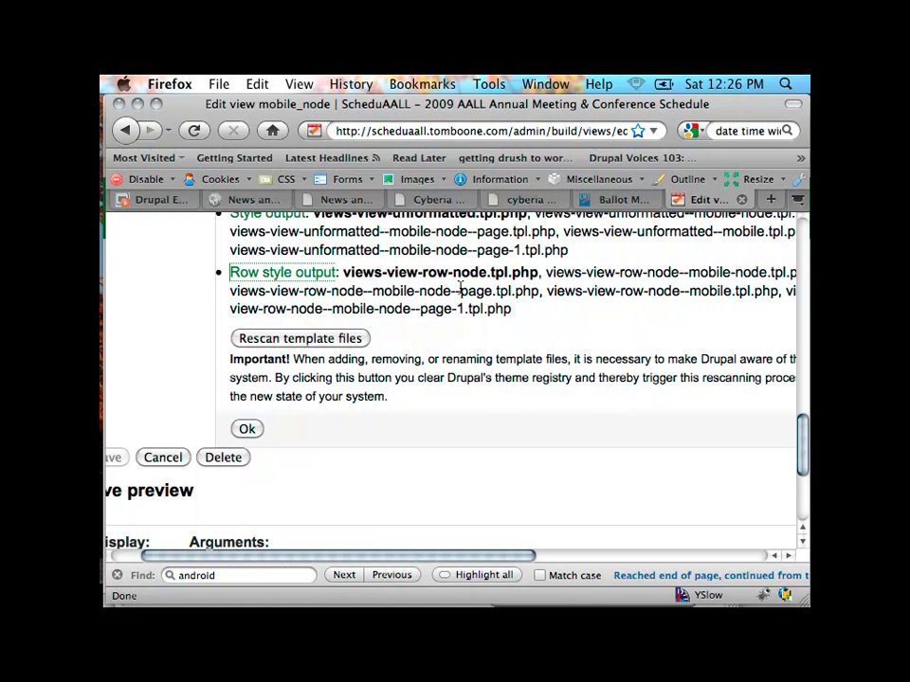
{"action": "left_click", "coordinate": [280, 271]}
Step: Scroll through the PHP code of views-view-row-node.tpl.php in the source box
{"action": "scroll", "coordinate": [436, 309], "scroll_direction": "down", "scroll_amount": 5}
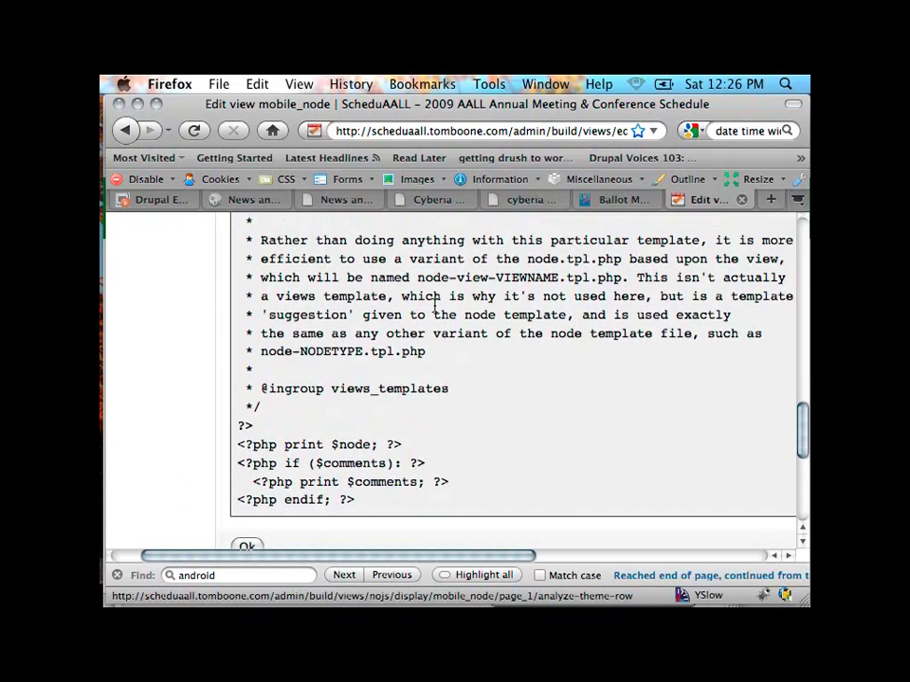
{"action": "scroll", "coordinate": [436, 309], "scroll_direction": "right", "scroll_amount": 1}
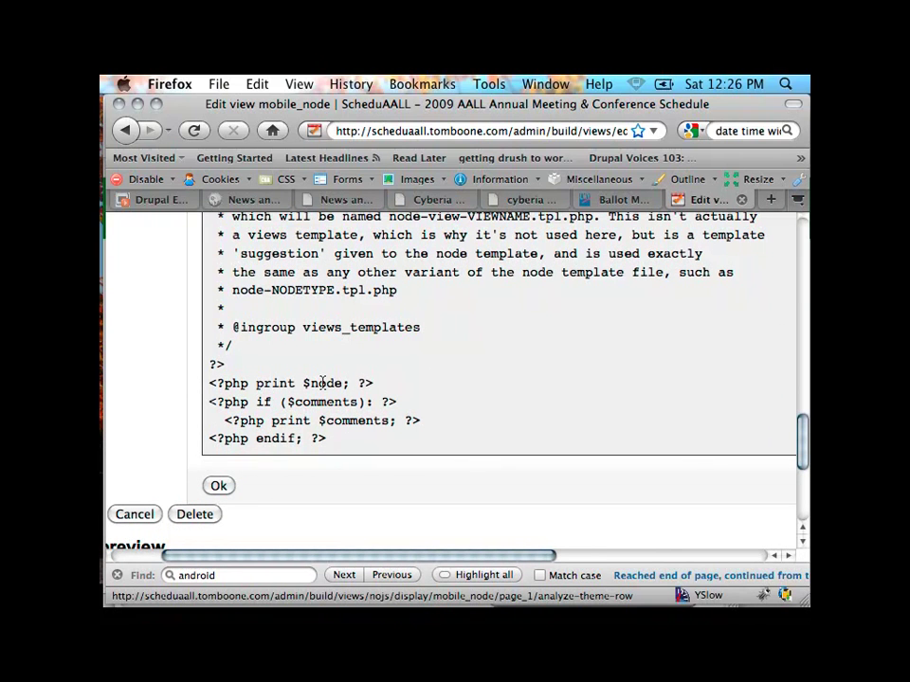
{"action": "scroll", "coordinate": [320, 381], "scroll_direction": "up", "scroll_amount": 3}
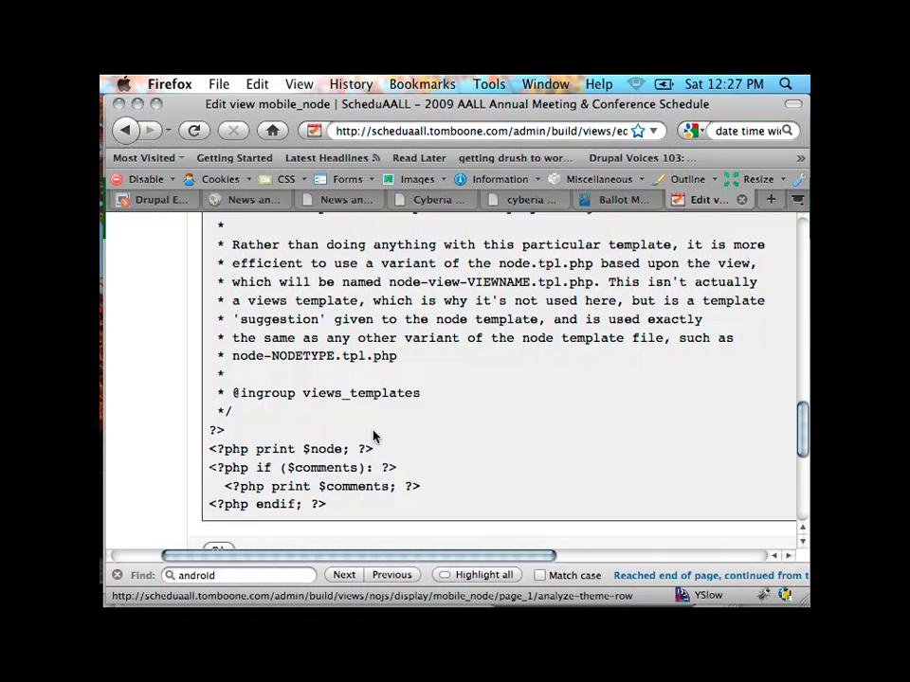
{"action": "scroll", "coordinate": [374, 436], "scroll_direction": "up", "scroll_amount": 15}
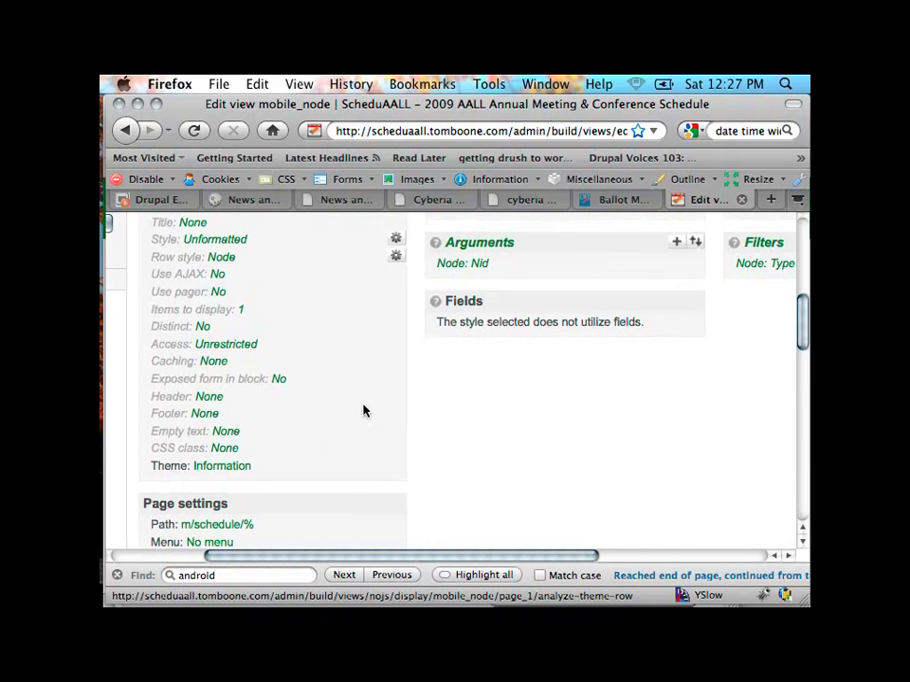
{"action": "scroll", "coordinate": [363, 410], "scroll_direction": "up", "scroll_amount": 5}
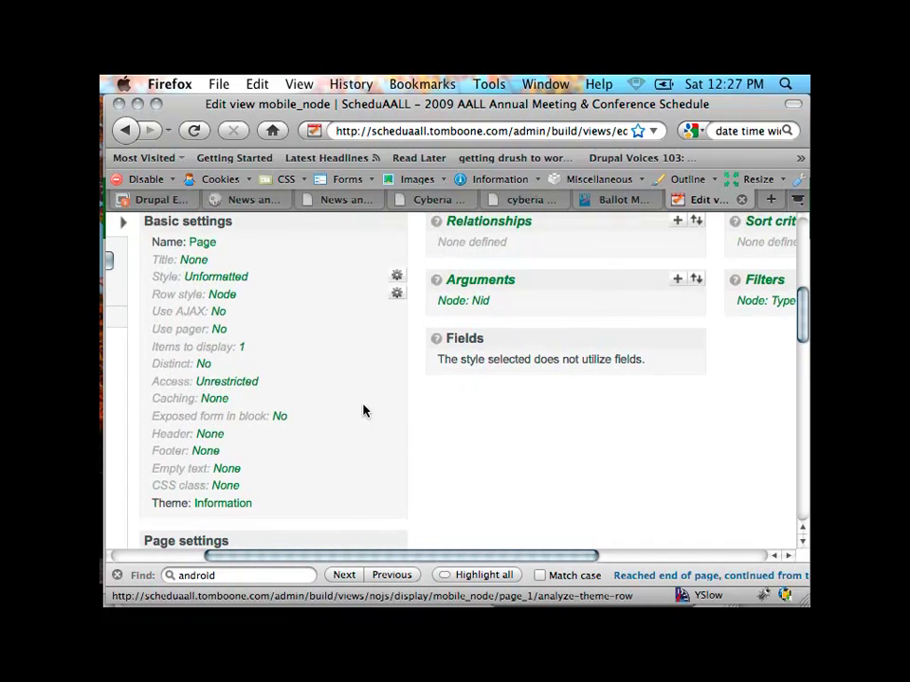
{"action": "scroll", "coordinate": [363, 411], "scroll_direction": "left", "scroll_amount": 3}
{"action": "scroll", "coordinate": [363, 410], "scroll_direction": "up", "scroll_amount": 1}
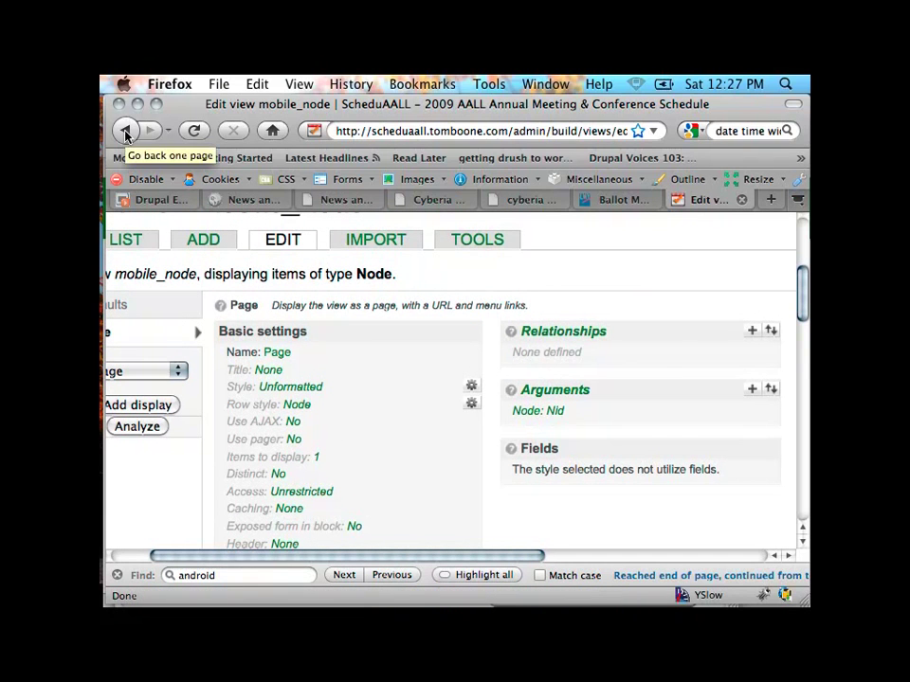
{"action": "right_click", "coordinate": [135, 247]}
{"action": "key", "text": "Escape"}
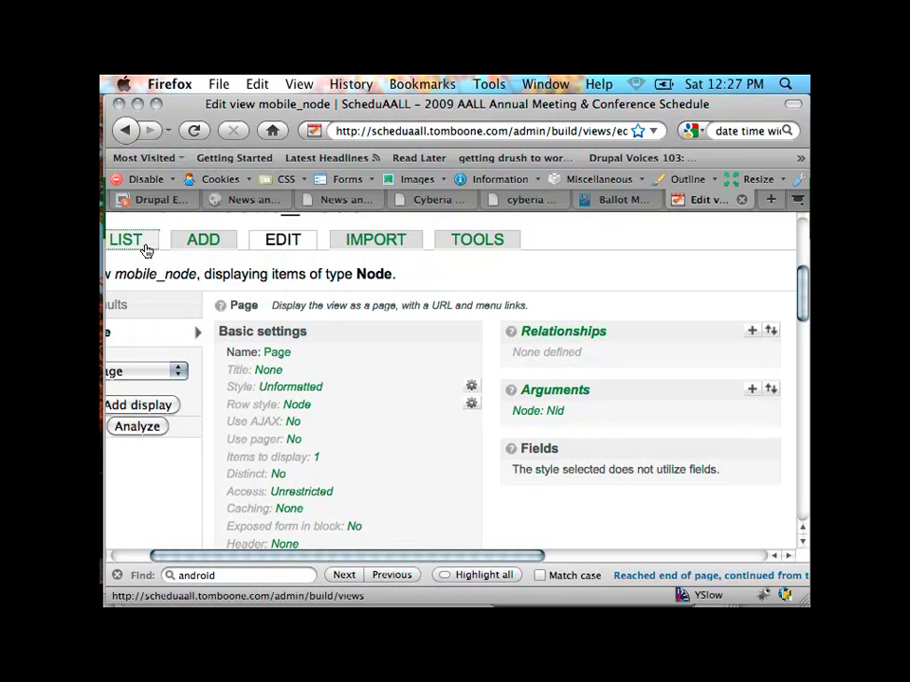
{"action": "left_click", "coordinate": [130, 245]}
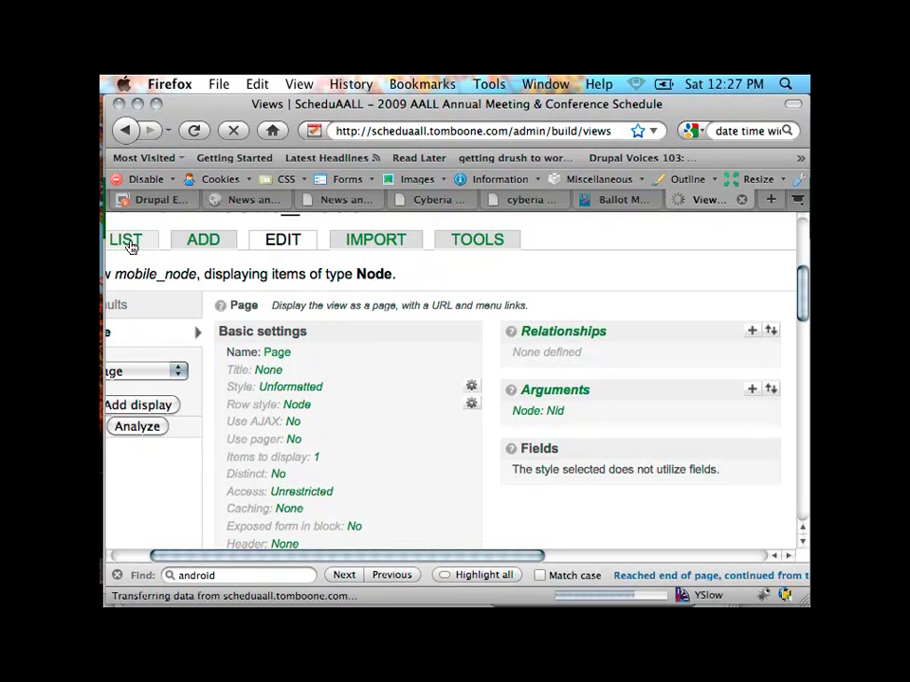
{"action": "scroll", "coordinate": [285, 339], "scroll_direction": "down", "scroll_amount": 8}
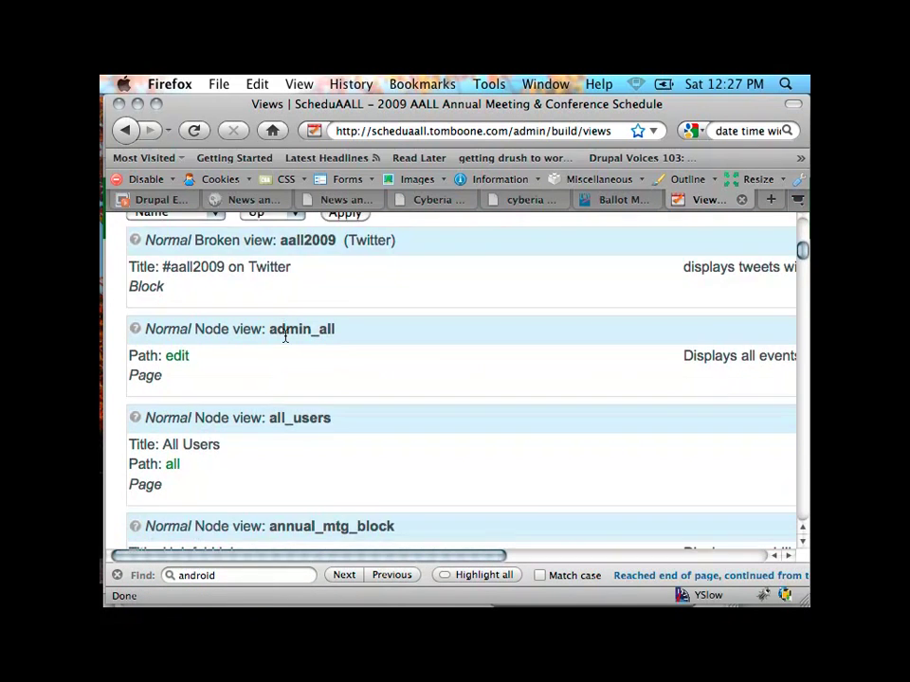
{"action": "scroll", "coordinate": [285, 337], "scroll_direction": "down", "scroll_amount": 10}
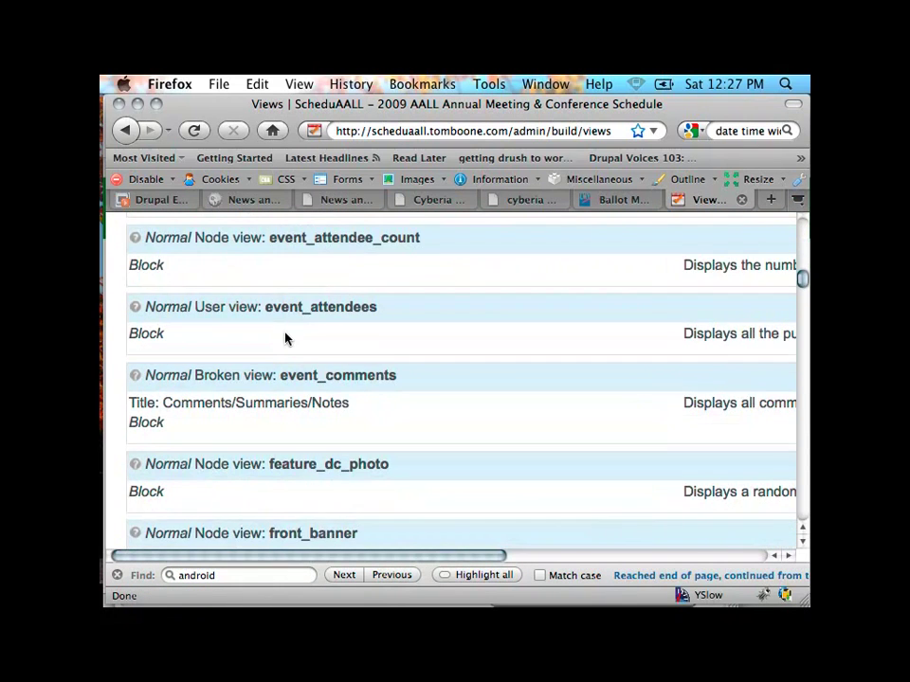
{"action": "scroll", "coordinate": [285, 339], "scroll_direction": "down", "scroll_amount": 8}
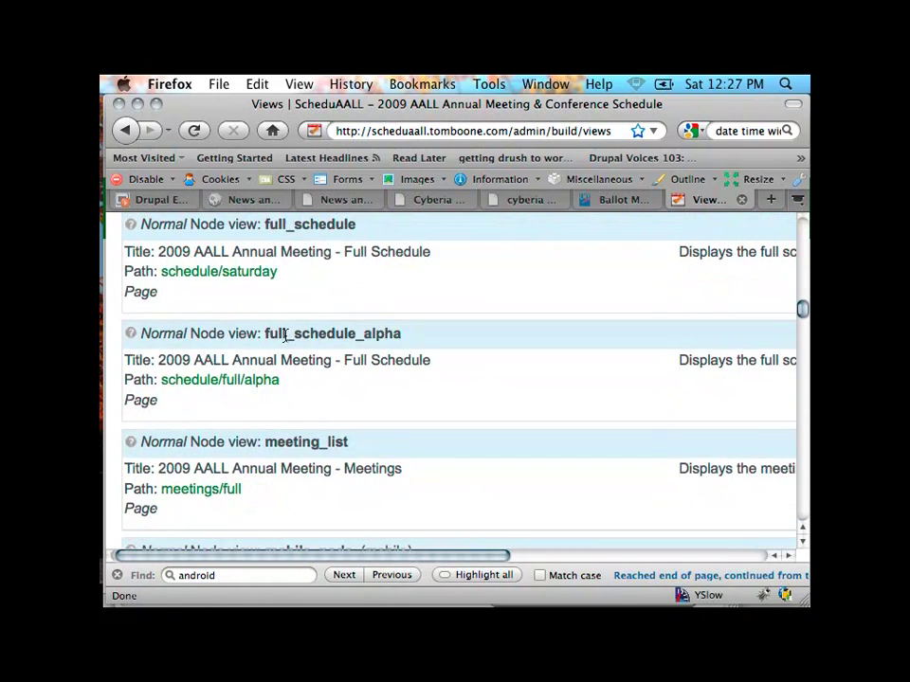
{"action": "scroll", "coordinate": [284, 337], "scroll_direction": "down", "scroll_amount": 8}
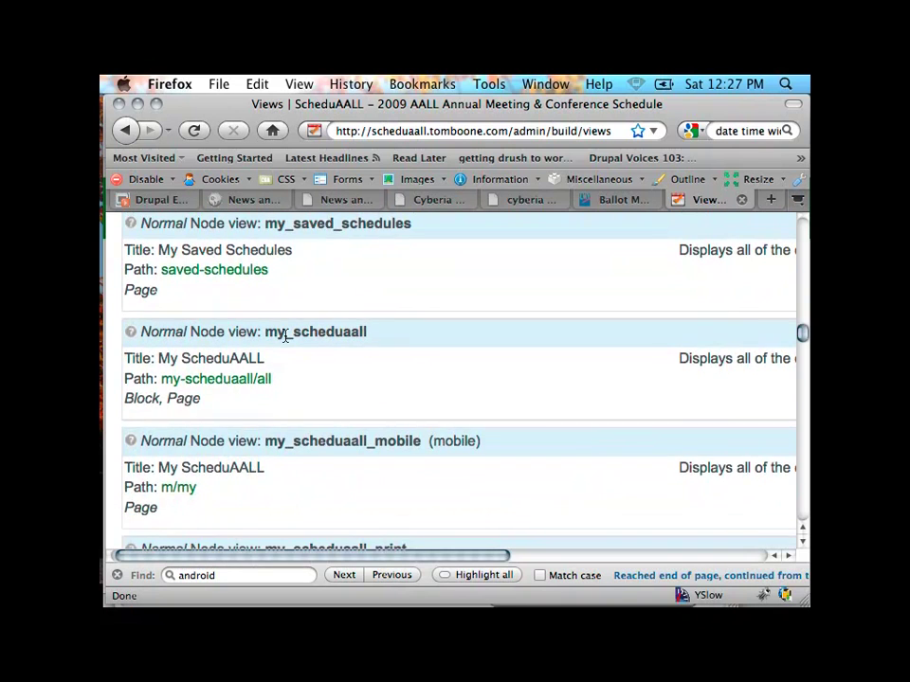
{"action": "scroll", "coordinate": [285, 338], "scroll_direction": "down", "scroll_amount": 5}
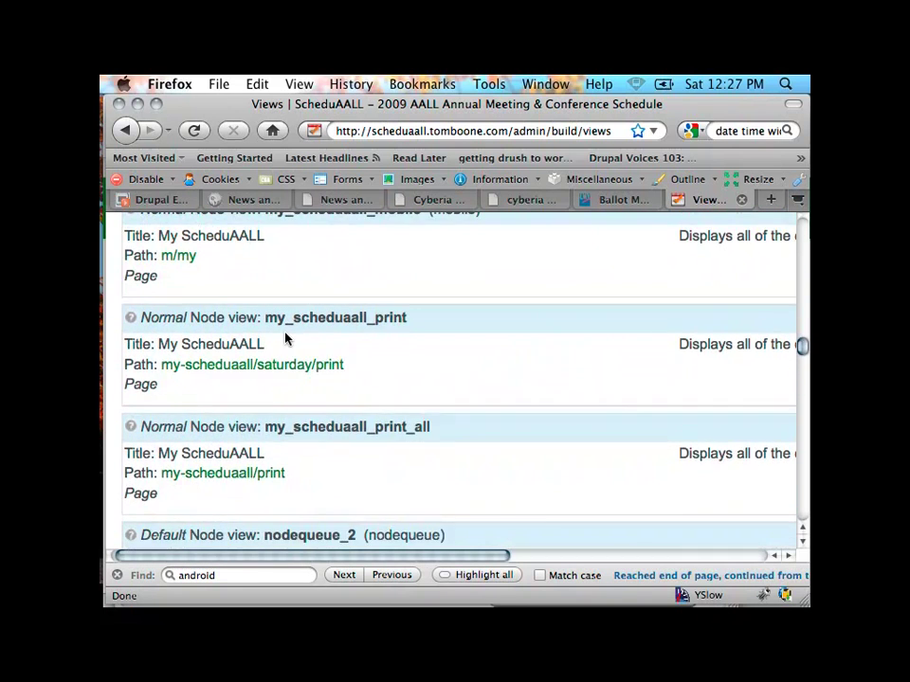
{"action": "scroll", "coordinate": [285, 339], "scroll_direction": "down", "scroll_amount": 7}
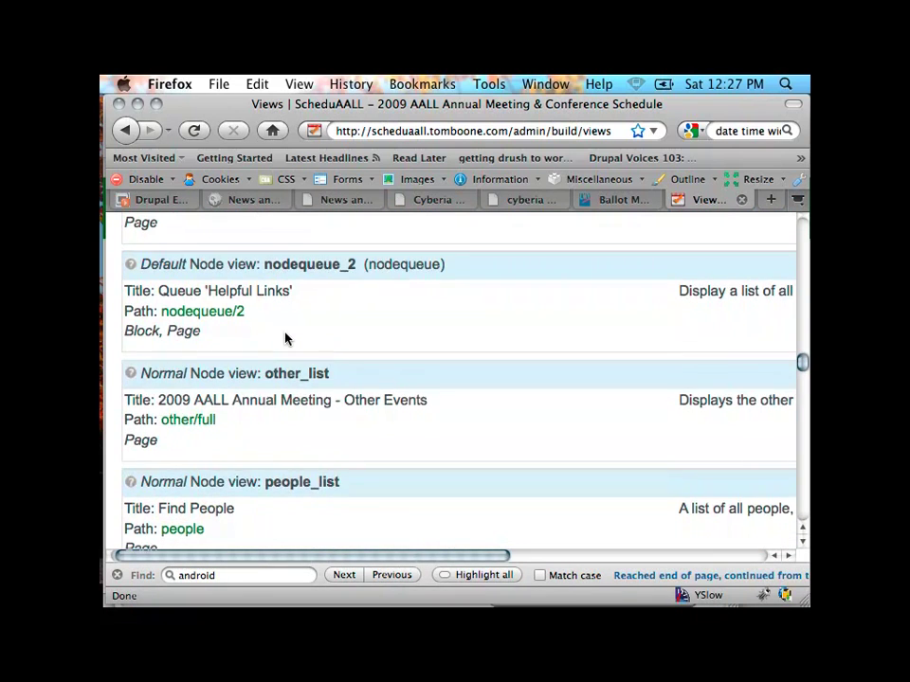
{"action": "scroll", "coordinate": [285, 338], "scroll_direction": "down", "scroll_amount": 6}
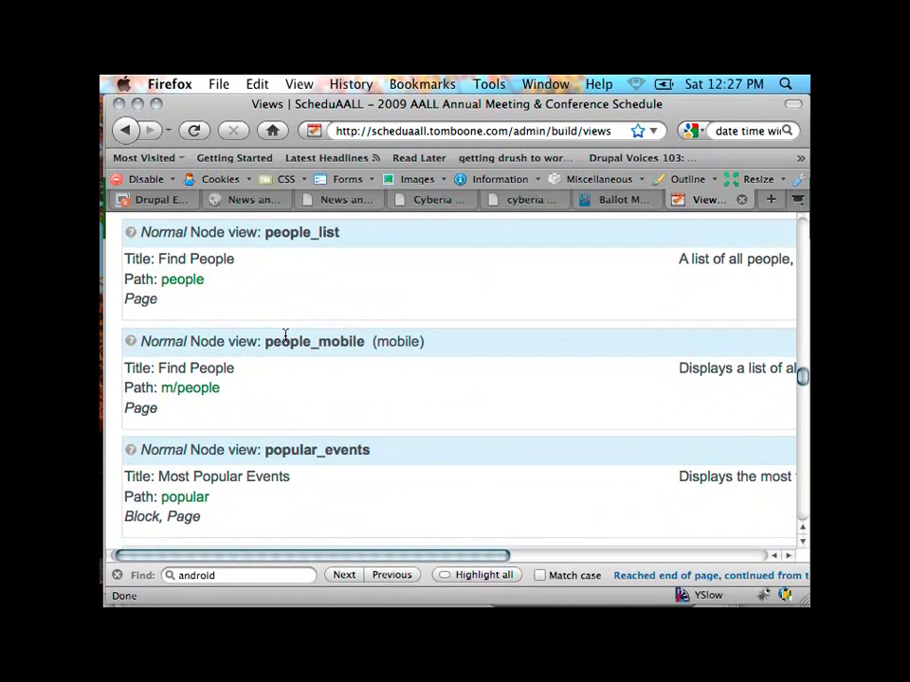
{"action": "scroll", "coordinate": [285, 337], "scroll_direction": "down", "scroll_amount": 2}
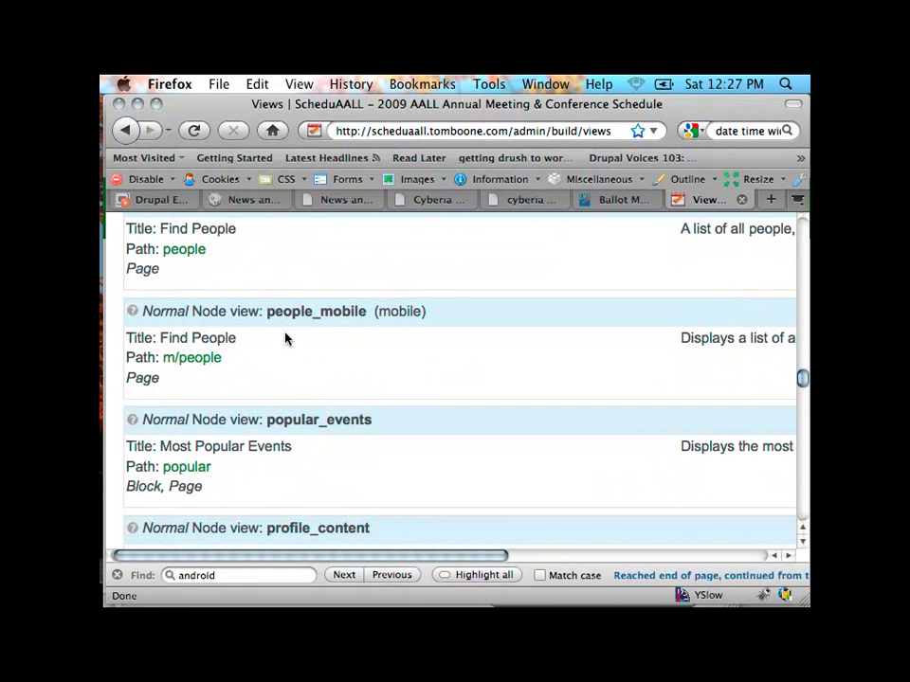
{"action": "scroll", "coordinate": [285, 339], "scroll_direction": "down", "scroll_amount": 10}
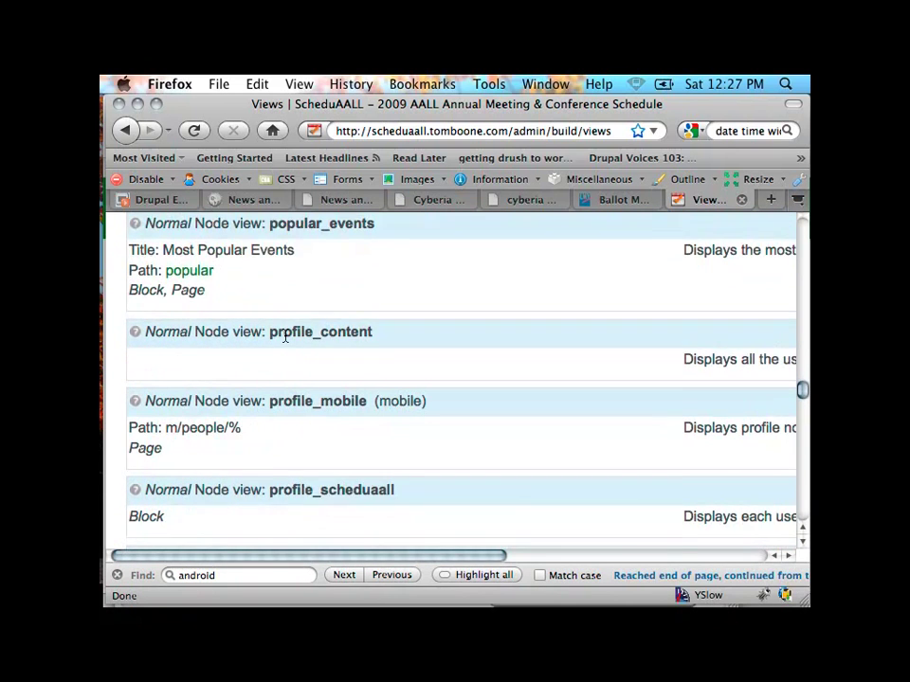
{"action": "scroll", "coordinate": [285, 339], "scroll_direction": "down", "scroll_amount": 2}
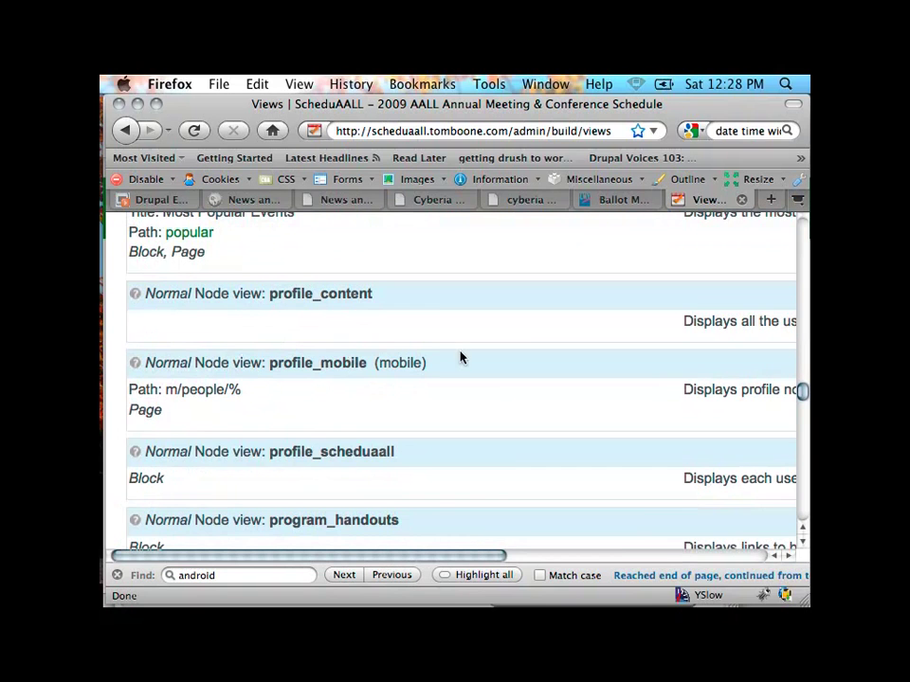
{"action": "scroll", "coordinate": [459, 359], "scroll_direction": "right", "scroll_amount": 5}
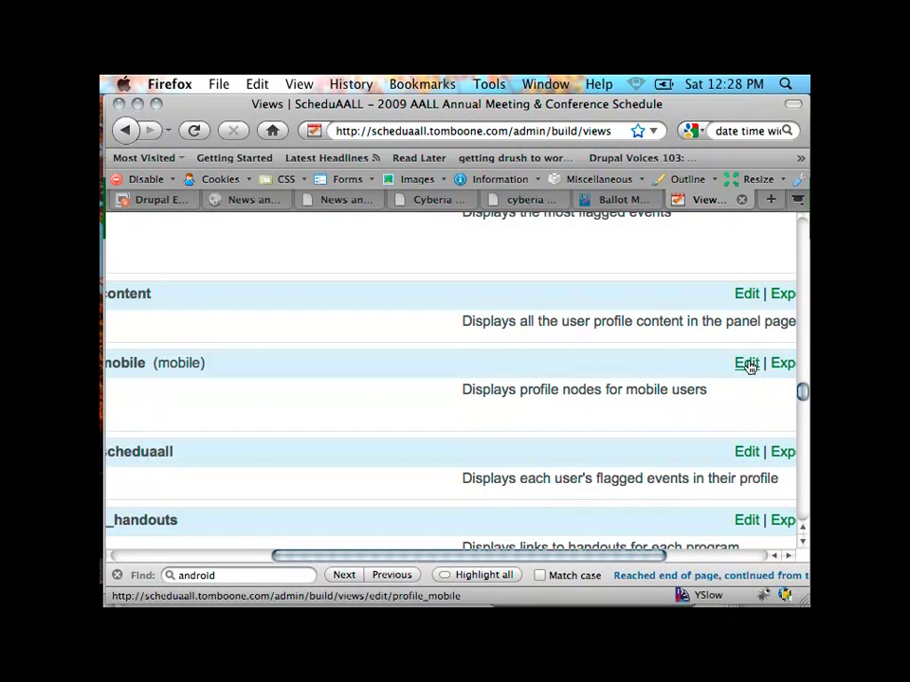
Step: Edit profile_mobile and review its Defaults, Arguments, and Fields like Photo, Full Name, My Twitter
{"action": "left_click", "coordinate": [746, 364]}
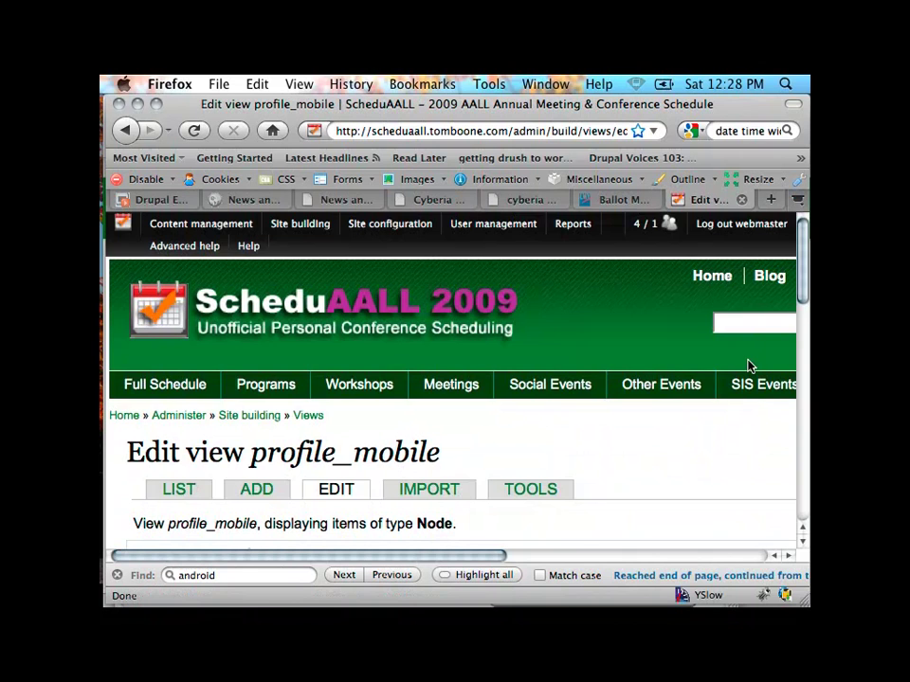
{"action": "scroll", "coordinate": [747, 365], "scroll_direction": "down", "scroll_amount": 2}
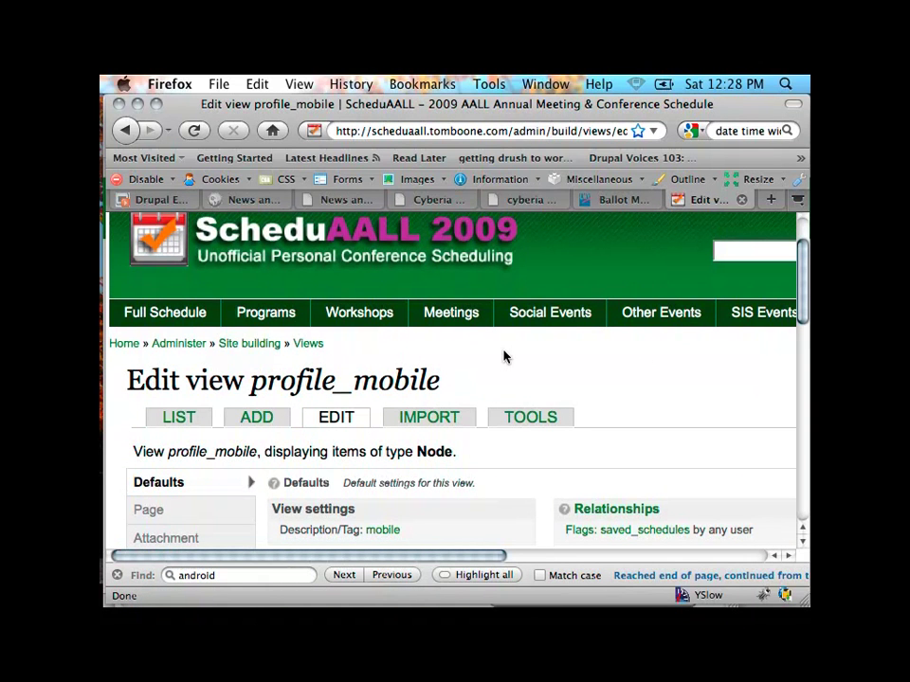
{"action": "scroll", "coordinate": [504, 357], "scroll_direction": "down", "scroll_amount": 5}
{"action": "scroll", "coordinate": [504, 356], "scroll_direction": "up", "scroll_amount": 1}
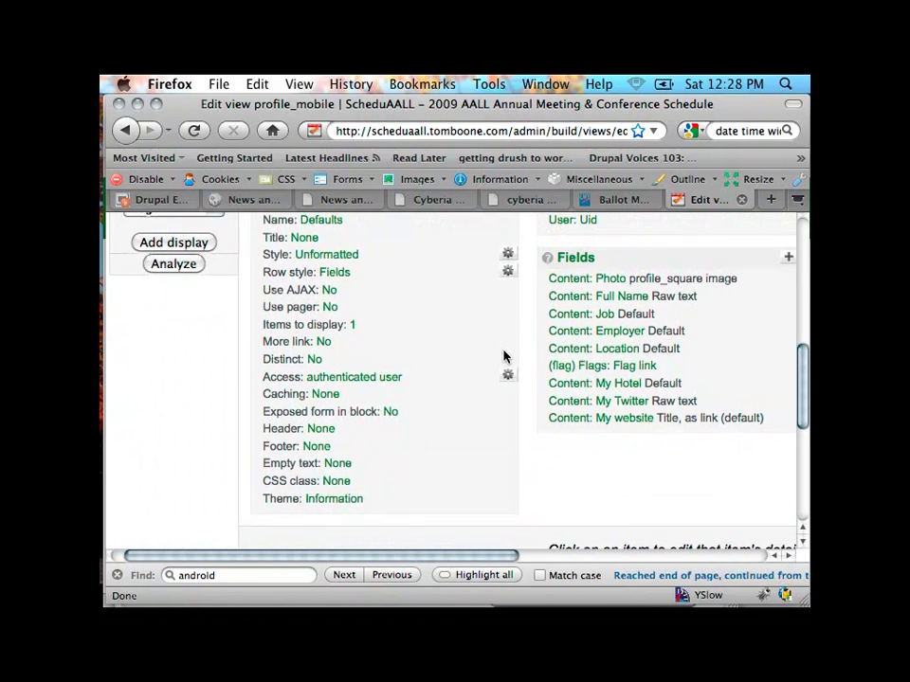
{"action": "scroll", "coordinate": [504, 356], "scroll_direction": "right", "scroll_amount": 5}
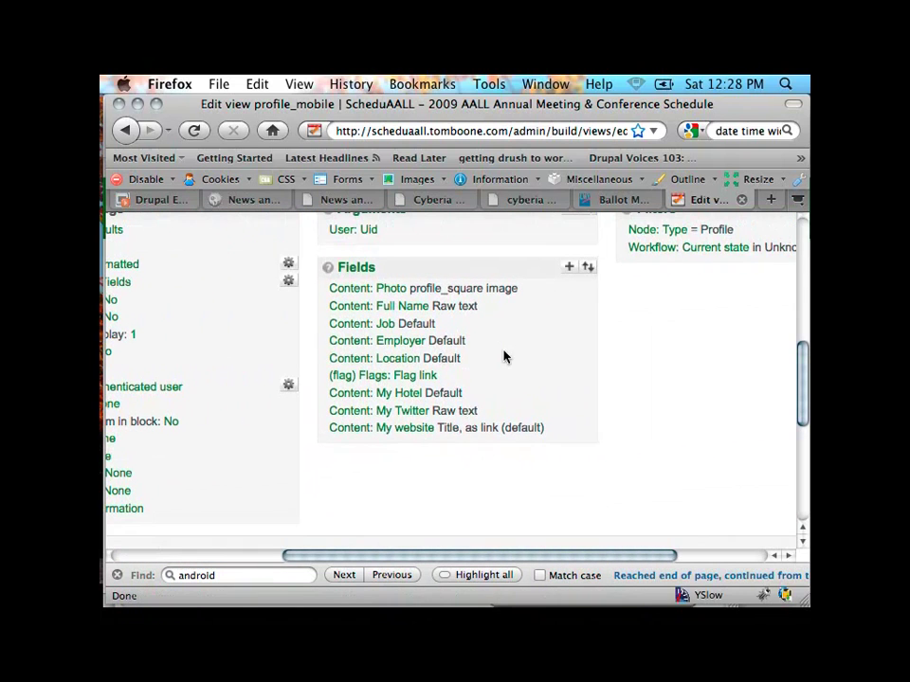
{"action": "scroll", "coordinate": [504, 356], "scroll_direction": "up", "scroll_amount": 2}
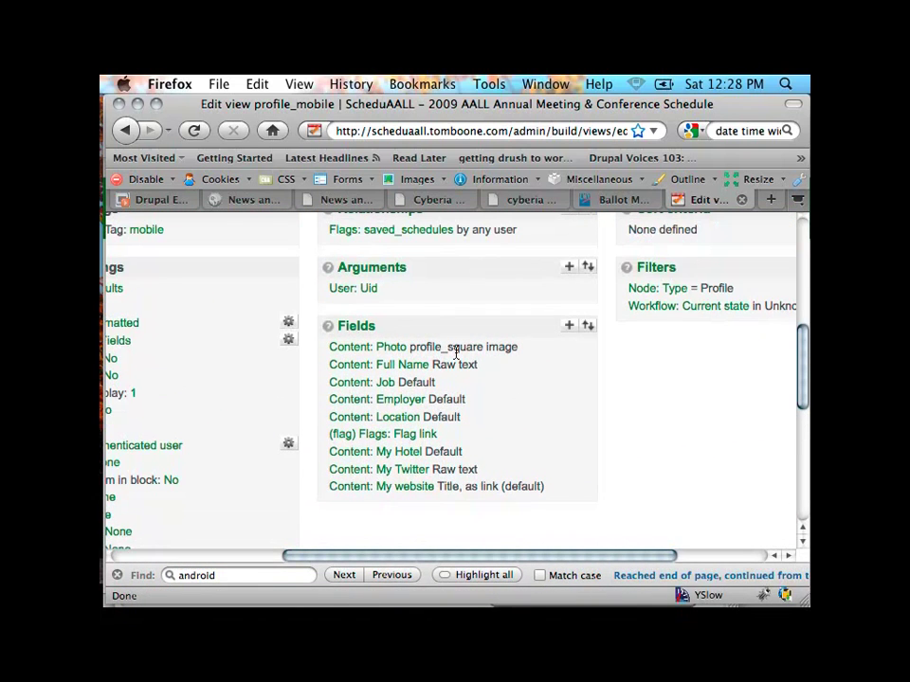
{"action": "scroll", "coordinate": [357, 365], "scroll_direction": "up", "scroll_amount": 7}
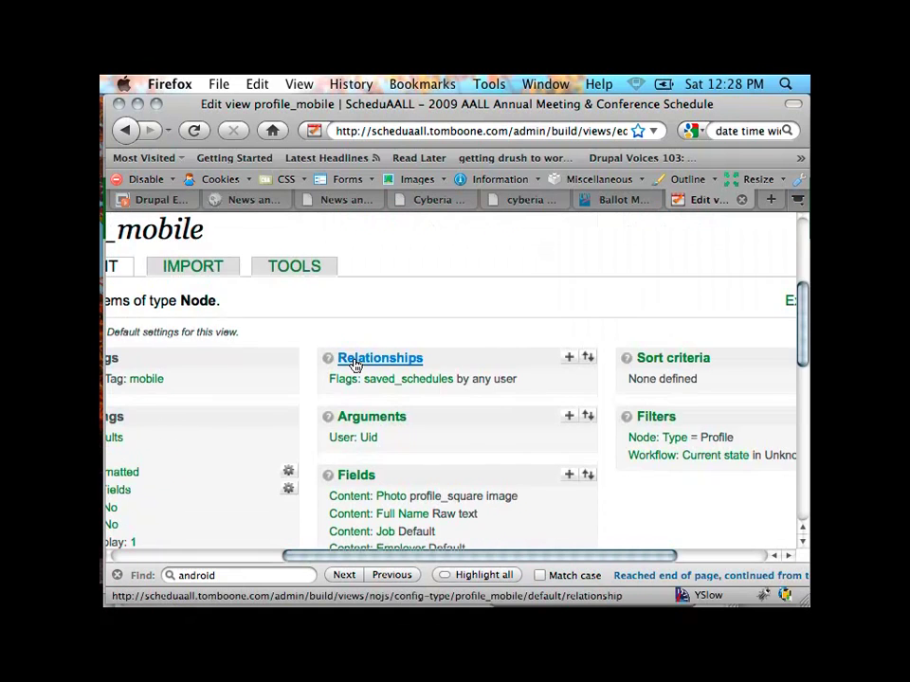
{"action": "scroll", "coordinate": [354, 366], "scroll_direction": "left", "scroll_amount": 5}
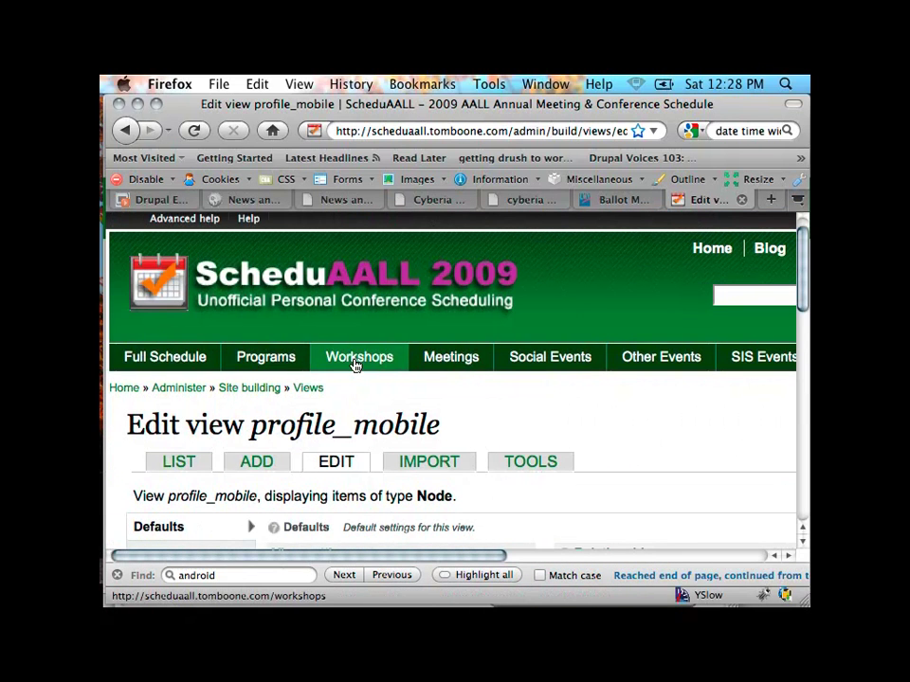
Step: Open the Views LIST in a new browser tab and switch to it
{"action": "right_click", "coordinate": [168, 464]}
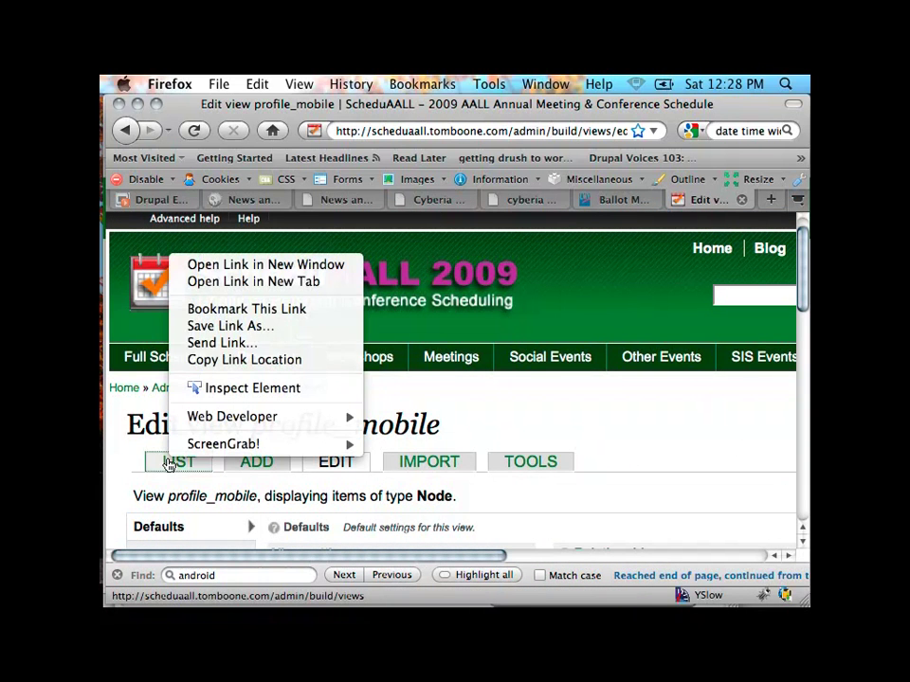
{"action": "left_click", "coordinate": [276, 282]}
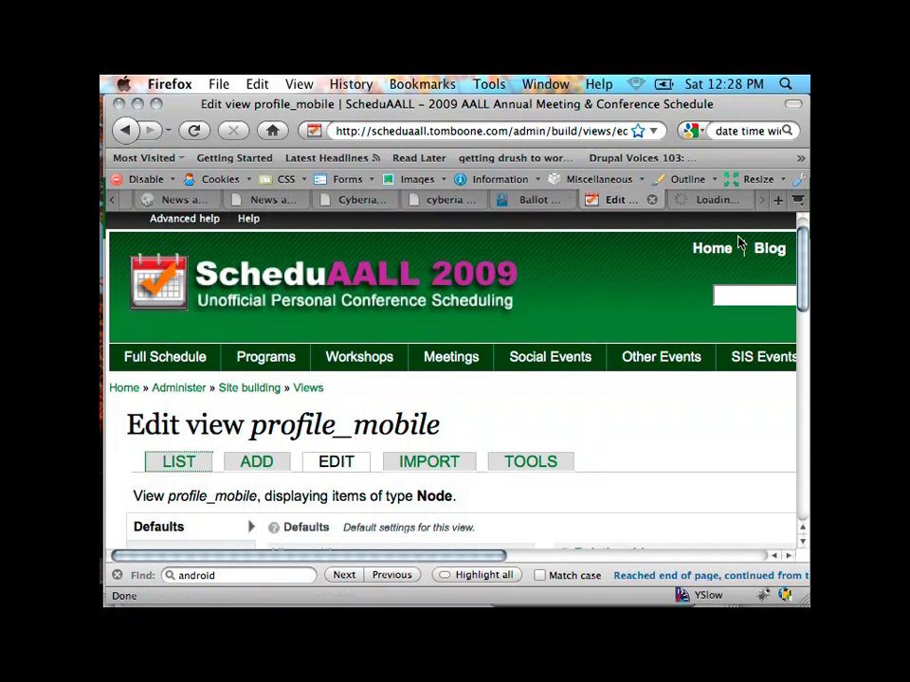
{"action": "left_click", "coordinate": [682, 203]}
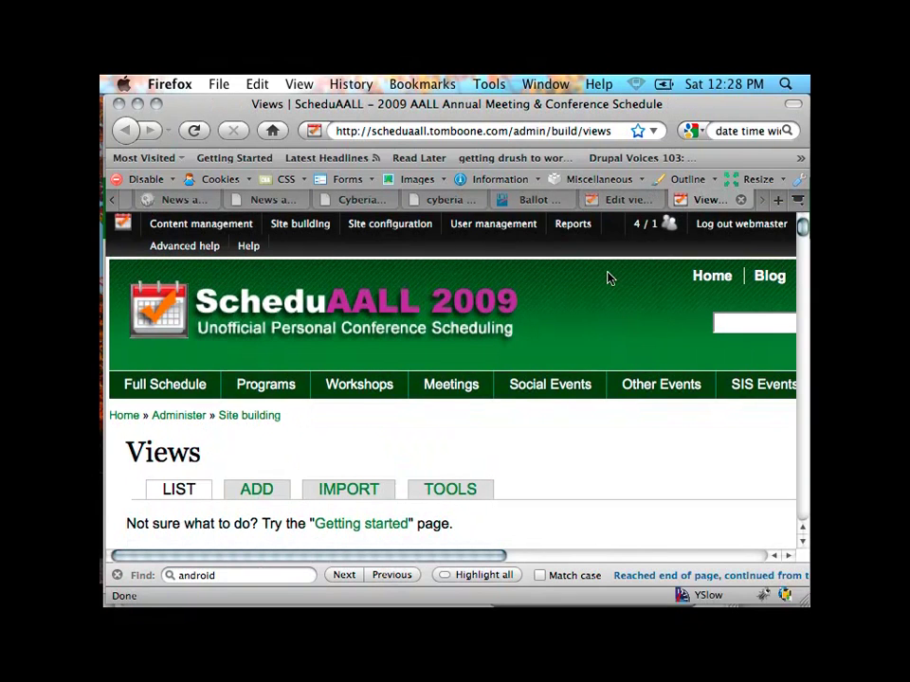
Step: Scroll down the Views list to the profile_content entry
{"action": "scroll", "coordinate": [606, 277], "scroll_direction": "down", "scroll_amount": 5}
{"action": "scroll", "coordinate": [608, 278], "scroll_direction": "down", "scroll_amount": 15}
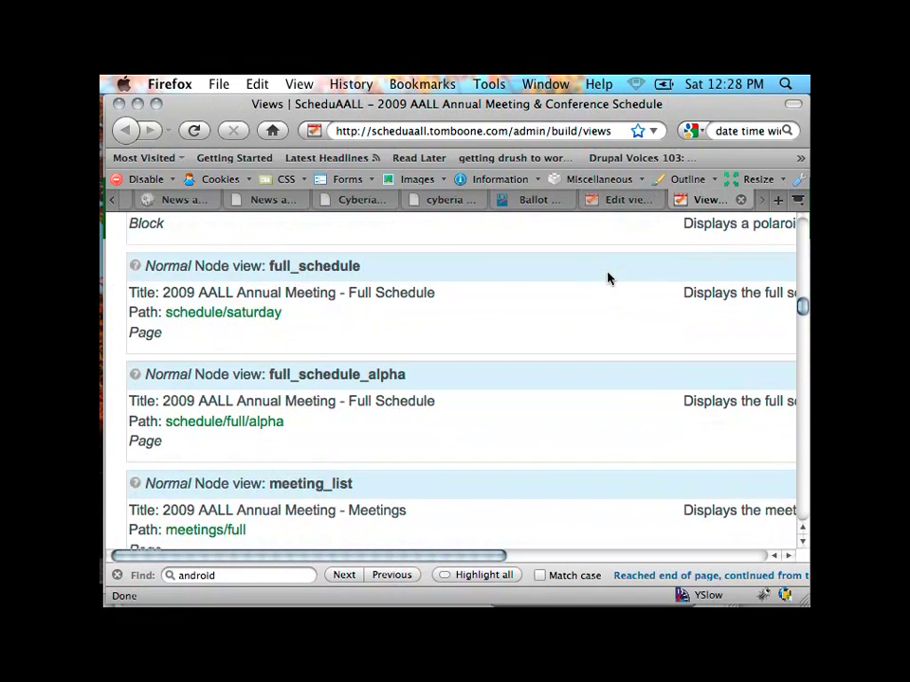
{"action": "scroll", "coordinate": [608, 276], "scroll_direction": "down", "scroll_amount": 12}
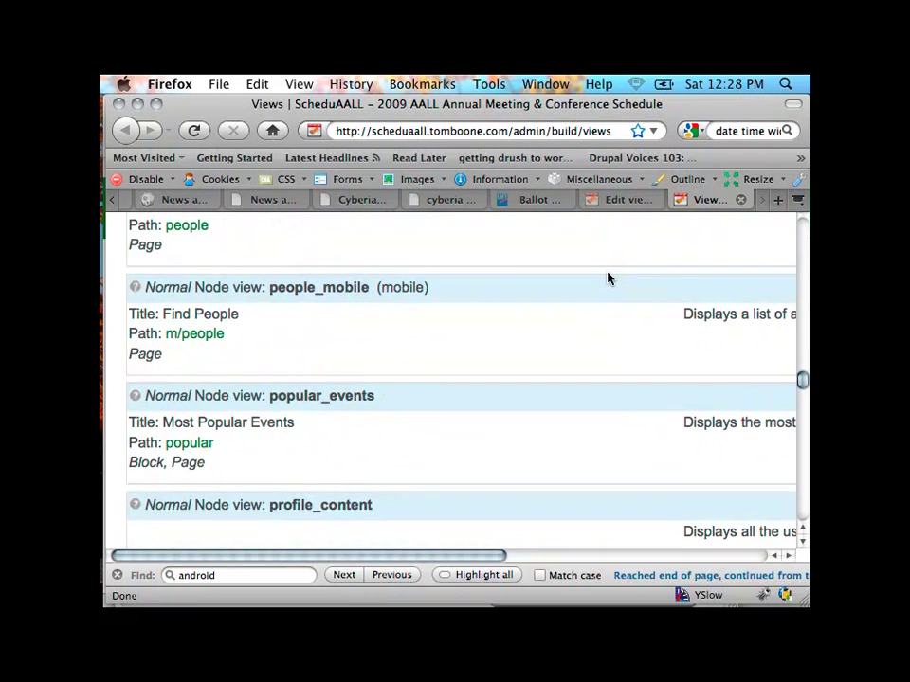
{"action": "scroll", "coordinate": [608, 279], "scroll_direction": "down", "scroll_amount": 5}
{"action": "scroll", "coordinate": [607, 279], "scroll_direction": "right", "scroll_amount": 5}
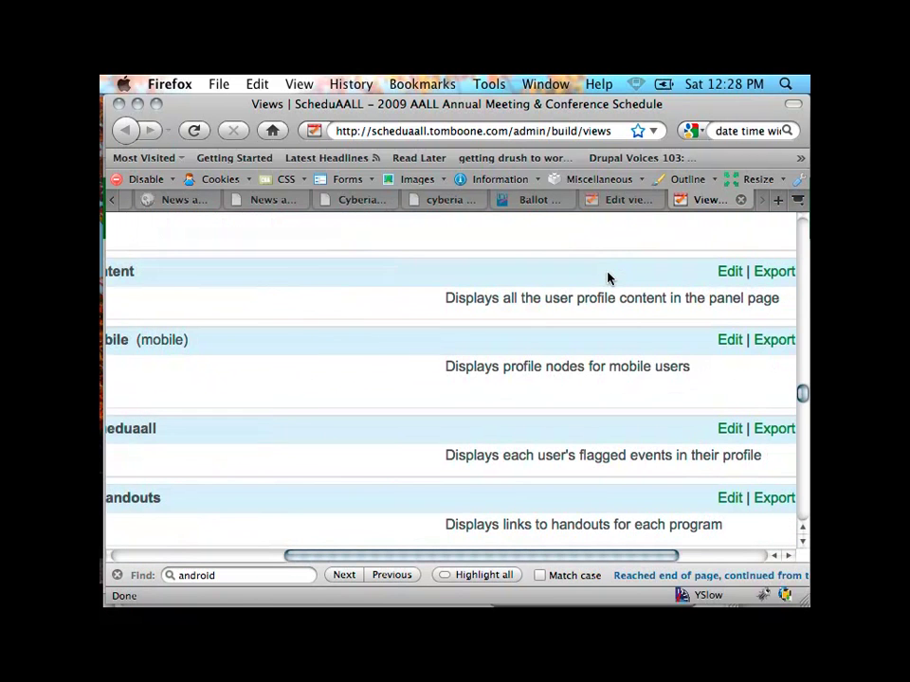
{"action": "right_click", "coordinate": [729, 276]}
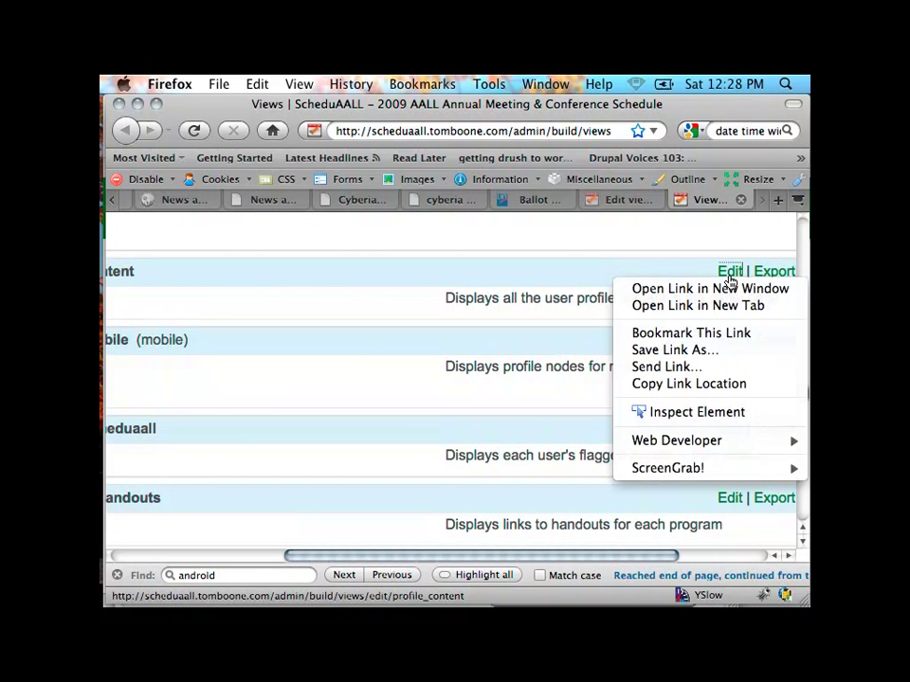
Step: Edit profile_content and review its fields: Photo profile_pic, Job, Employer and Full Name
{"action": "key", "text": "Escape"}
{"action": "left_click", "coordinate": [730, 277]}
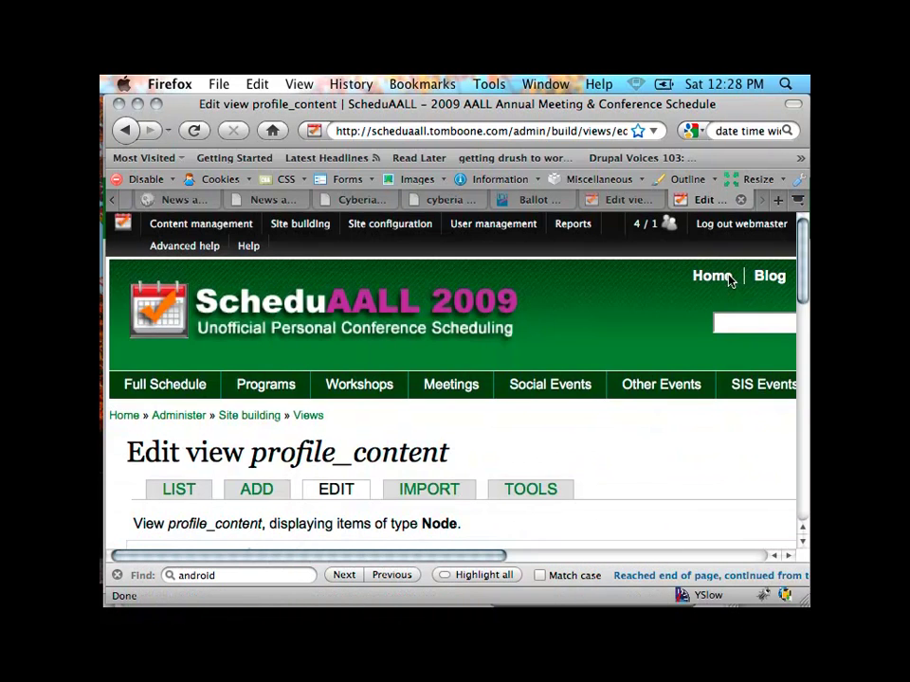
{"action": "scroll", "coordinate": [729, 280], "scroll_direction": "down", "scroll_amount": 5}
{"action": "scroll", "coordinate": [728, 281], "scroll_direction": "down", "scroll_amount": 5}
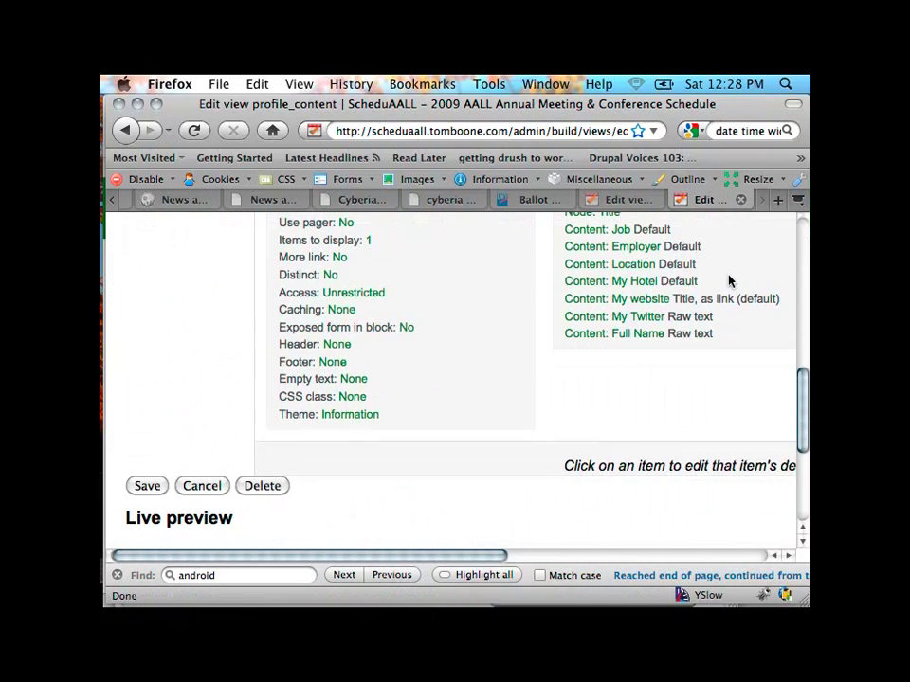
{"action": "scroll", "coordinate": [729, 281], "scroll_direction": "right", "scroll_amount": 3}
{"action": "scroll", "coordinate": [728, 280], "scroll_direction": "up", "scroll_amount": 3}
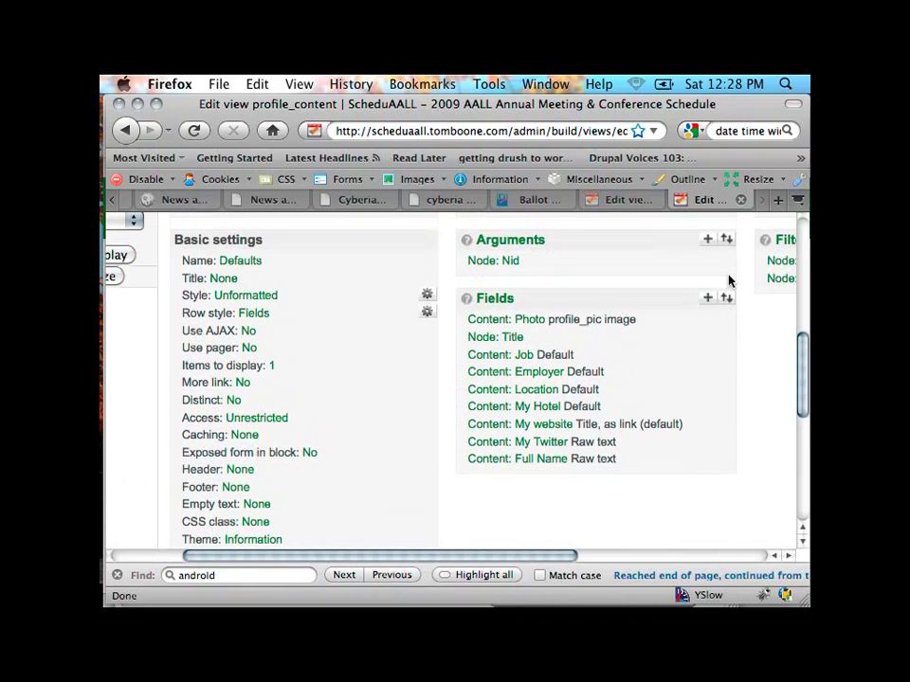
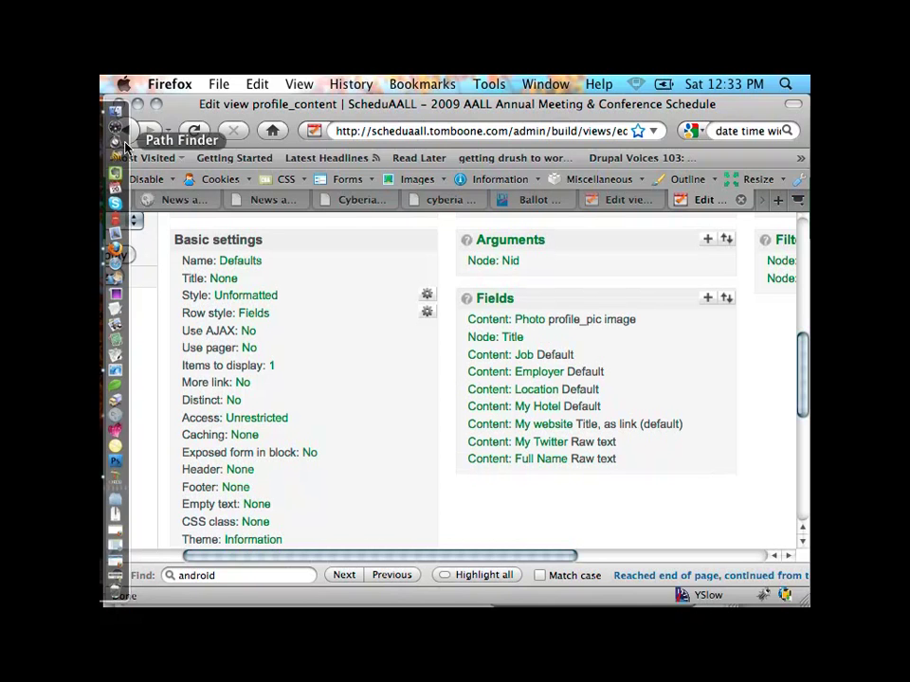
Step: In Finder, open sites/all/themes/acquia_prosper and select acquia_prosper.info
{"action": "mouse_move", "coordinate": [106, 120]}
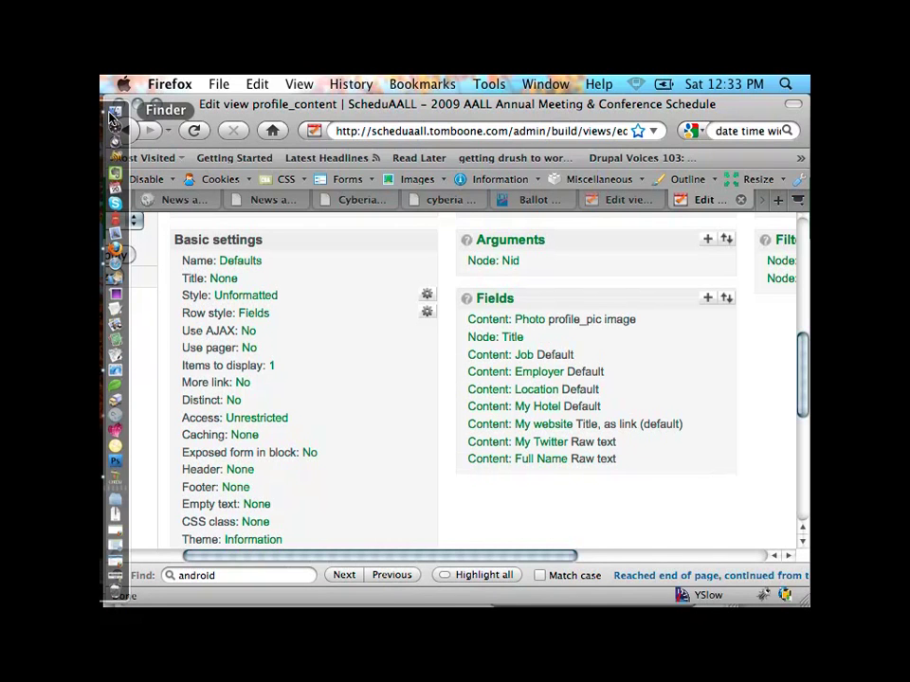
{"action": "left_click", "coordinate": [112, 115]}
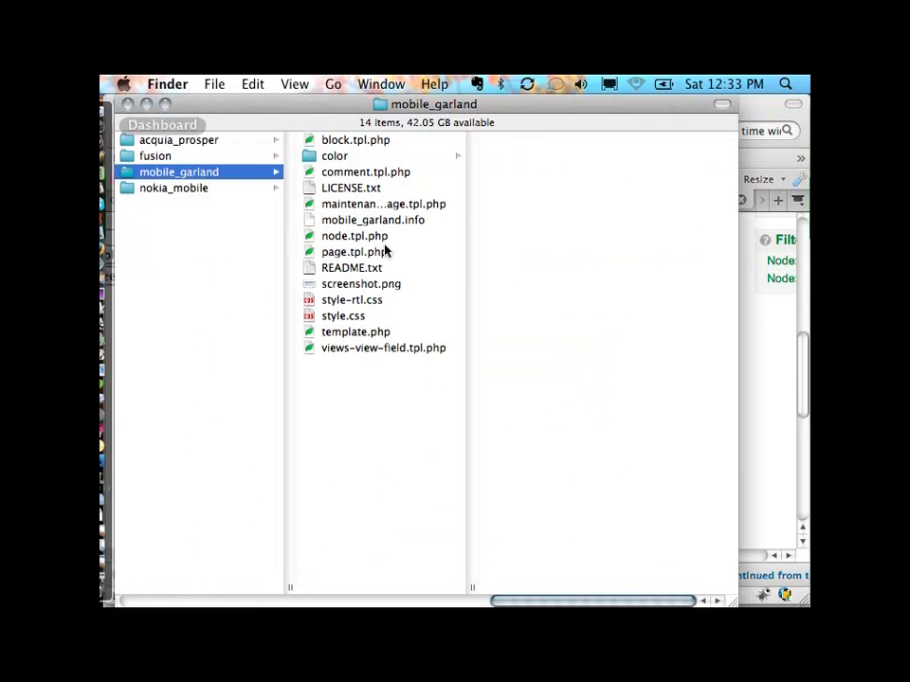
{"action": "left_click_drag", "start_coordinate": [507, 124], "coordinate": [513, 137]}
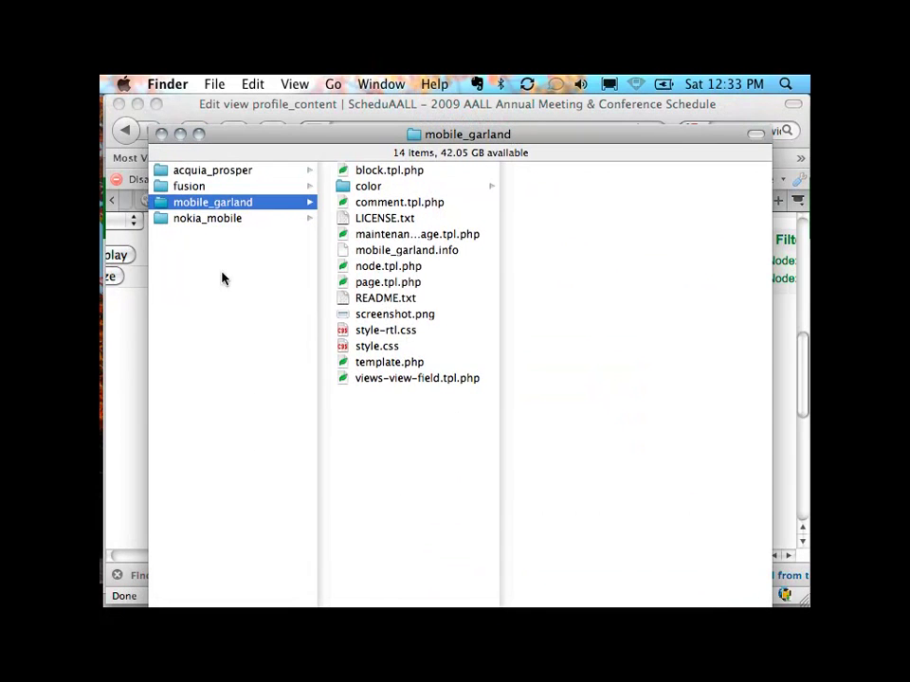
{"action": "scroll", "coordinate": [194, 267], "scroll_direction": "left", "scroll_amount": 10}
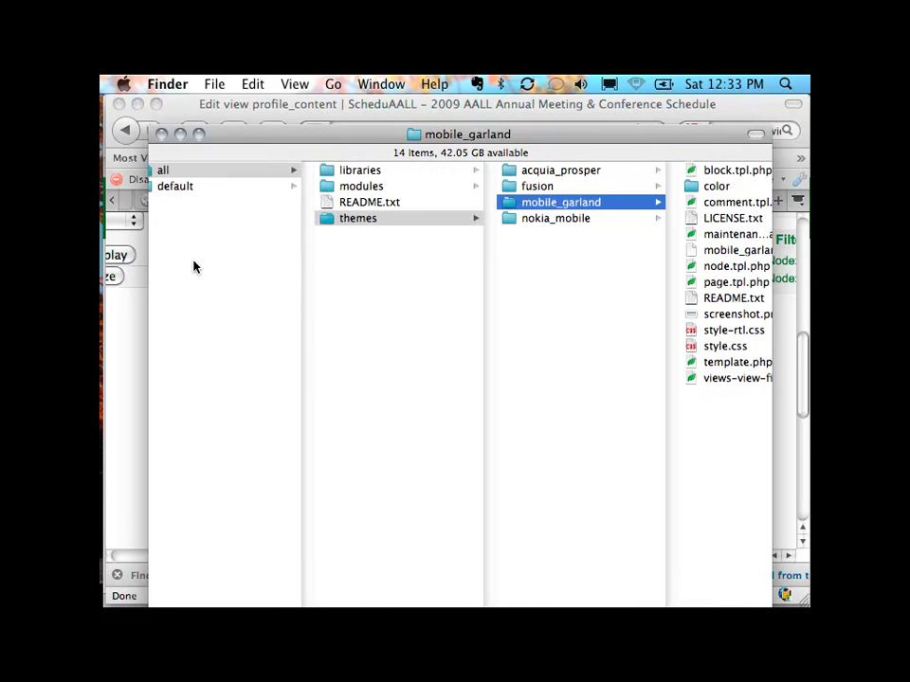
{"action": "scroll", "coordinate": [193, 266], "scroll_direction": "left", "scroll_amount": 15}
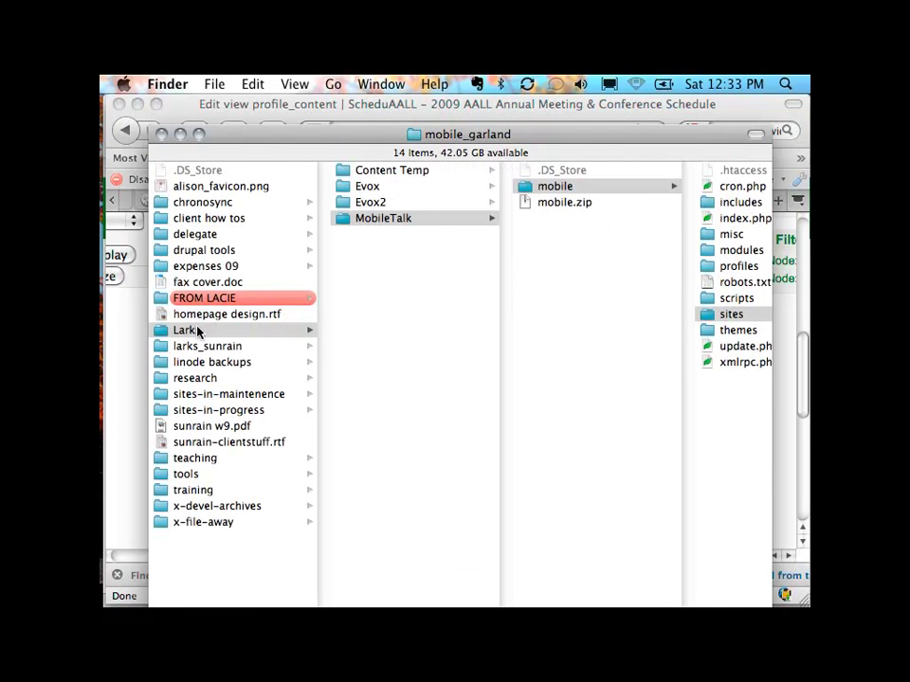
{"action": "scroll", "coordinate": [566, 432], "scroll_direction": "right", "scroll_amount": 10}
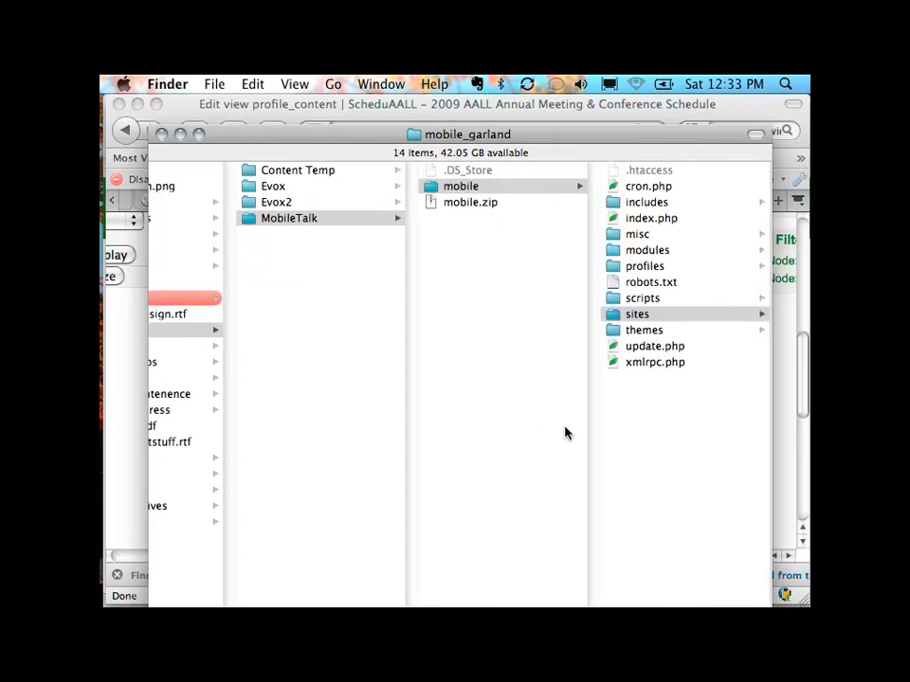
{"action": "scroll", "coordinate": [566, 432], "scroll_direction": "right", "scroll_amount": 5}
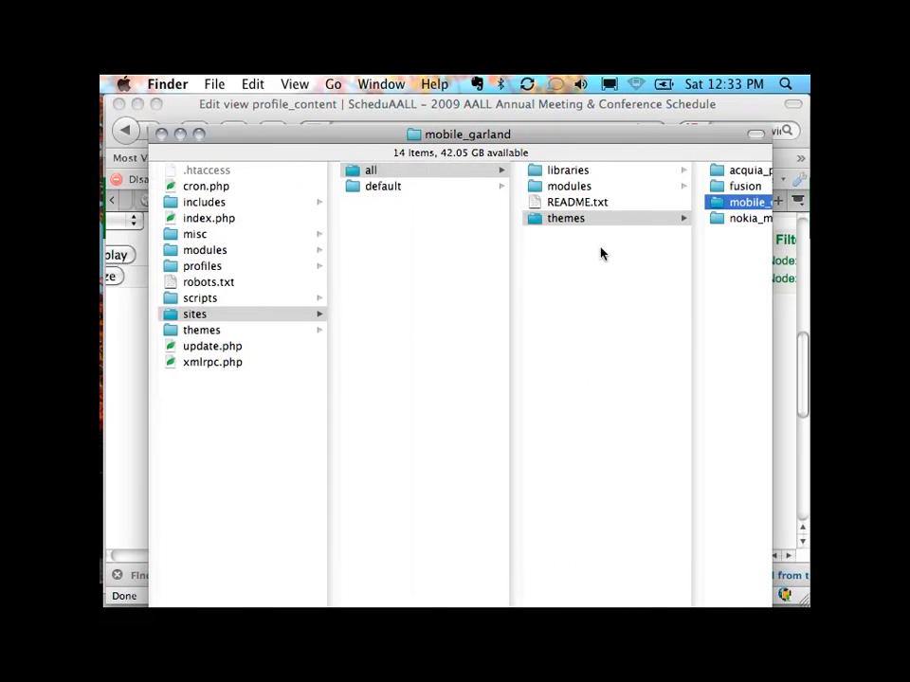
{"action": "left_click", "coordinate": [538, 171]}
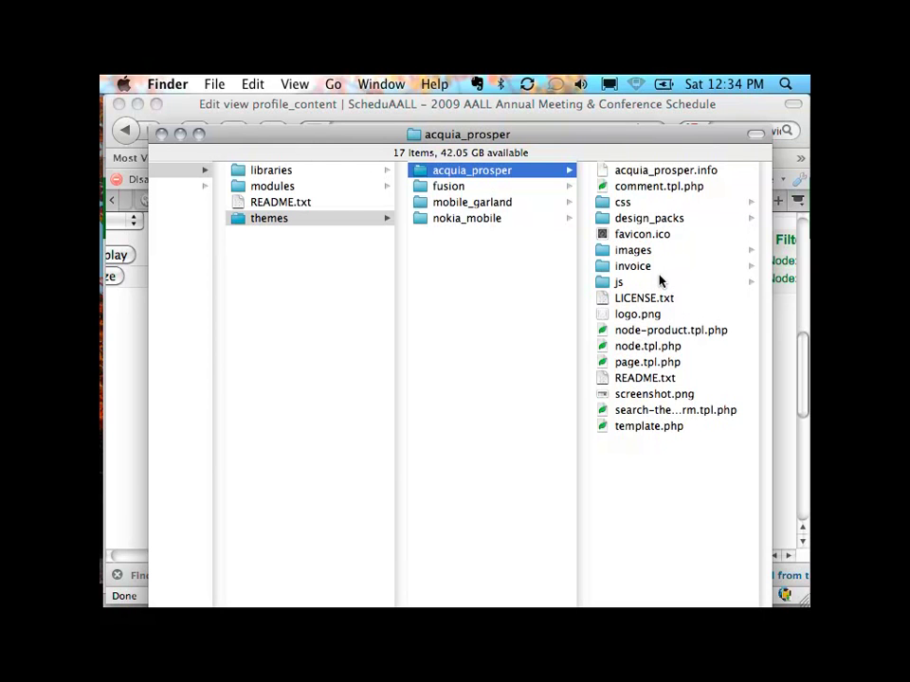
{"action": "left_click", "coordinate": [682, 177]}
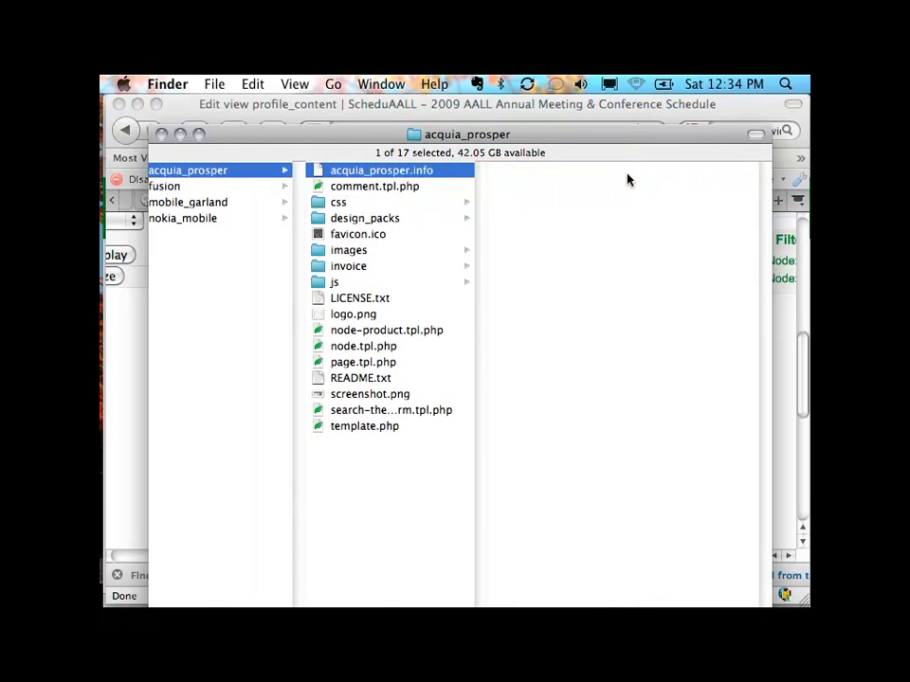
Step: Open acquia_prosper.info in Coda by dragging it onto the Coda Dock icon
{"action": "right_click", "coordinate": [343, 169]}
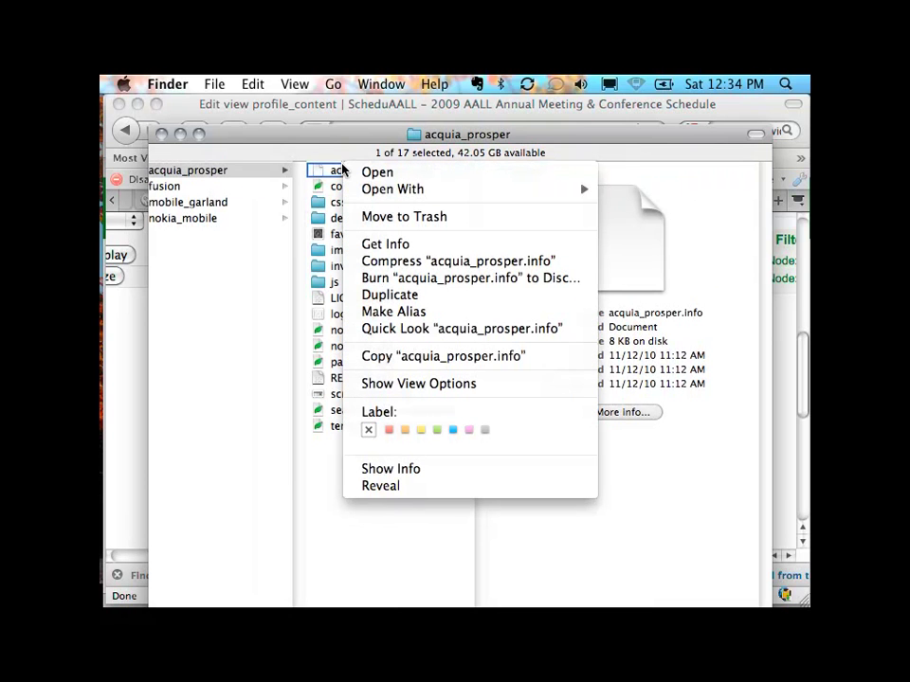
{"action": "mouse_move", "coordinate": [447, 189]}
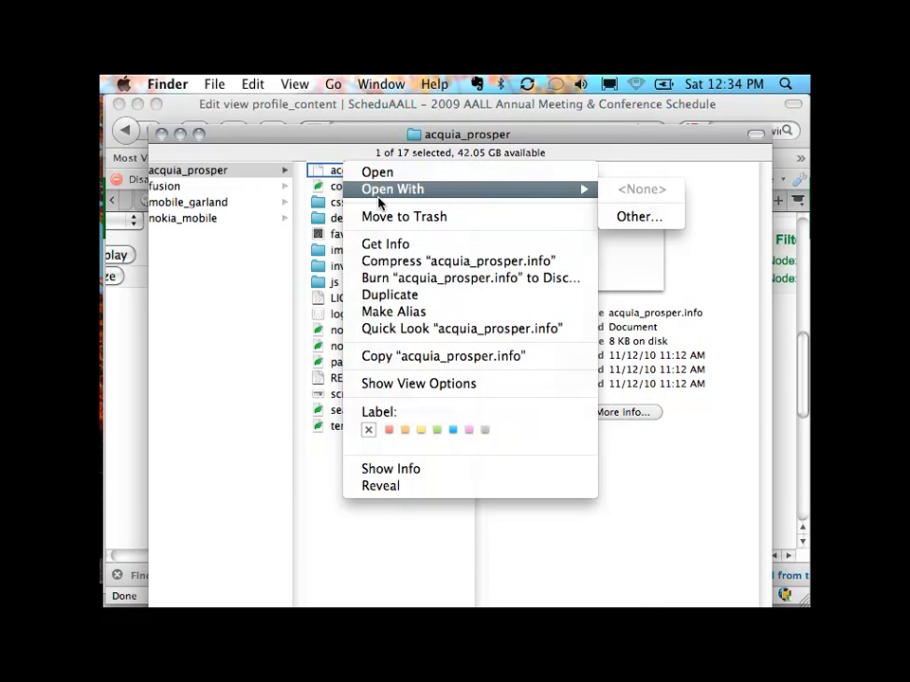
{"action": "left_click", "coordinate": [280, 233]}
{"action": "left_click_drag", "start_coordinate": [381, 178], "coordinate": [116, 379]}
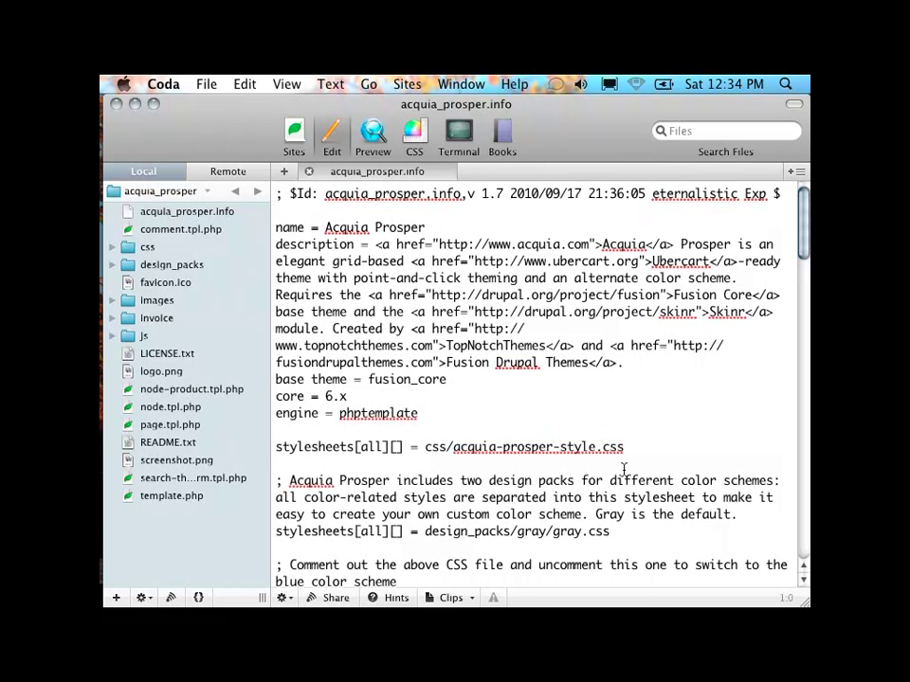
{"action": "scroll", "coordinate": [624, 470], "scroll_direction": "down", "scroll_amount": 2}
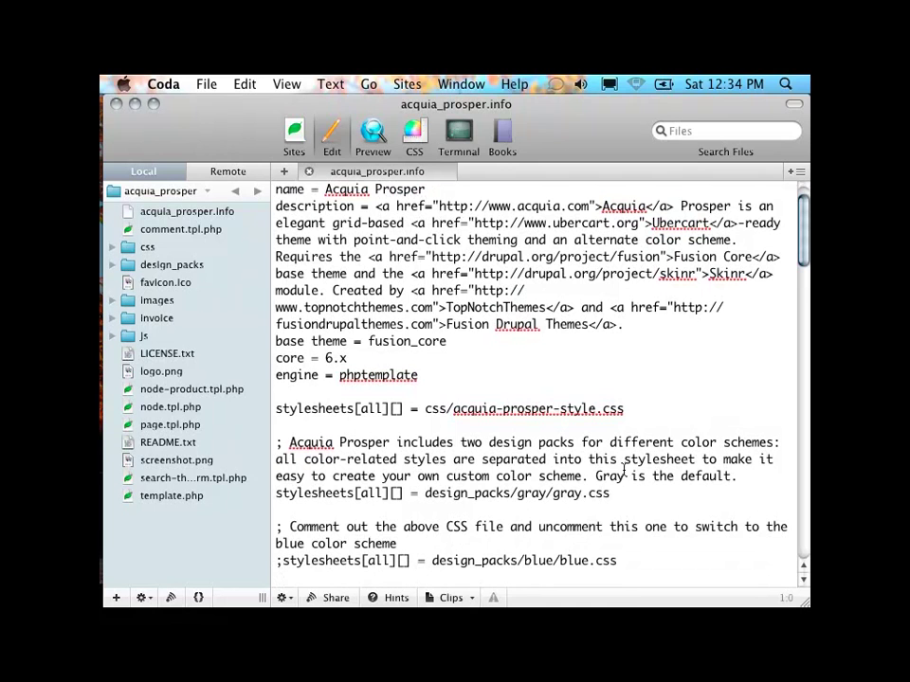
{"action": "left_click_drag", "start_coordinate": [449, 341], "coordinate": [231, 341]}
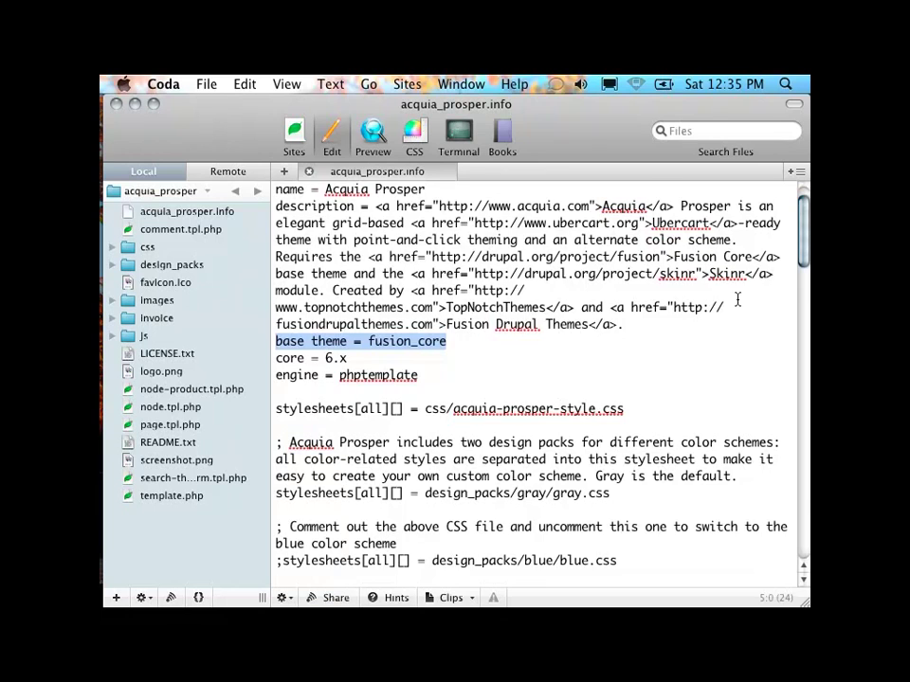
{"action": "scroll", "coordinate": [578, 424], "scroll_direction": "down", "scroll_amount": 5}
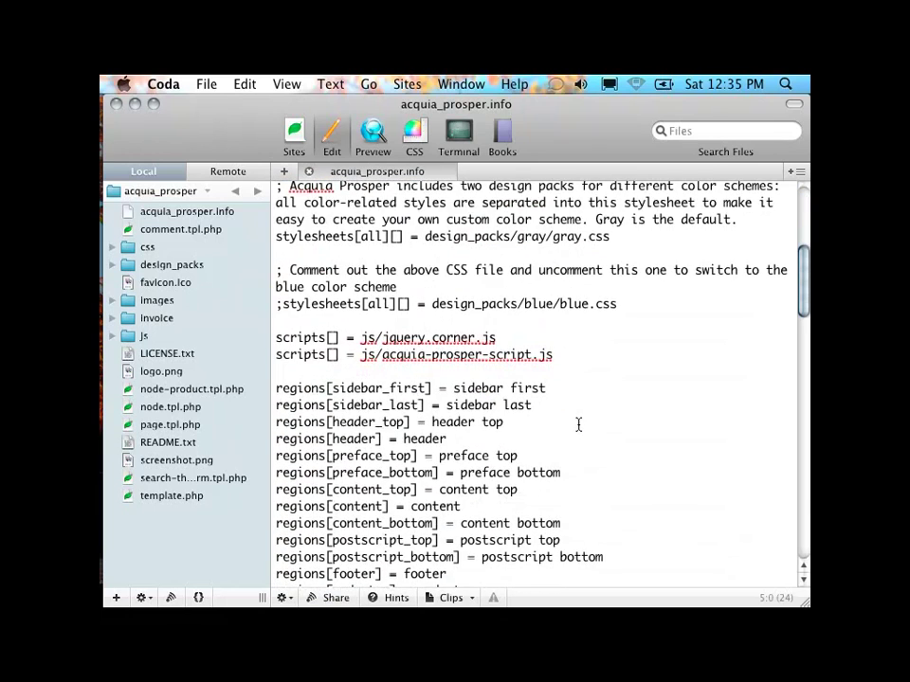
{"action": "scroll", "coordinate": [578, 424], "scroll_direction": "down", "scroll_amount": 3}
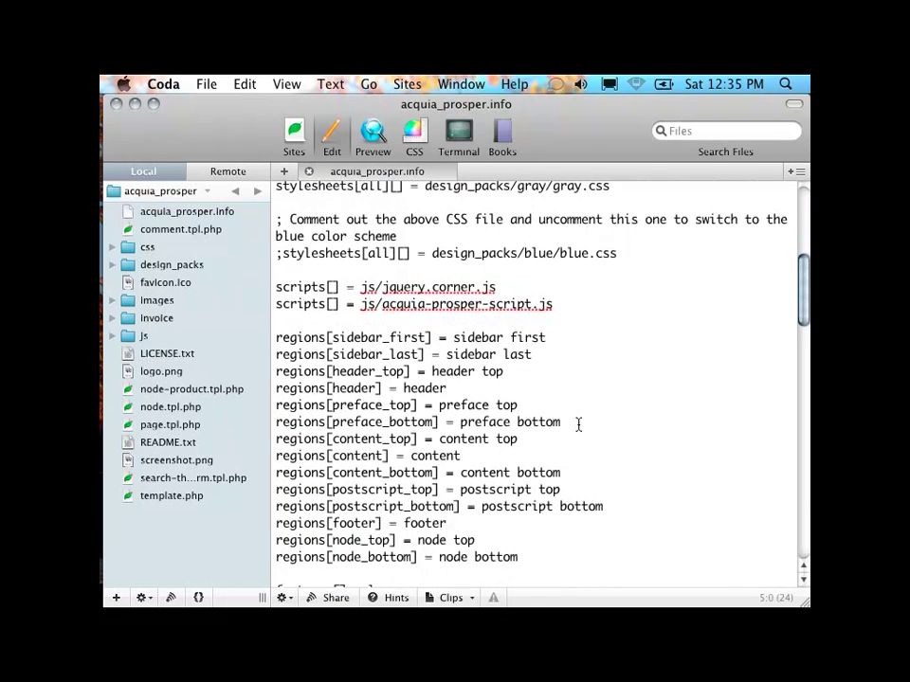
Step: Add 'regions[my_new_region] = My Region' below node_bottom, then expand the css folder
{"action": "left_click", "coordinate": [542, 449]}
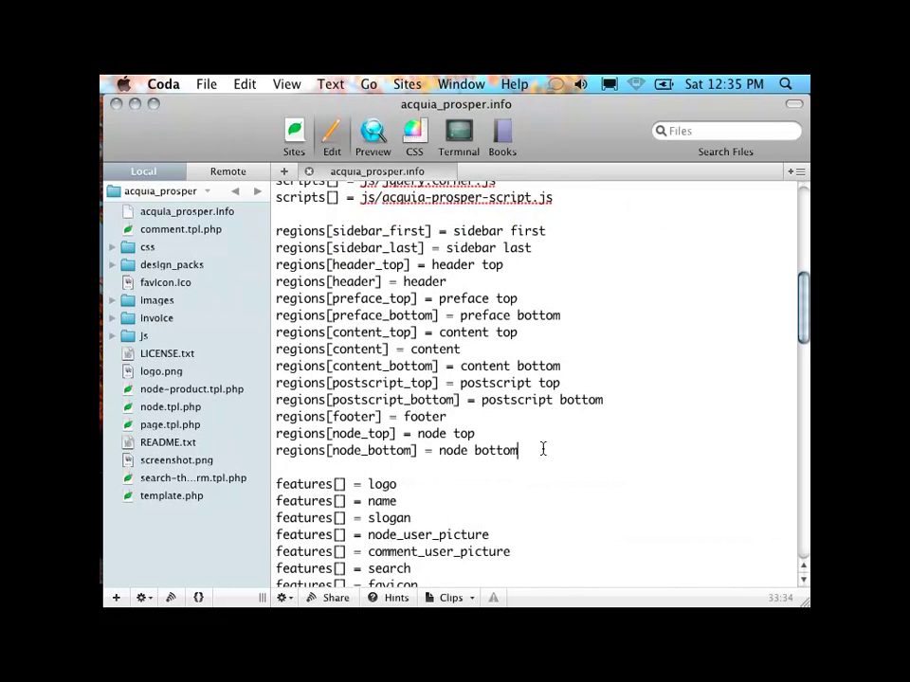
{"action": "key", "text": "Return"}
{"action": "type", "text": "regions"}
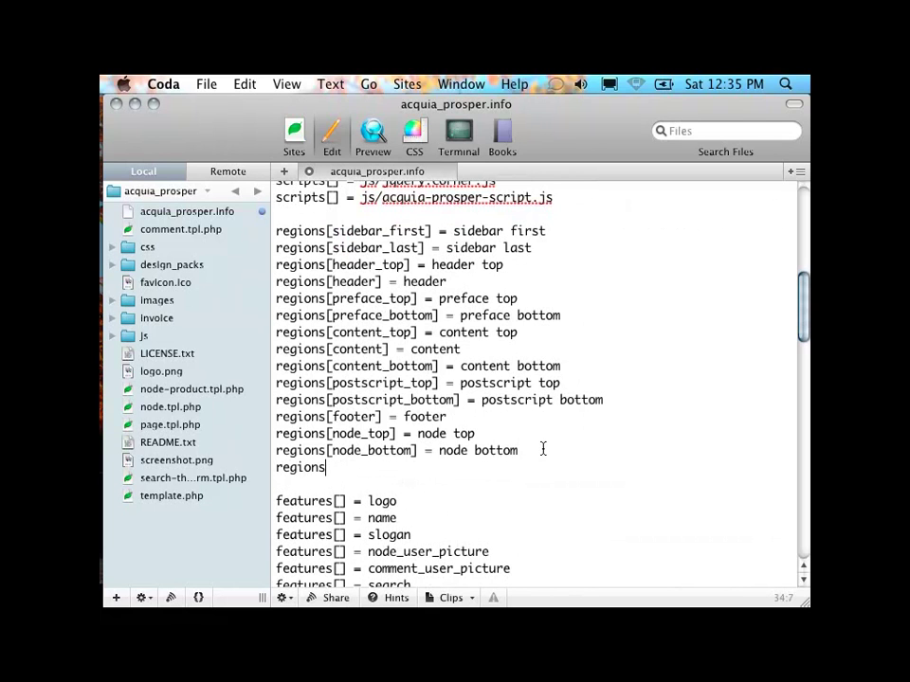
{"action": "type", "text": "[my_new_region"}
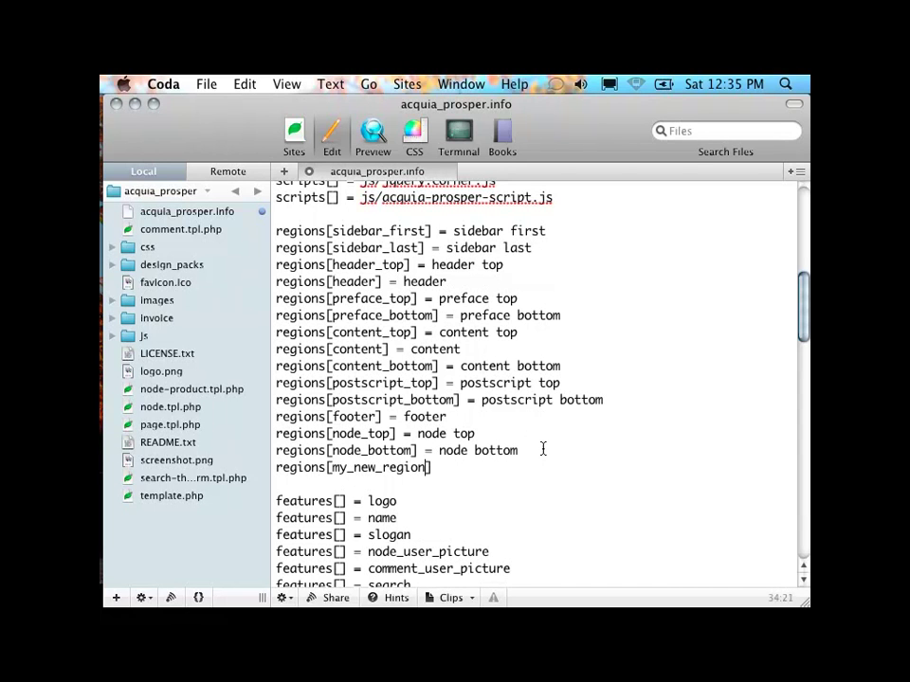
{"action": "type", "text": "] = My Region"}
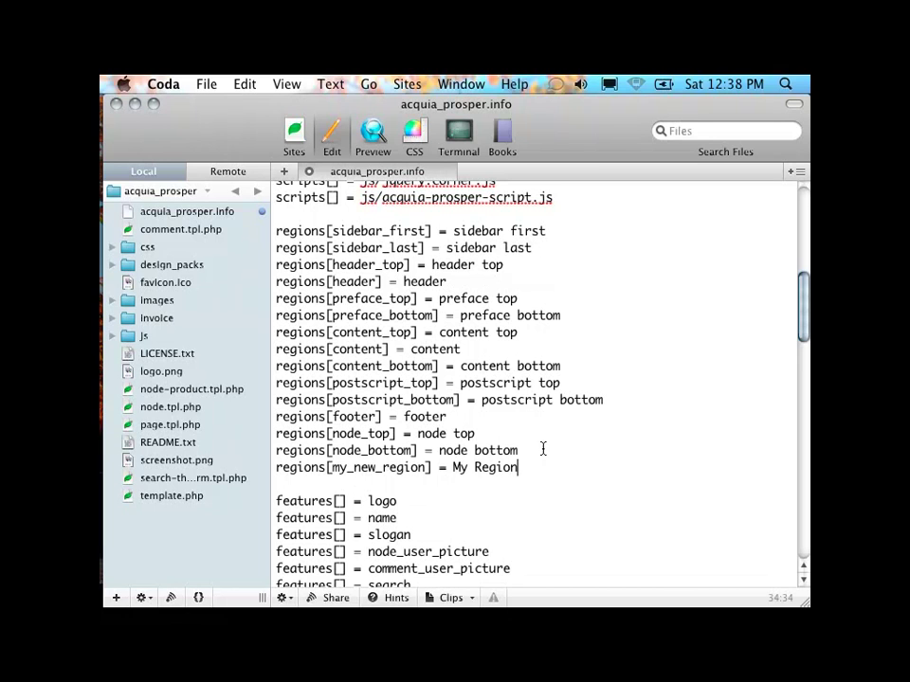
{"action": "mouse_move", "coordinate": [112, 268]}
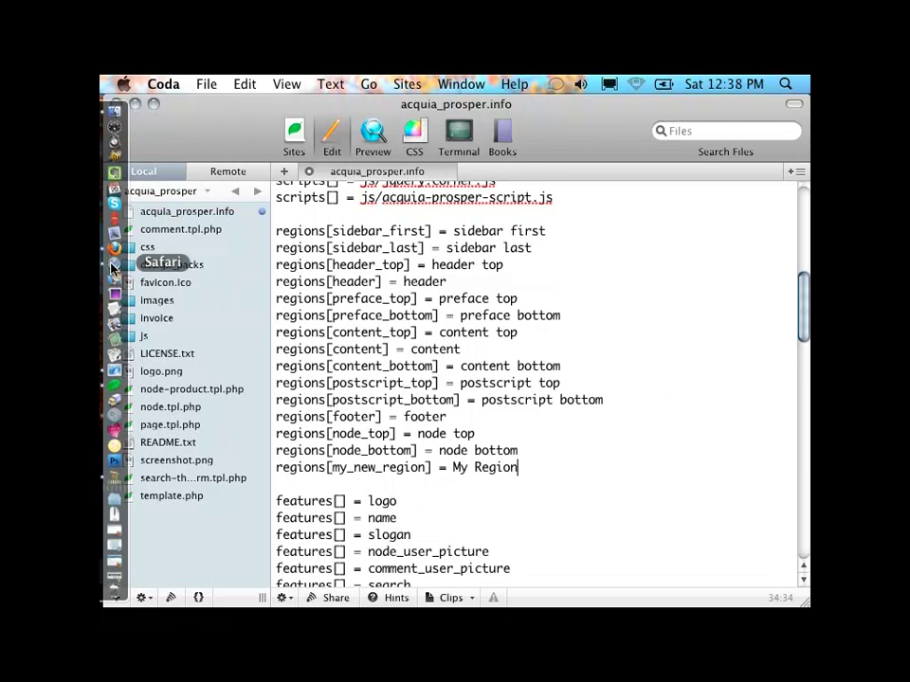
{"action": "left_click", "coordinate": [112, 249]}
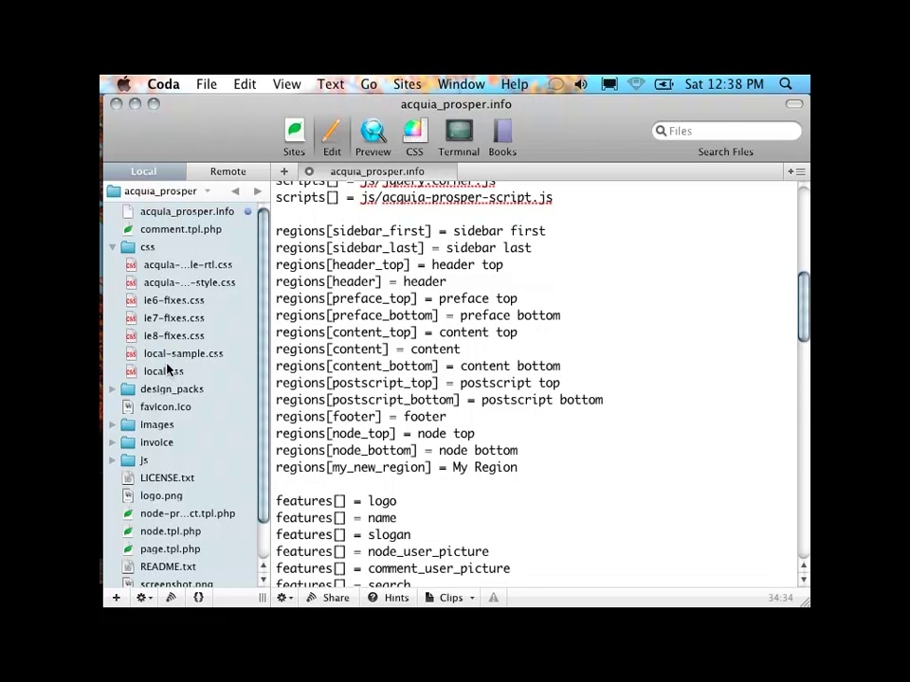
Step: Open css/local.css in a second Coda tab and scroll through its header and views rules
{"action": "double_click", "coordinate": [173, 375]}
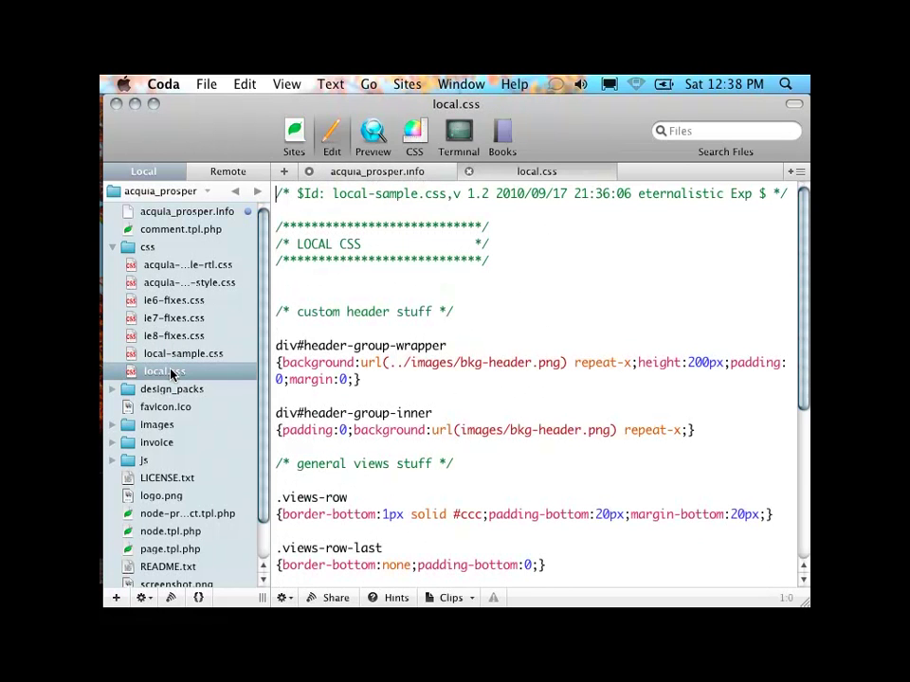
{"action": "scroll", "coordinate": [503, 398], "scroll_direction": "down", "scroll_amount": 3}
{"action": "scroll", "coordinate": [503, 376], "scroll_direction": "down", "scroll_amount": 3}
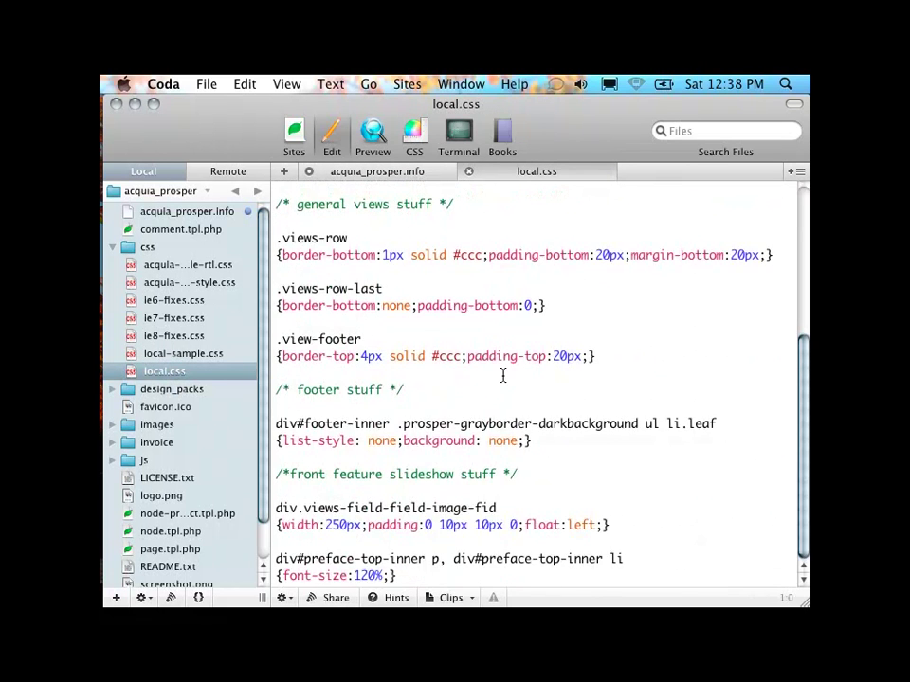
{"action": "scroll", "coordinate": [503, 376], "scroll_direction": "up", "scroll_amount": 1}
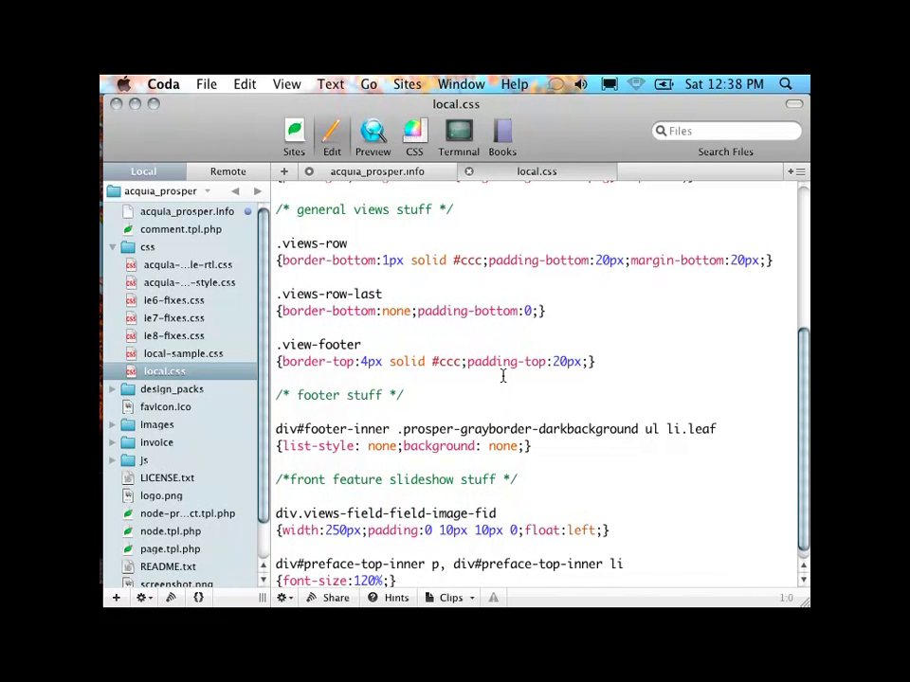
{"action": "scroll", "coordinate": [503, 376], "scroll_direction": "up", "scroll_amount": 5}
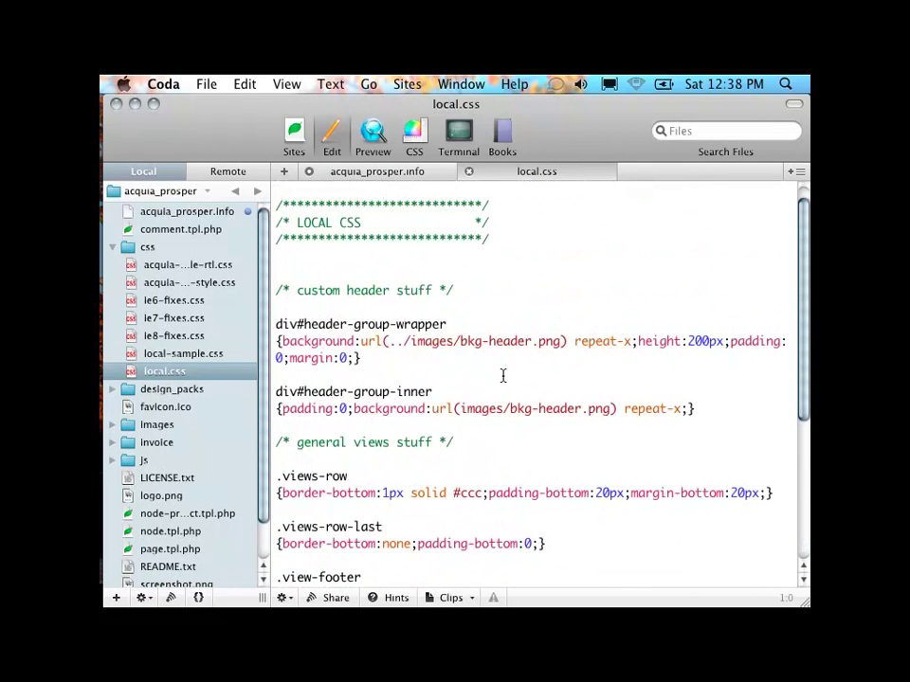
{"action": "scroll", "coordinate": [504, 376], "scroll_direction": "up", "scroll_amount": 1}
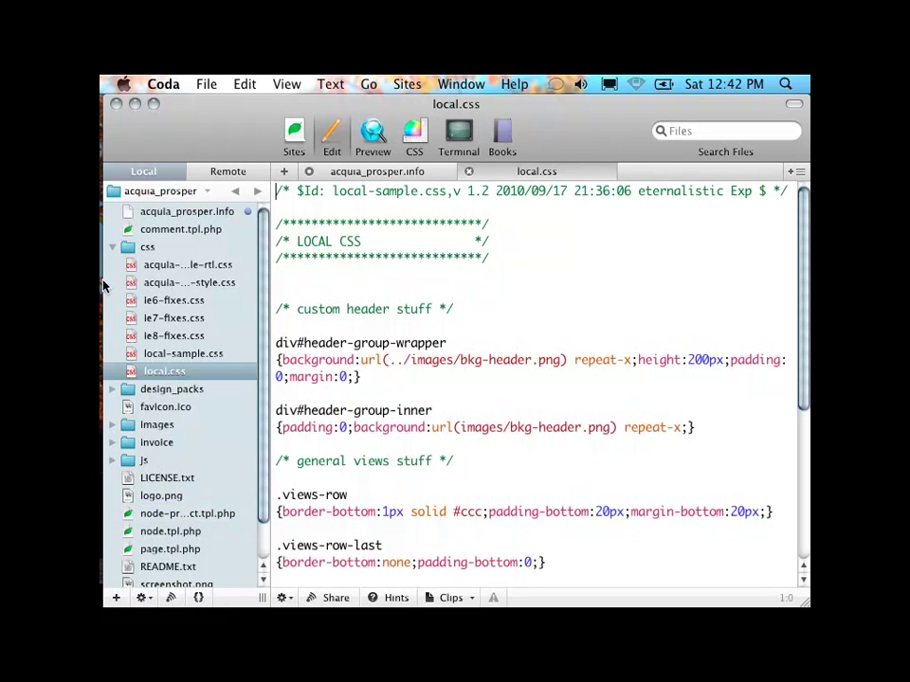
Step: Switch to Firefox and go to Site building > Blocks
{"action": "mouse_move", "coordinate": [106, 222]}
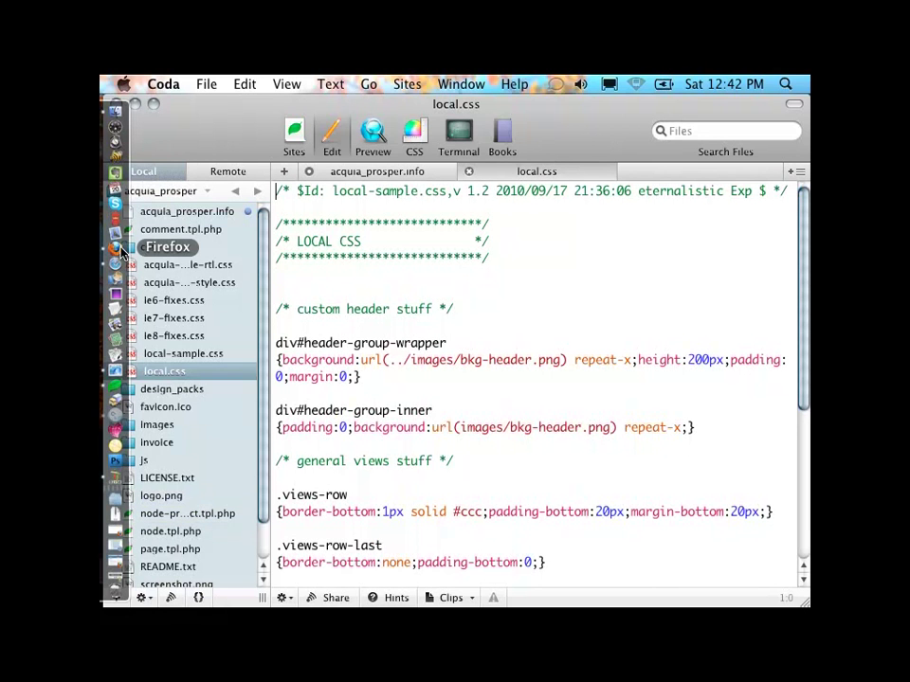
{"action": "left_click", "coordinate": [120, 254]}
{"action": "scroll", "coordinate": [379, 275], "scroll_direction": "up", "scroll_amount": 5}
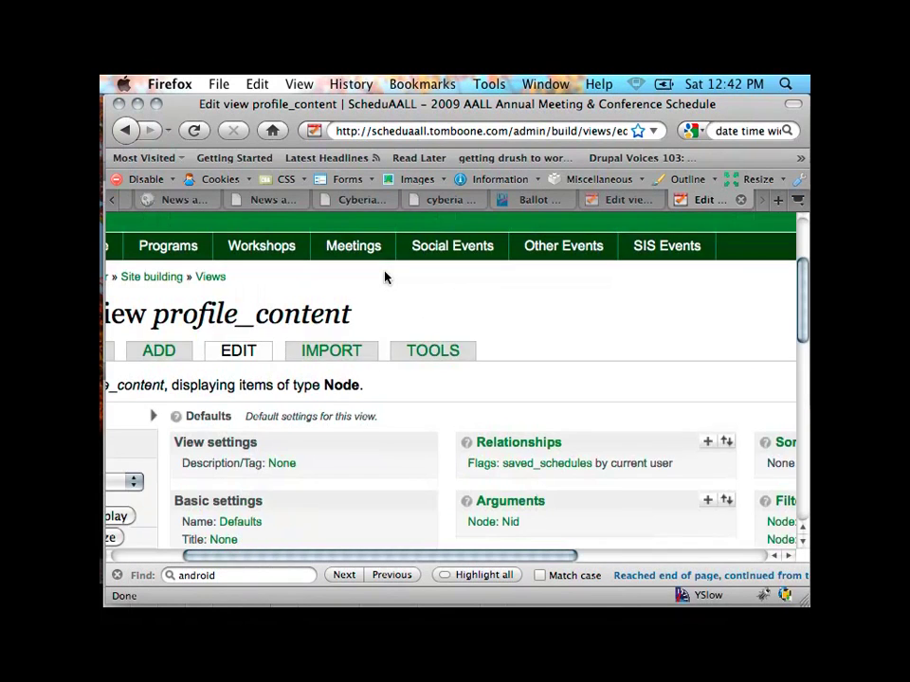
{"action": "scroll", "coordinate": [227, 289], "scroll_direction": "up", "scroll_amount": 2}
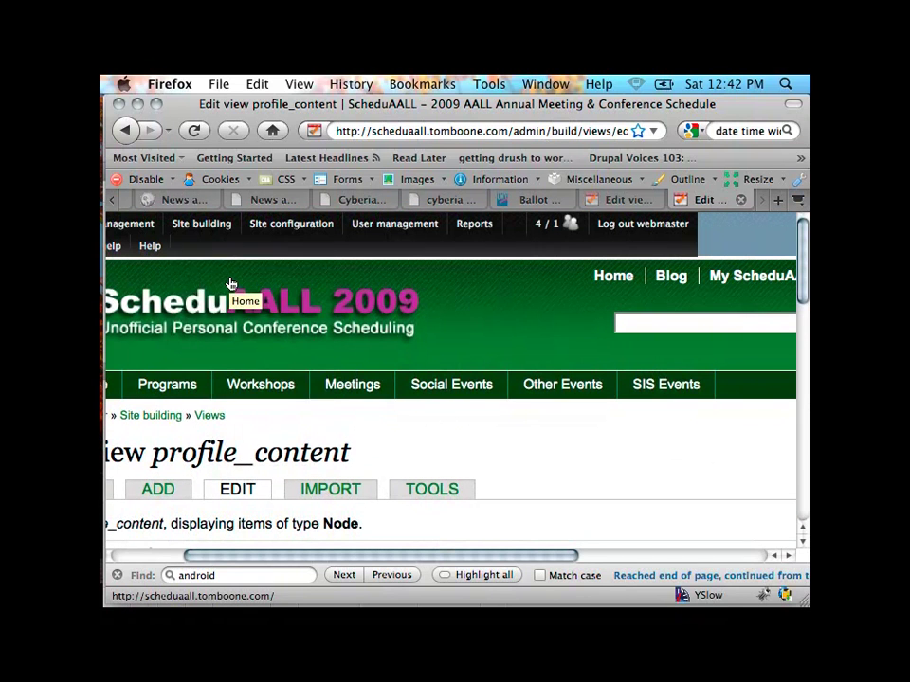
{"action": "mouse_move", "coordinate": [205, 219]}
{"action": "left_click", "coordinate": [195, 249]}
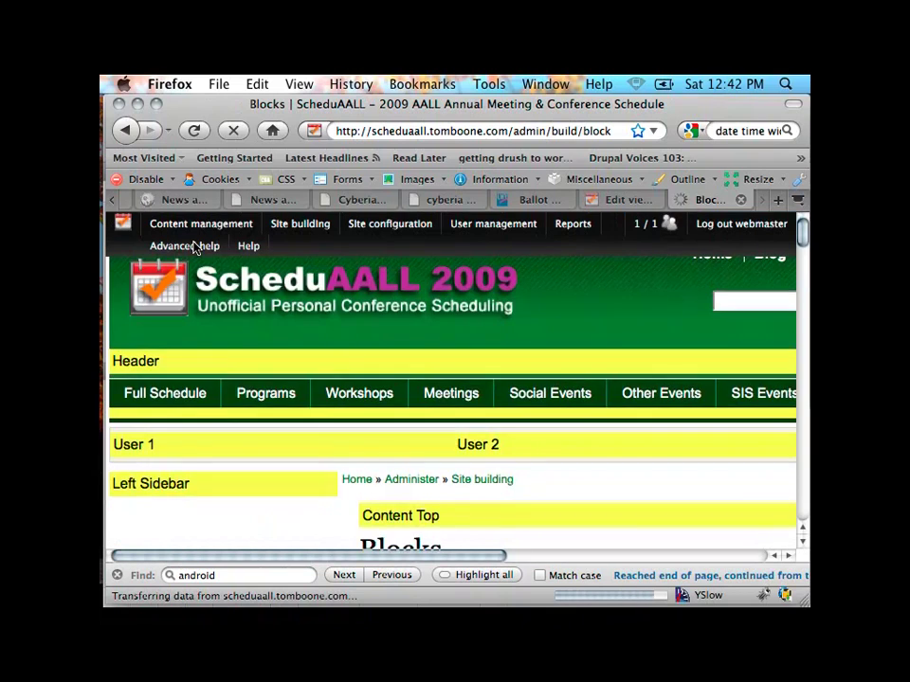
Step: Scroll through the blocks listed by region, such as Autocomplete Event Finder in Header
{"action": "scroll", "coordinate": [386, 366], "scroll_direction": "down", "scroll_amount": 2}
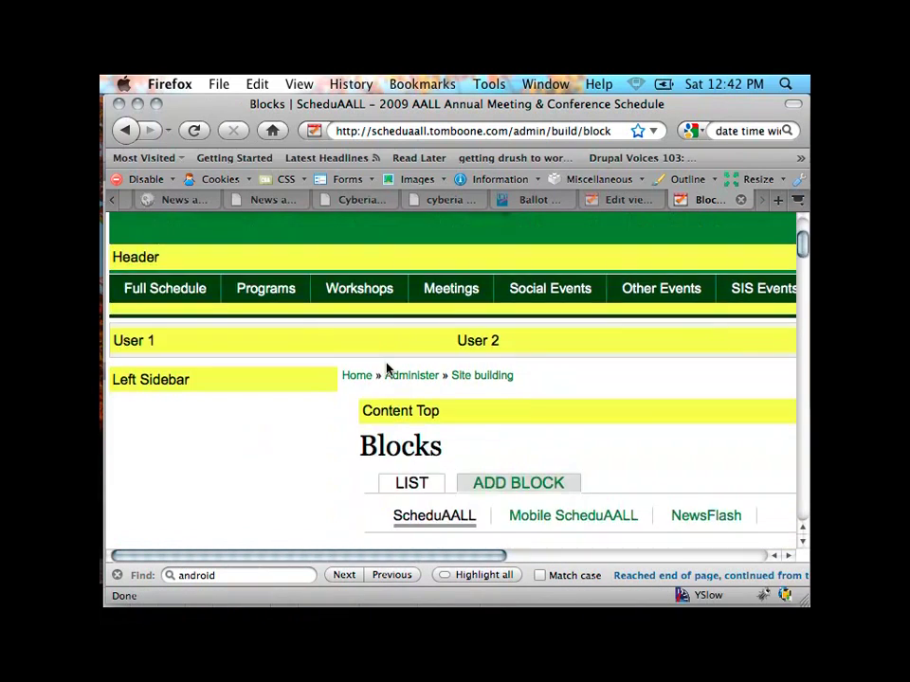
{"action": "scroll", "coordinate": [386, 365], "scroll_direction": "down", "scroll_amount": 6}
{"action": "scroll", "coordinate": [384, 353], "scroll_direction": "up", "scroll_amount": 3}
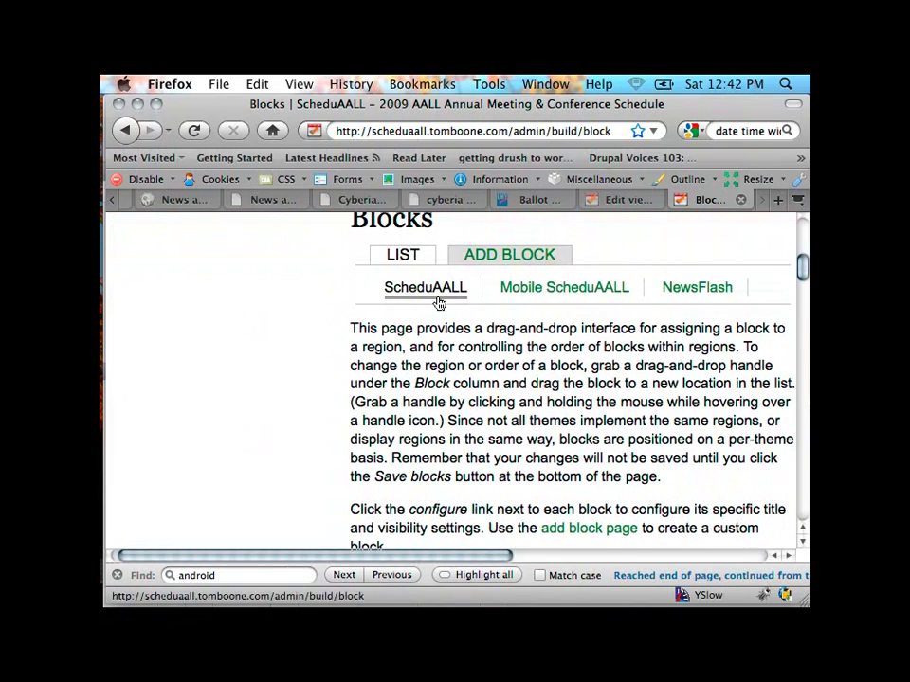
{"action": "scroll", "coordinate": [426, 305], "scroll_direction": "down", "scroll_amount": 8}
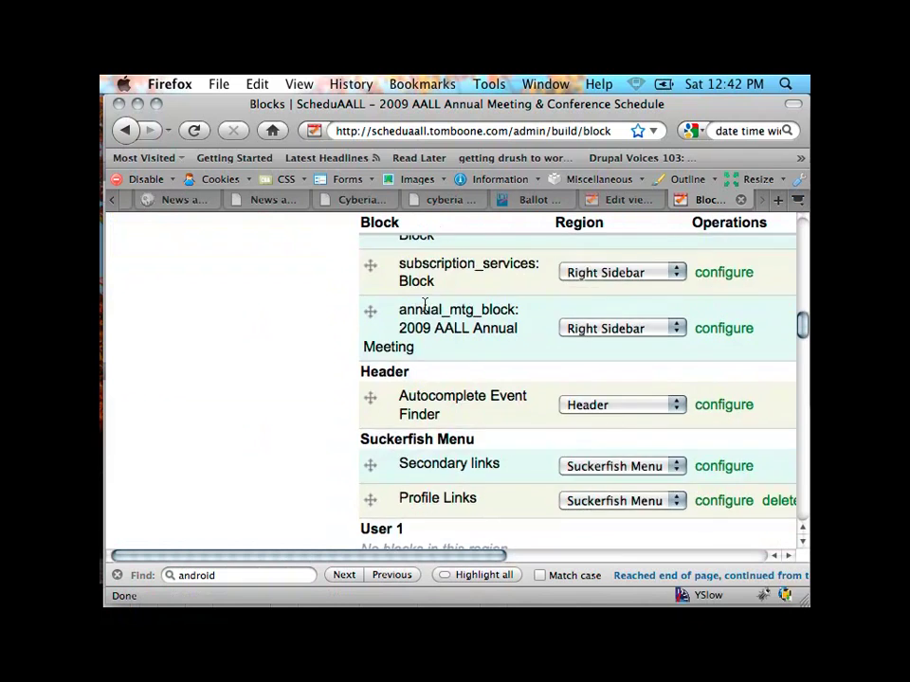
{"action": "scroll", "coordinate": [424, 304], "scroll_direction": "down", "scroll_amount": 3}
{"action": "scroll", "coordinate": [424, 304], "scroll_direction": "up", "scroll_amount": 1}
{"action": "scroll", "coordinate": [424, 304], "scroll_direction": "down", "scroll_amount": 2}
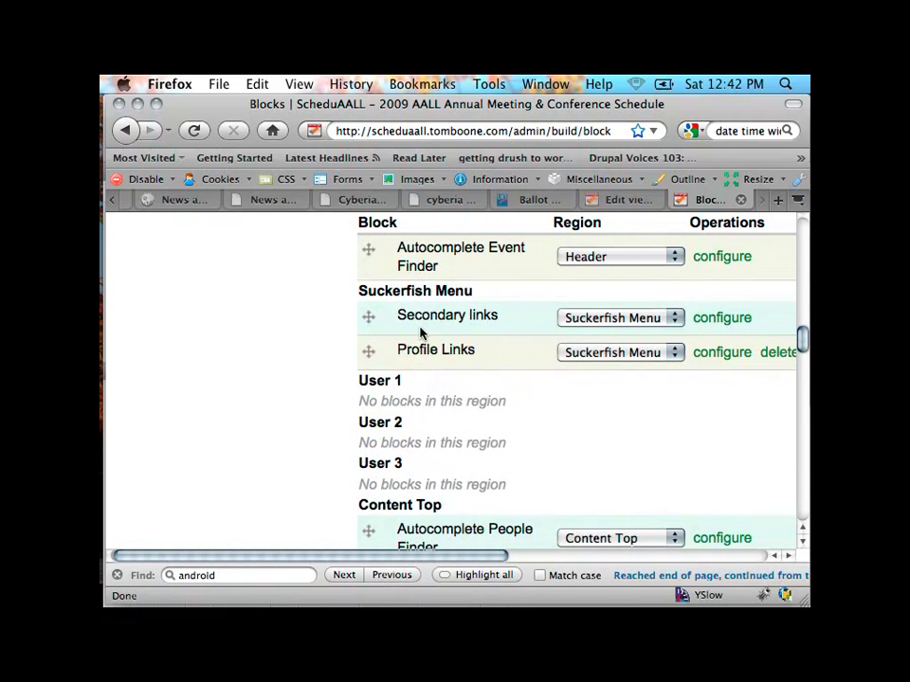
{"action": "scroll", "coordinate": [436, 318], "scroll_direction": "up", "scroll_amount": 3}
{"action": "scroll", "coordinate": [459, 312], "scroll_direction": "down", "scroll_amount": 1}
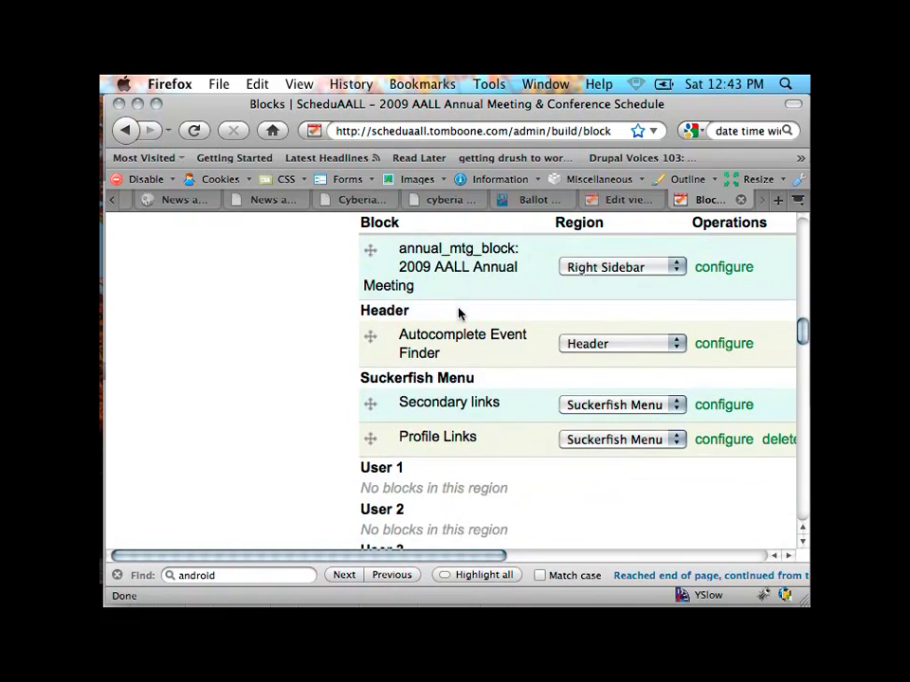
{"action": "scroll", "coordinate": [460, 313], "scroll_direction": "down", "scroll_amount": 5}
{"action": "scroll", "coordinate": [460, 310], "scroll_direction": "up", "scroll_amount": 10}
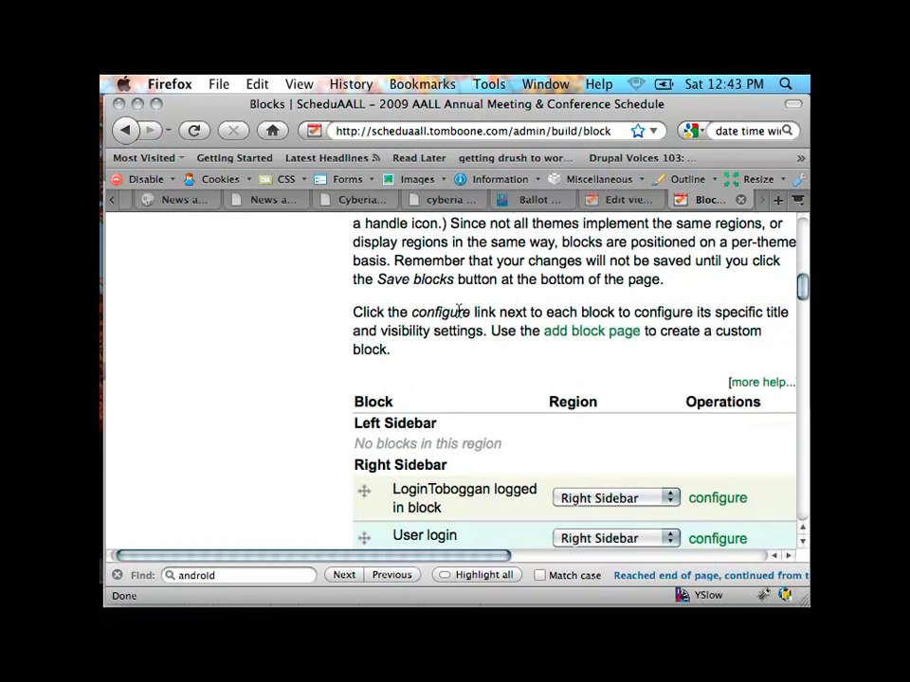
{"action": "scroll", "coordinate": [462, 312], "scroll_direction": "up", "scroll_amount": 4}
{"action": "scroll", "coordinate": [464, 314], "scroll_direction": "right", "scroll_amount": 2}
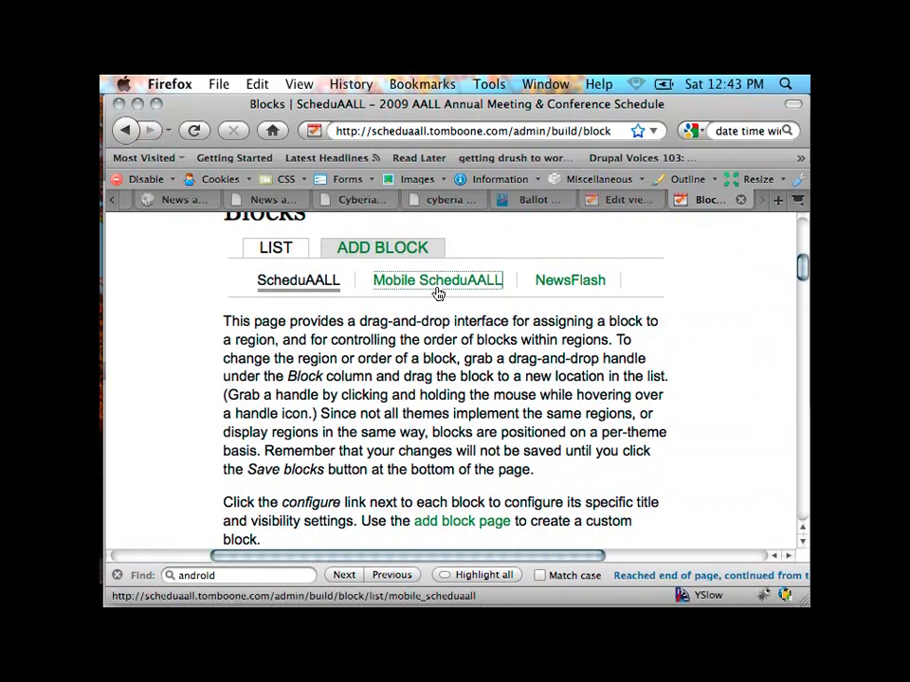
Step: Show the Mobile ScheduAALL blocks: Mobile Home in Left sidebar, Schedule Days in Content
{"action": "left_click", "coordinate": [437, 292]}
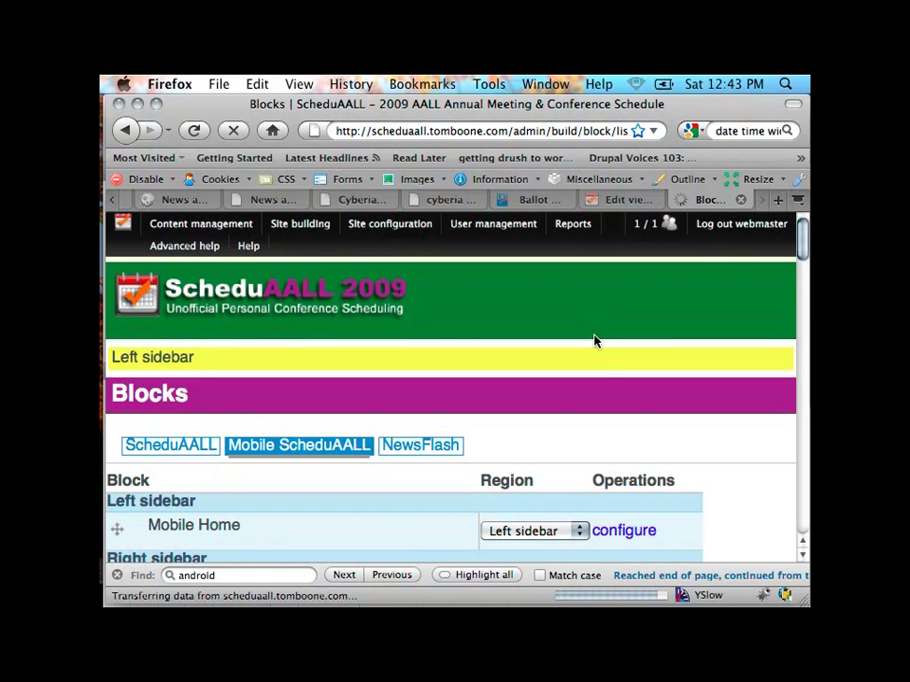
{"action": "scroll", "coordinate": [594, 341], "scroll_direction": "down", "scroll_amount": 5}
{"action": "scroll", "coordinate": [594, 341], "scroll_direction": "up", "scroll_amount": 2}
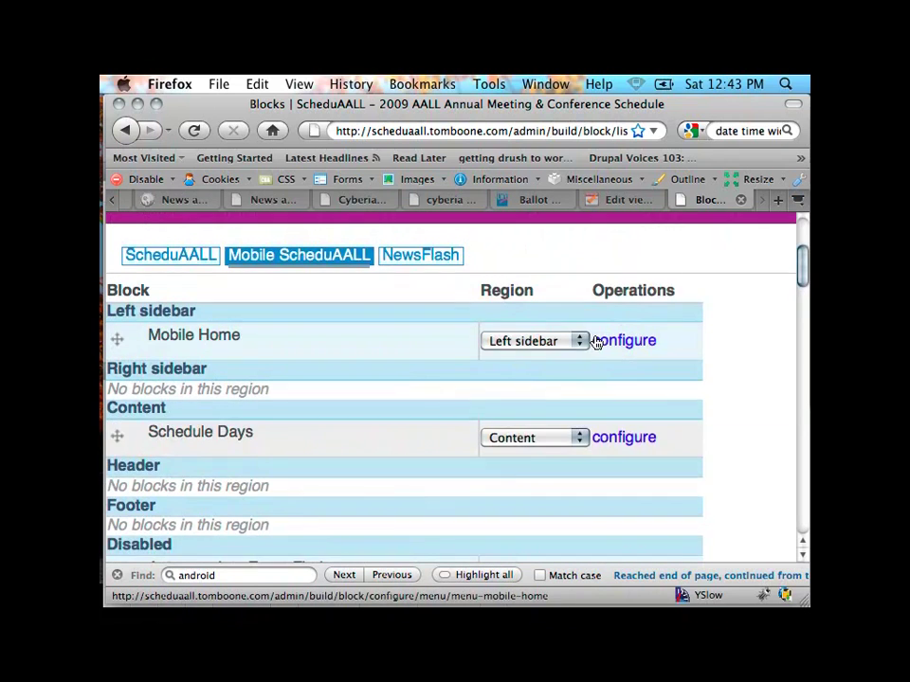
{"action": "scroll", "coordinate": [594, 341], "scroll_direction": "up", "scroll_amount": 1}
{"action": "scroll", "coordinate": [594, 341], "scroll_direction": "down", "scroll_amount": 6}
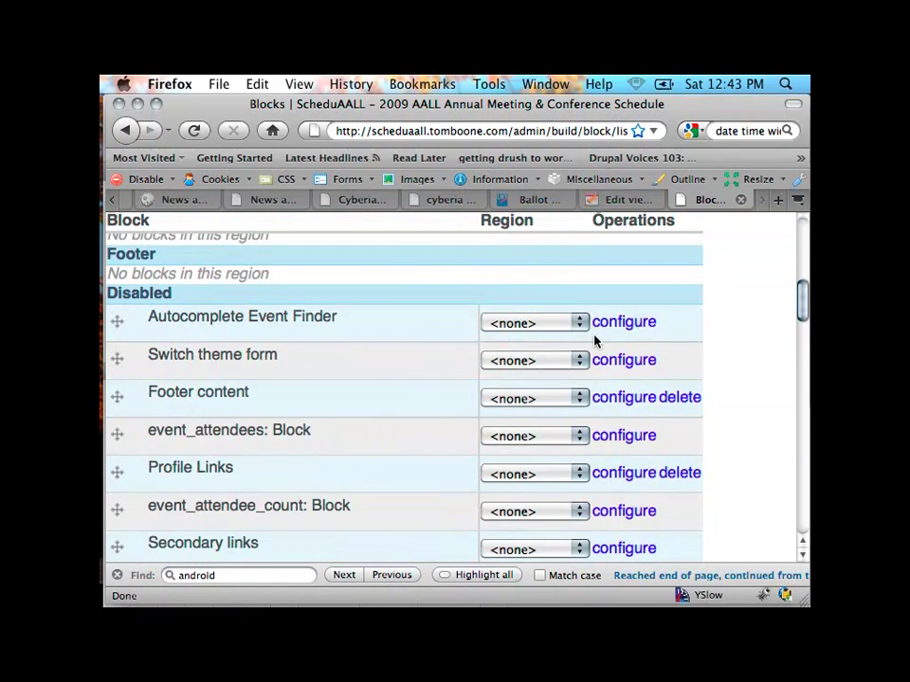
{"action": "scroll", "coordinate": [594, 341], "scroll_direction": "down", "scroll_amount": 1}
{"action": "scroll", "coordinate": [594, 341], "scroll_direction": "up", "scroll_amount": 8}
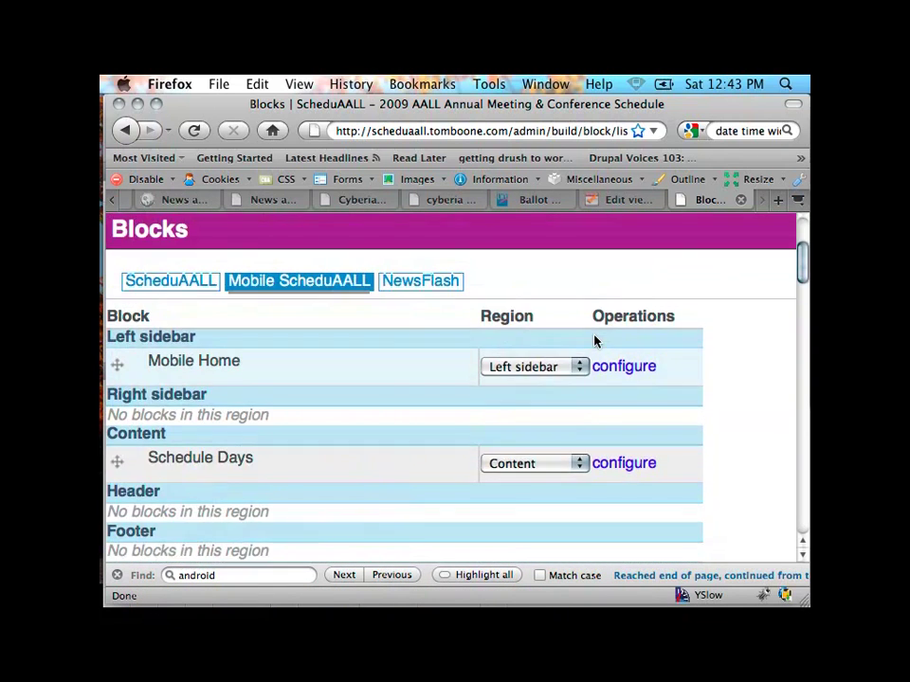
{"action": "scroll", "coordinate": [594, 341], "scroll_direction": "down", "scroll_amount": 2}
{"action": "scroll", "coordinate": [594, 341], "scroll_direction": "down", "scroll_amount": 1}
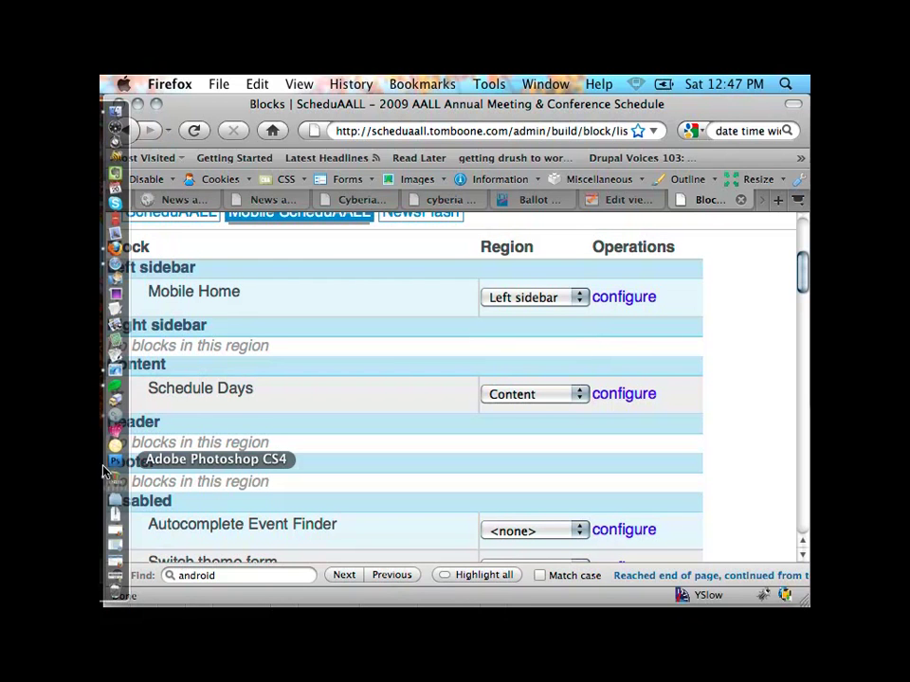
Step: Bring up the Camtasia Relay recorder from the Dock to stop recording
{"action": "left_click", "coordinate": [109, 477]}
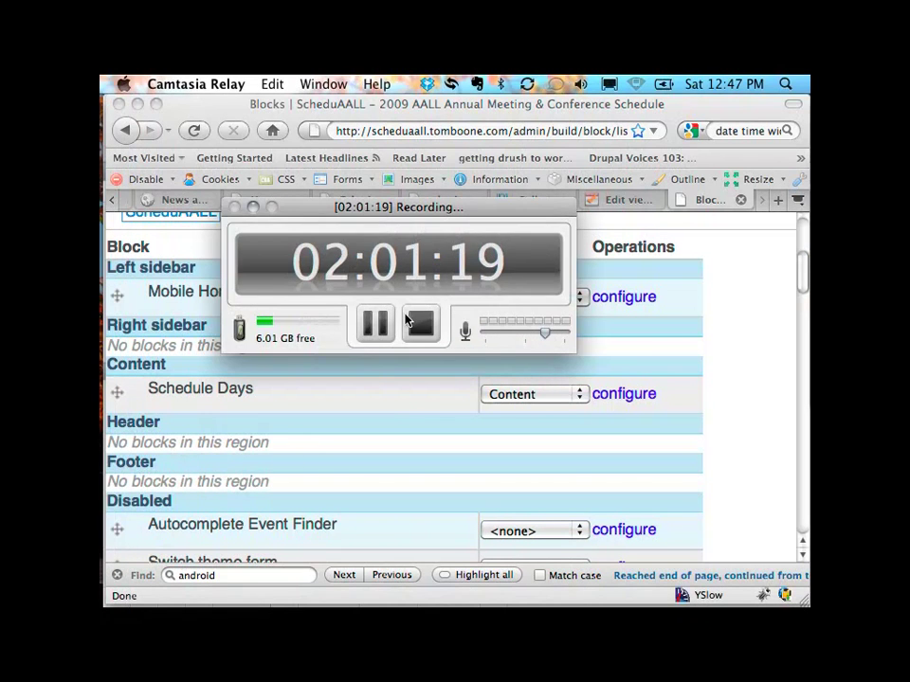